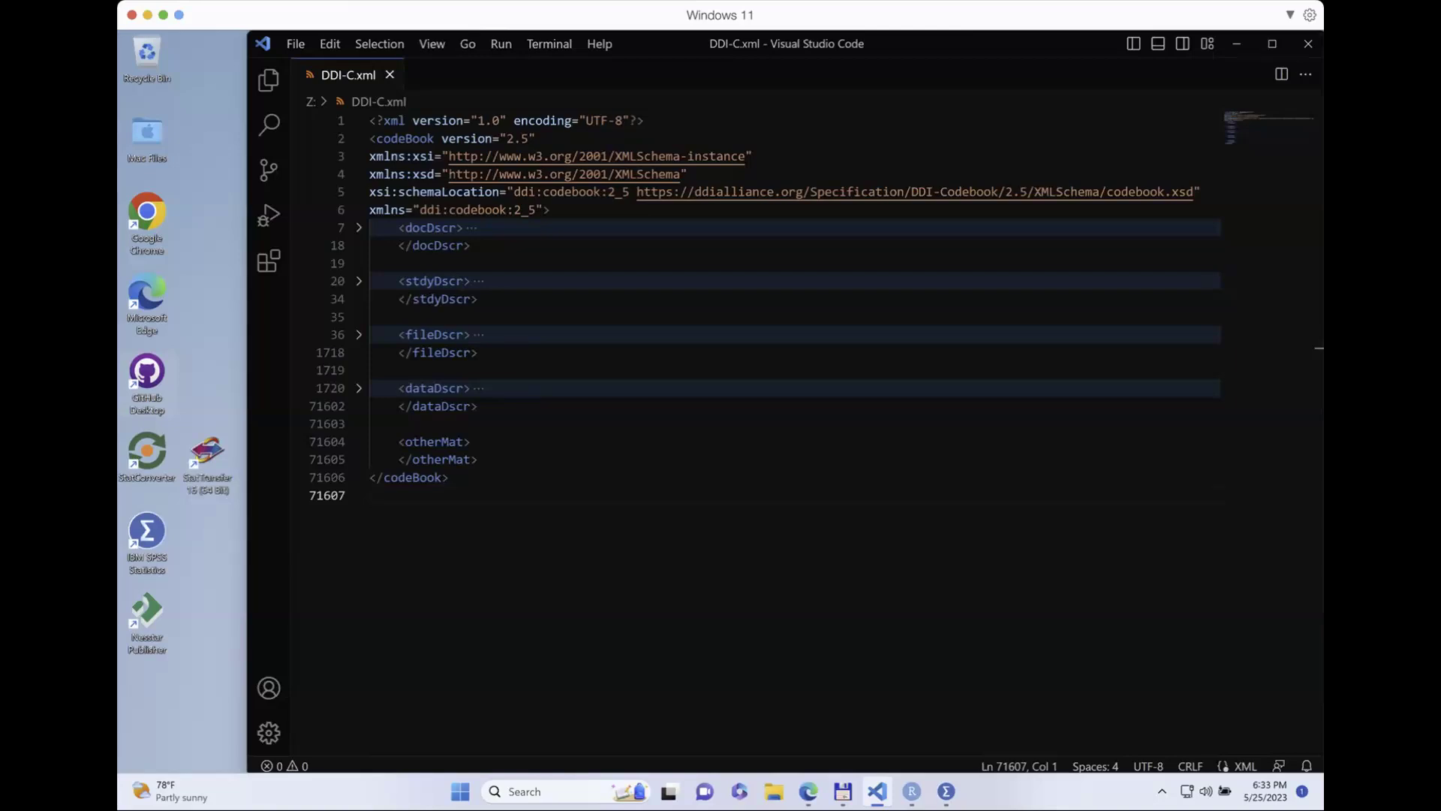
Step: Bring the Edge window with the IHSN DDI Metadata Editor page to the front
{"action": "mouse_move", "coordinate": [808, 791]}
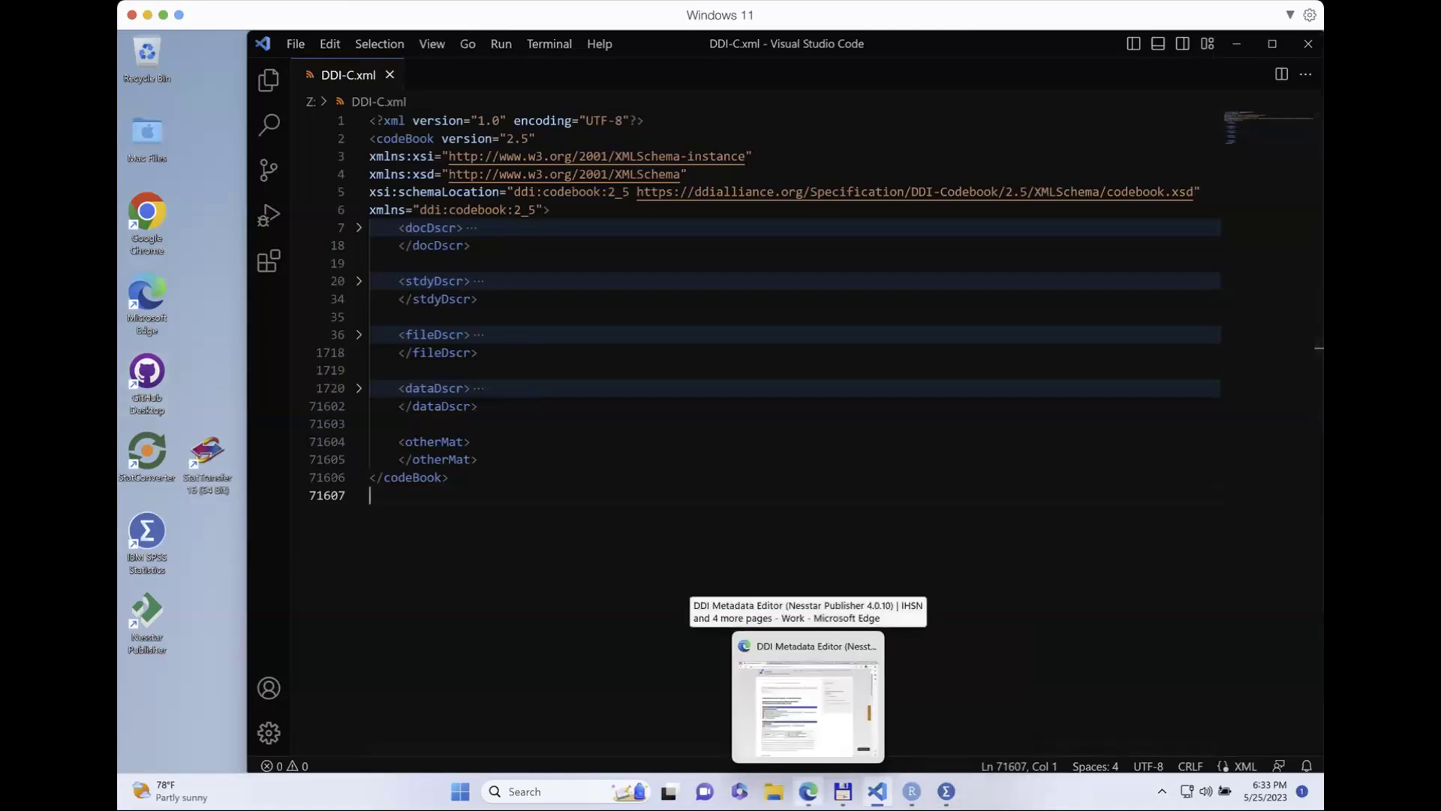
{"action": "left_click", "coordinate": [808, 698]}
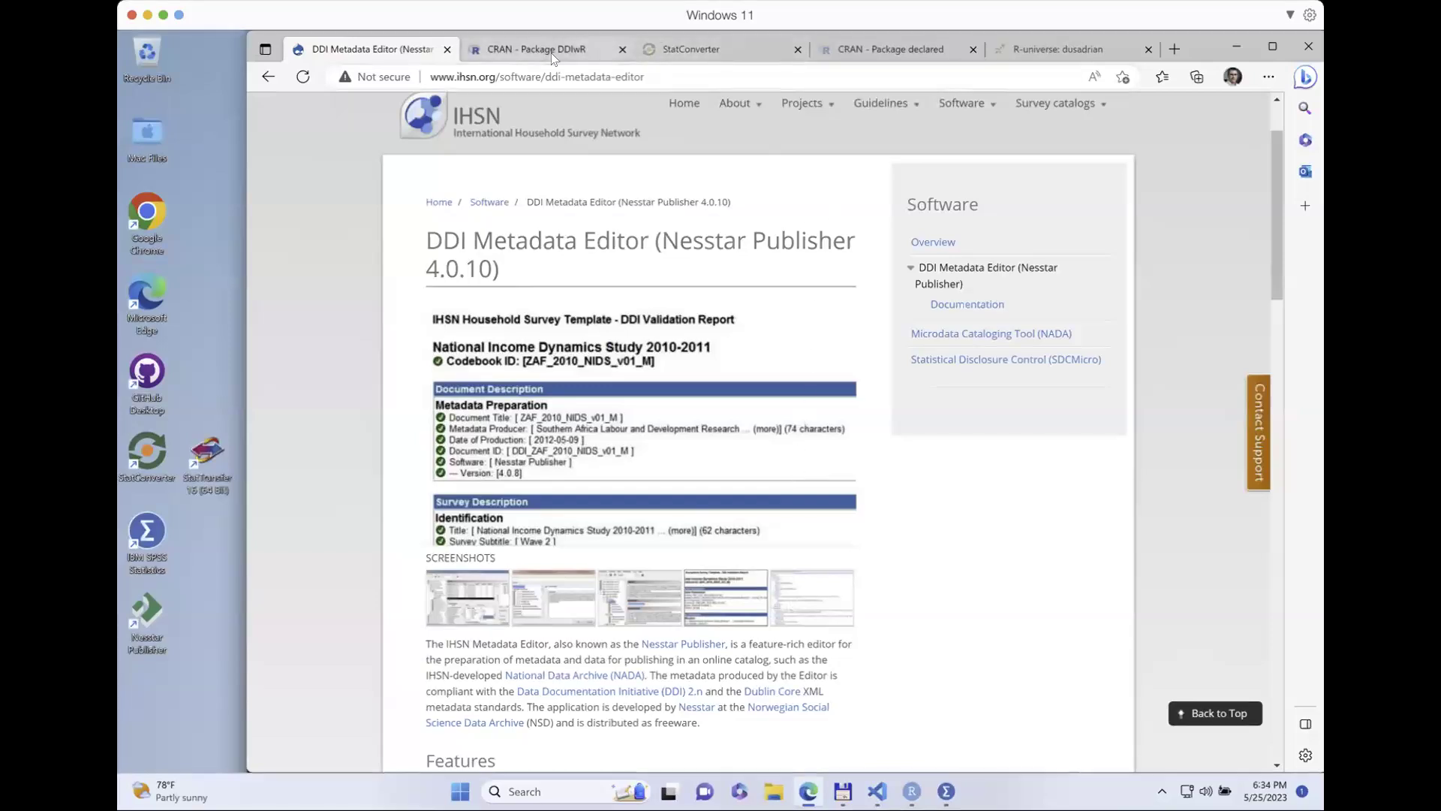
Step: Review the CRAN DDIwR package page, then switch to the StatConverter project page
{"action": "mouse_move", "coordinate": [551, 53]}
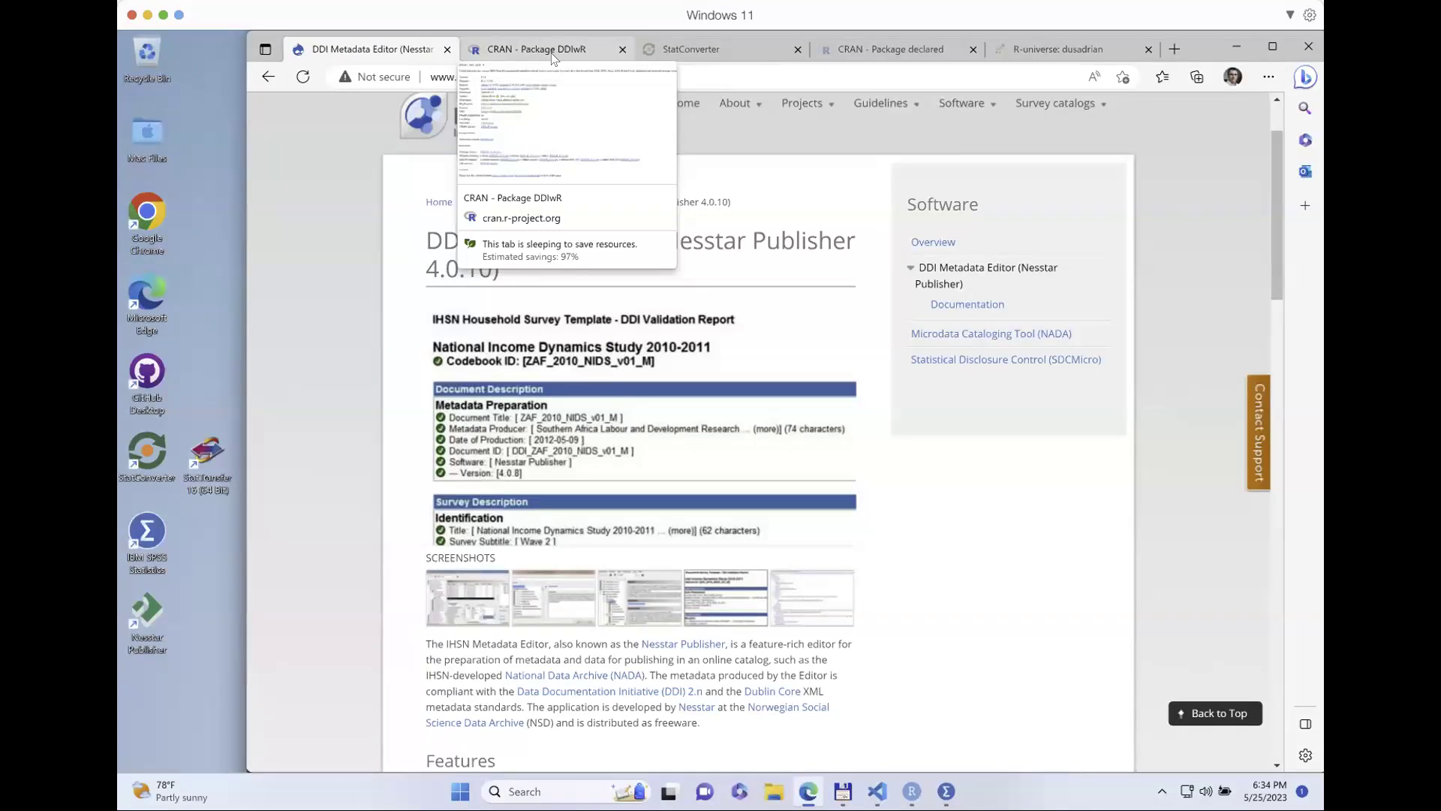
{"action": "left_click", "coordinate": [552, 52]}
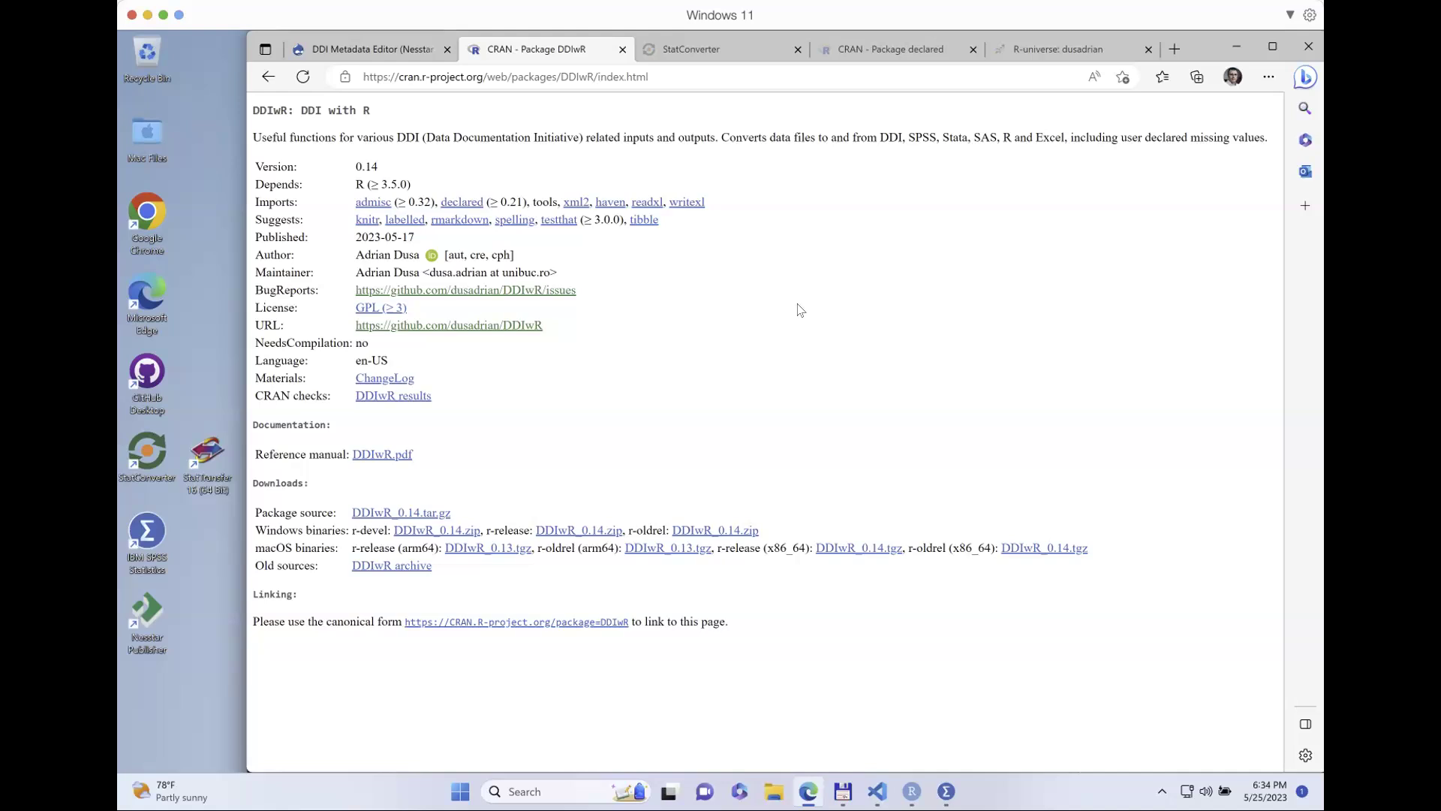
{"action": "left_click", "coordinate": [743, 49]}
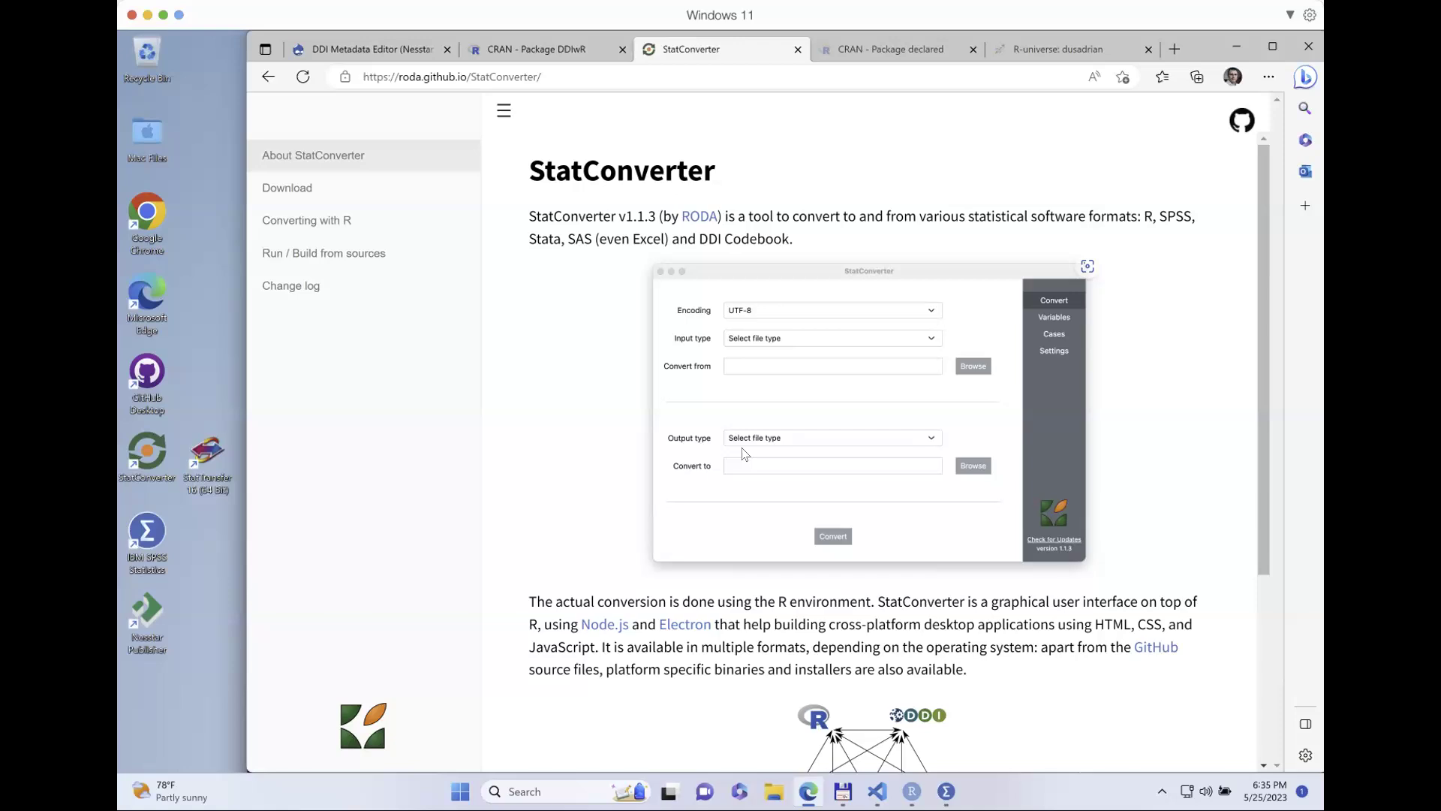
Step: Scroll through the StatConverter page, then bring up Total Commander showing the ess9spain data folders
{"action": "left_click", "coordinate": [207, 448]}
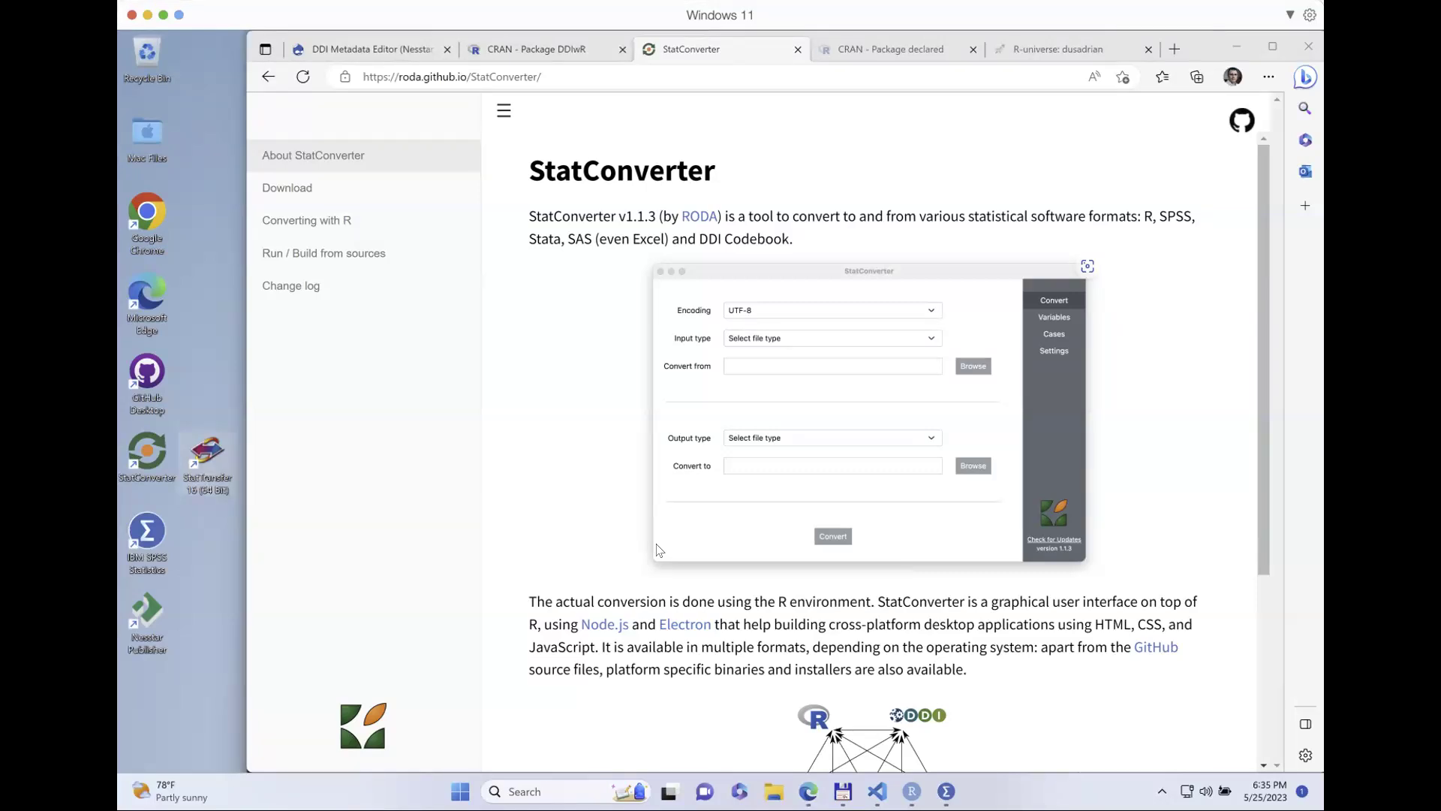
{"action": "scroll", "coordinate": [713, 496], "scroll_direction": "down", "scroll_amount": 3}
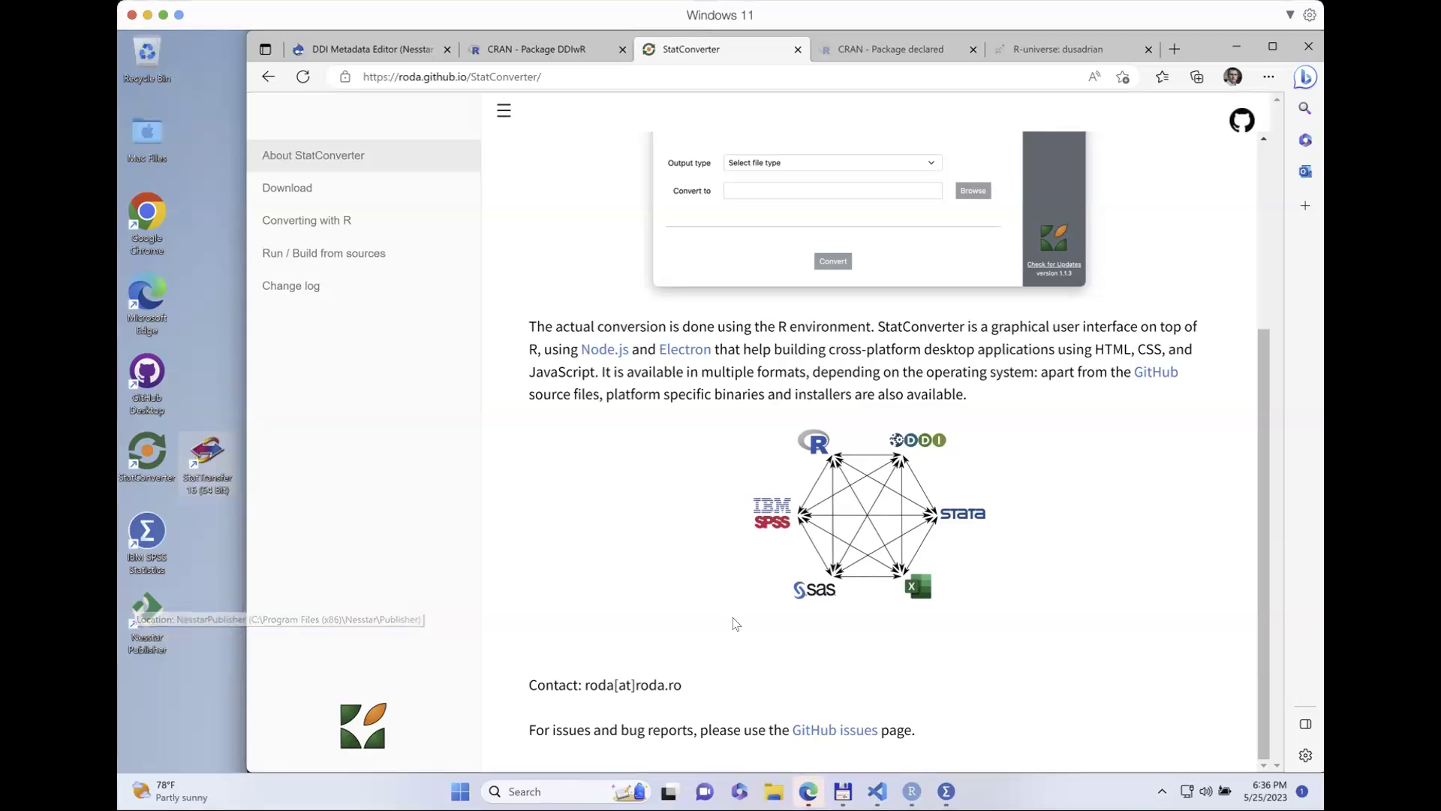
{"action": "left_click", "coordinate": [843, 791]}
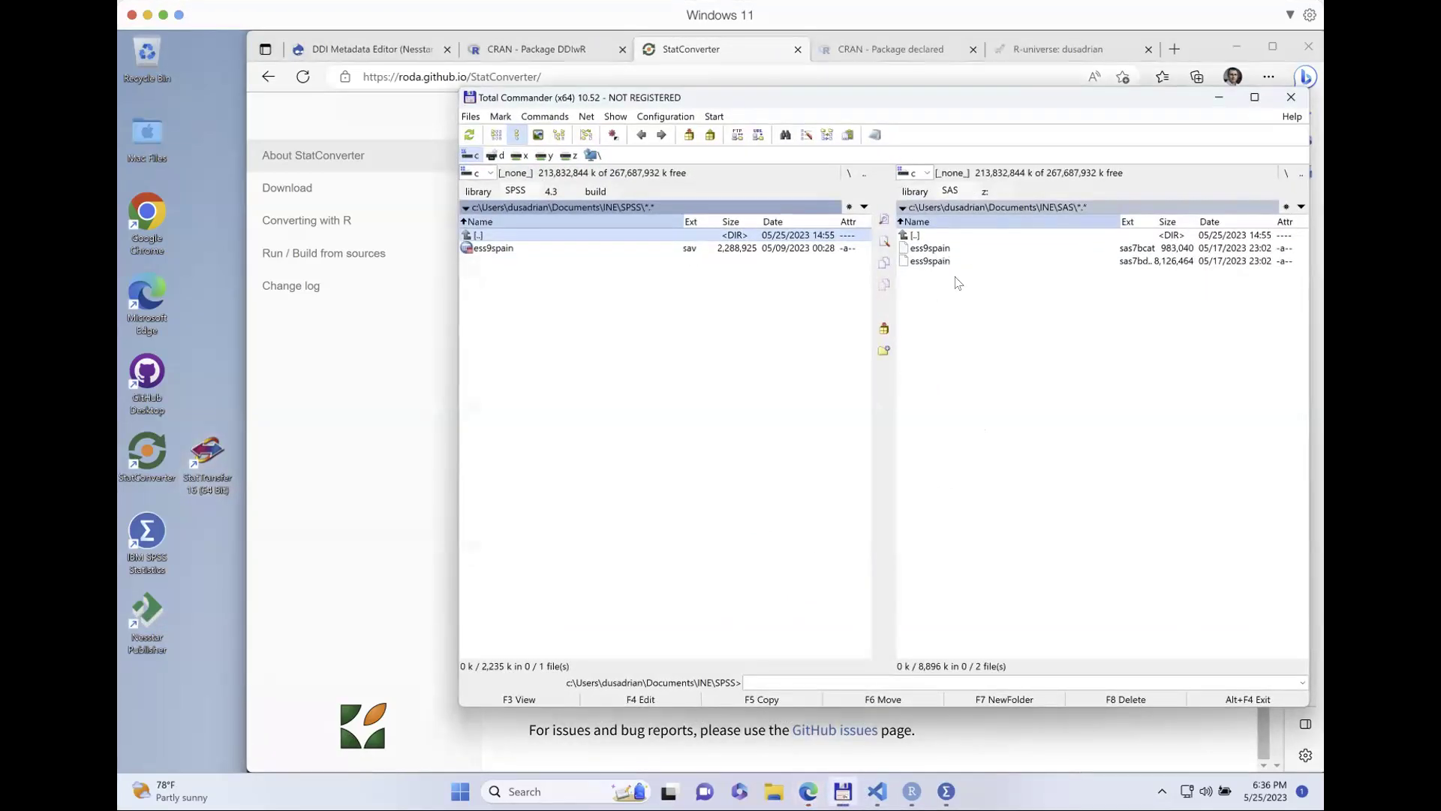
Step: Widen Total Commander's Ext column and select the ess9spain sas7bdat and sas7bcat files
{"action": "left_click_drag", "start_coordinate": [1156, 217], "coordinate": [1183, 217]}
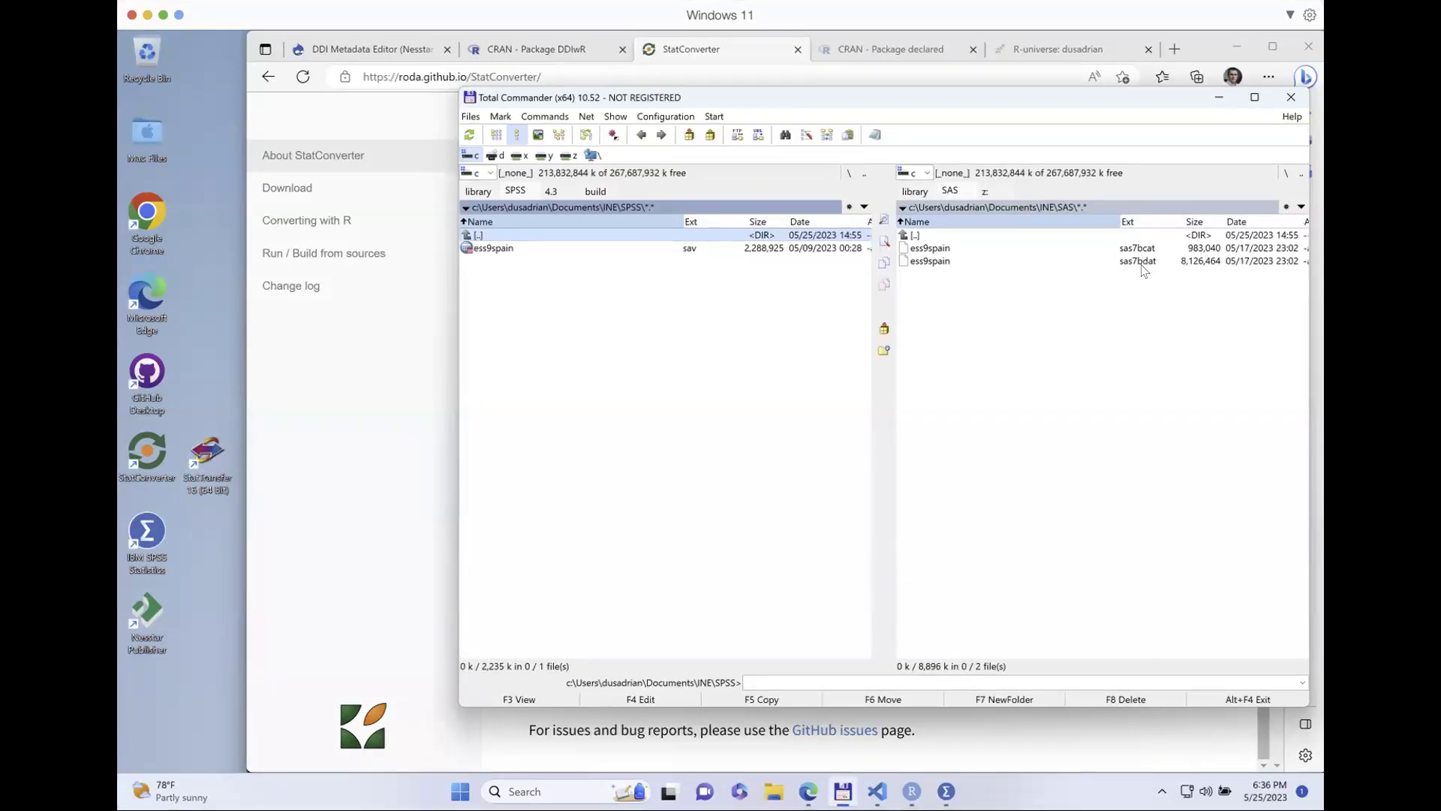
{"action": "left_click", "coordinate": [1144, 264]}
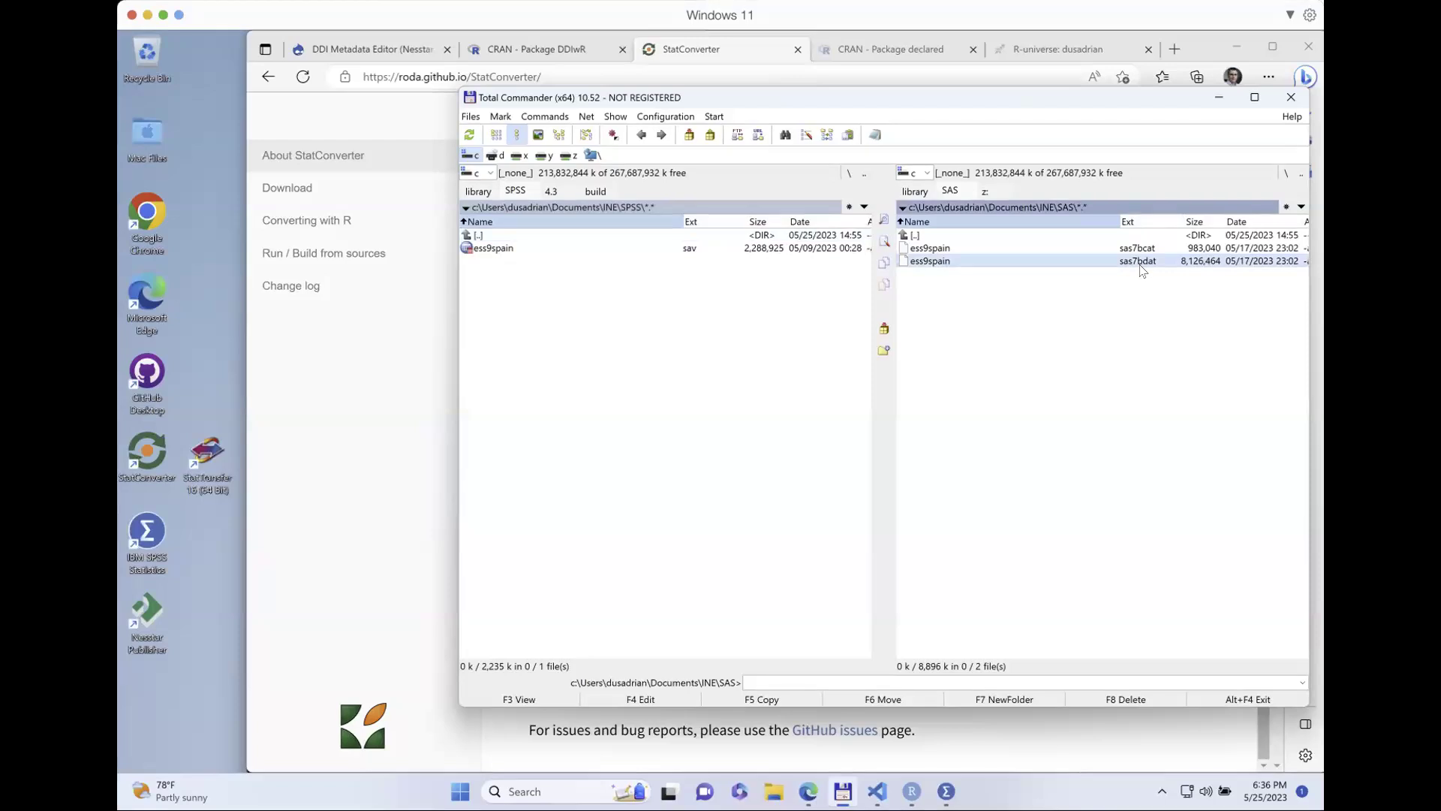
{"action": "left_click", "coordinate": [1147, 250]}
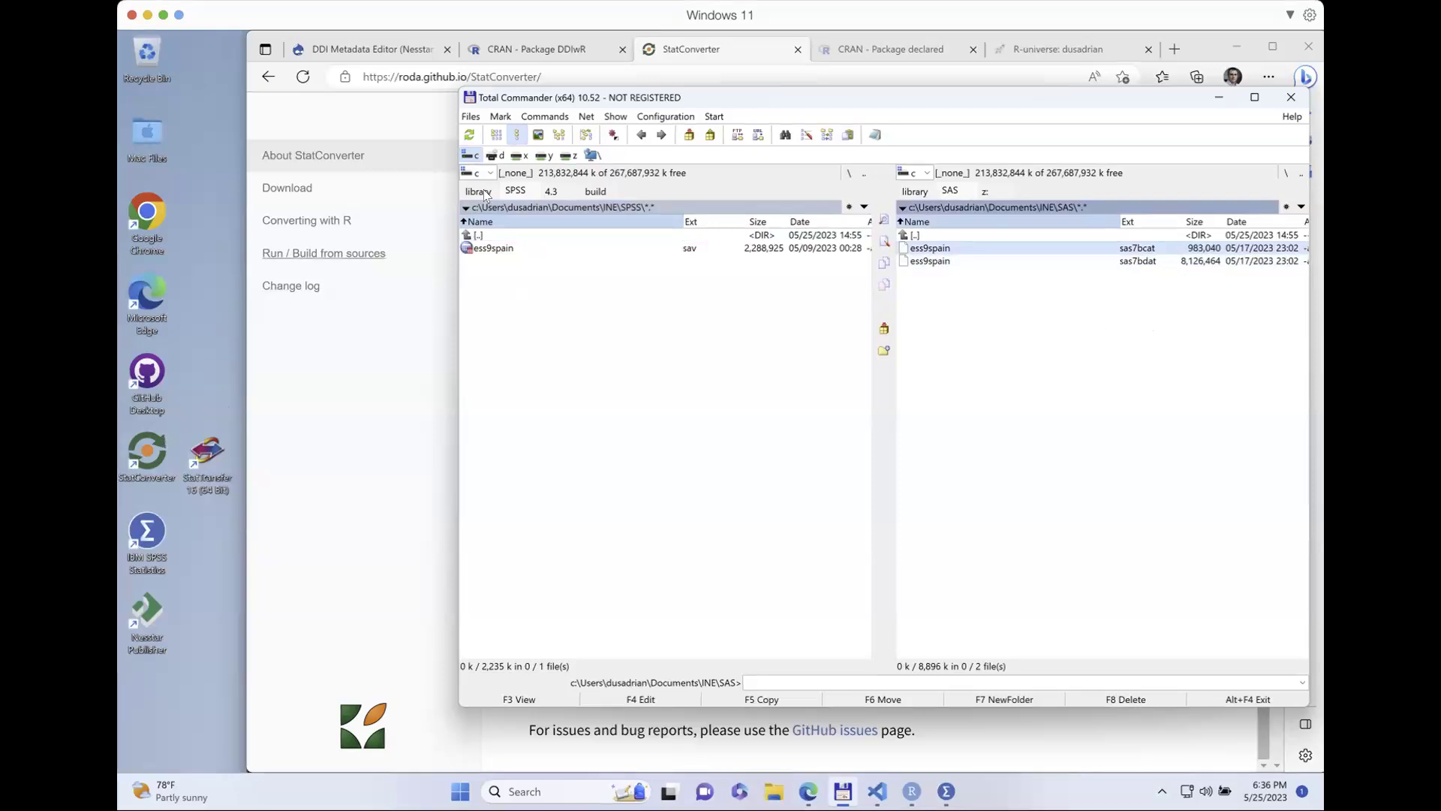
Step: Show StatConverter's Download page in Edge and launch the StatConverter desktop app
{"action": "left_click", "coordinate": [376, 334]}
{"action": "left_click", "coordinate": [301, 197]}
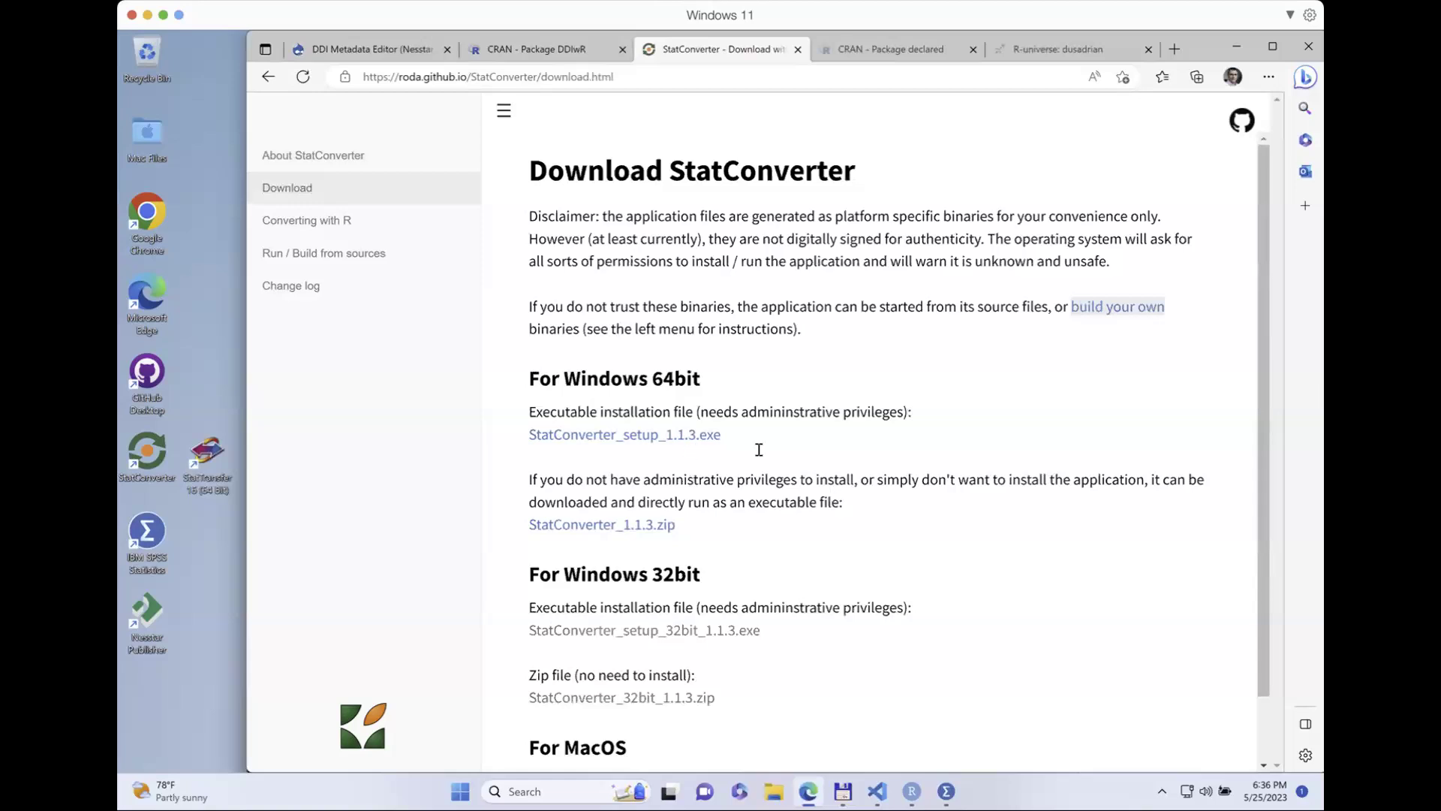
{"action": "scroll", "coordinate": [690, 447], "scroll_direction": "down", "scroll_amount": 1}
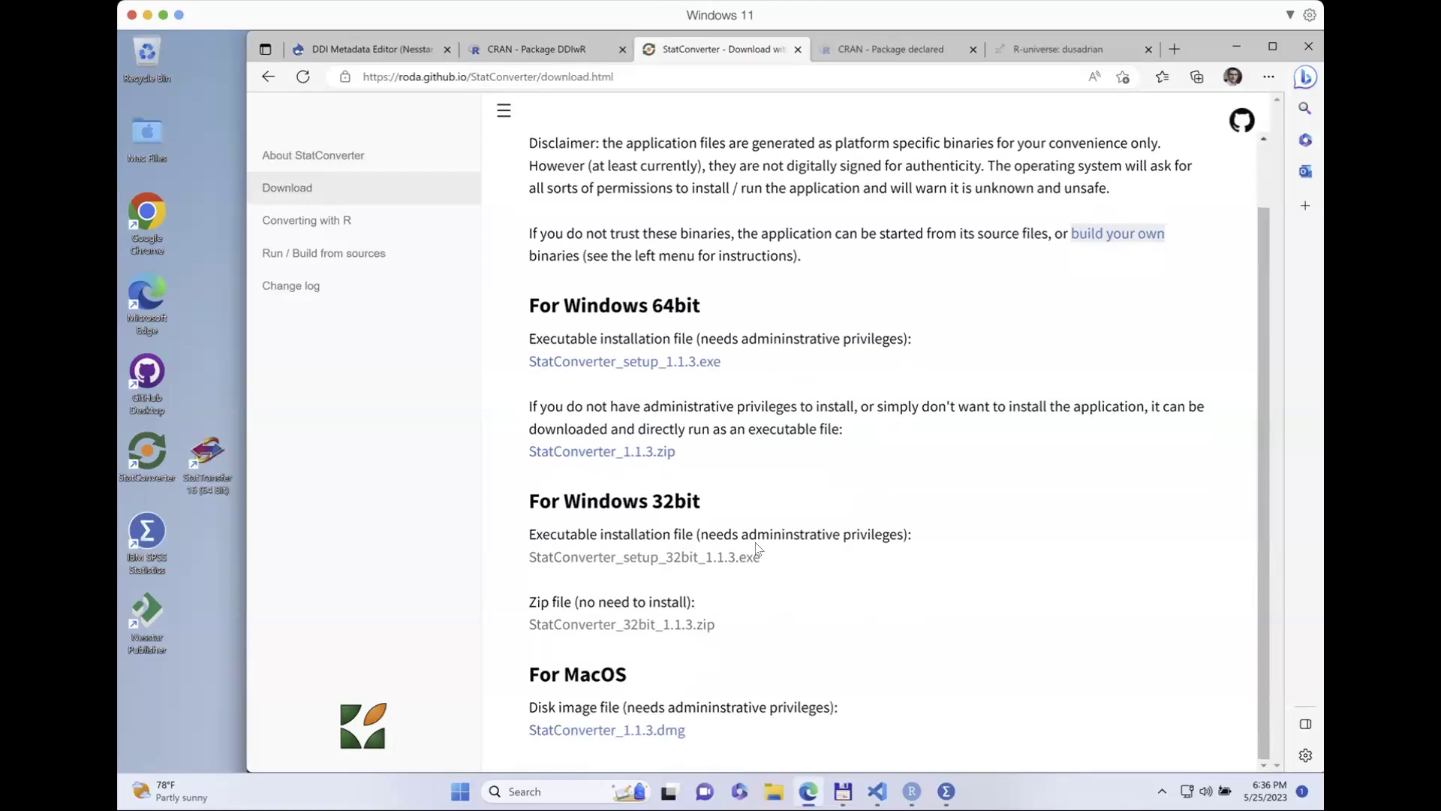
{"action": "double_click", "coordinate": [146, 451]}
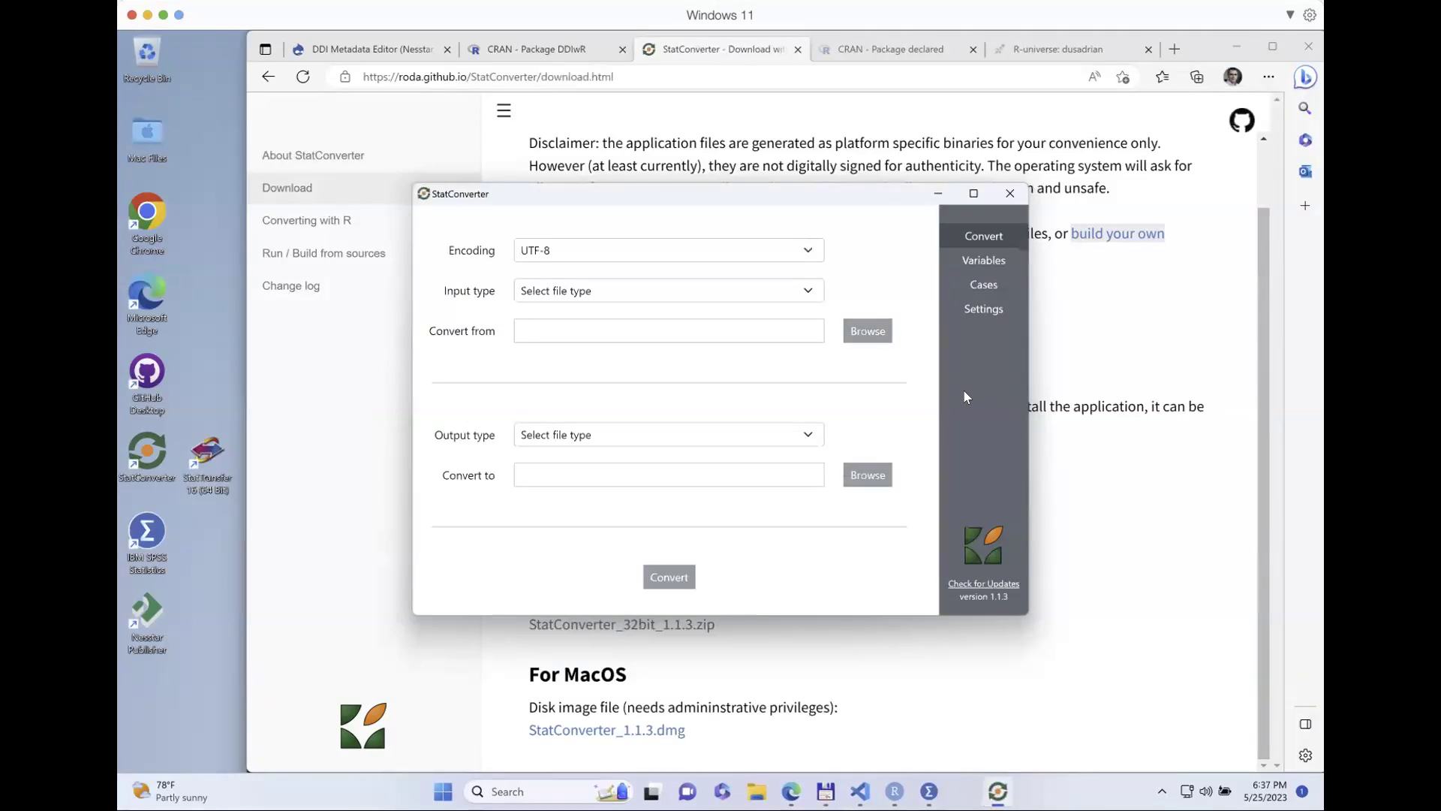
Step: Set the input type to SAS and load ess9spain.sas7bdat from the SAS folder
{"action": "left_click", "coordinate": [617, 299]}
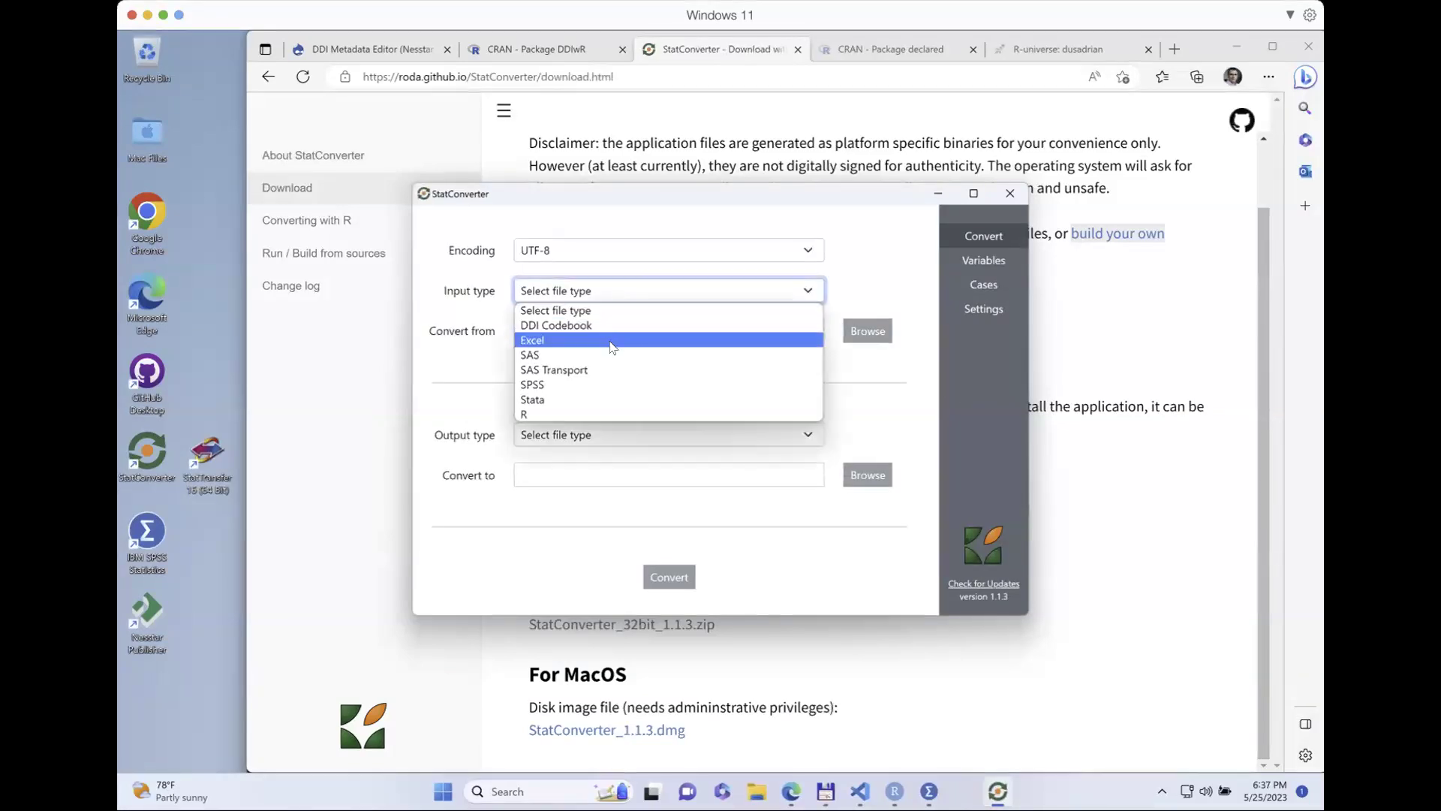
{"action": "left_click", "coordinate": [640, 356]}
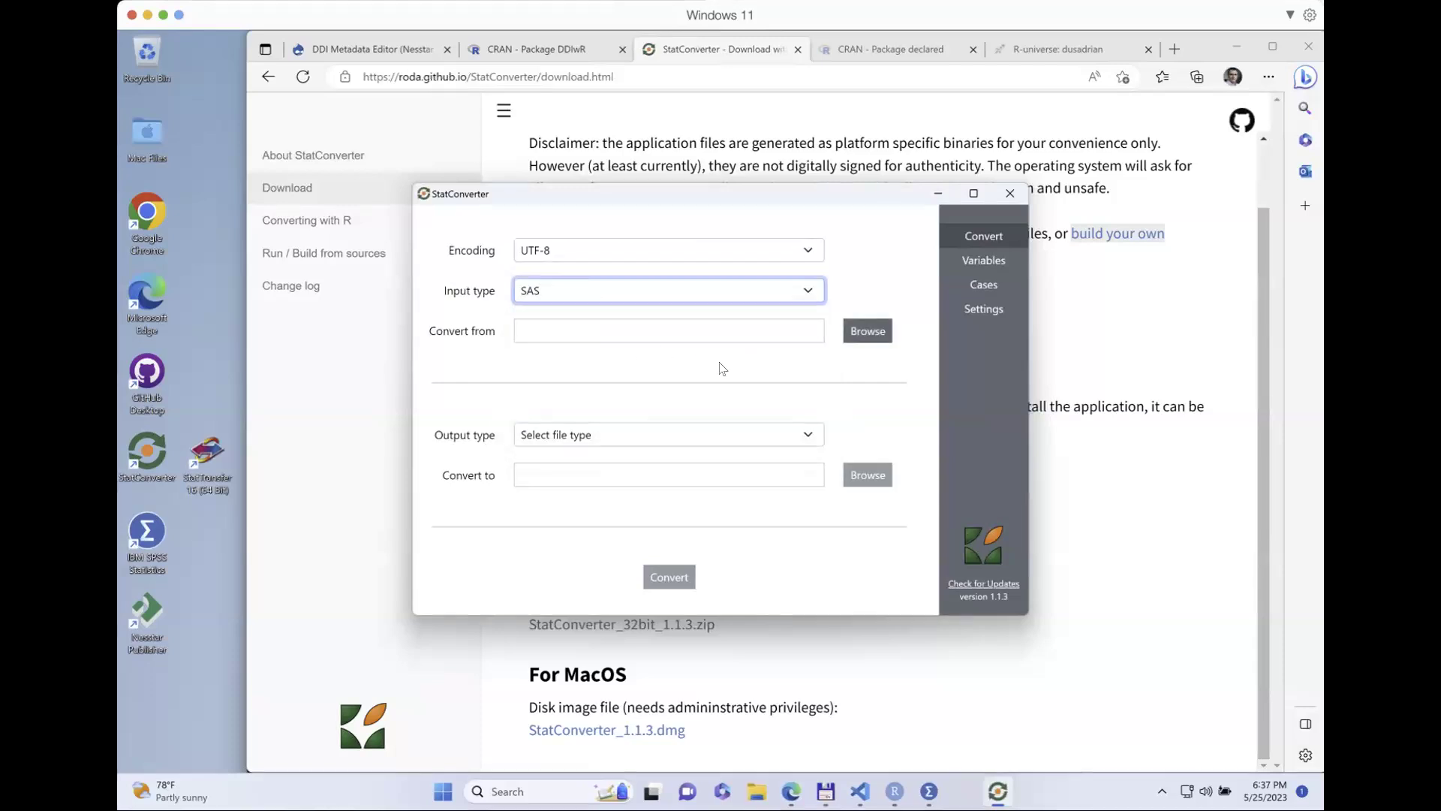
{"action": "left_click", "coordinate": [850, 331]}
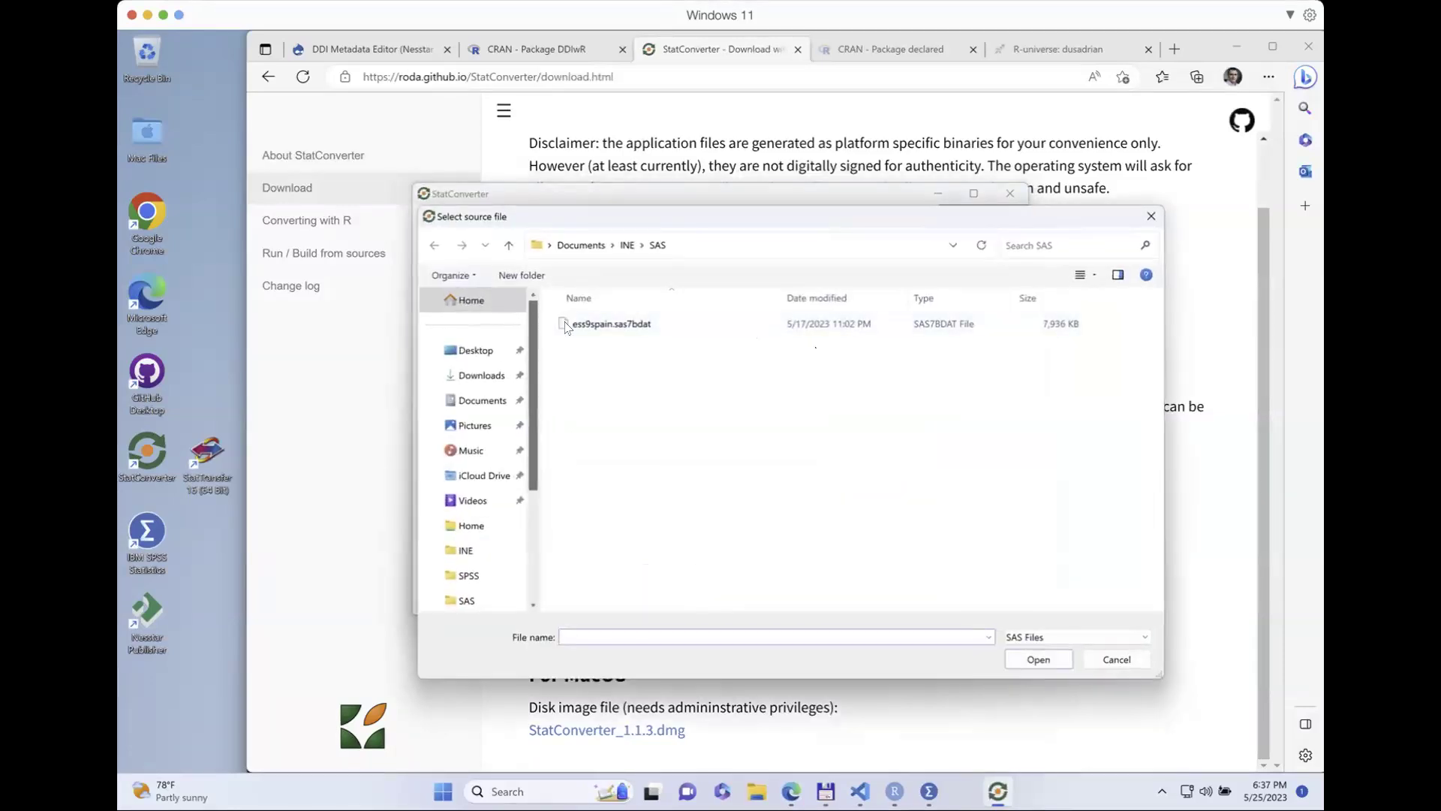
{"action": "double_click", "coordinate": [622, 325]}
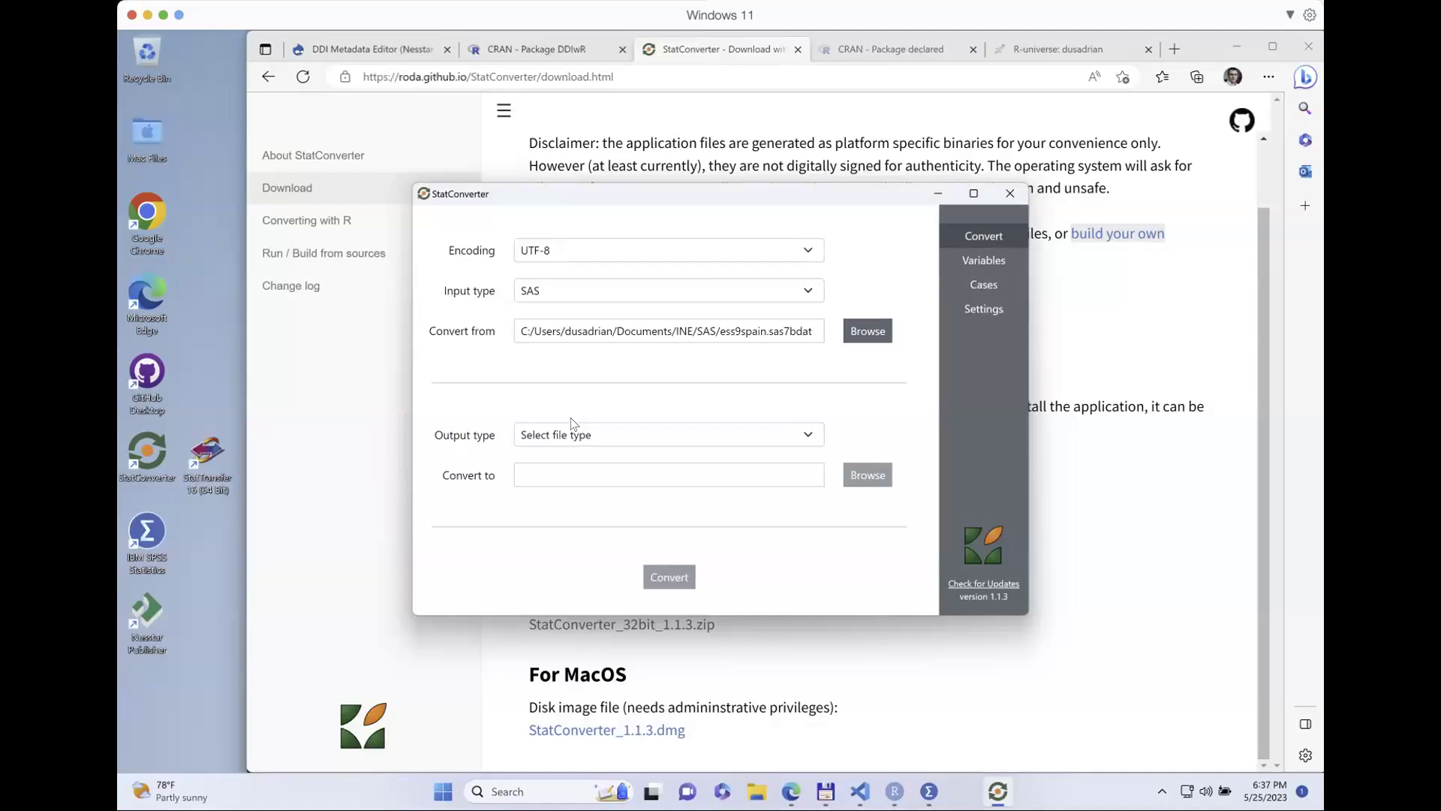
{"action": "left_click", "coordinate": [826, 791]}
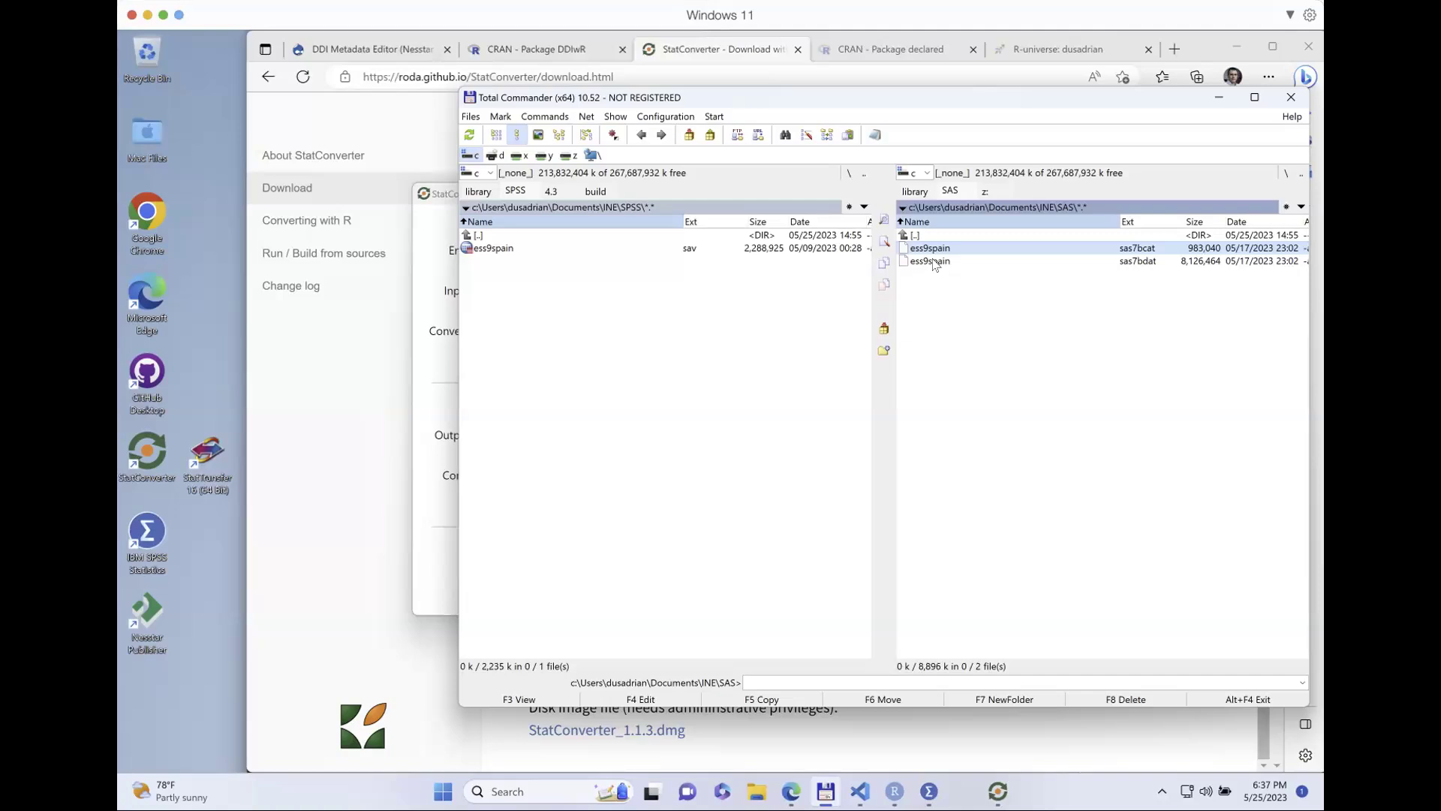
{"action": "left_click_drag", "start_coordinate": [935, 265], "coordinate": [436, 411]}
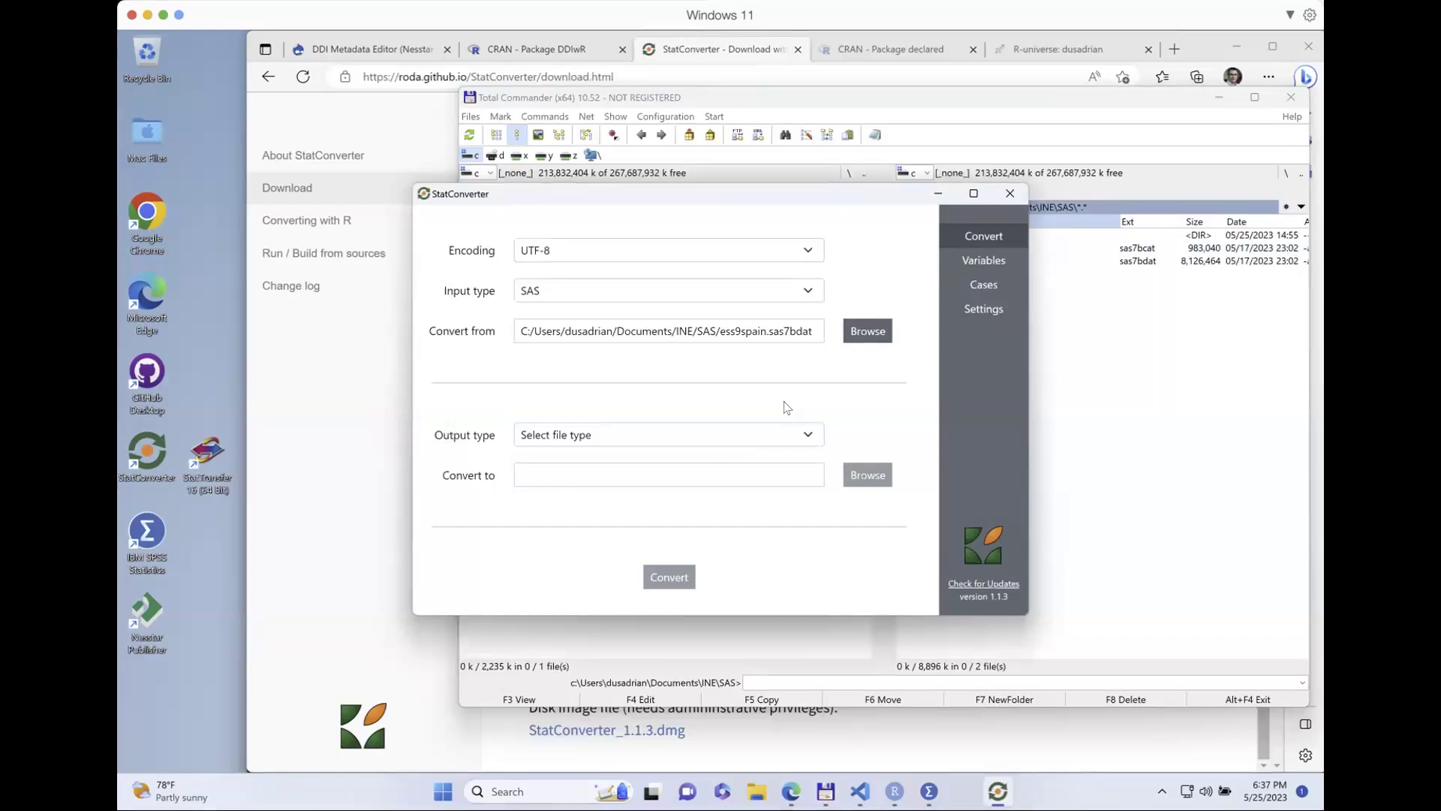
Step: Inspect labels of NETUSOFT, CNTRY and NETUSTM, including missing codes -91 to -94, then view Settings
{"action": "left_click", "coordinate": [976, 262]}
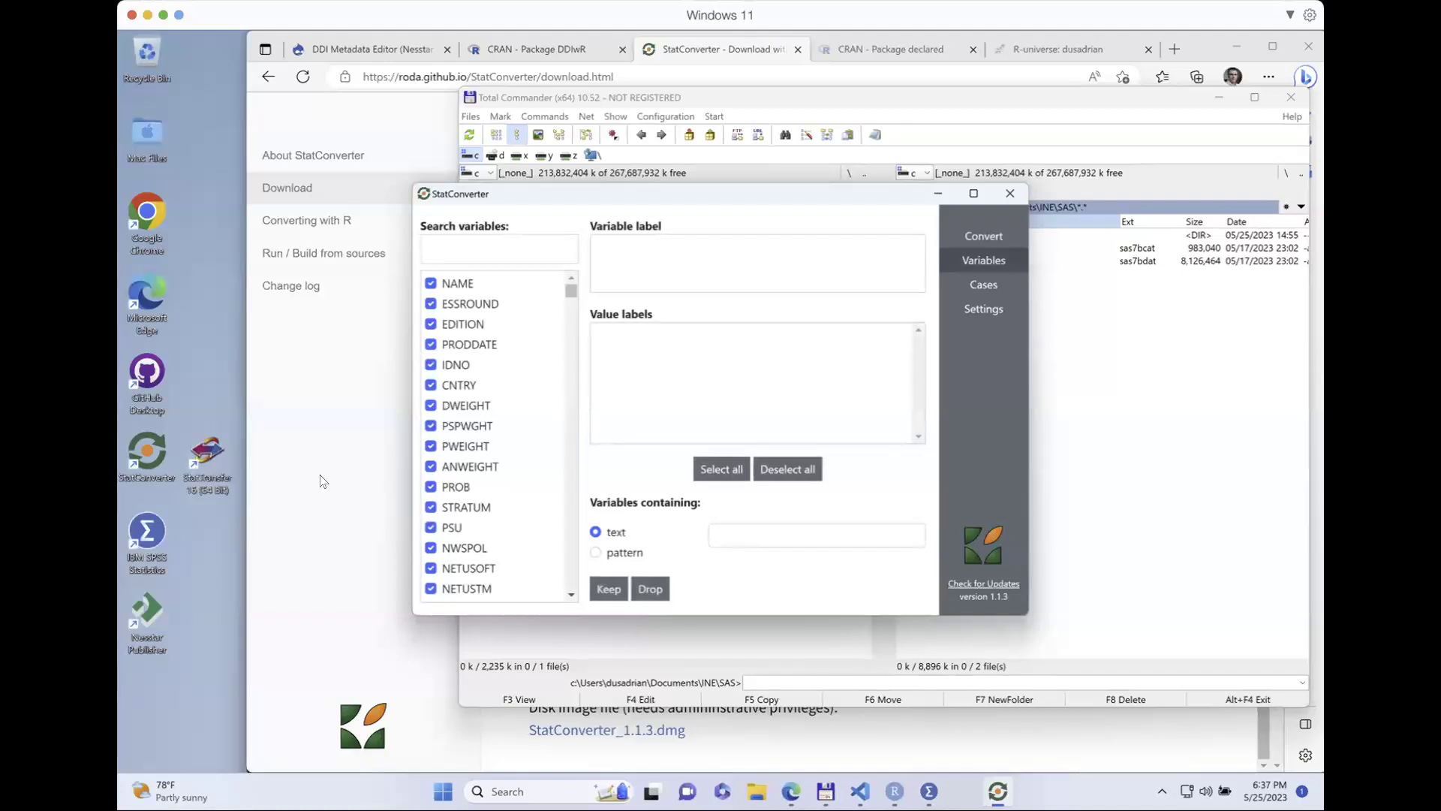
{"action": "scroll", "coordinate": [516, 440], "scroll_direction": "down", "scroll_amount": 1}
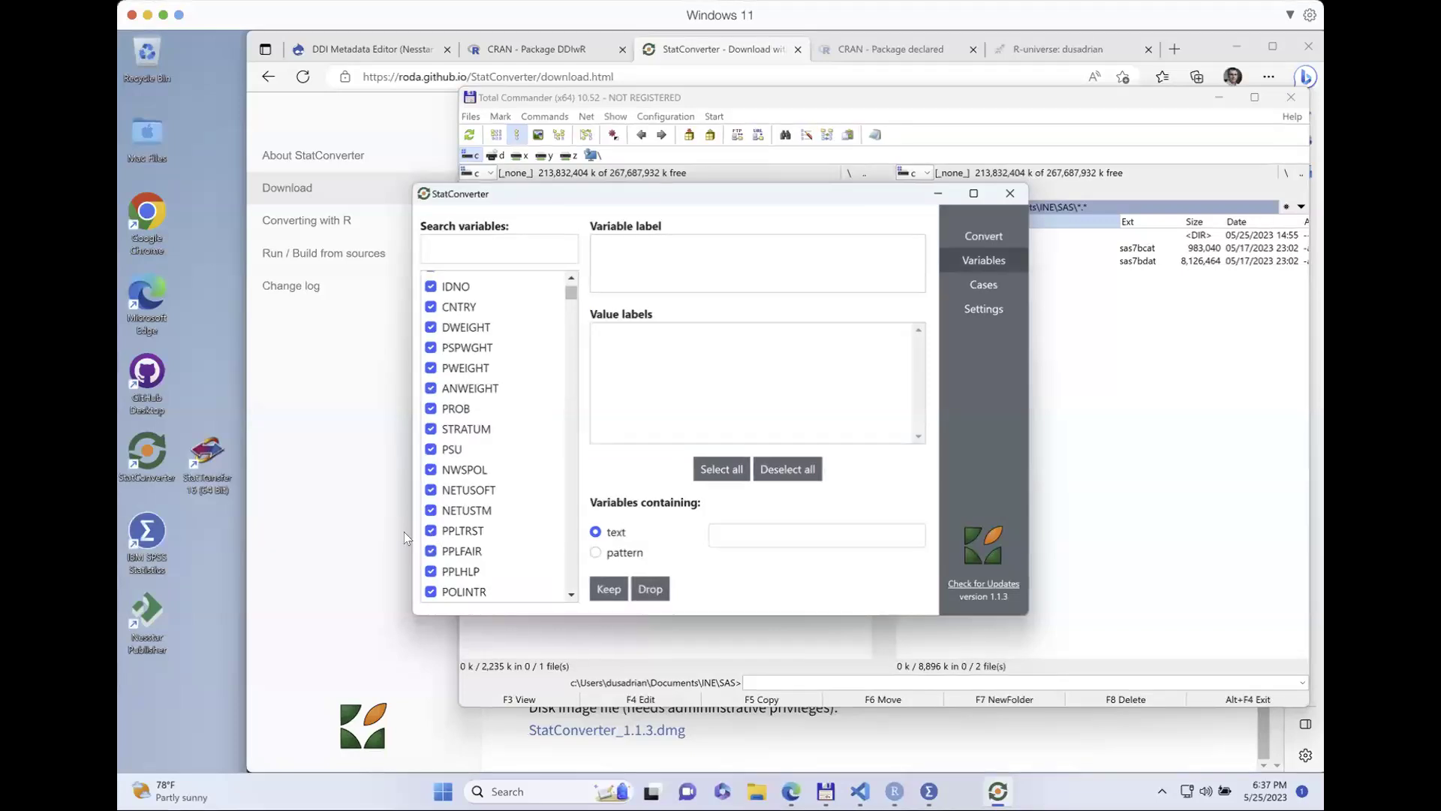
{"action": "left_click", "coordinate": [477, 495]}
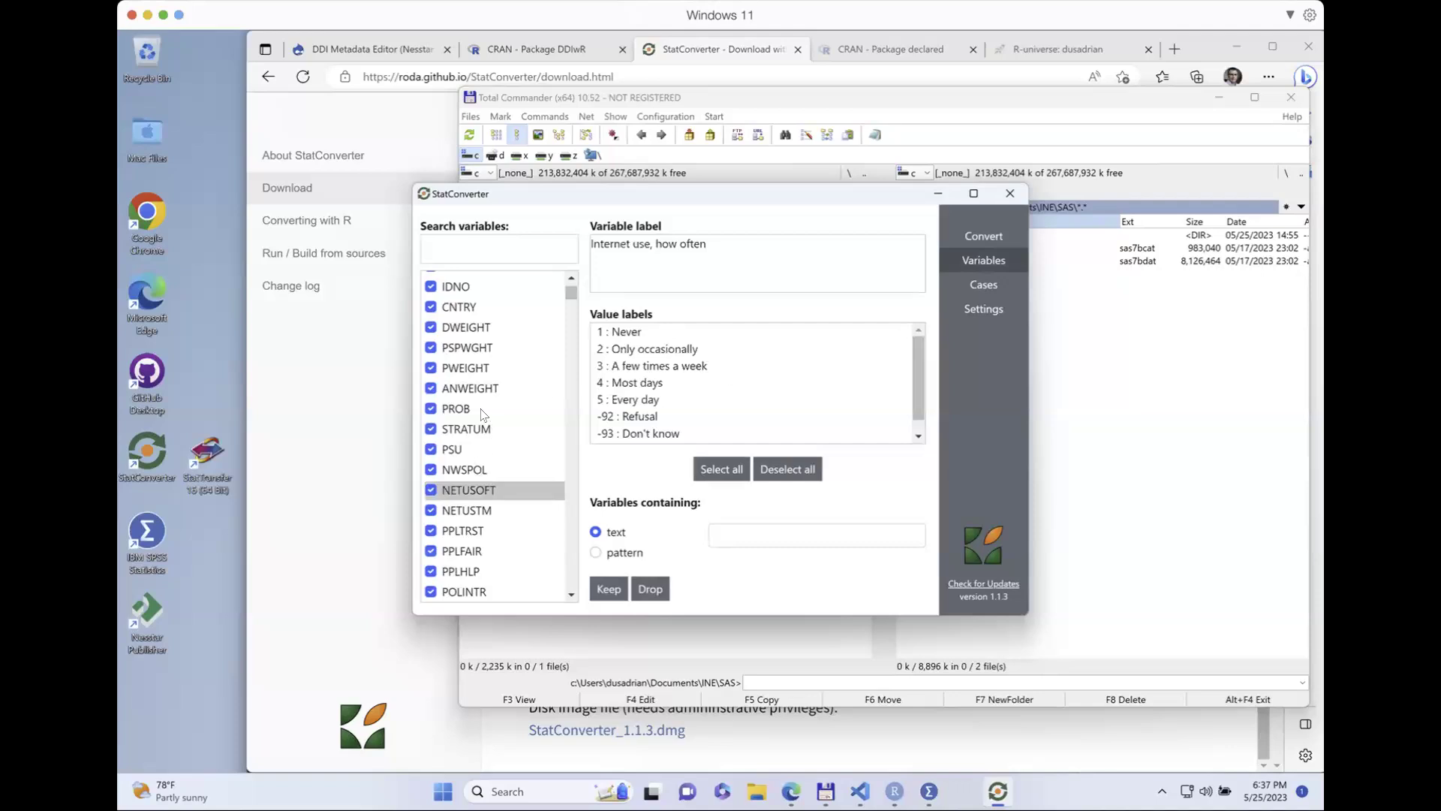
{"action": "left_click", "coordinate": [469, 315]}
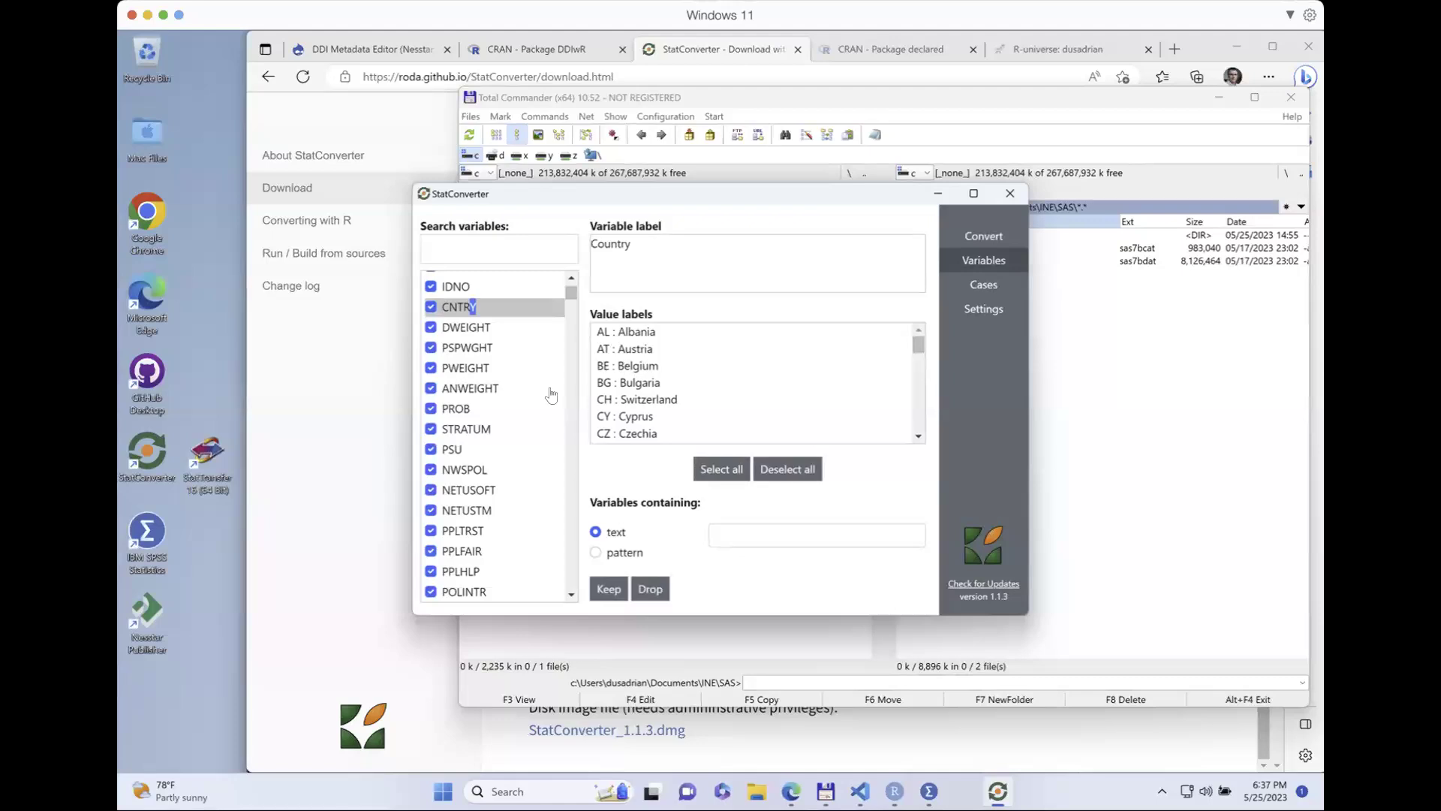
{"action": "left_click", "coordinate": [473, 488]}
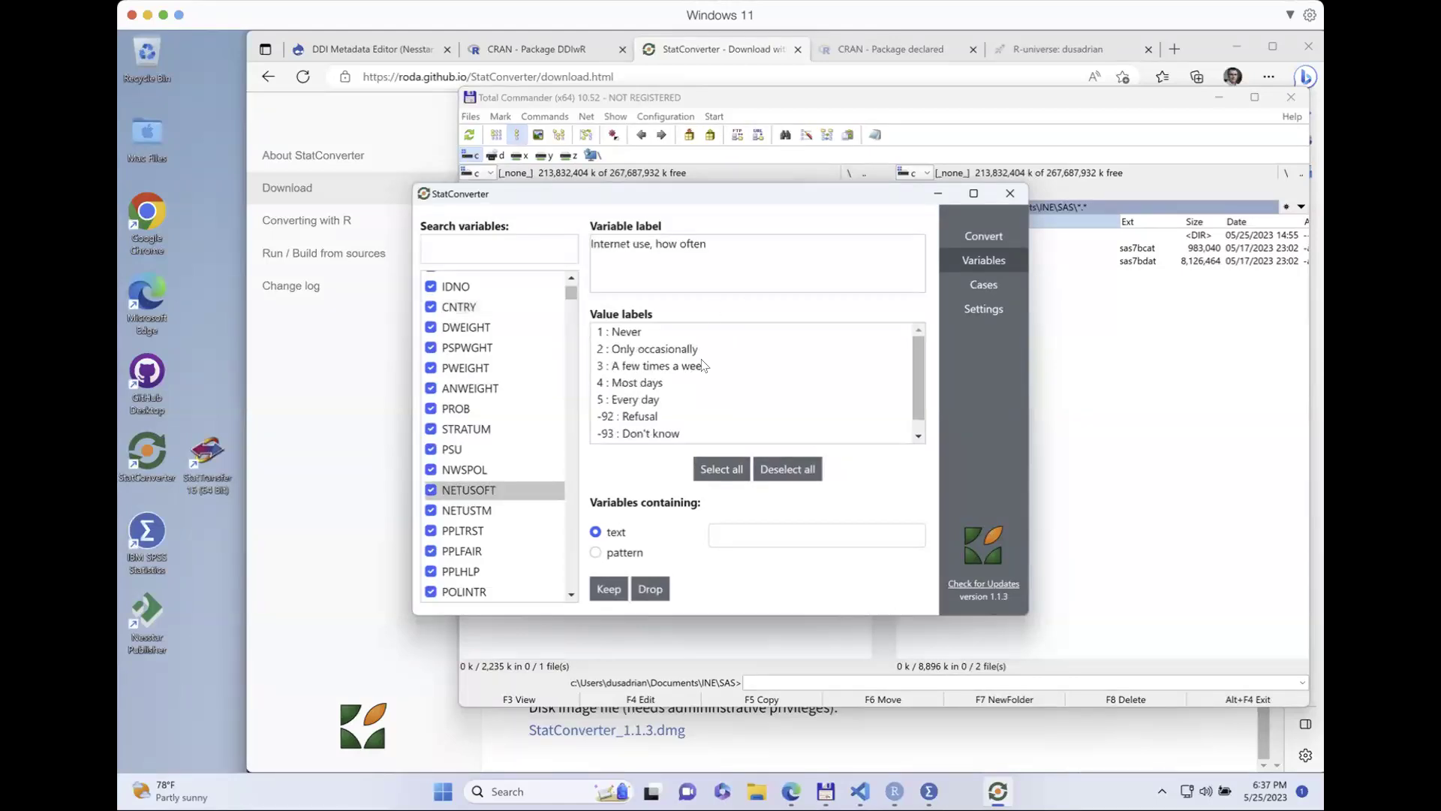
{"action": "mouse_move", "coordinate": [614, 417]}
{"action": "left_mouse_down"}
{"action": "mouse_move", "coordinate": [584, 414]}
{"action": "mouse_move", "coordinate": [596, 435]}
{"action": "left_mouse_up"}
{"action": "scroll", "coordinate": [675, 406], "scroll_direction": "down", "scroll_amount": 1}
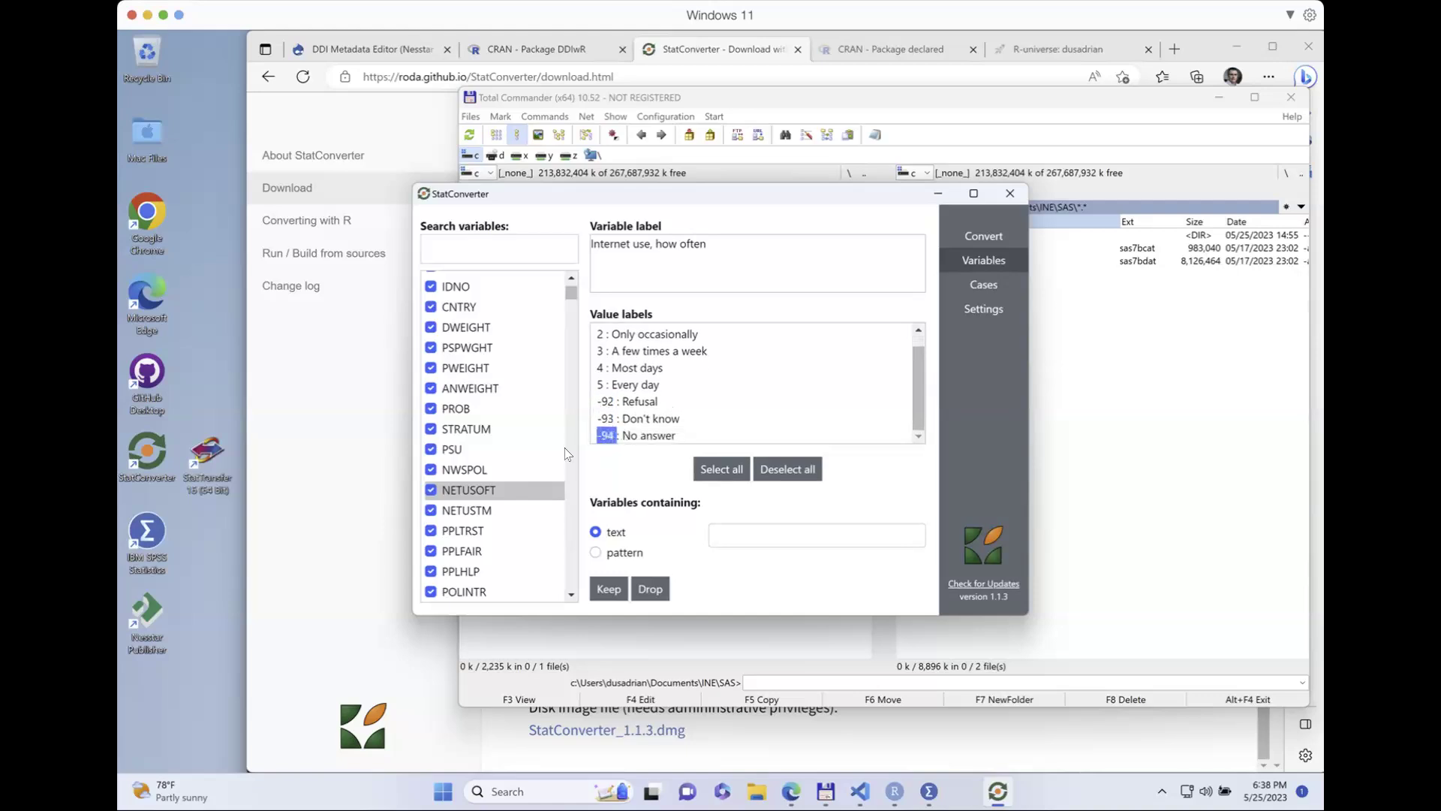
{"action": "left_click", "coordinate": [477, 509]}
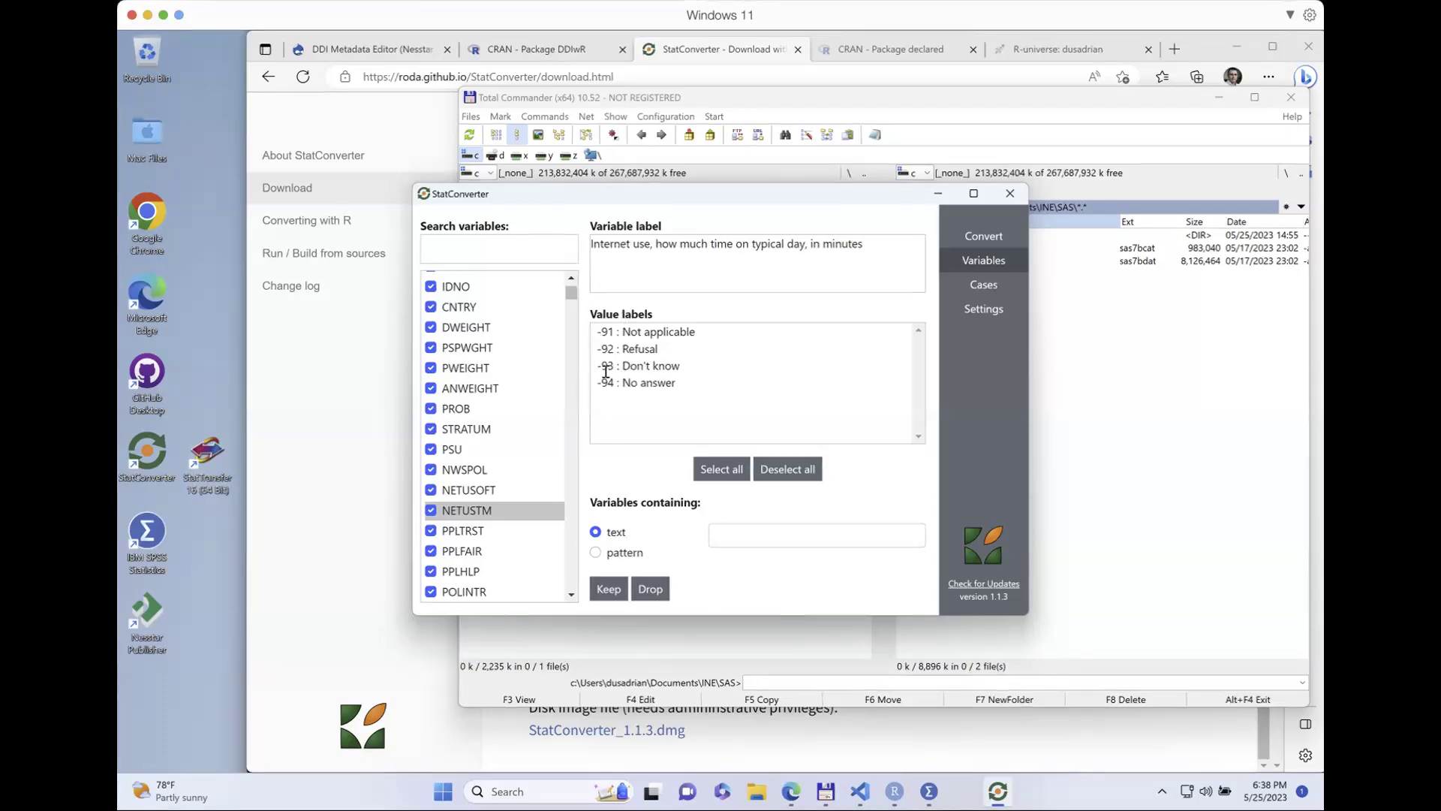
{"action": "left_click", "coordinate": [997, 312]}
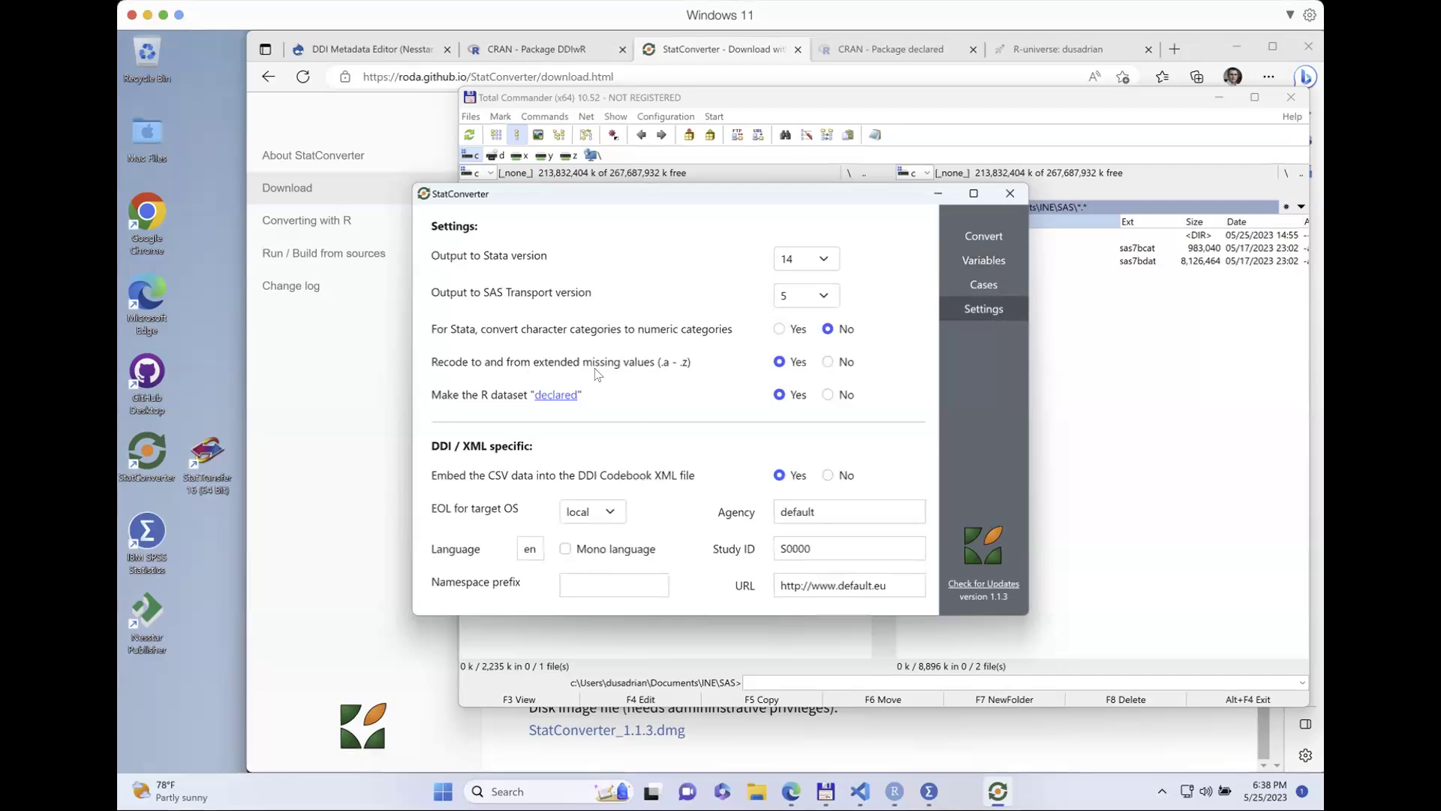
Step: Return StatConverter to its Convert page and list the input types, SAS still selected
{"action": "left_click", "coordinate": [971, 238]}
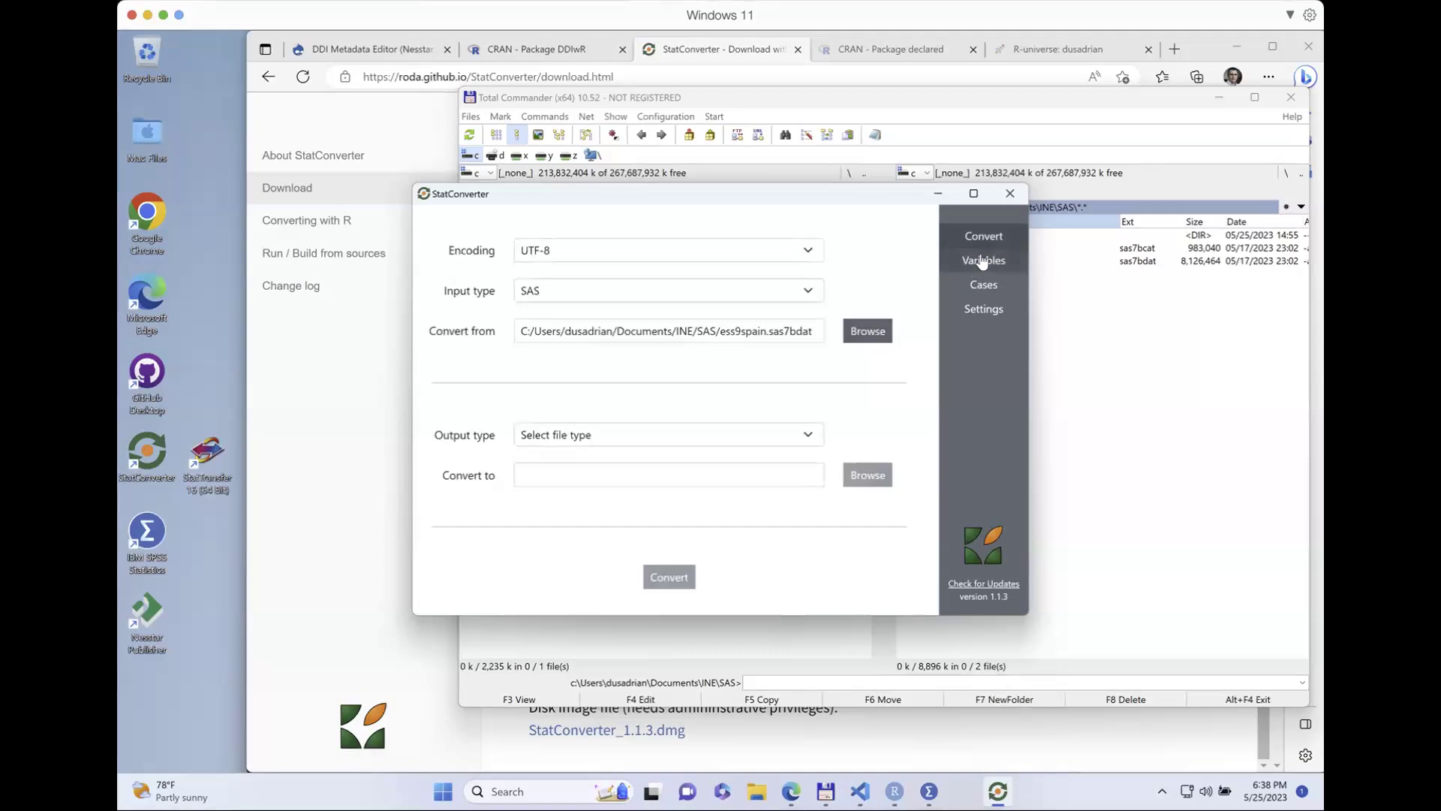
{"action": "left_click", "coordinate": [983, 261]}
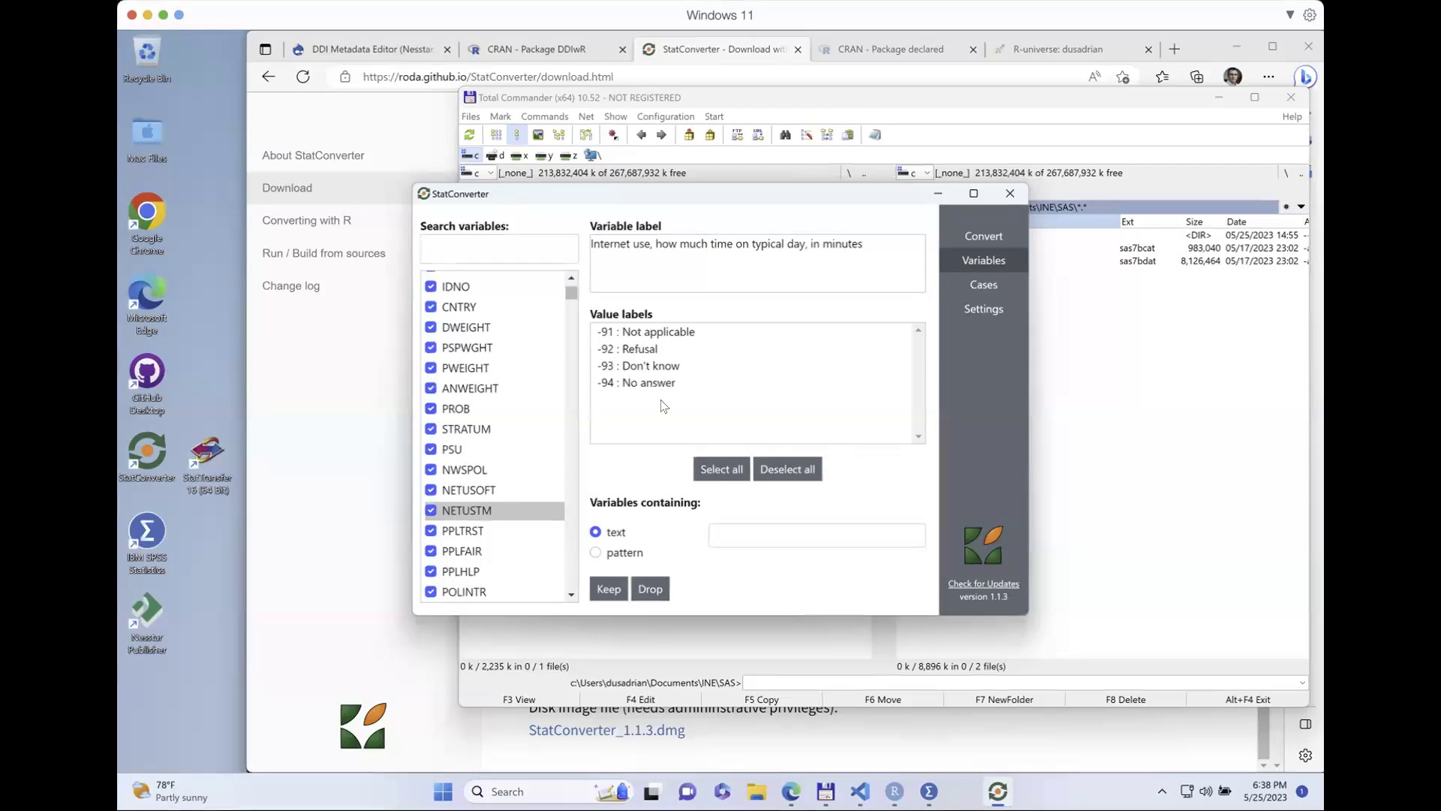
{"action": "left_click", "coordinate": [1214, 390]}
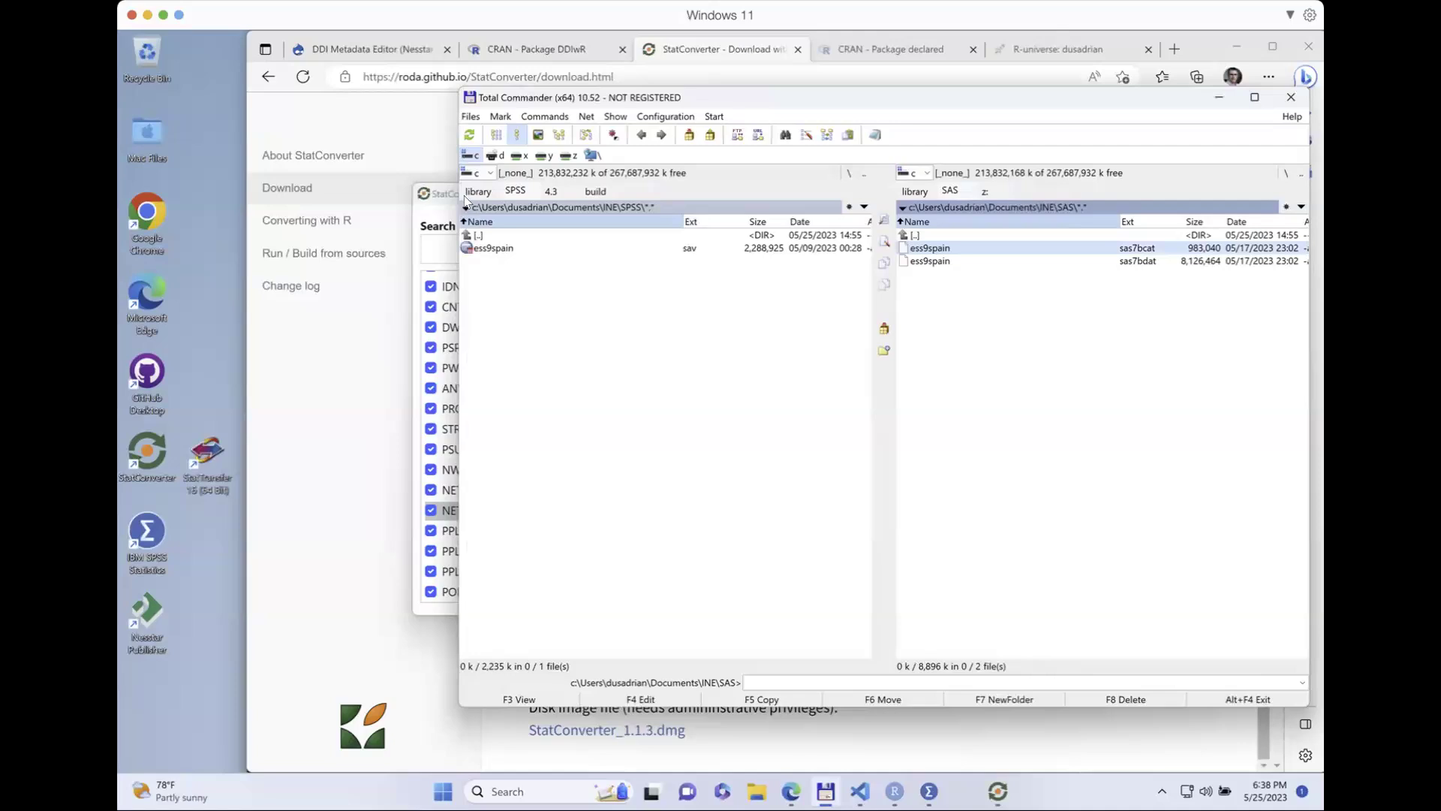
{"action": "left_click", "coordinate": [443, 190]}
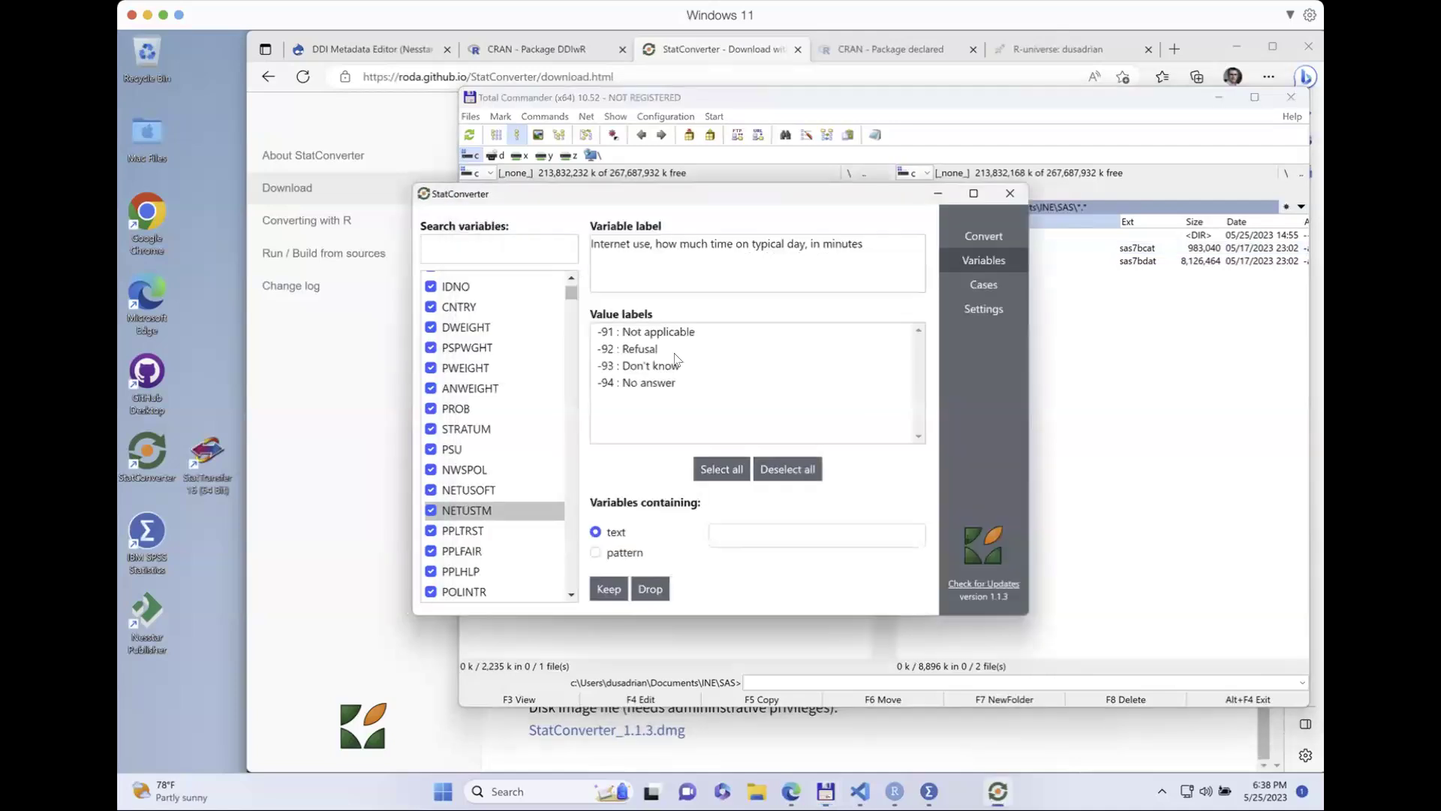
{"action": "left_click", "coordinate": [984, 238]}
{"action": "left_click", "coordinate": [586, 291]}
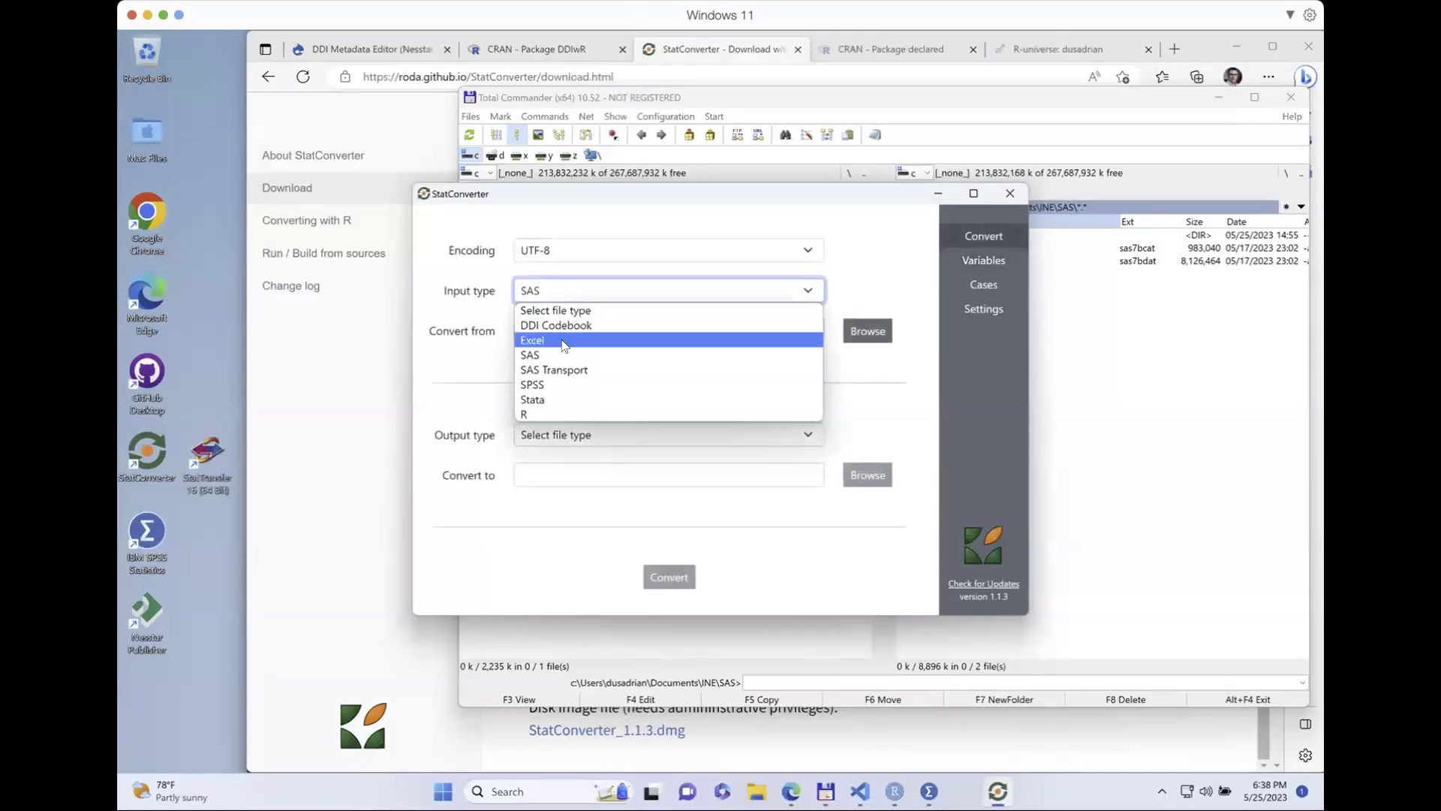
Step: Switch the input type to SPSS and load ess9spain.sav from the INE > SPSS folder
{"action": "left_click", "coordinate": [559, 382]}
{"action": "left_click", "coordinate": [852, 338]}
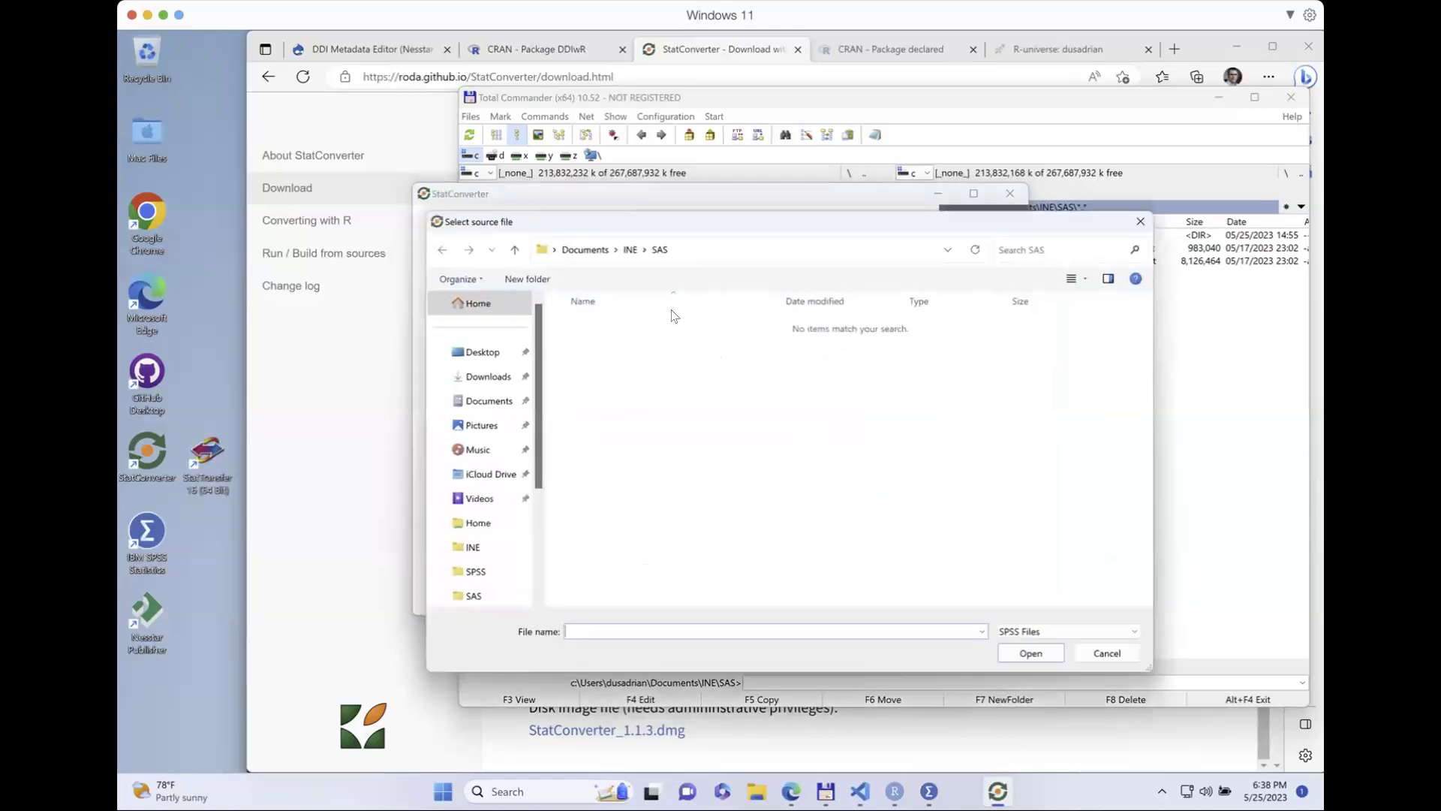
{"action": "left_click", "coordinate": [642, 245]}
{"action": "left_click", "coordinate": [650, 282]}
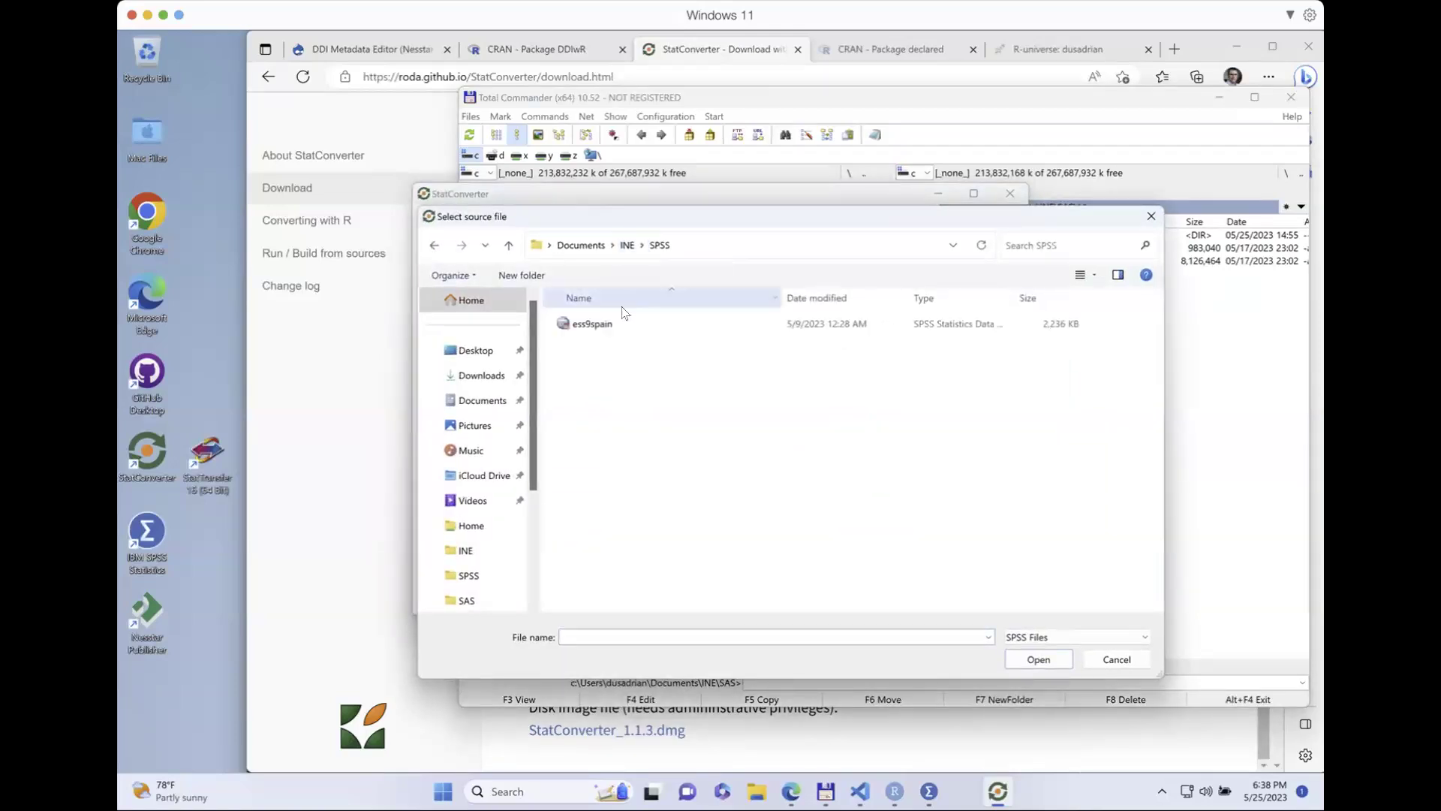
{"action": "left_click", "coordinate": [596, 323]}
{"action": "left_click", "coordinate": [1037, 658]}
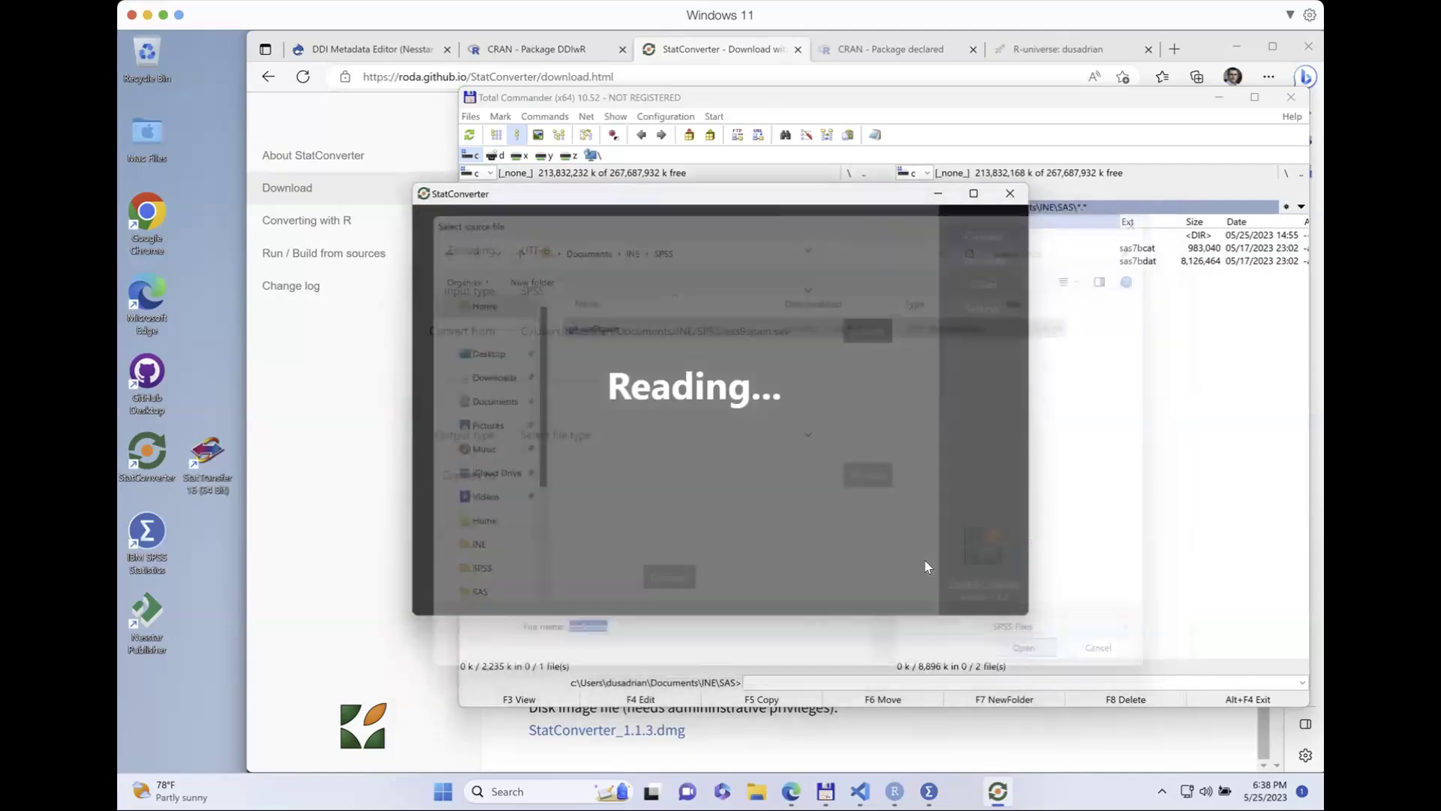
Step: Inspect the value labels of netusoft, netustm and ppltrst in the SPSS file
{"action": "left_click", "coordinate": [975, 261]}
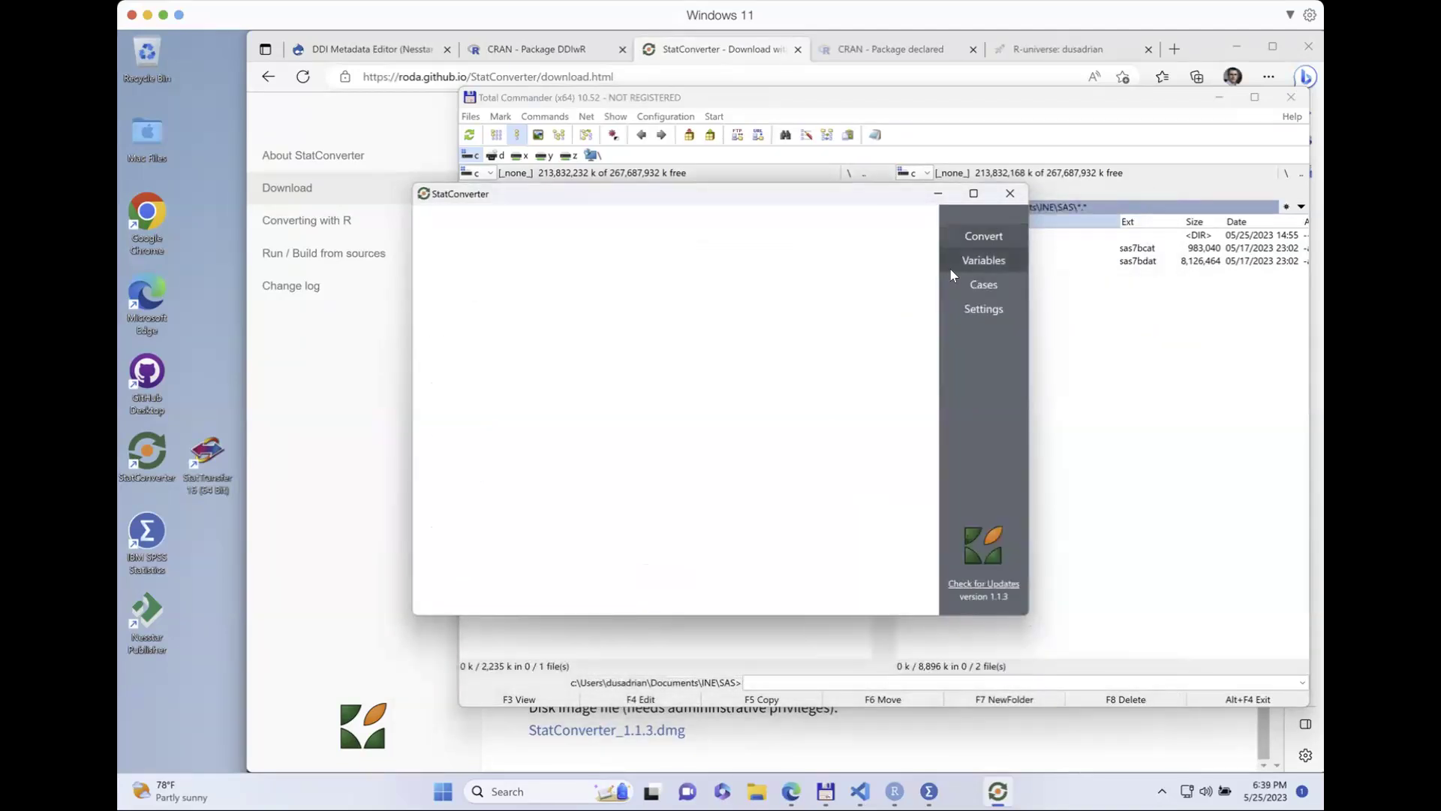
{"action": "left_click", "coordinate": [478, 497]}
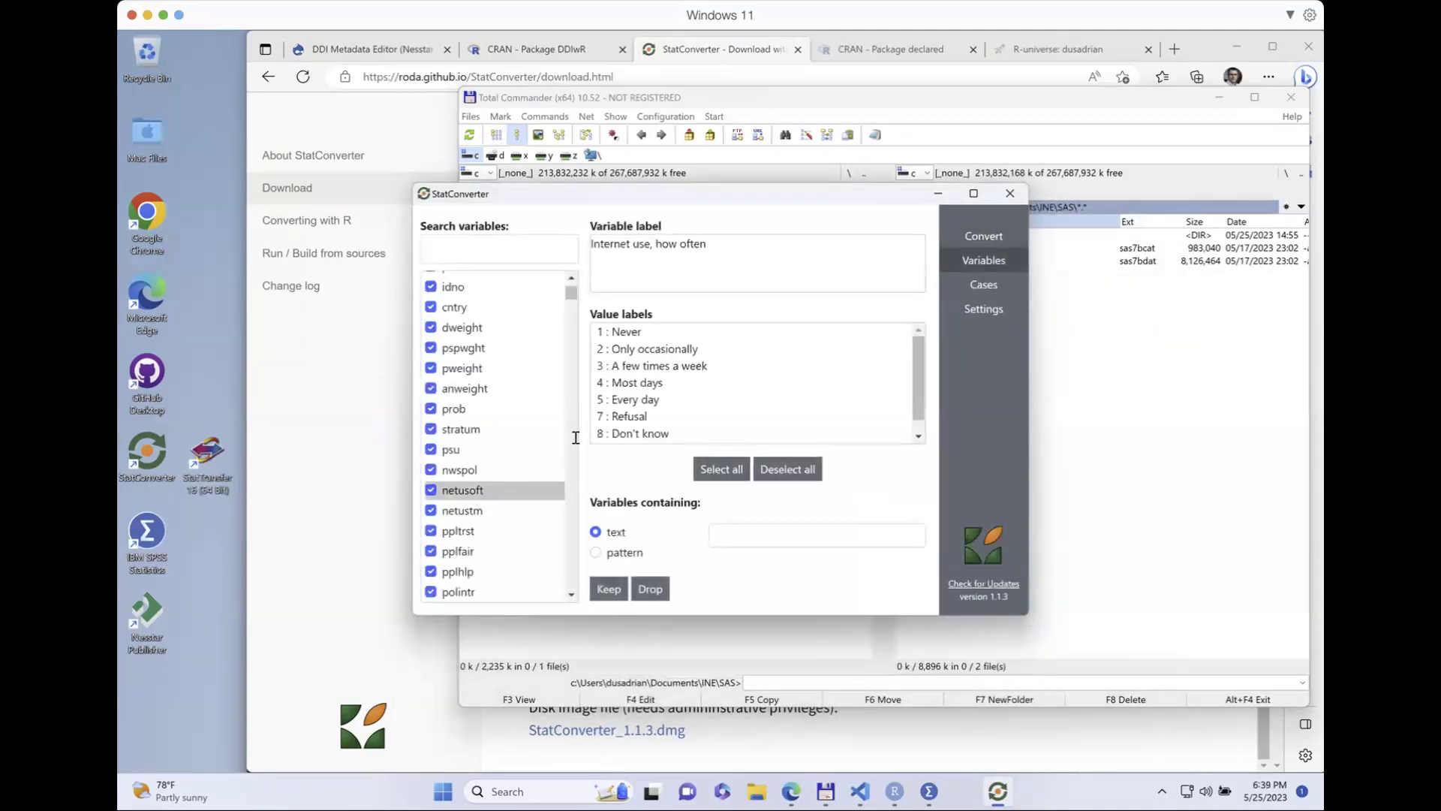
{"action": "scroll", "coordinate": [614, 408], "scroll_direction": "down", "scroll_amount": 1}
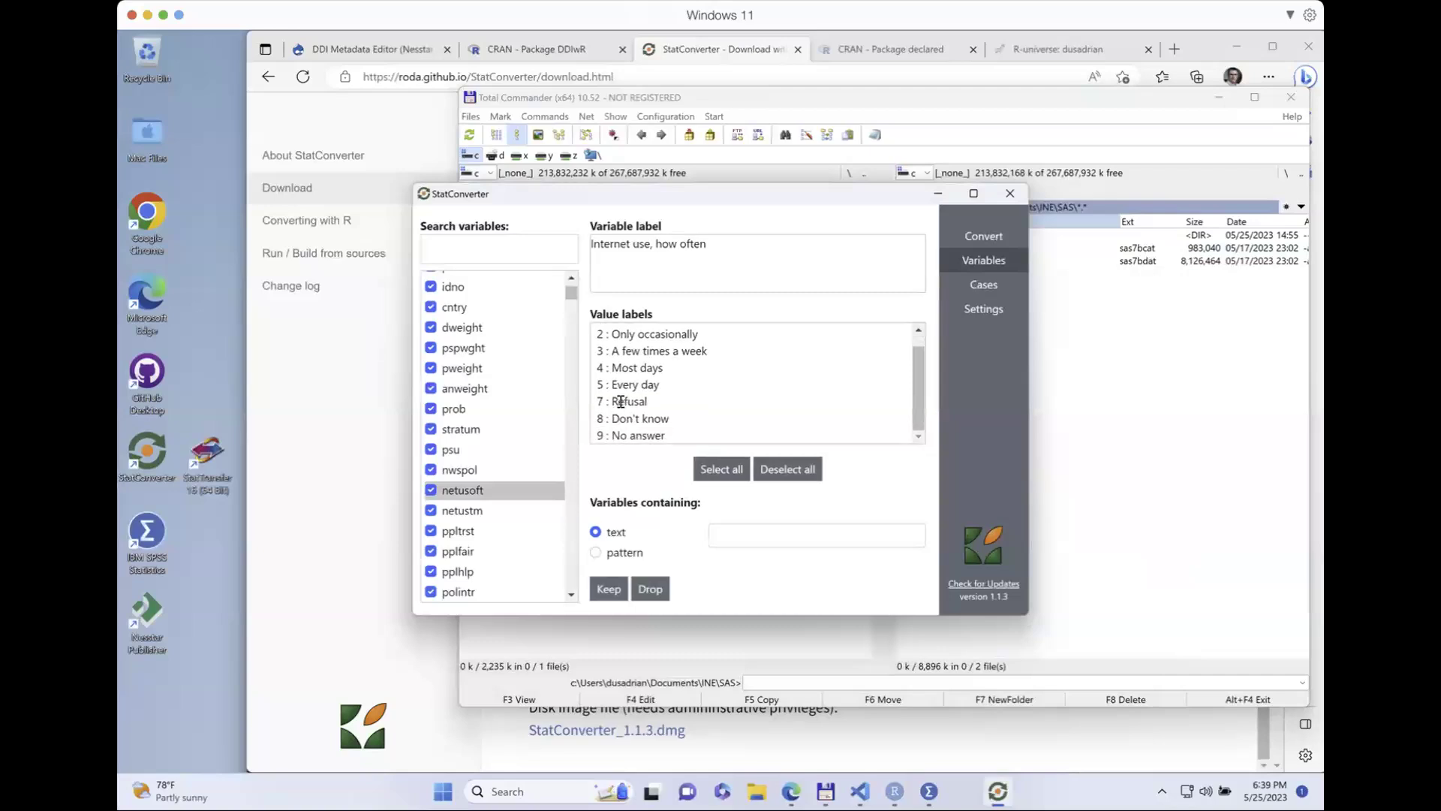
{"action": "left_click", "coordinate": [471, 512]}
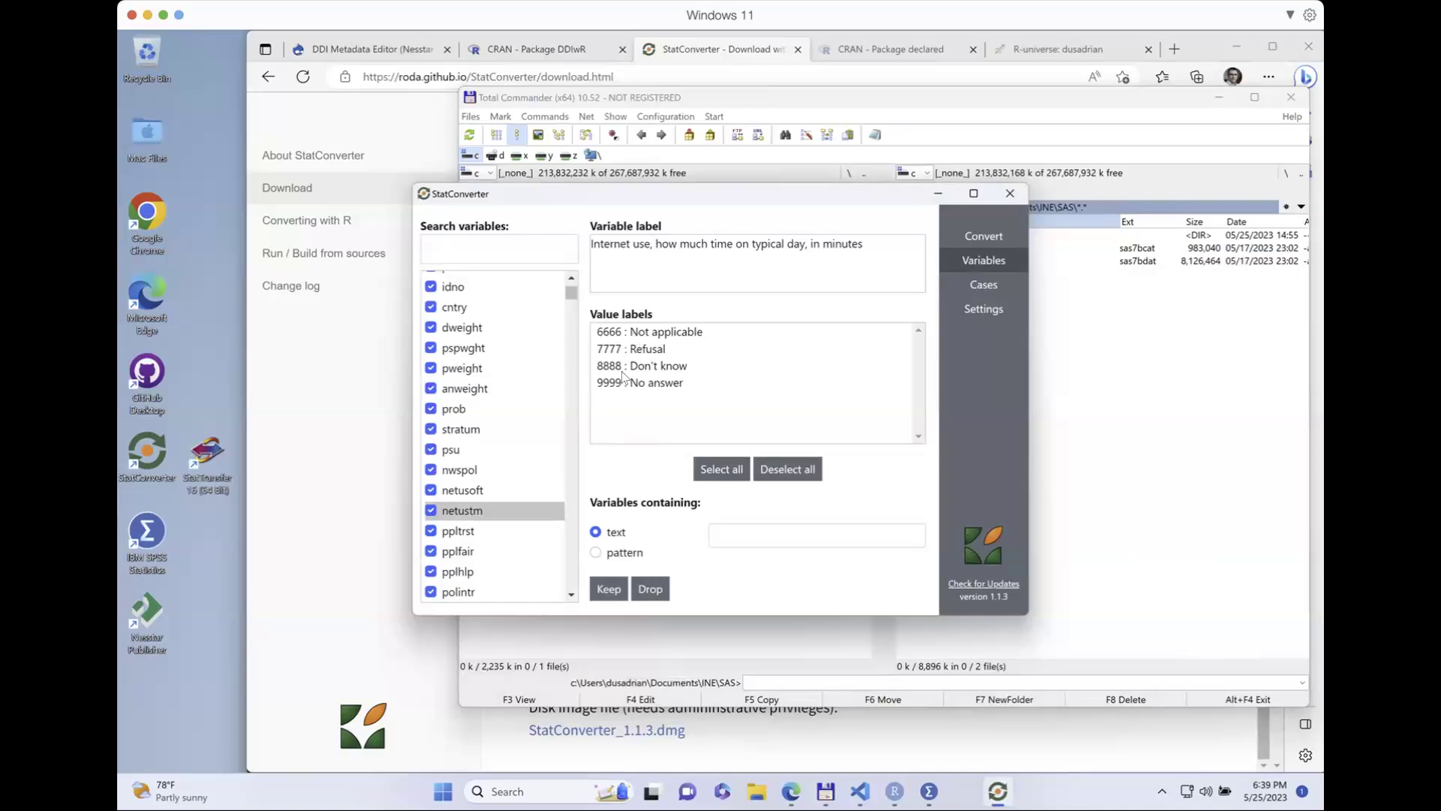
{"action": "left_click", "coordinate": [469, 532]}
{"action": "scroll", "coordinate": [653, 403], "scroll_direction": "down", "scroll_amount": 3}
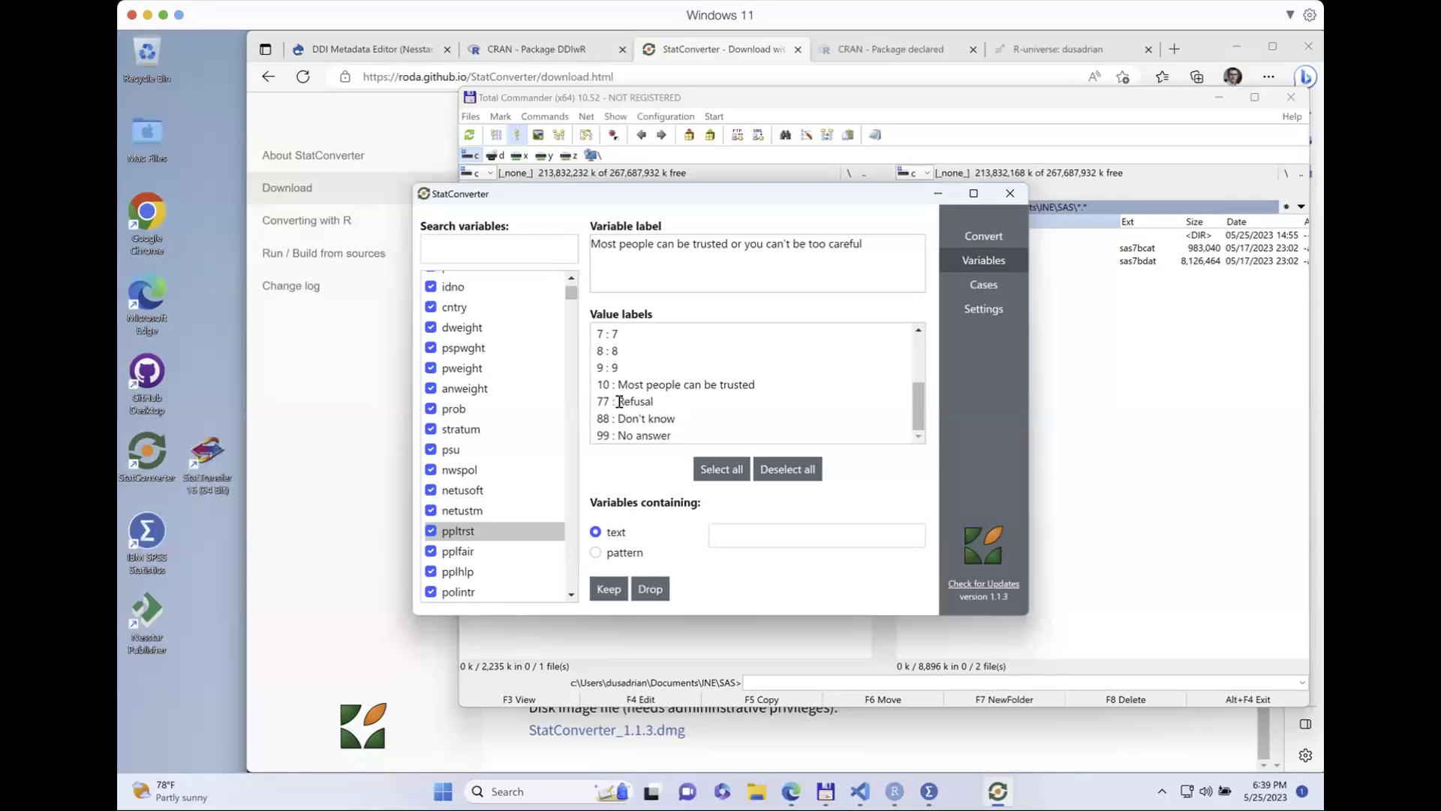
Step: Compare the Refusal value labels of netustm and netusoft, then list the output types
{"action": "left_click_drag", "start_coordinate": [619, 401], "coordinate": [652, 401]}
{"action": "left_click", "coordinate": [454, 512]}
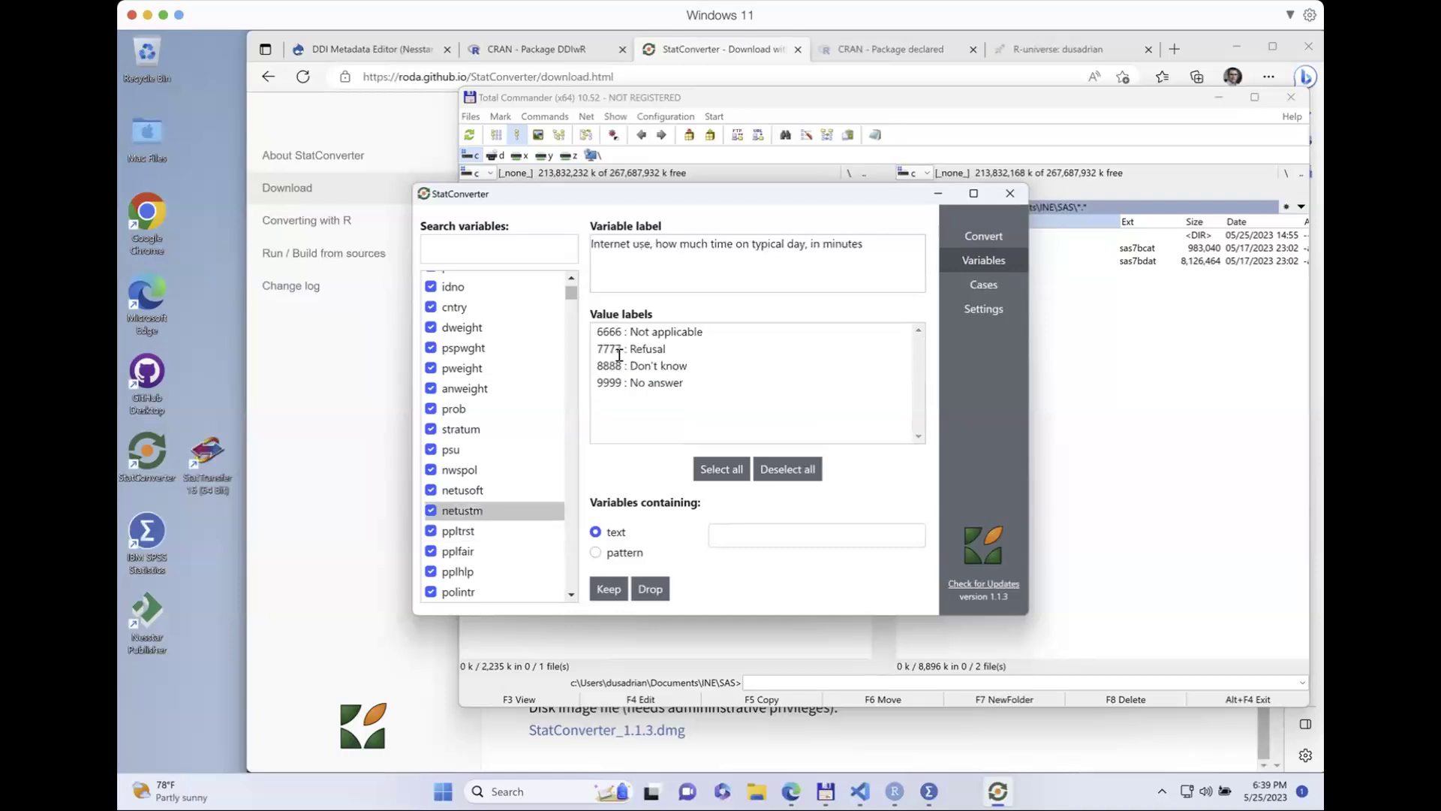
{"action": "key", "text": "Up"}
{"action": "left_click_drag", "start_coordinate": [645, 416], "coordinate": [608, 413]}
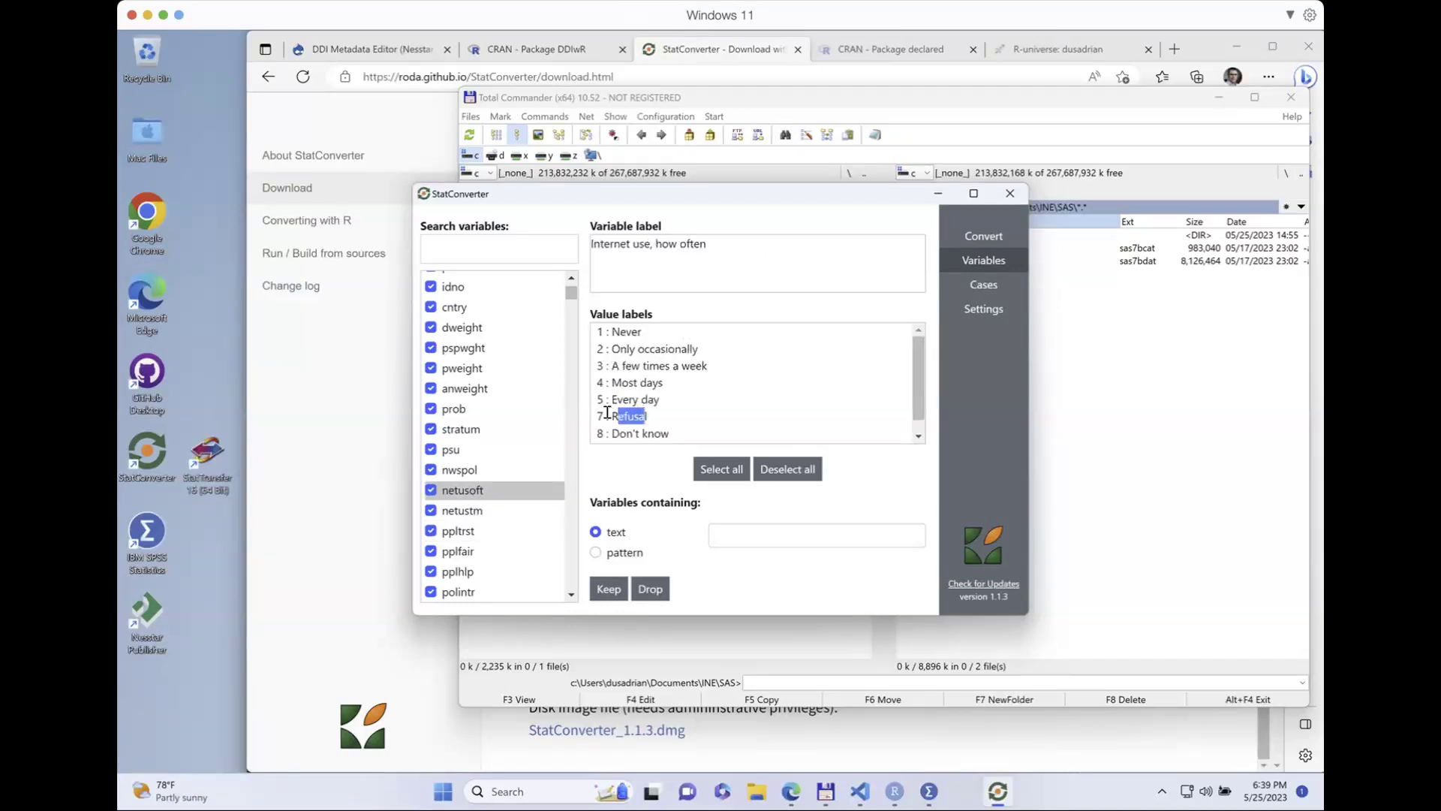
{"action": "left_click", "coordinate": [668, 409]}
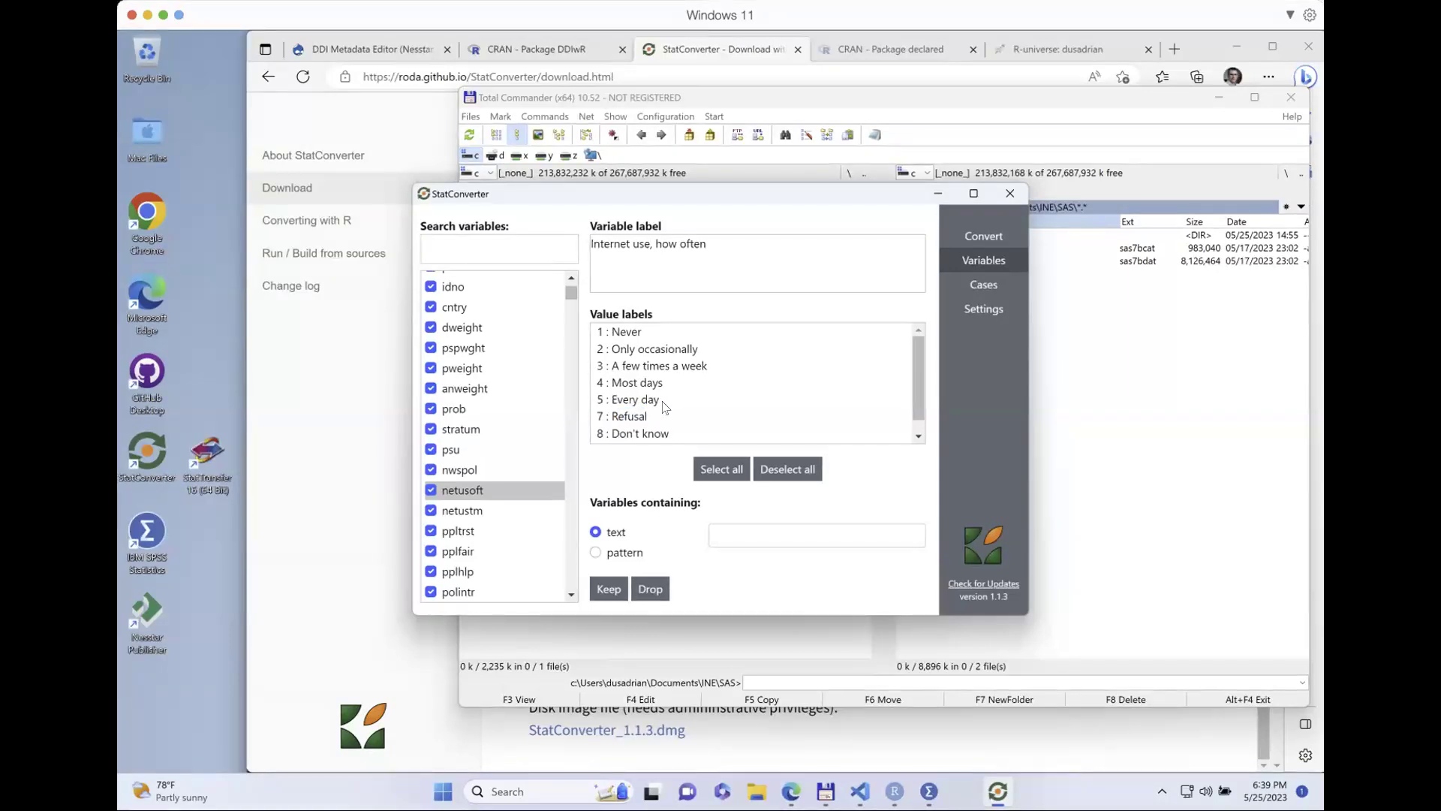
{"action": "left_click", "coordinate": [963, 237]}
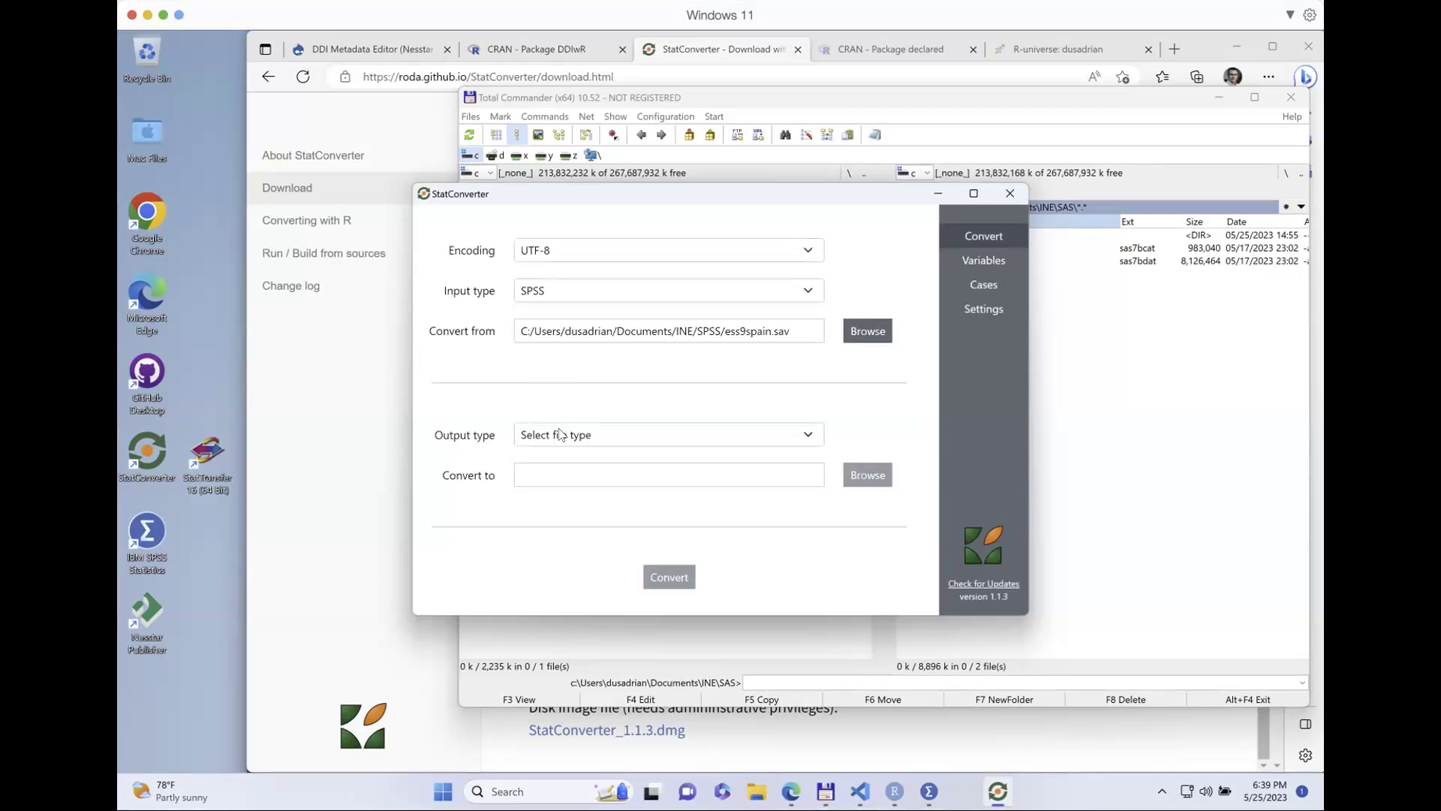
{"action": "left_click", "coordinate": [560, 434]}
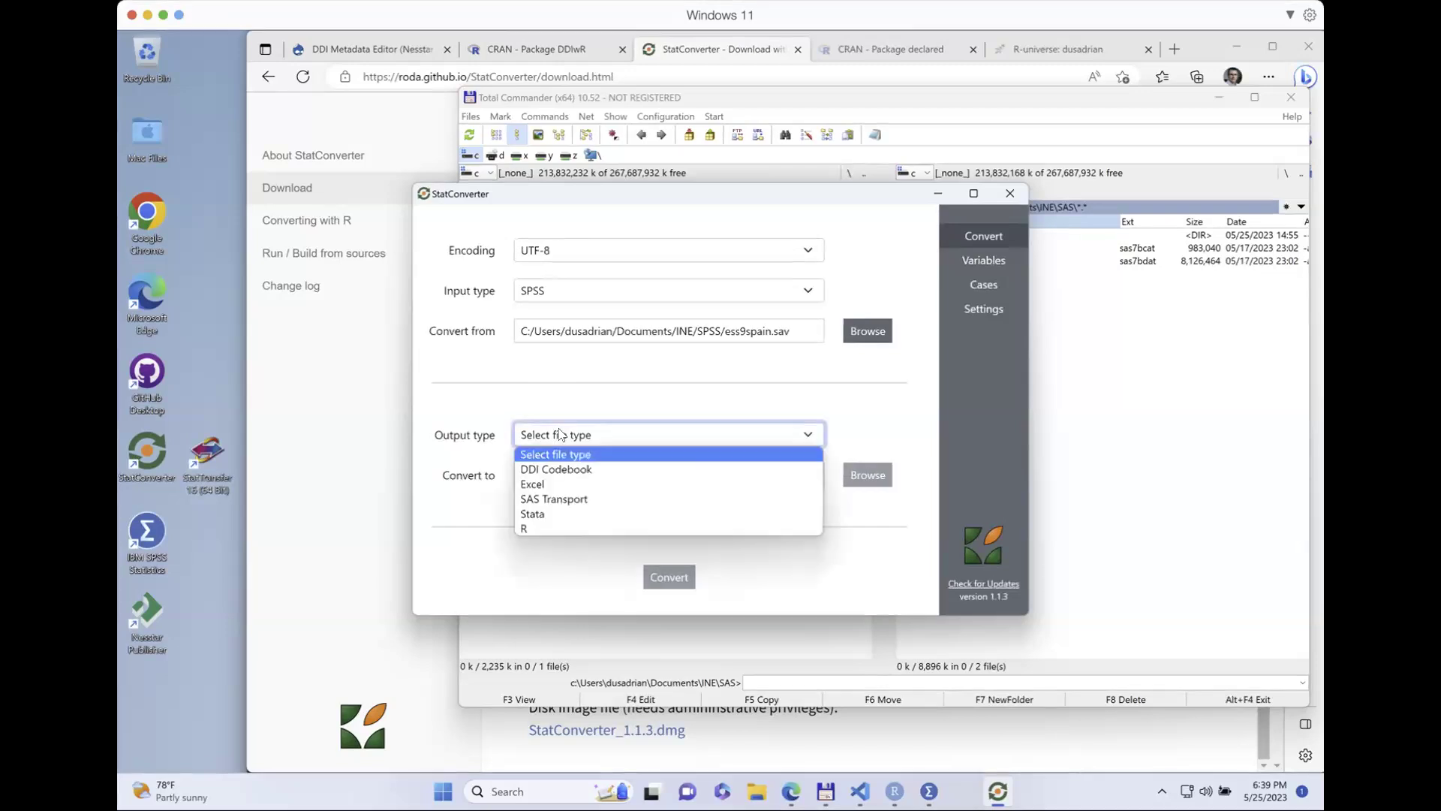
Step: Set DDI Codebook as output and review the setting embedding CSV data in the XML
{"action": "left_click", "coordinate": [562, 470]}
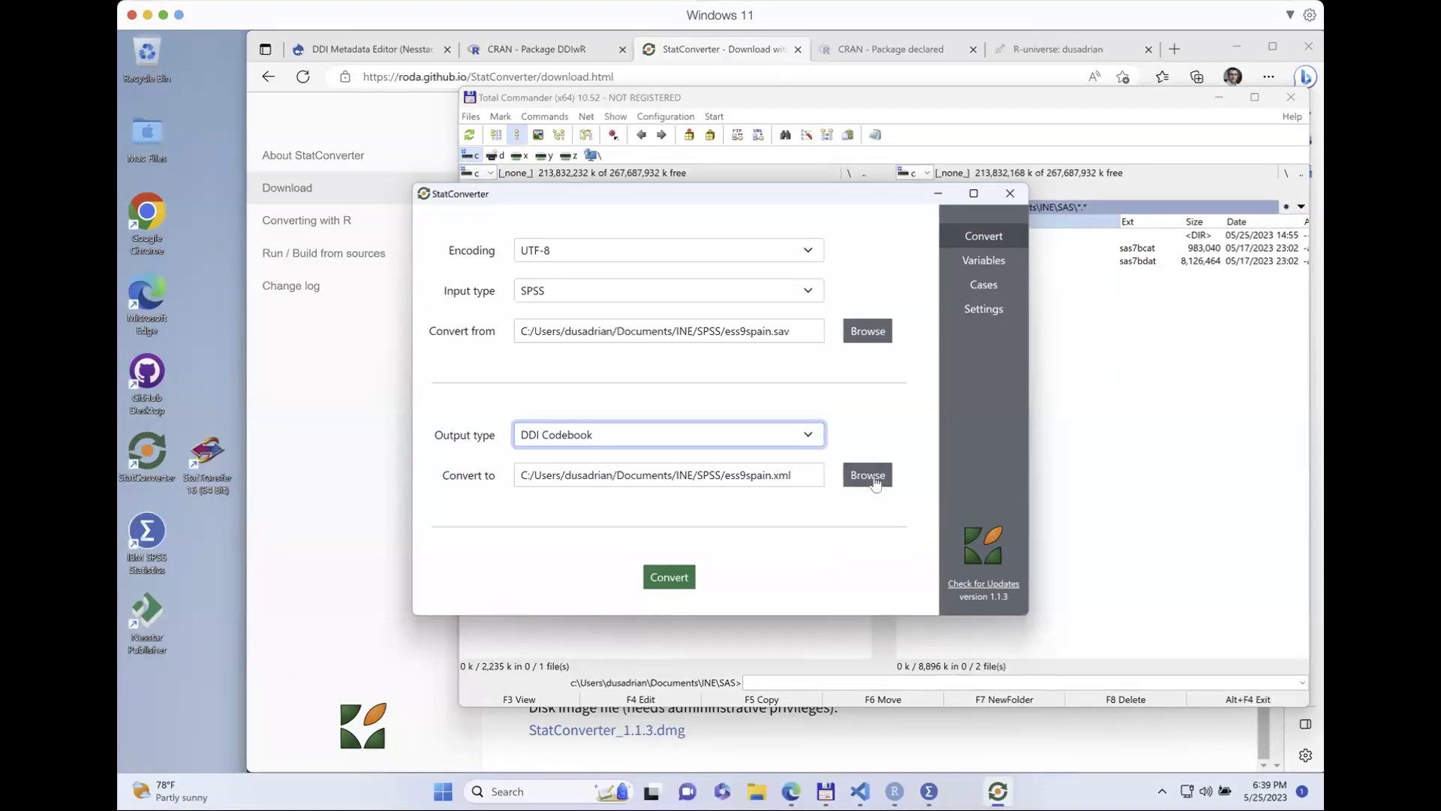
{"action": "left_click", "coordinate": [982, 309]}
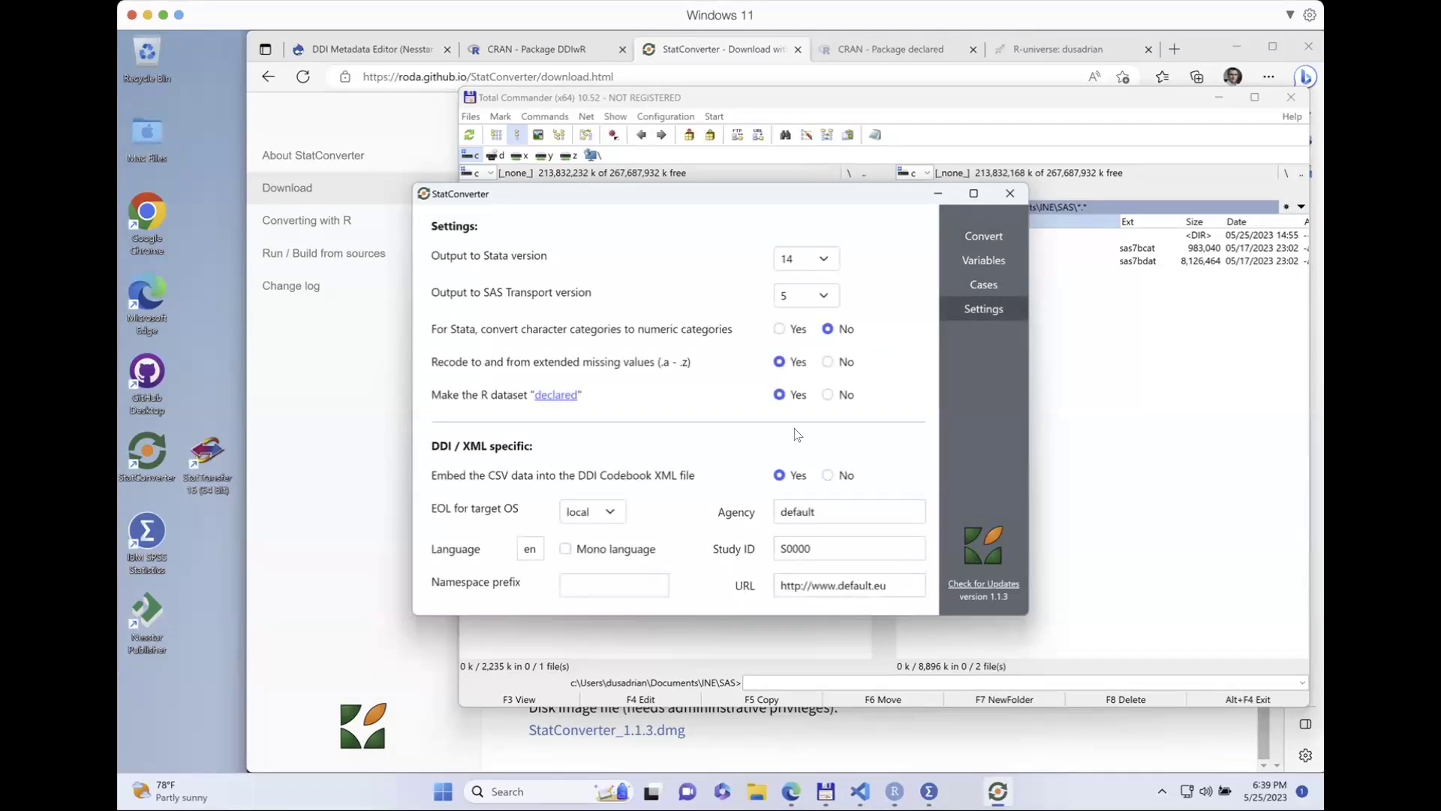
{"action": "left_click_drag", "start_coordinate": [447, 475], "coordinate": [586, 475]}
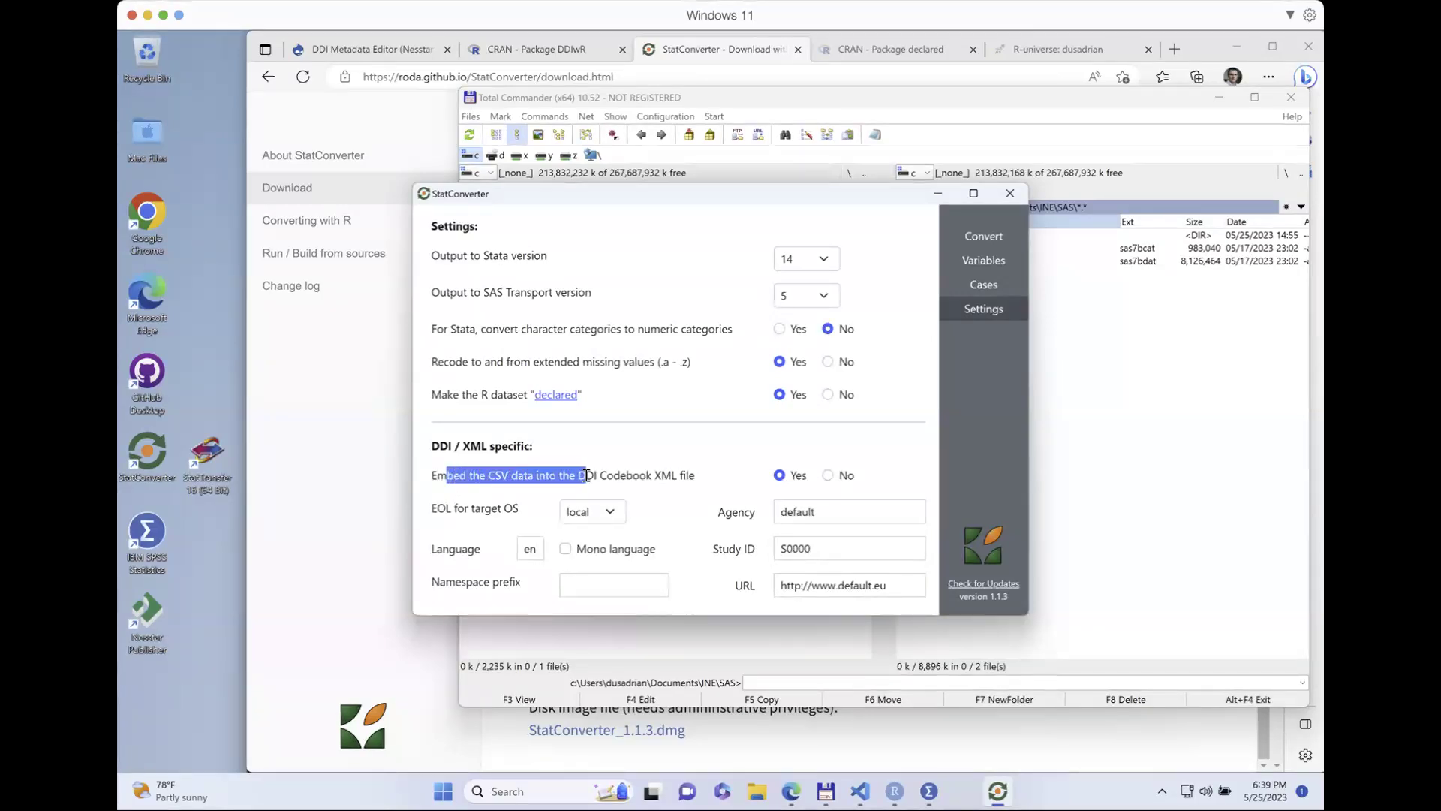
{"action": "left_click", "coordinate": [587, 475]}
{"action": "left_click_drag", "start_coordinate": [689, 475], "coordinate": [577, 475]}
{"action": "left_click", "coordinate": [614, 487]}
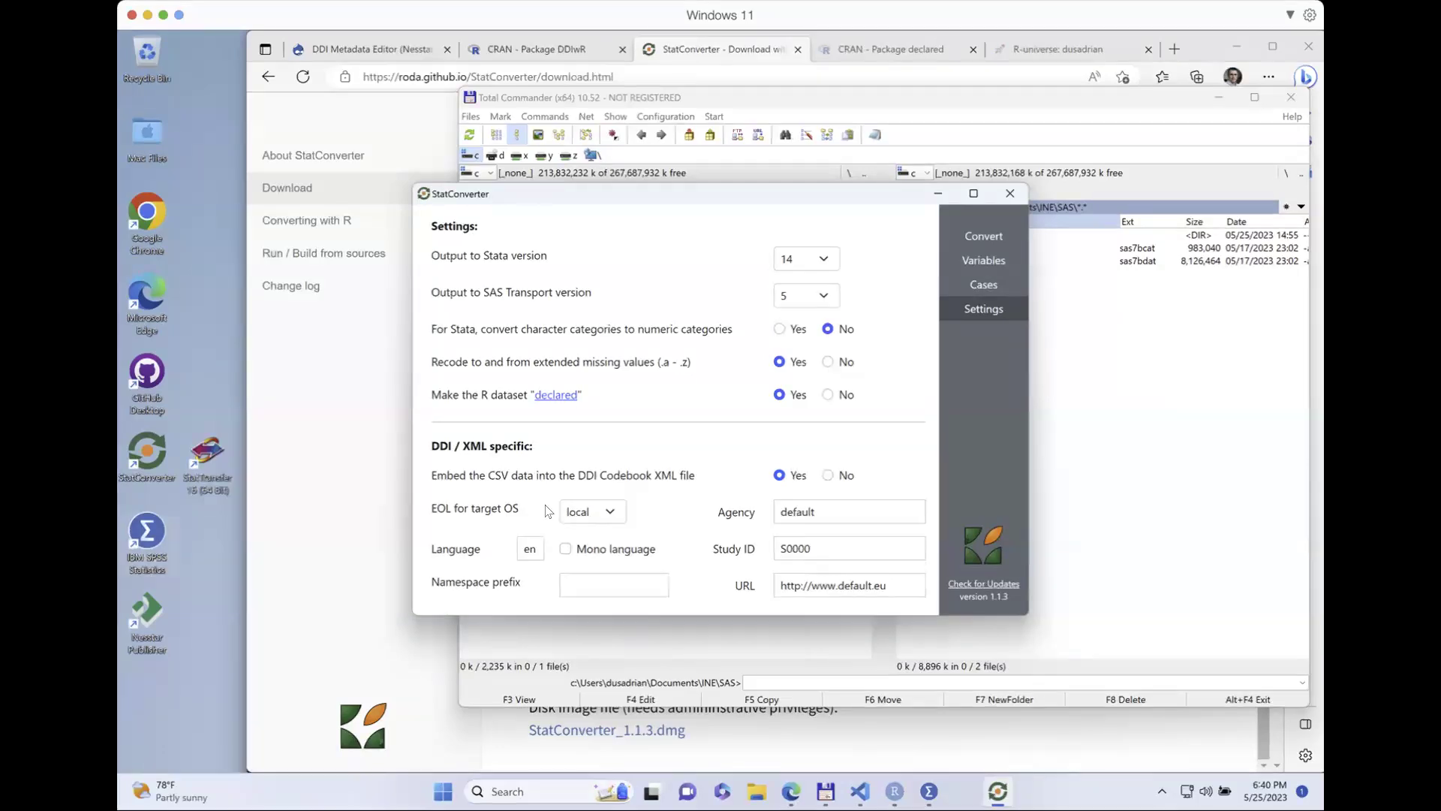
Step: Convert ess9spain.sav to DDI Codebook and confirm ess9spain.xml appears in the SPSS folder
{"action": "left_click", "coordinate": [986, 236]}
{"action": "left_click", "coordinate": [669, 576]}
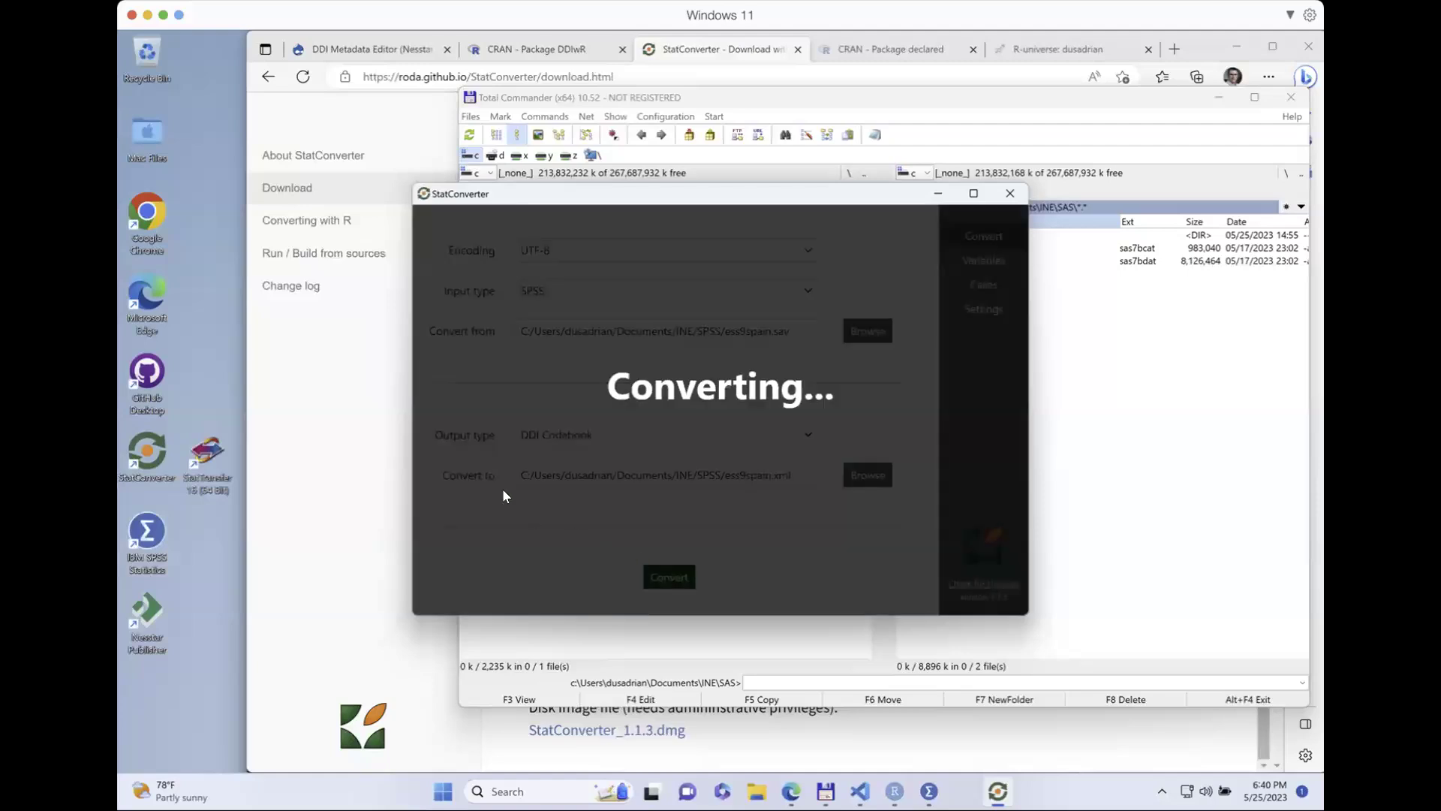
{"action": "left_click_drag", "start_coordinate": [725, 197], "coordinate": [833, 420]}
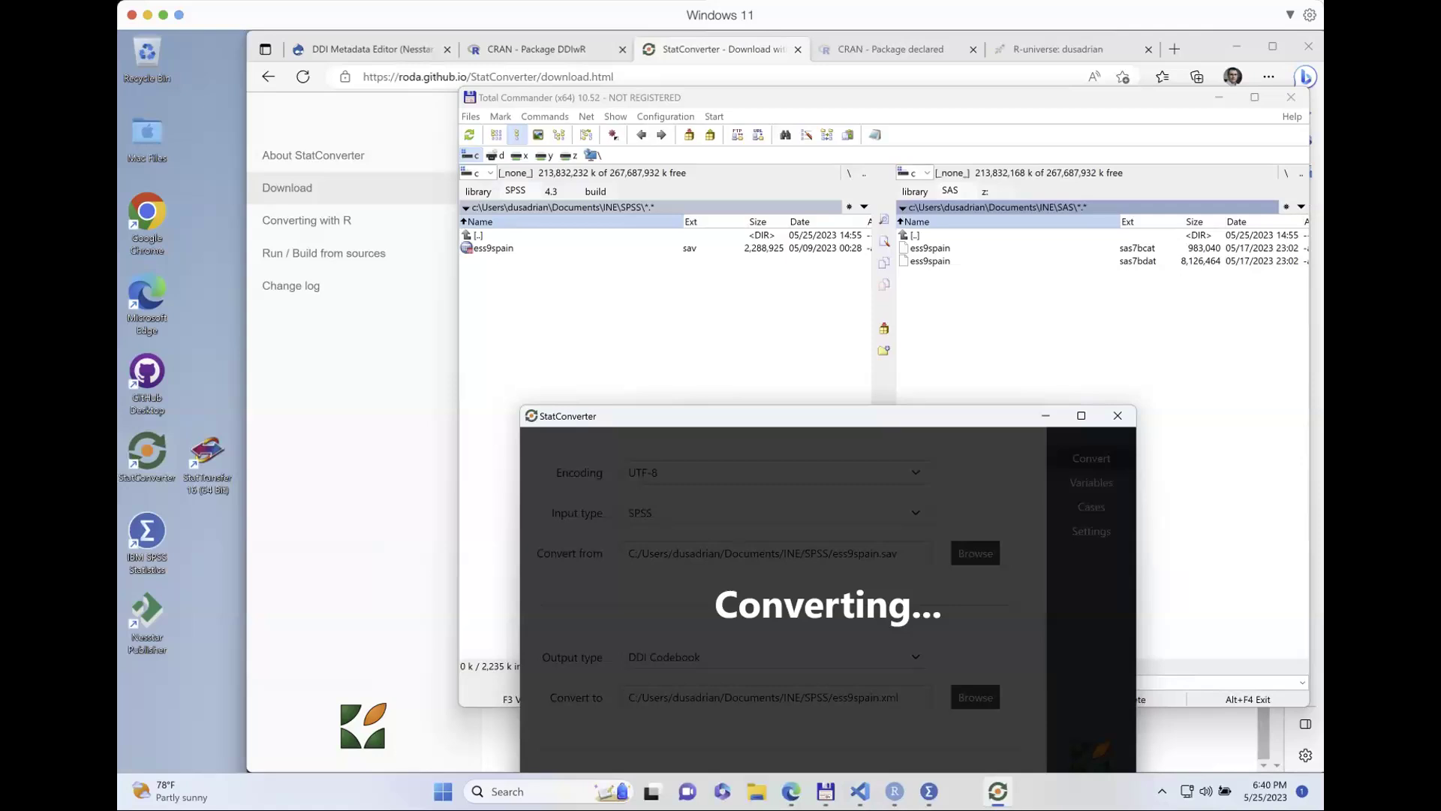
{"action": "left_click_drag", "start_coordinate": [727, 419], "coordinate": [692, 305]}
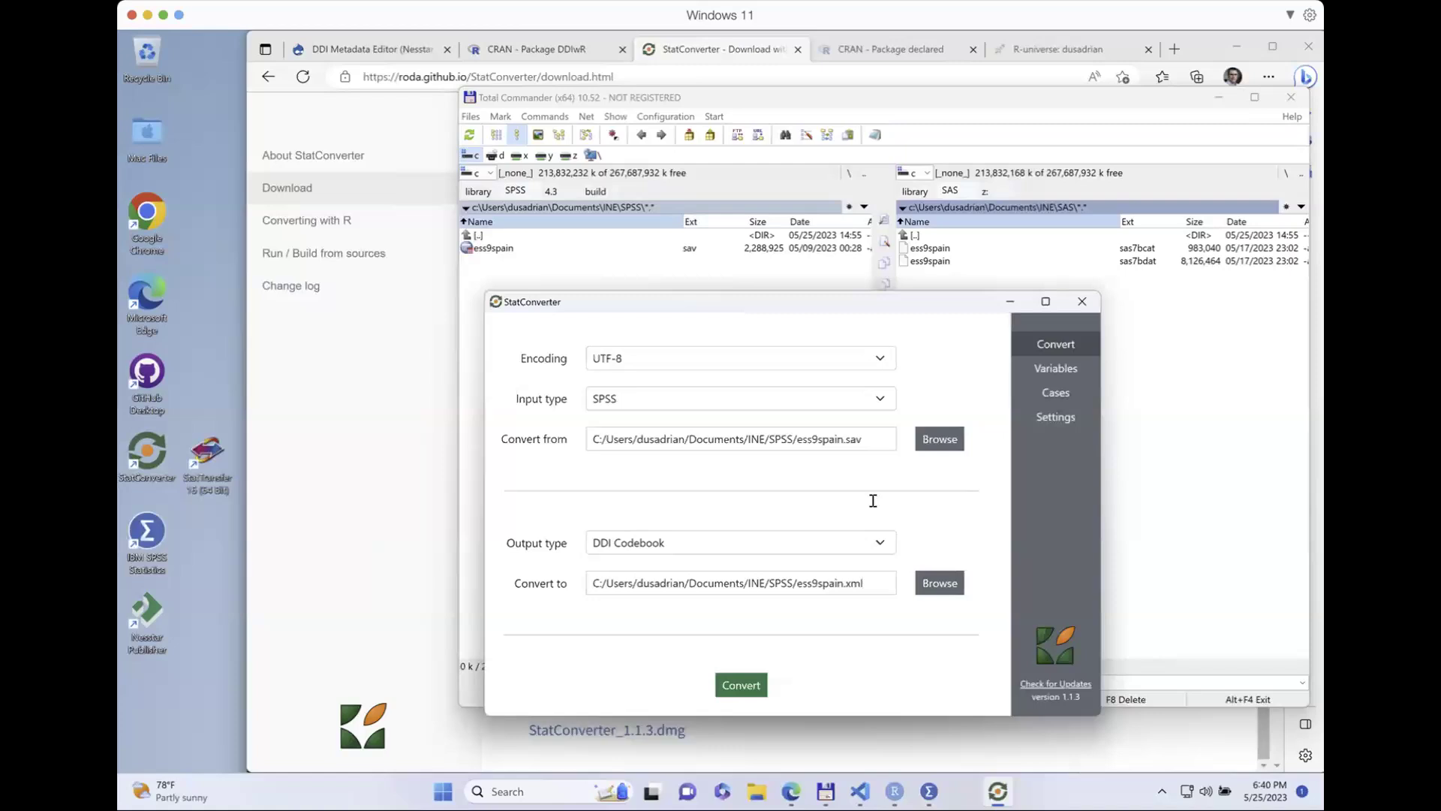
{"action": "left_click", "coordinate": [705, 270]}
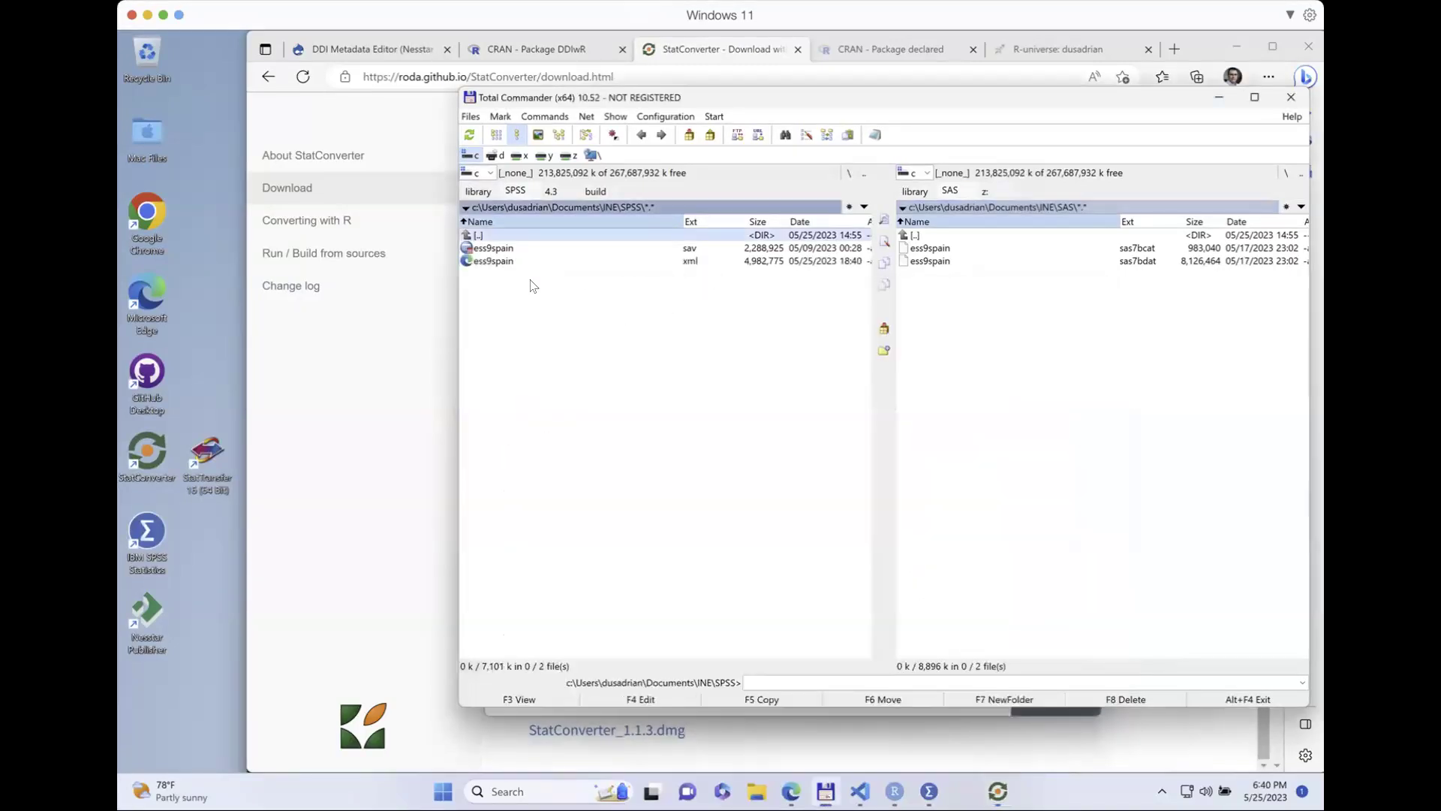
Step: Open ess9spain.xml from the file manager in Visual Studio Code
{"action": "left_click", "coordinate": [860, 791]}
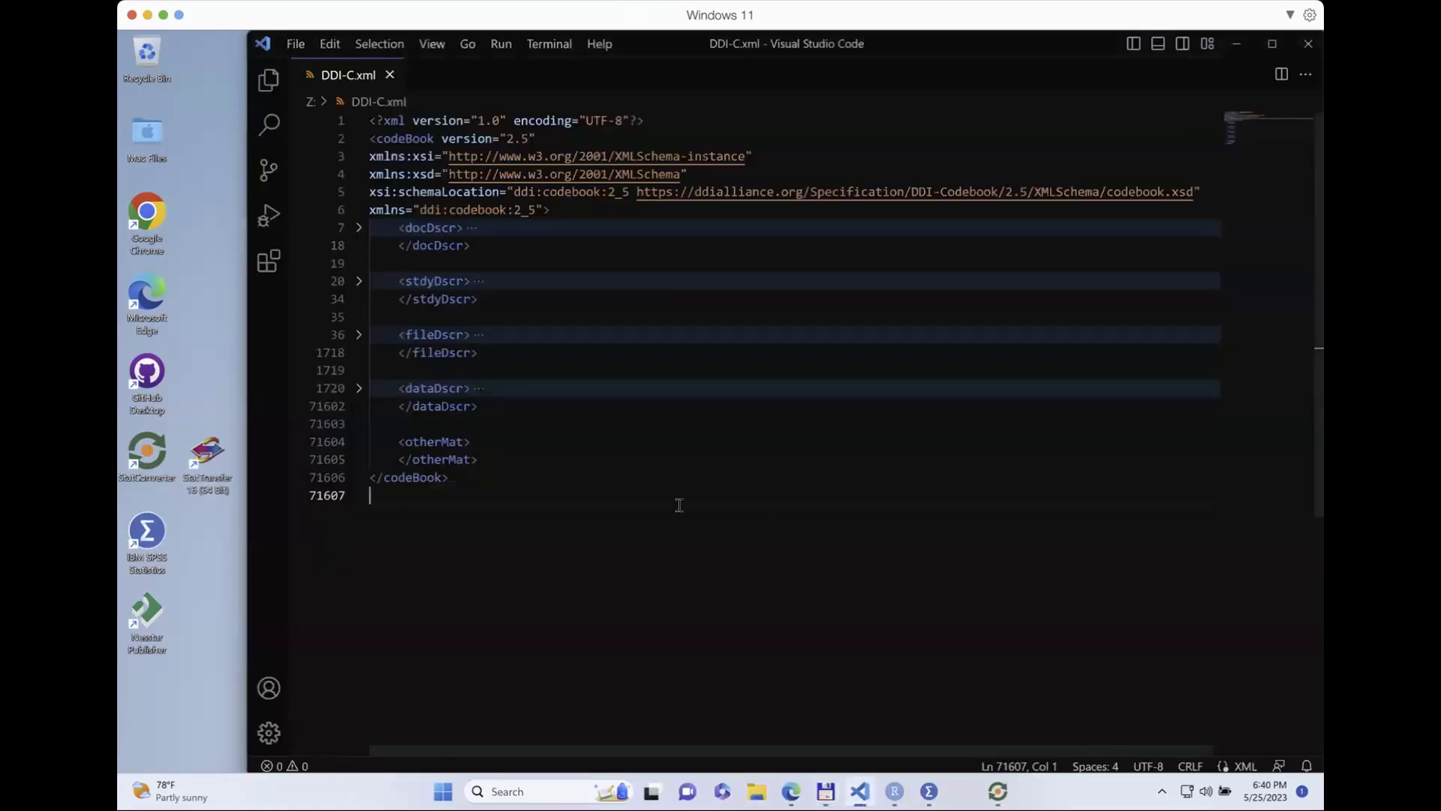
{"action": "key", "text": "alt+Tab"}
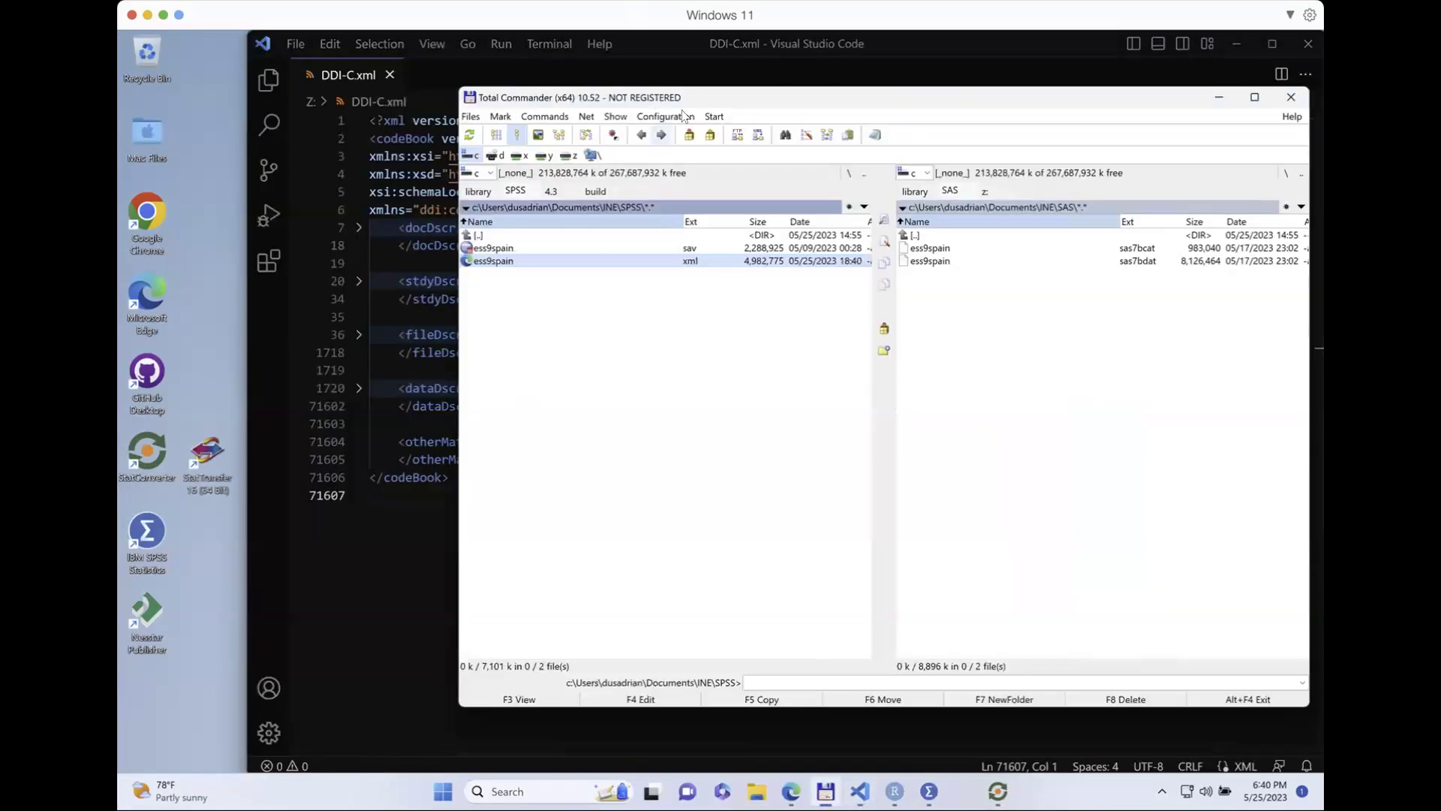
{"action": "key", "text": "F4"}
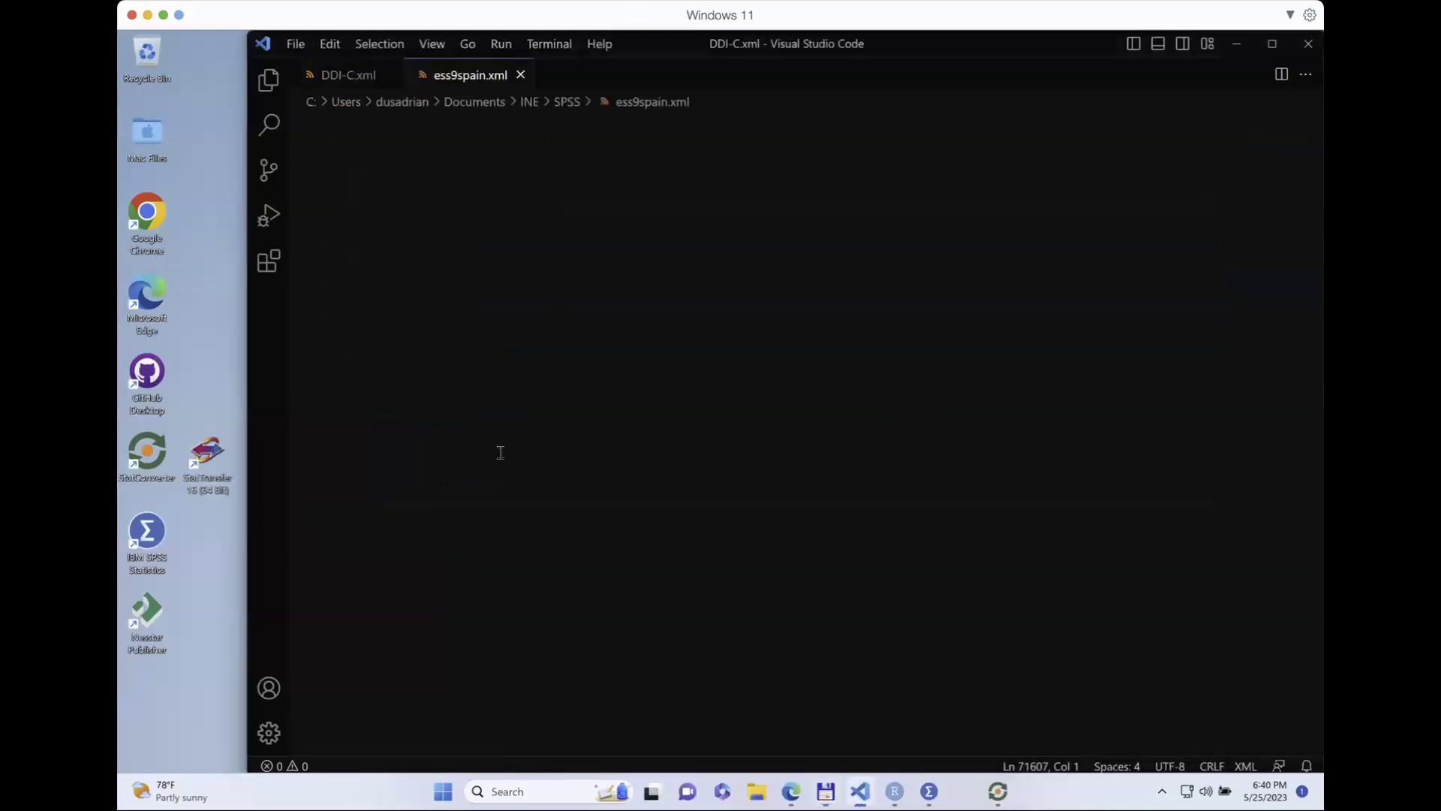
{"action": "left_click", "coordinate": [560, 417]}
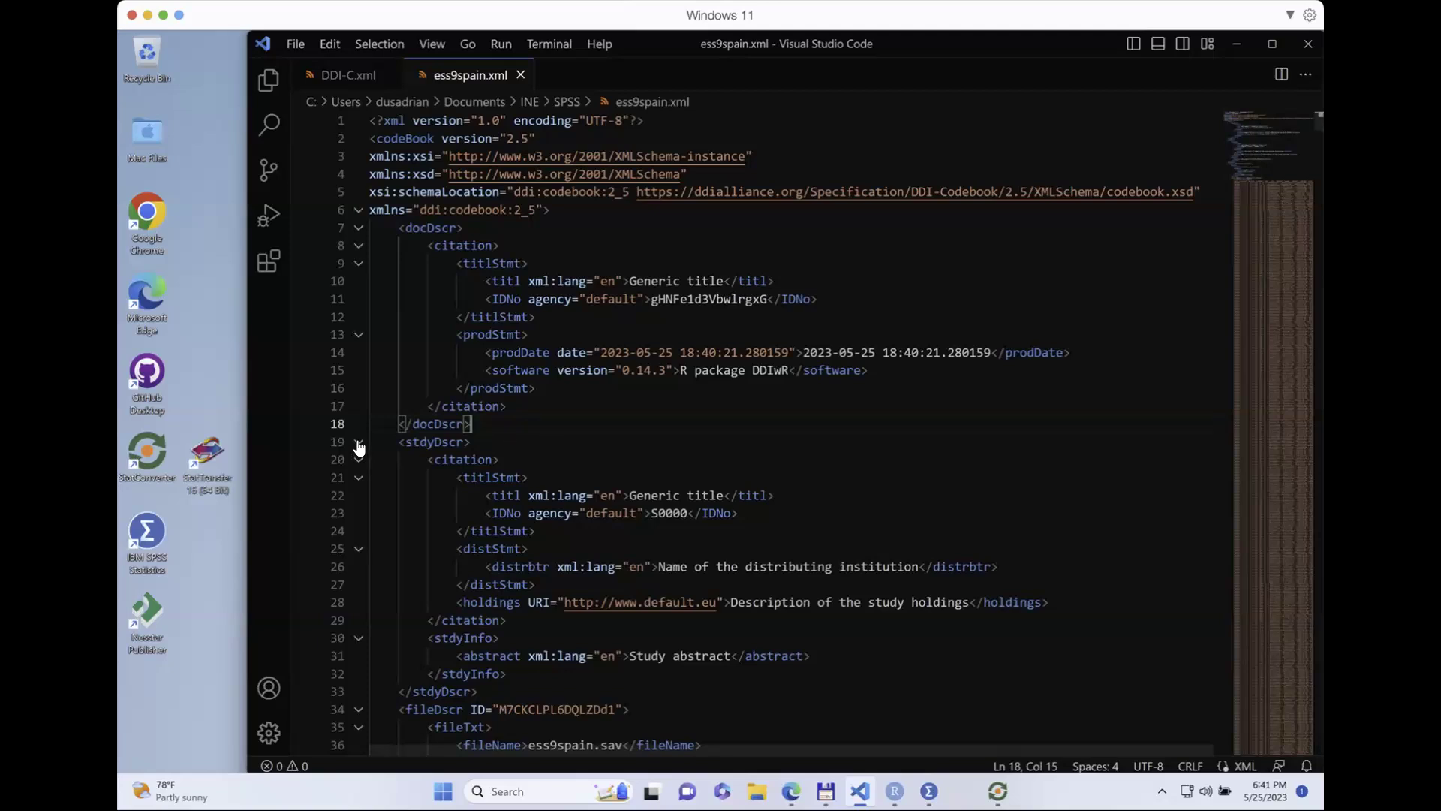
Step: Fold, unfold and refold the line-43 notes block holding the embedded CSV data
{"action": "scroll", "coordinate": [650, 464], "scroll_direction": "down", "scroll_amount": 2}
{"action": "right_click", "coordinate": [650, 463]}
{"action": "scroll", "coordinate": [650, 464], "scroll_direction": "down", "scroll_amount": 7}
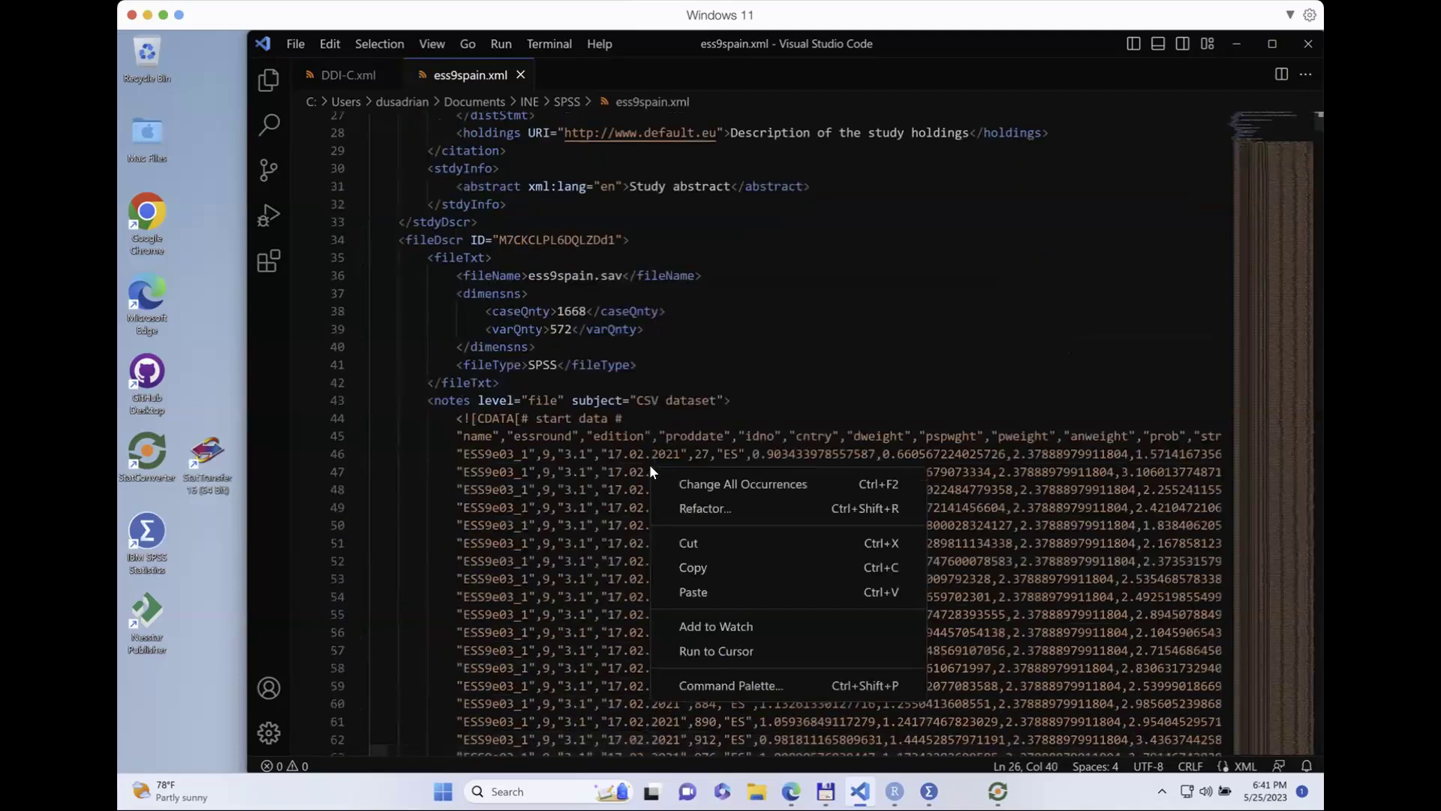
{"action": "left_click_drag", "start_coordinate": [438, 399], "coordinate": [665, 400]}
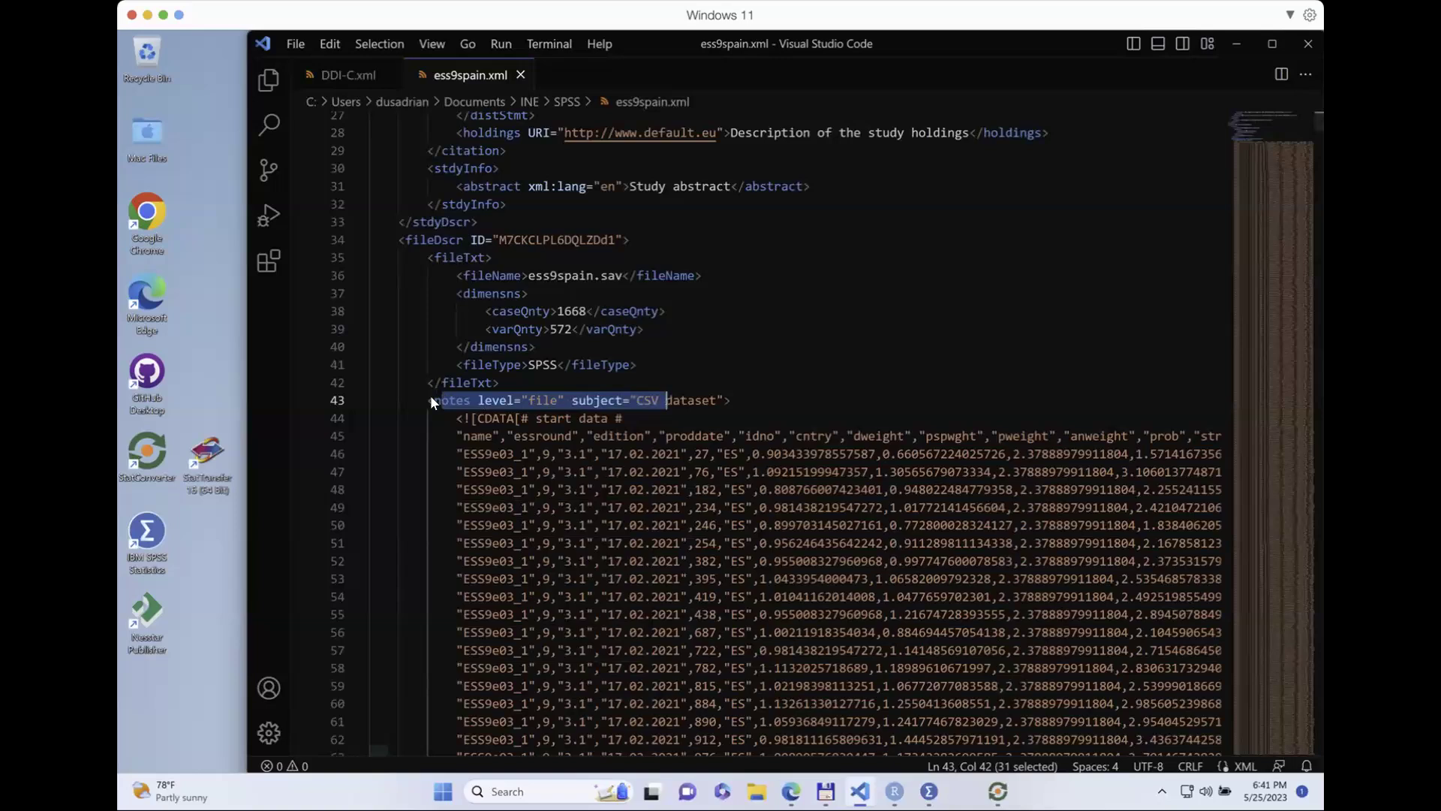
{"action": "left_click", "coordinate": [358, 402]}
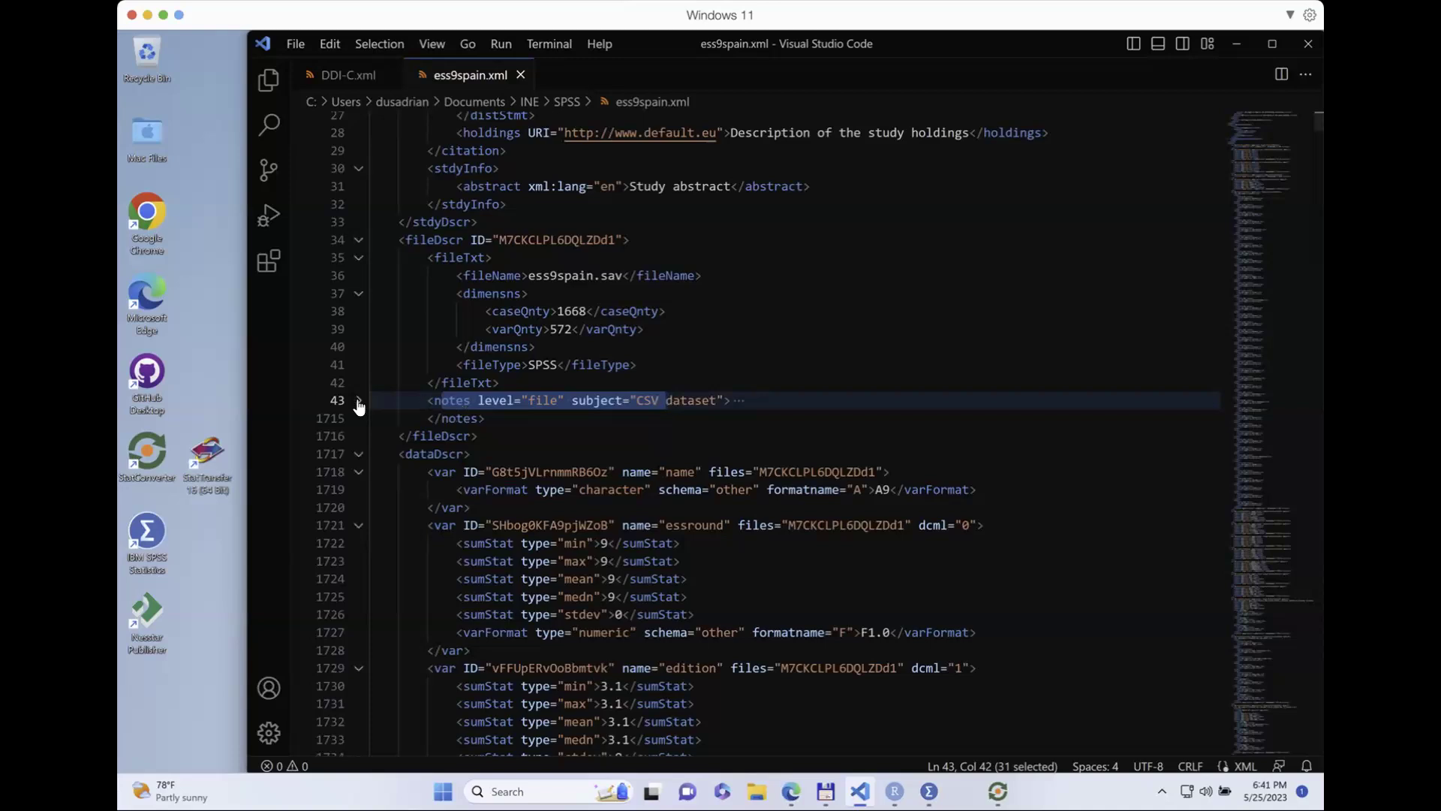
{"action": "left_click", "coordinate": [358, 403]}
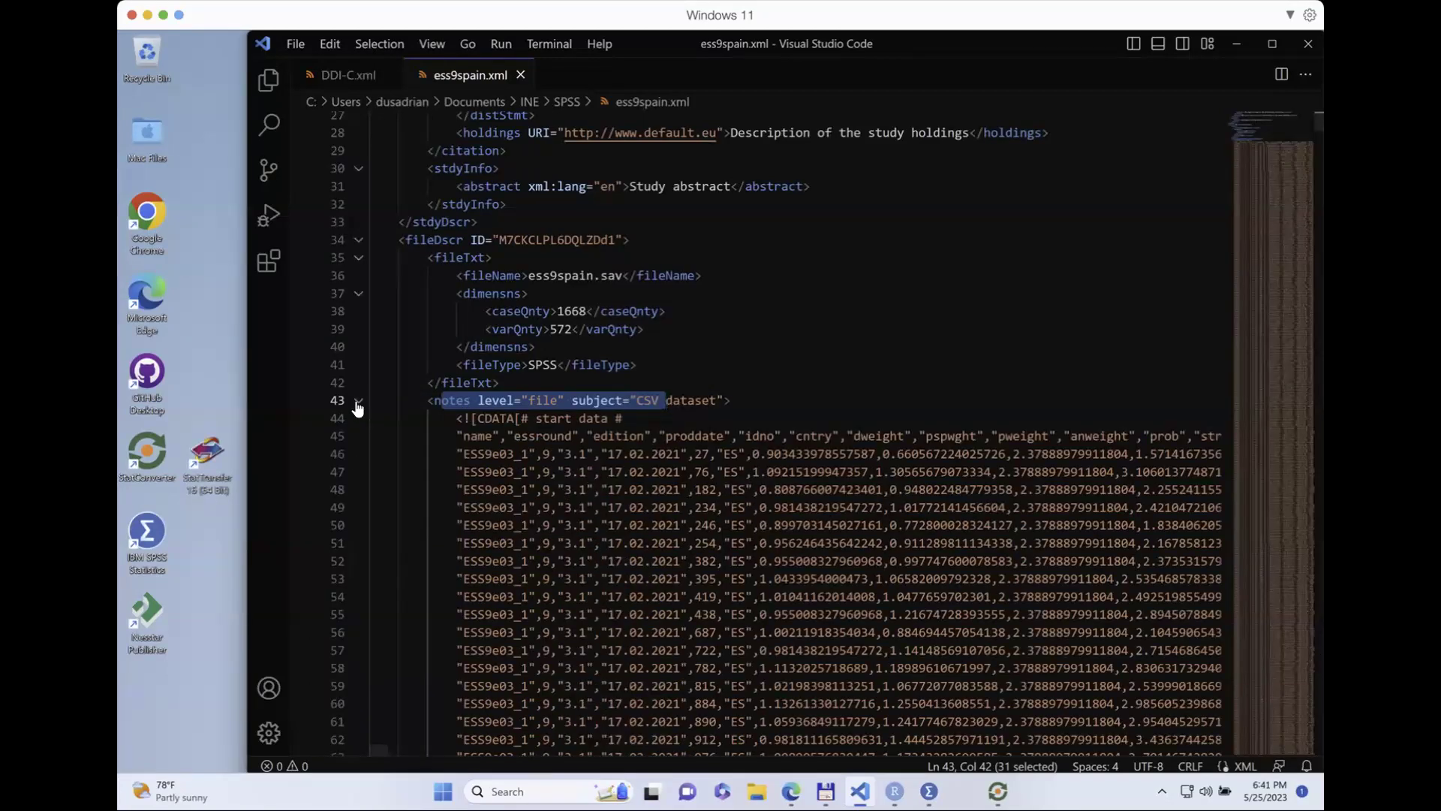
{"action": "left_click", "coordinate": [358, 402]}
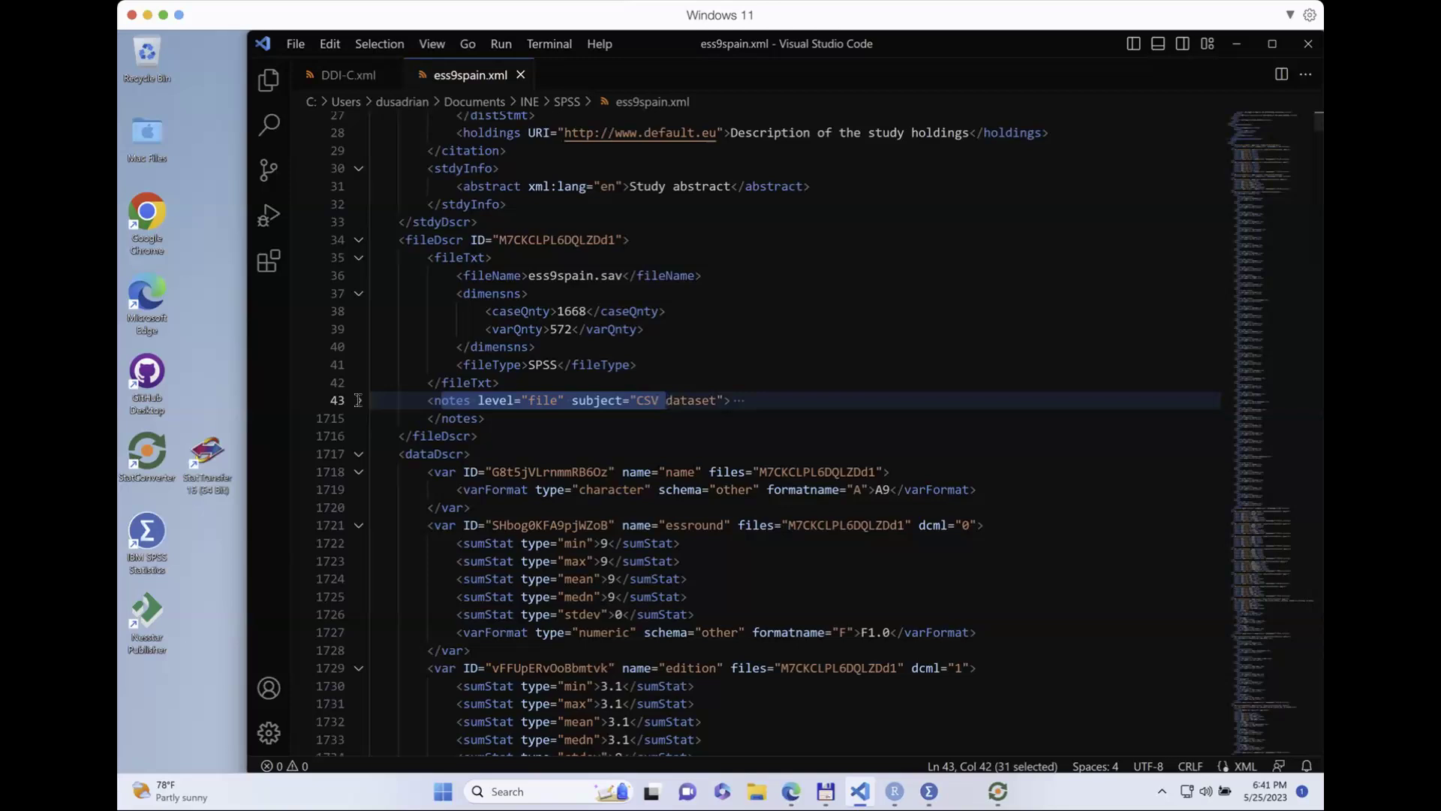
{"action": "left_click", "coordinate": [373, 75]}
{"action": "left_click_drag", "start_coordinate": [550, 120], "coordinate": [624, 120]}
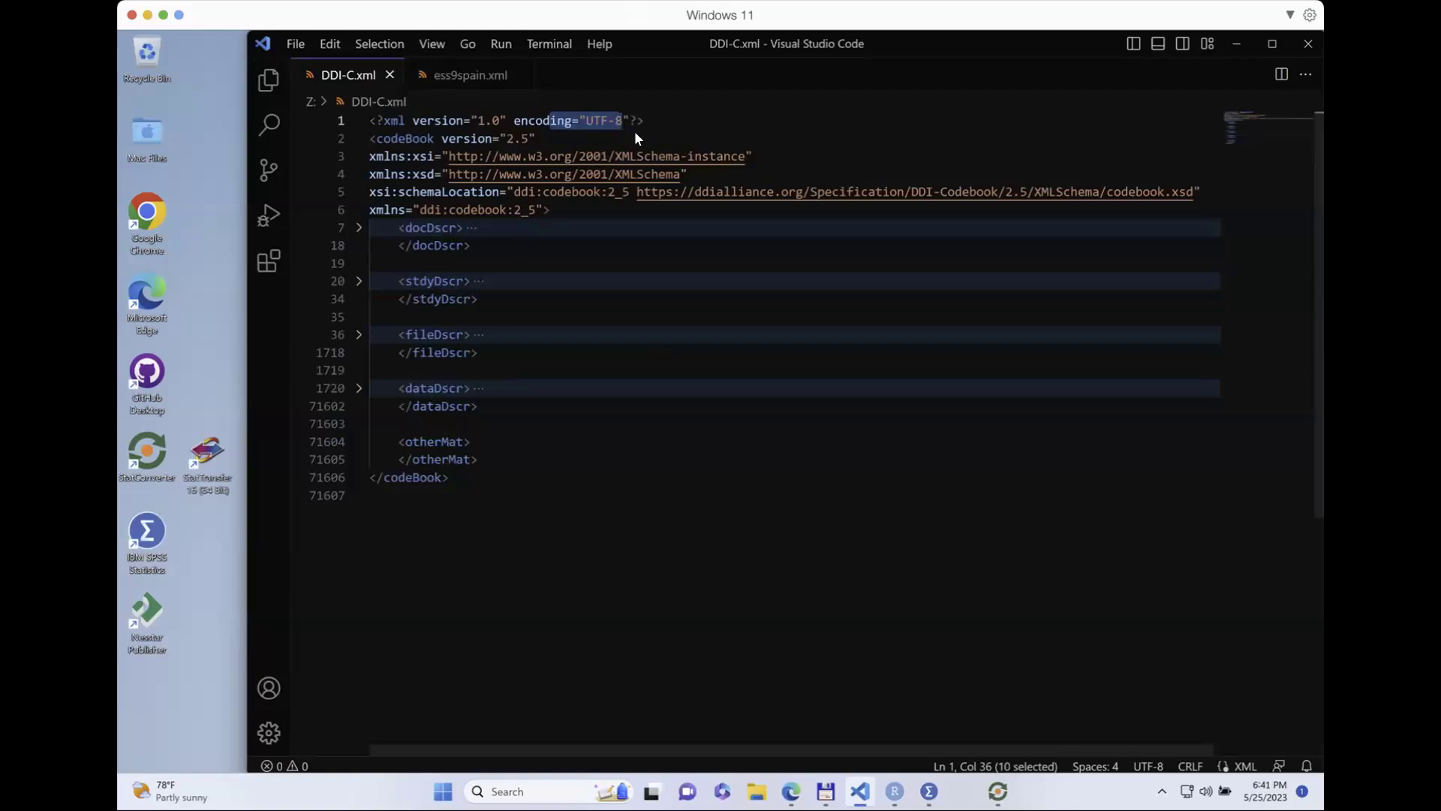
{"action": "left_click", "coordinate": [474, 75]}
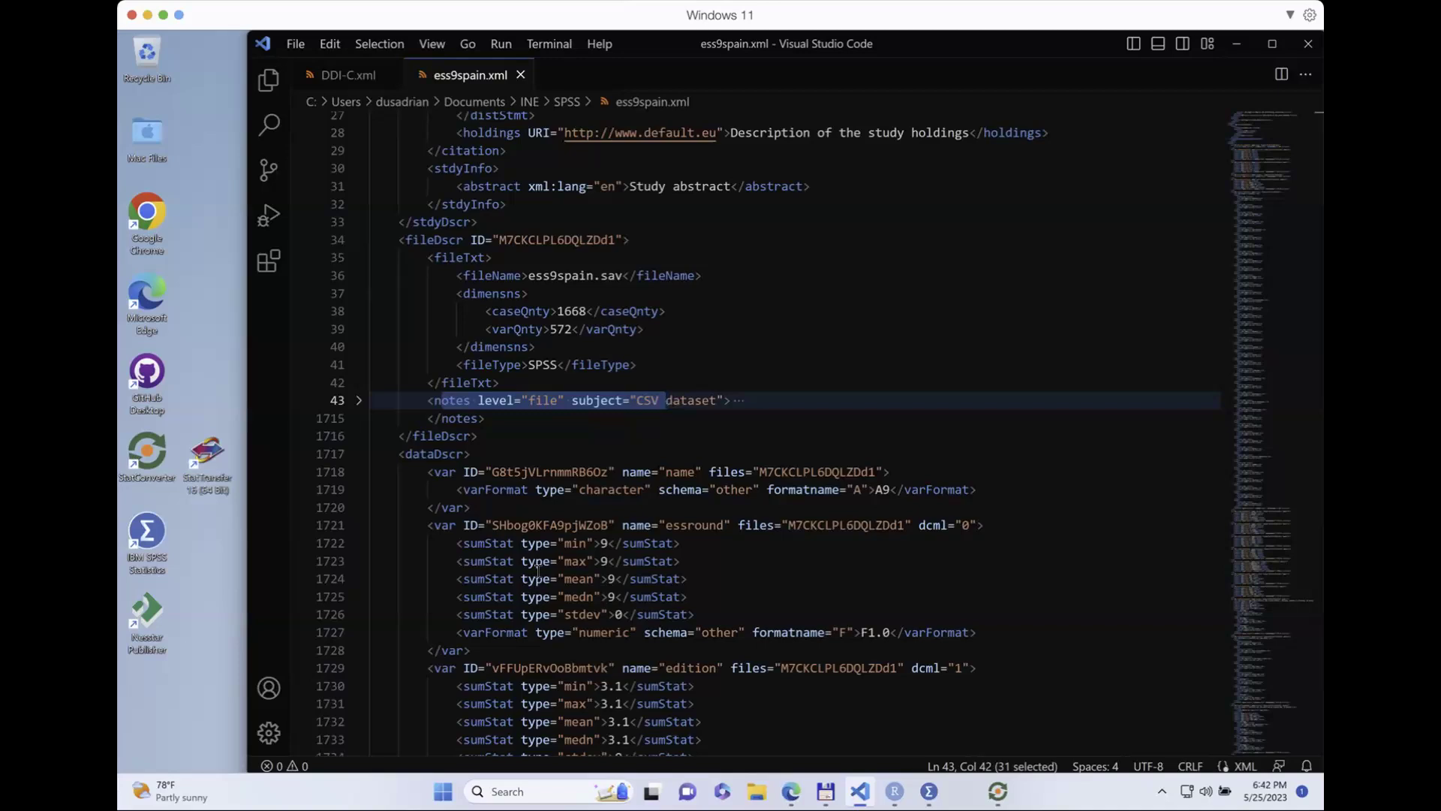
Step: Review the cntry country codes (AT, AL) and fold the cntry category list
{"action": "scroll", "coordinate": [599, 477], "scroll_direction": "down", "scroll_amount": 9}
{"action": "scroll", "coordinate": [599, 478], "scroll_direction": "up", "scroll_amount": 4}
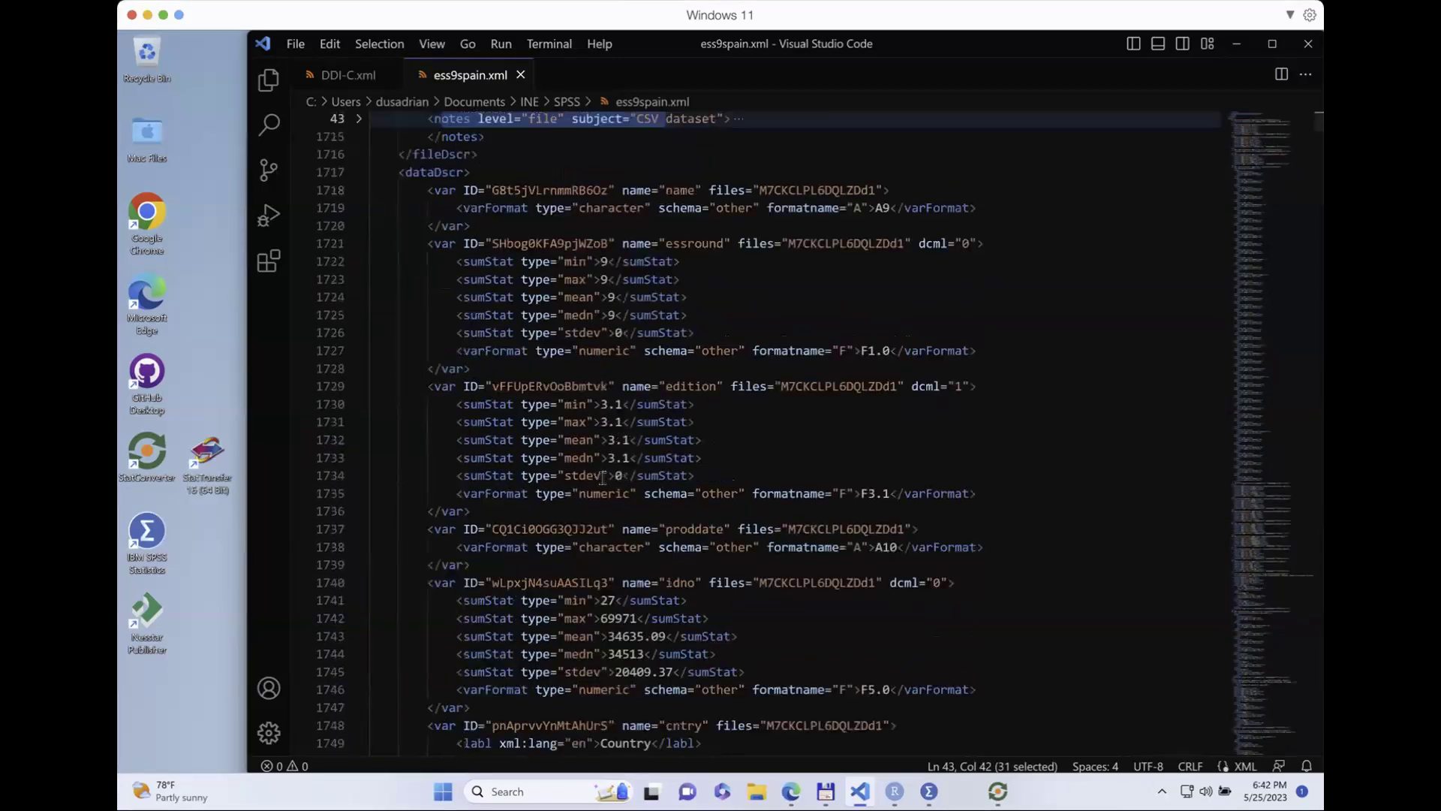
{"action": "scroll", "coordinate": [604, 465], "scroll_direction": "down", "scroll_amount": 13}
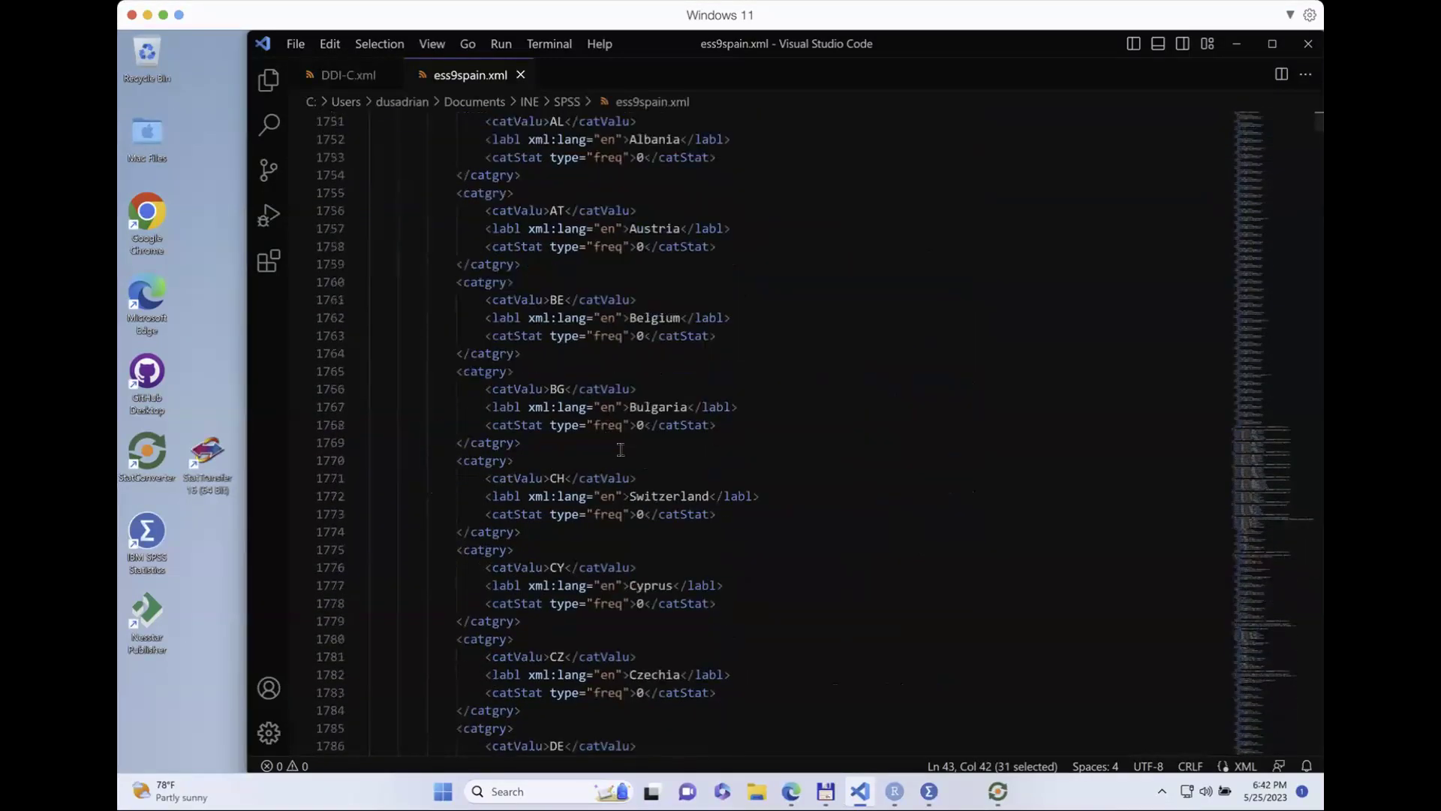
{"action": "left_click_drag", "start_coordinate": [543, 210], "coordinate": [596, 211]}
{"action": "scroll", "coordinate": [676, 430], "scroll_direction": "up", "scroll_amount": 3}
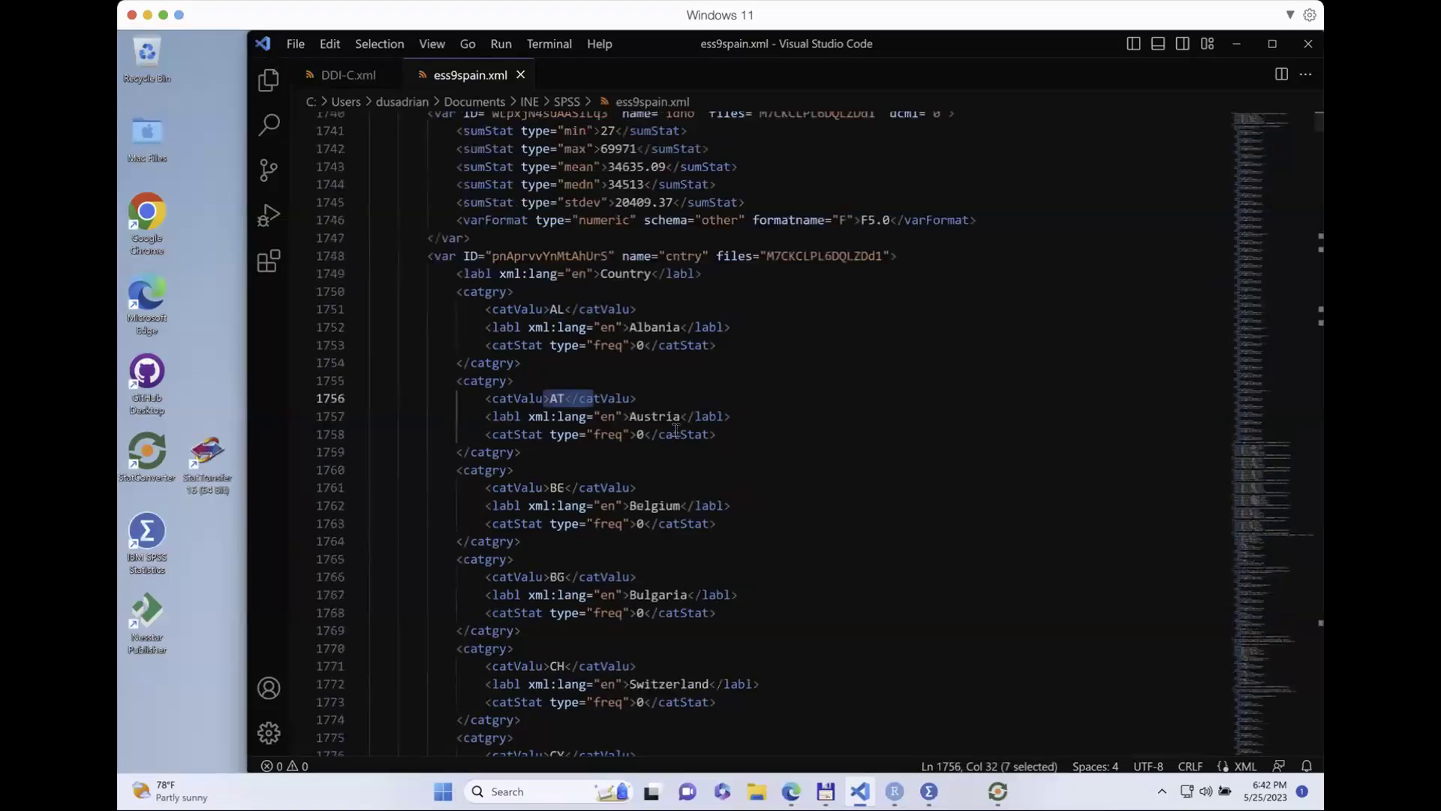
{"action": "left_click_drag", "start_coordinate": [548, 310], "coordinate": [559, 311]}
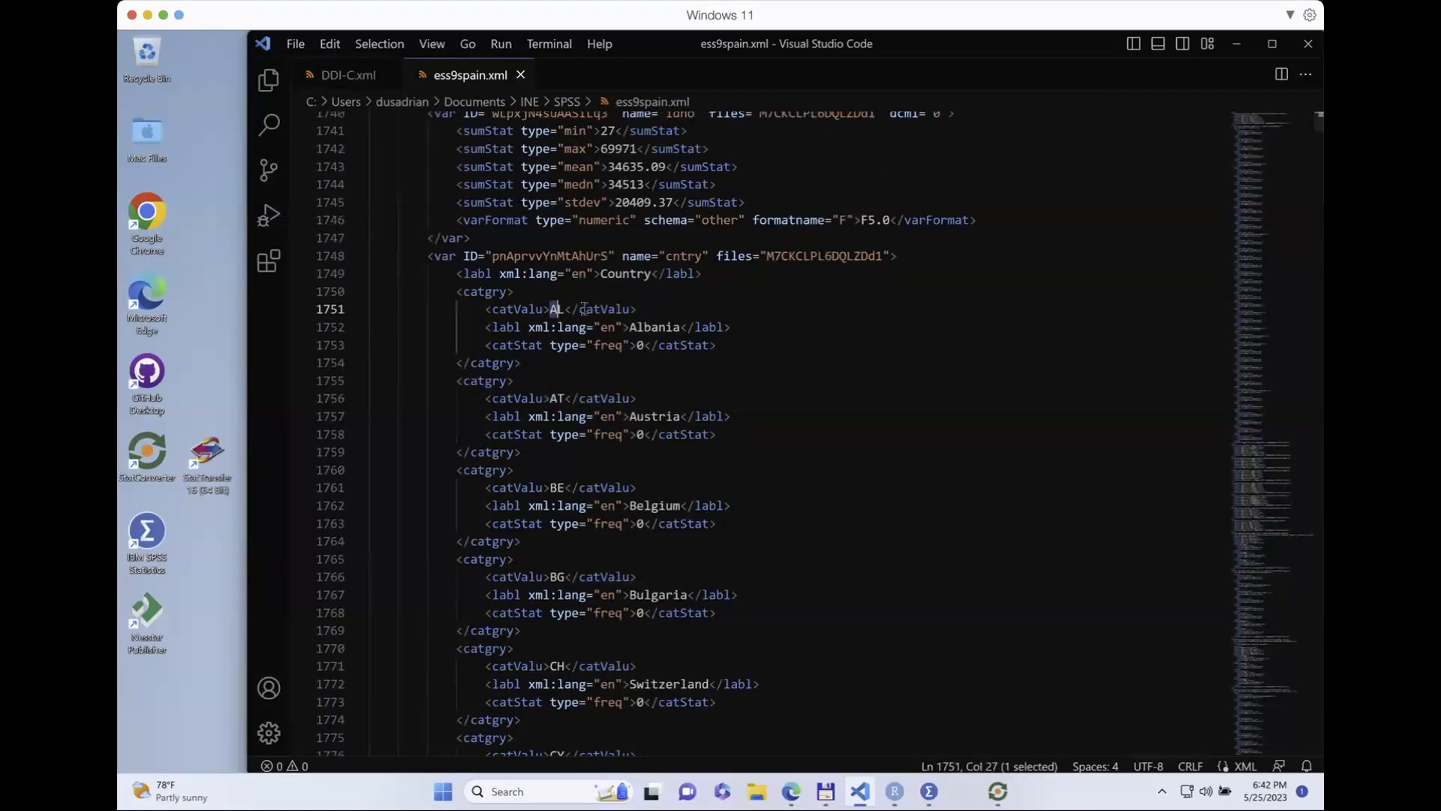
{"action": "left_click", "coordinate": [564, 309]}
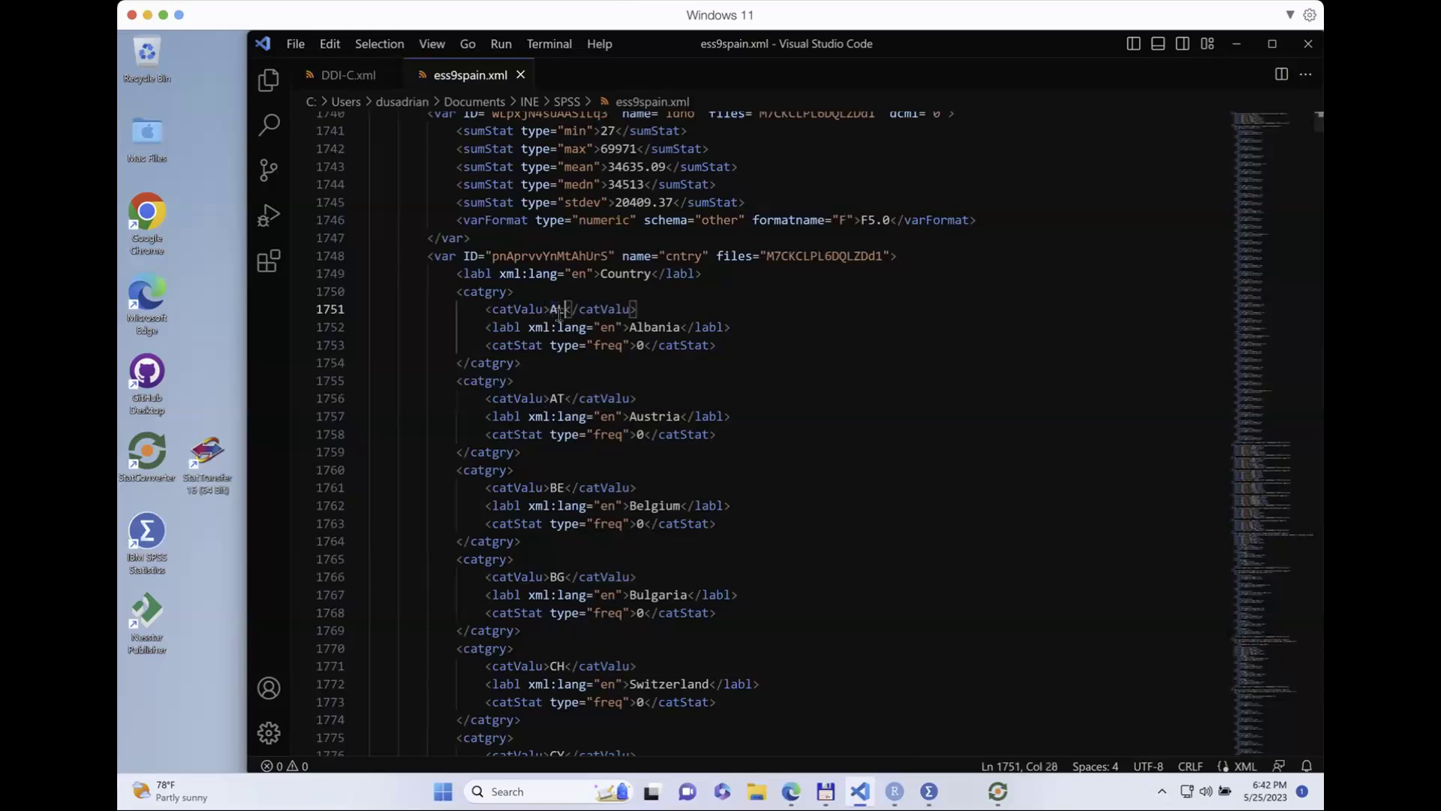
{"action": "left_click", "coordinate": [358, 257]}
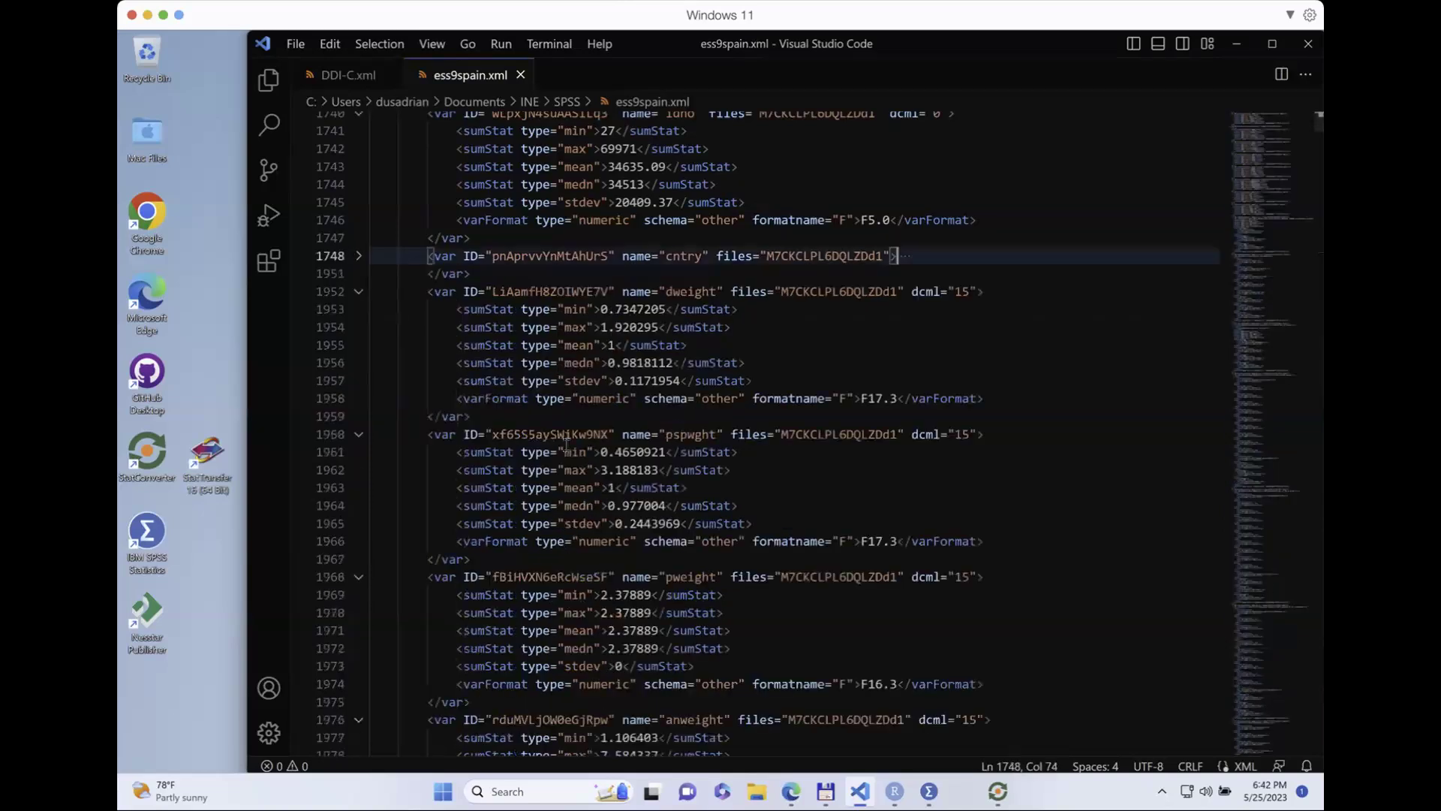
Step: Inspect the netusoft variable's label and categories
{"action": "scroll", "coordinate": [582, 504], "scroll_direction": "down", "scroll_amount": 20}
{"action": "left_click", "coordinate": [582, 503]}
{"action": "scroll", "coordinate": [628, 479], "scroll_direction": "down", "scroll_amount": 8}
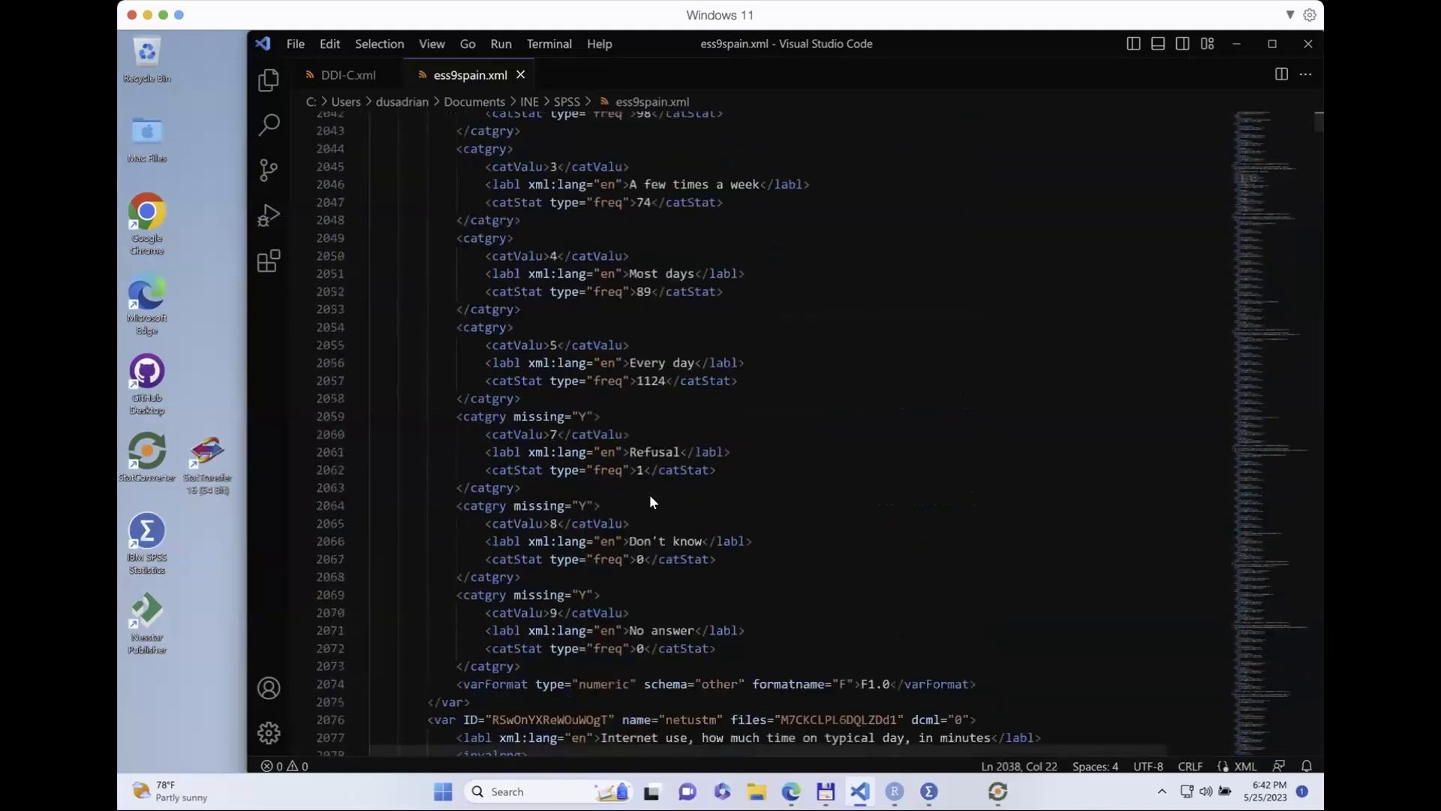
{"action": "scroll", "coordinate": [653, 447], "scroll_direction": "up", "scroll_amount": 5}
{"action": "right_click", "coordinate": [651, 450]}
{"action": "key", "text": "Escape"}
{"action": "left_click_drag", "start_coordinate": [604, 234], "coordinate": [740, 234]}
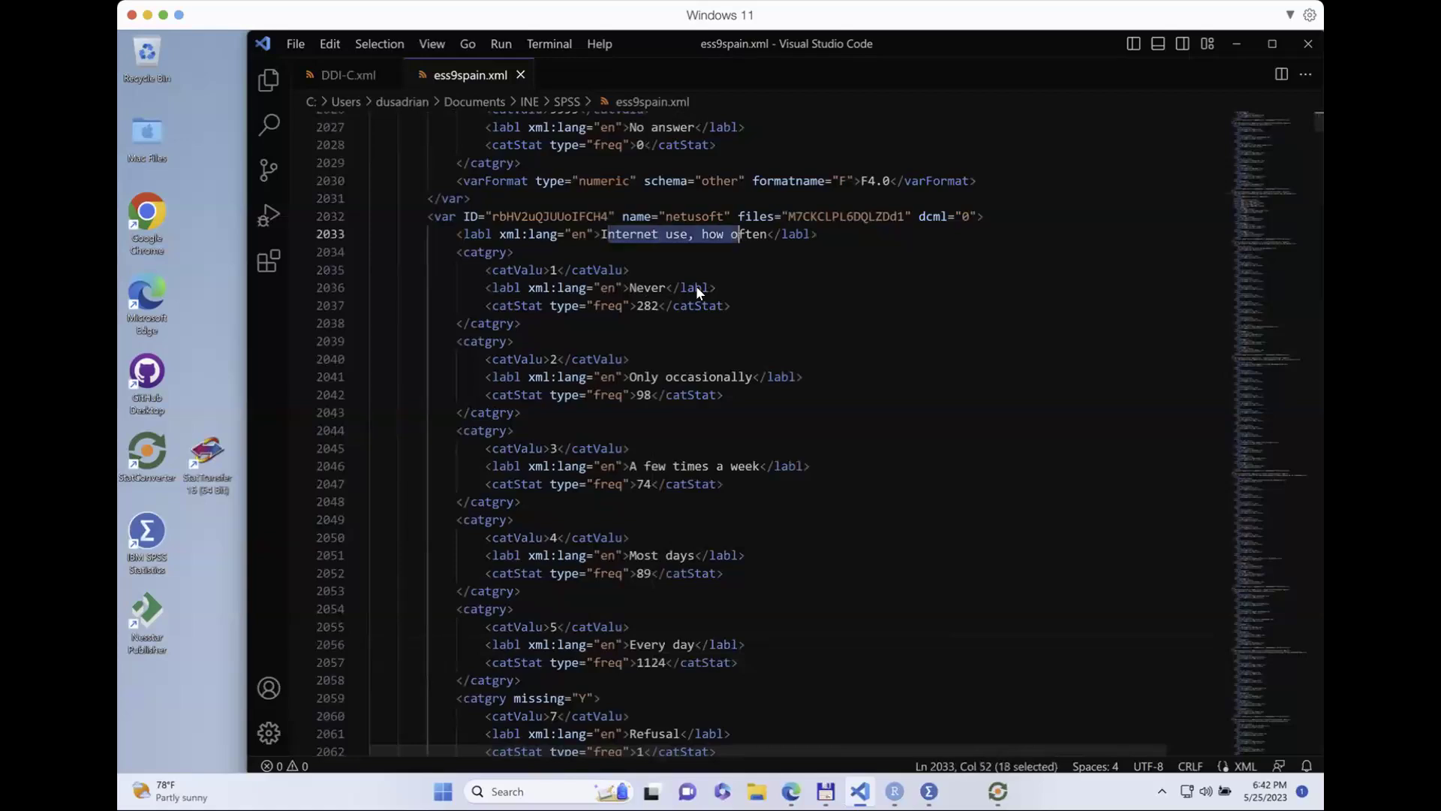
{"action": "key", "text": "Down"}
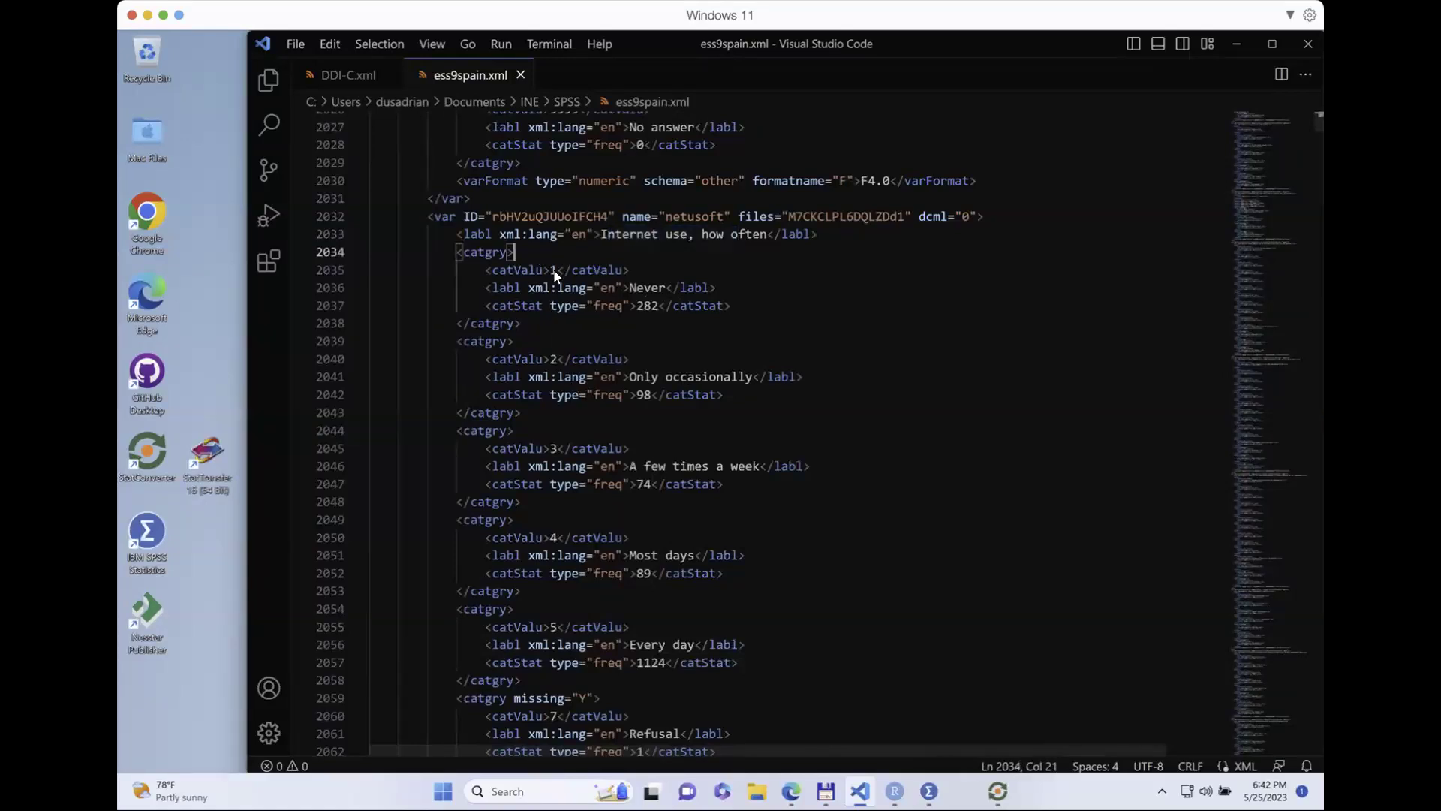
{"action": "left_click_drag", "start_coordinate": [646, 287], "coordinate": [666, 288]}
Step: Check nwspol's Refusal, Don't know and No answer codes 7777, 8888, 9999 flagged missing="Y"
{"action": "scroll", "coordinate": [632, 467], "scroll_direction": "down", "scroll_amount": 5}
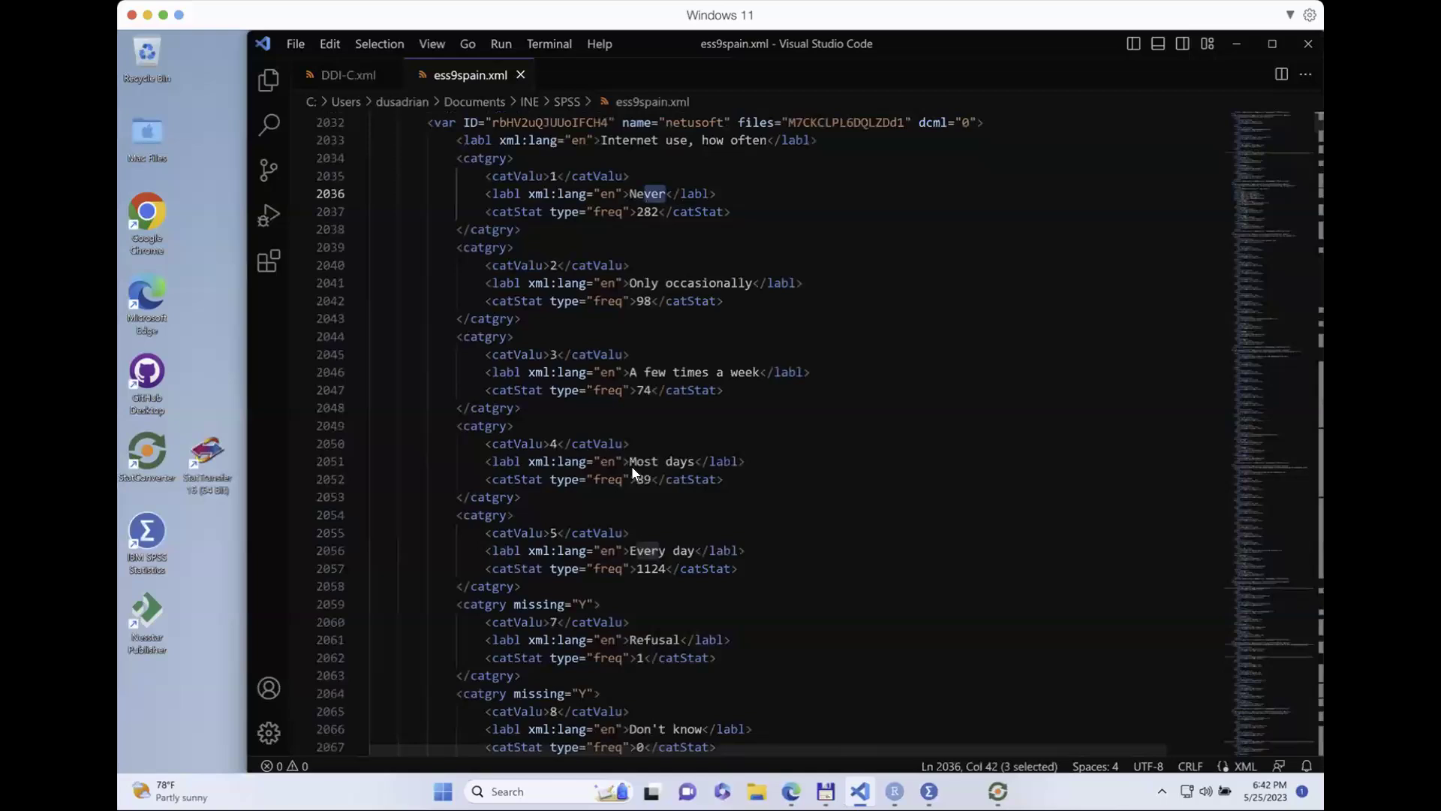
{"action": "left_click_drag", "start_coordinate": [529, 505], "coordinate": [600, 505]}
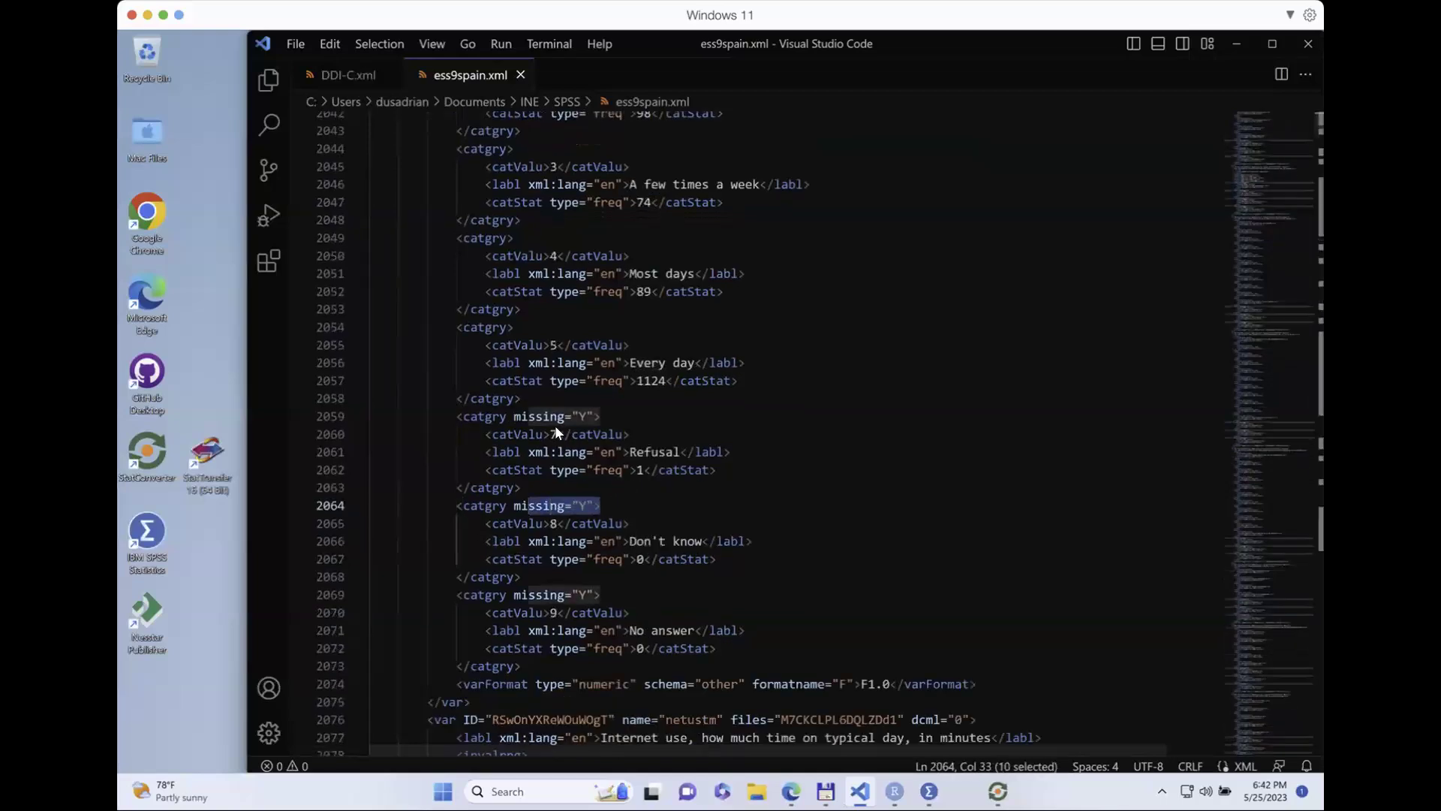
{"action": "left_click_drag", "start_coordinate": [530, 415], "coordinate": [585, 416]}
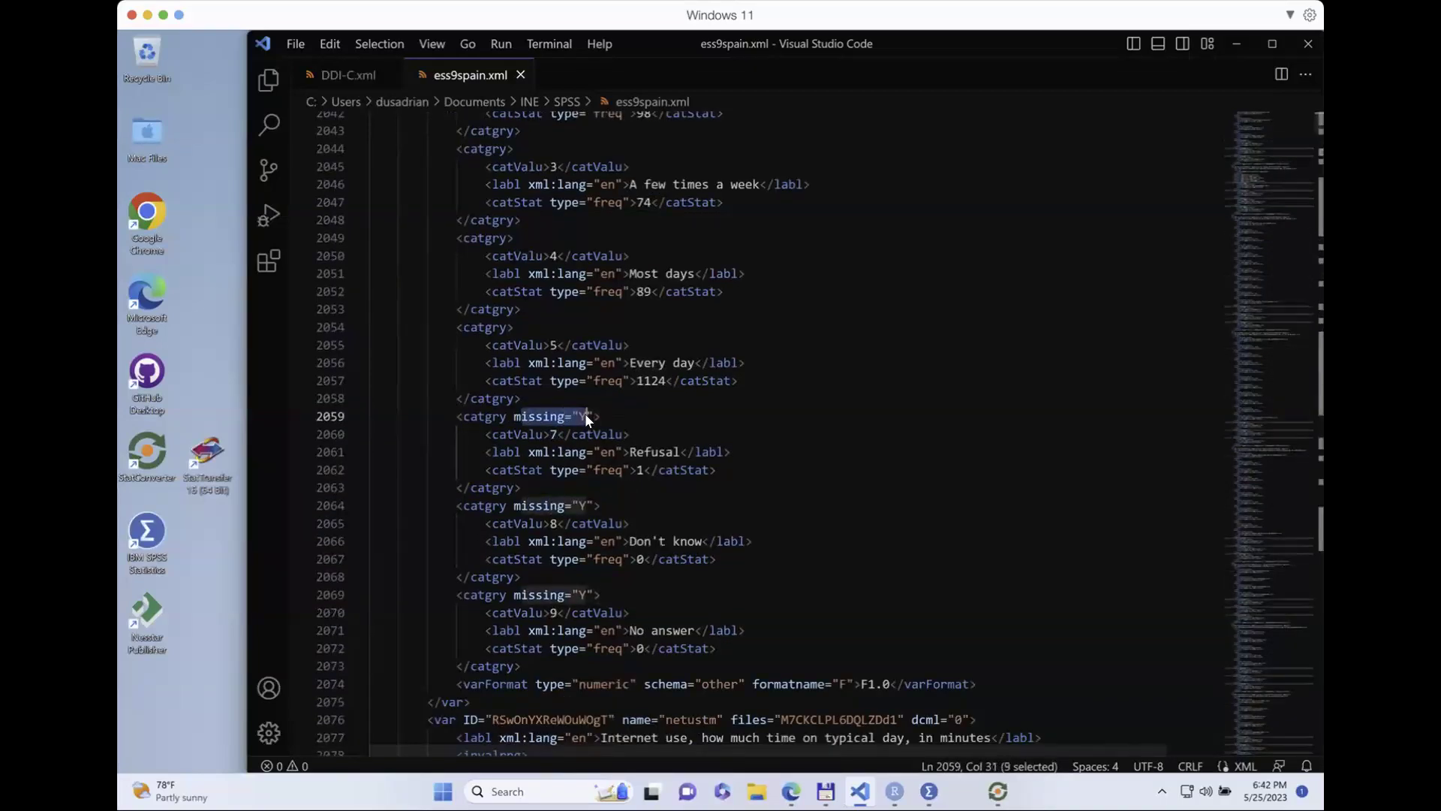
{"action": "left_click_drag", "start_coordinate": [596, 470], "coordinate": [649, 470]}
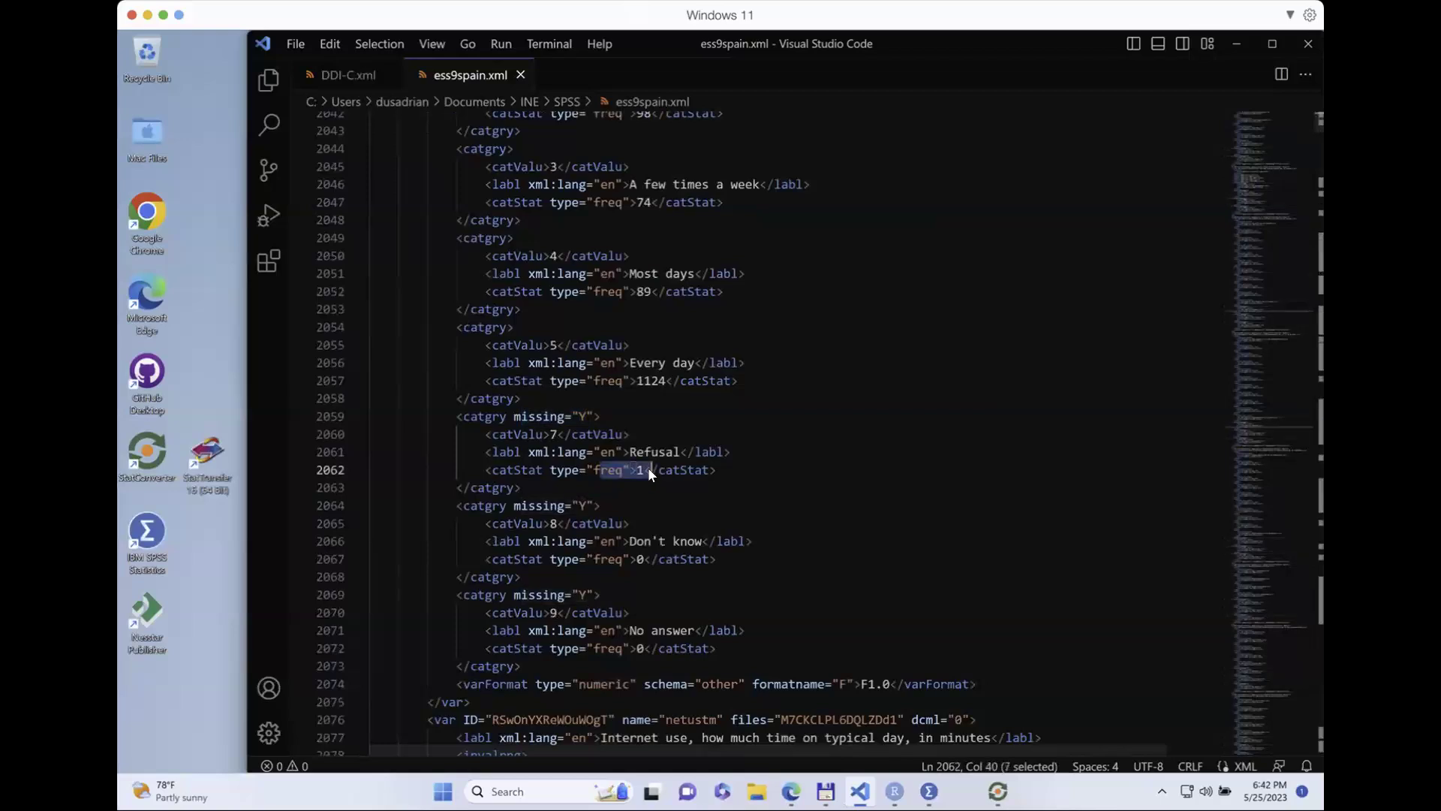
{"action": "scroll", "coordinate": [835, 572], "scroll_direction": "up", "scroll_amount": 3}
{"action": "scroll", "coordinate": [686, 548], "scroll_direction": "down", "scroll_amount": 3}
{"action": "scroll", "coordinate": [812, 584], "scroll_direction": "up", "scroll_amount": 5}
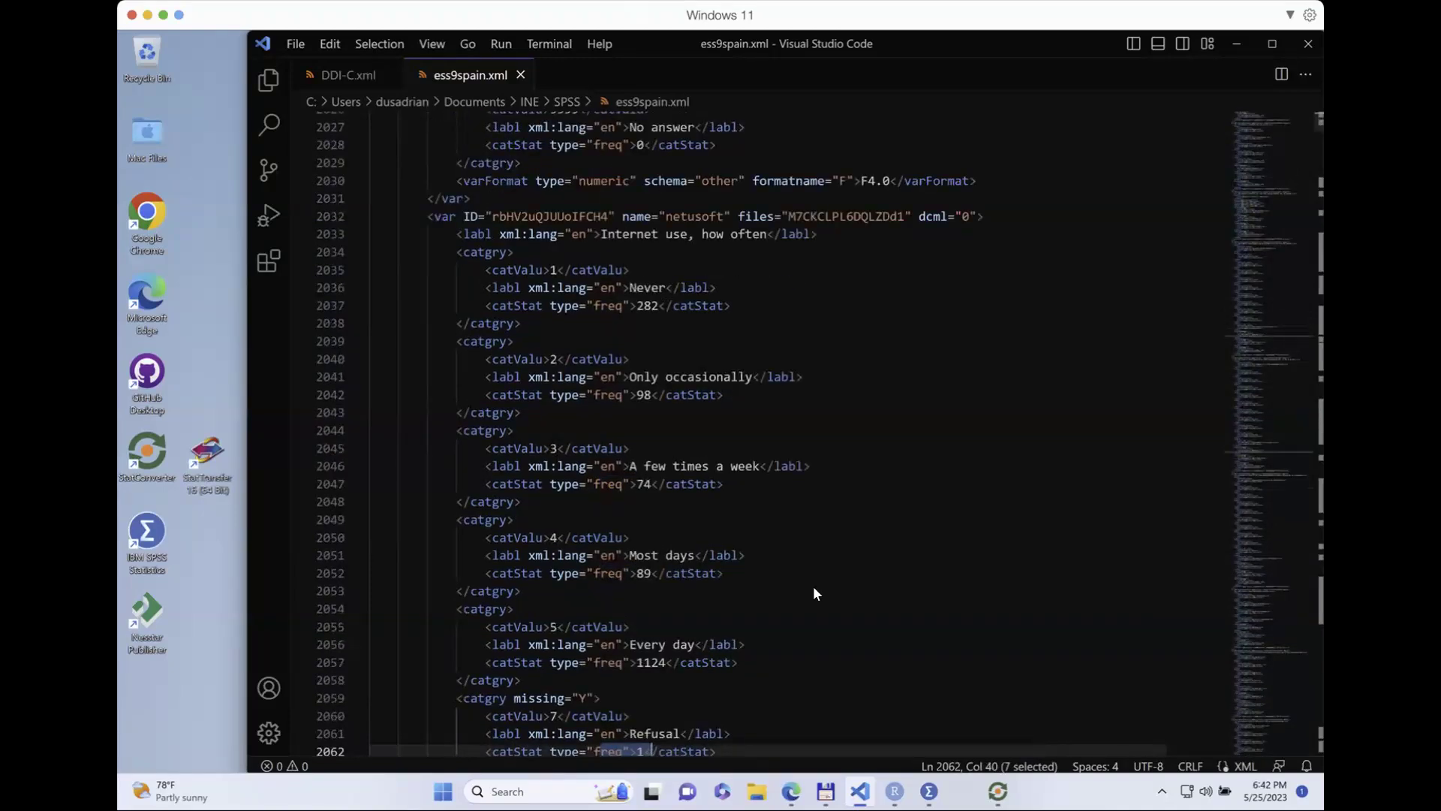
{"action": "scroll", "coordinate": [788, 618], "scroll_direction": "down", "scroll_amount": 2}
{"action": "scroll", "coordinate": [788, 619], "scroll_direction": "up", "scroll_amount": 4}
{"action": "scroll", "coordinate": [788, 619], "scroll_direction": "down", "scroll_amount": 2}
{"action": "scroll", "coordinate": [786, 618], "scroll_direction": "up", "scroll_amount": 4}
{"action": "scroll", "coordinate": [788, 619], "scroll_direction": "up", "scroll_amount": 4}
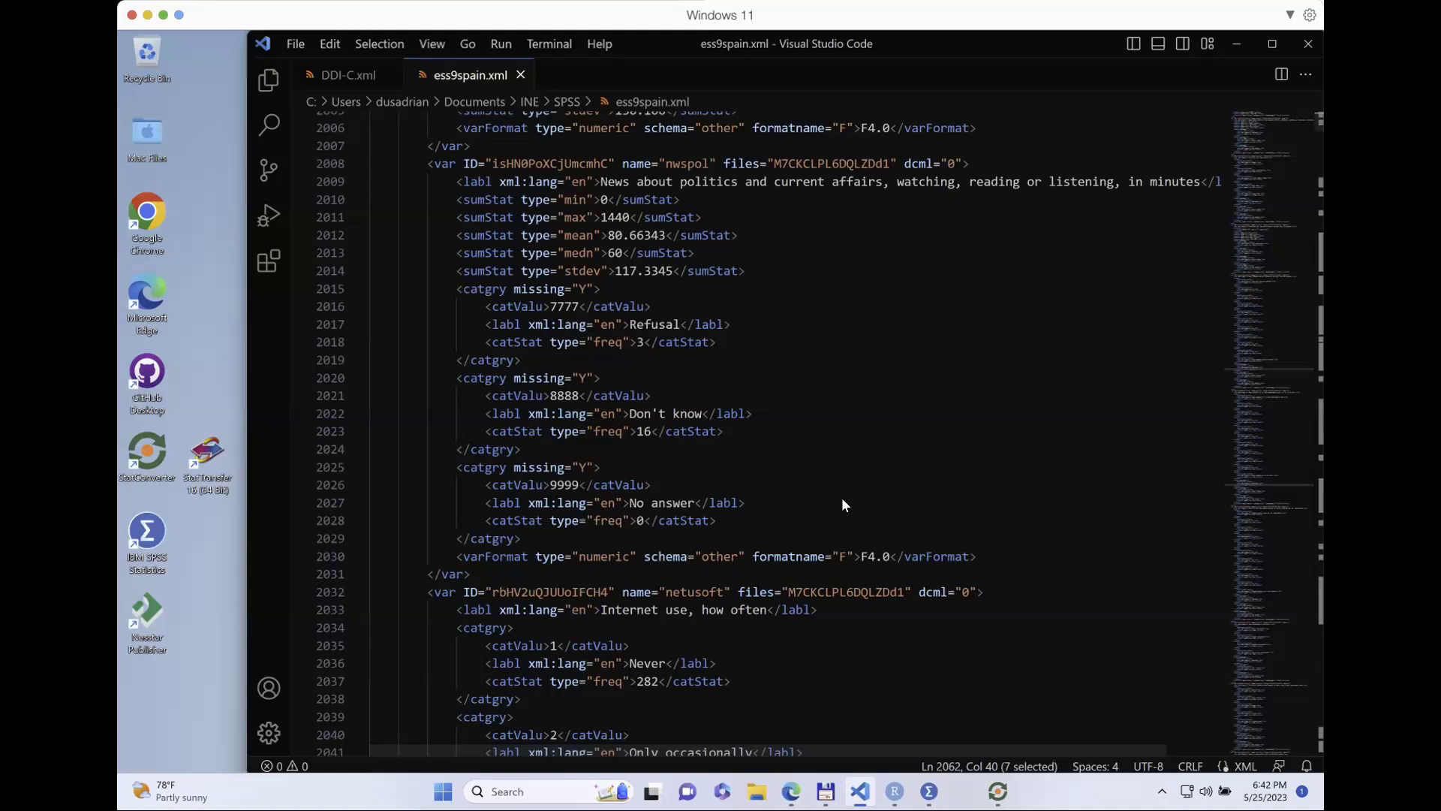
{"action": "left_click", "coordinate": [788, 484]}
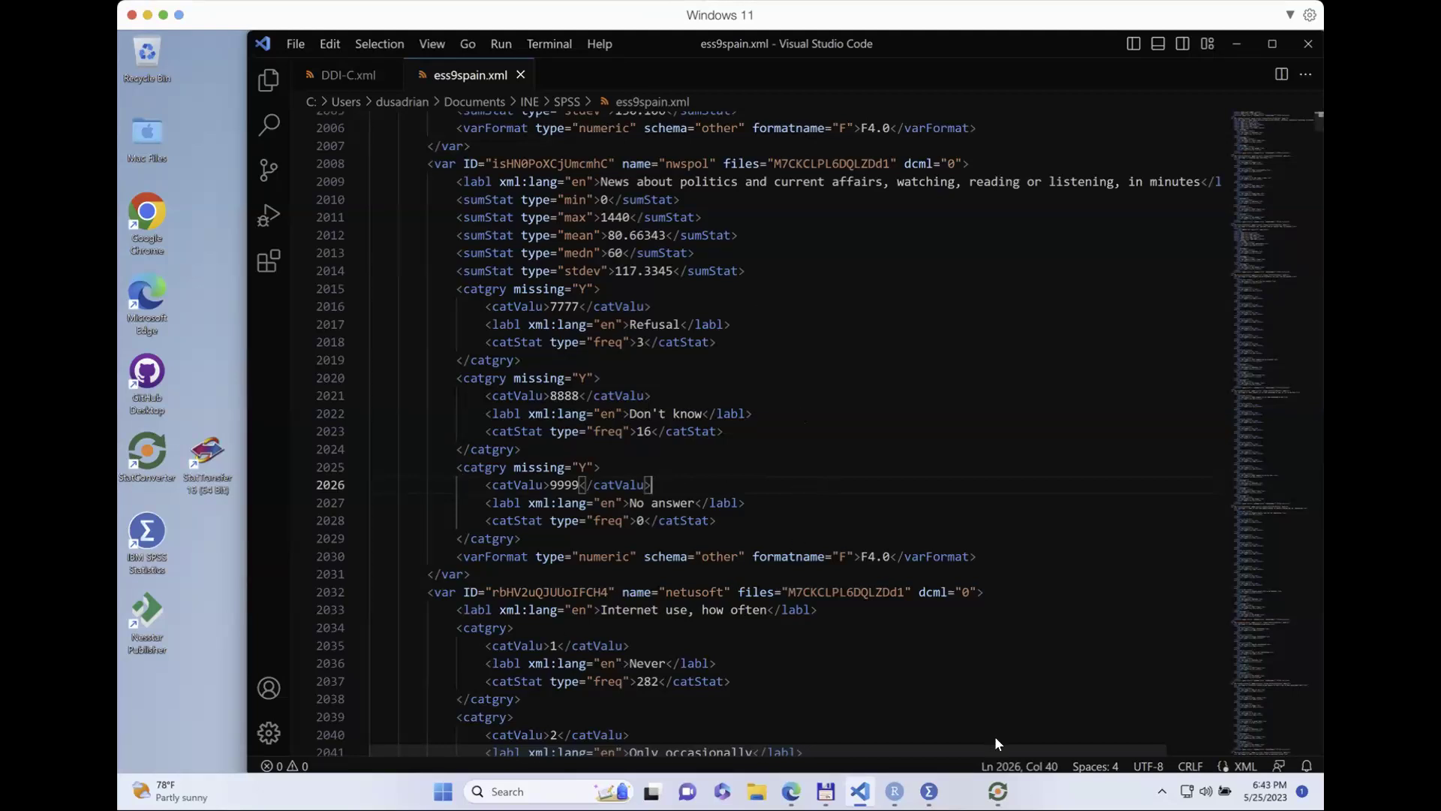
{"action": "mouse_move", "coordinate": [864, 790]}
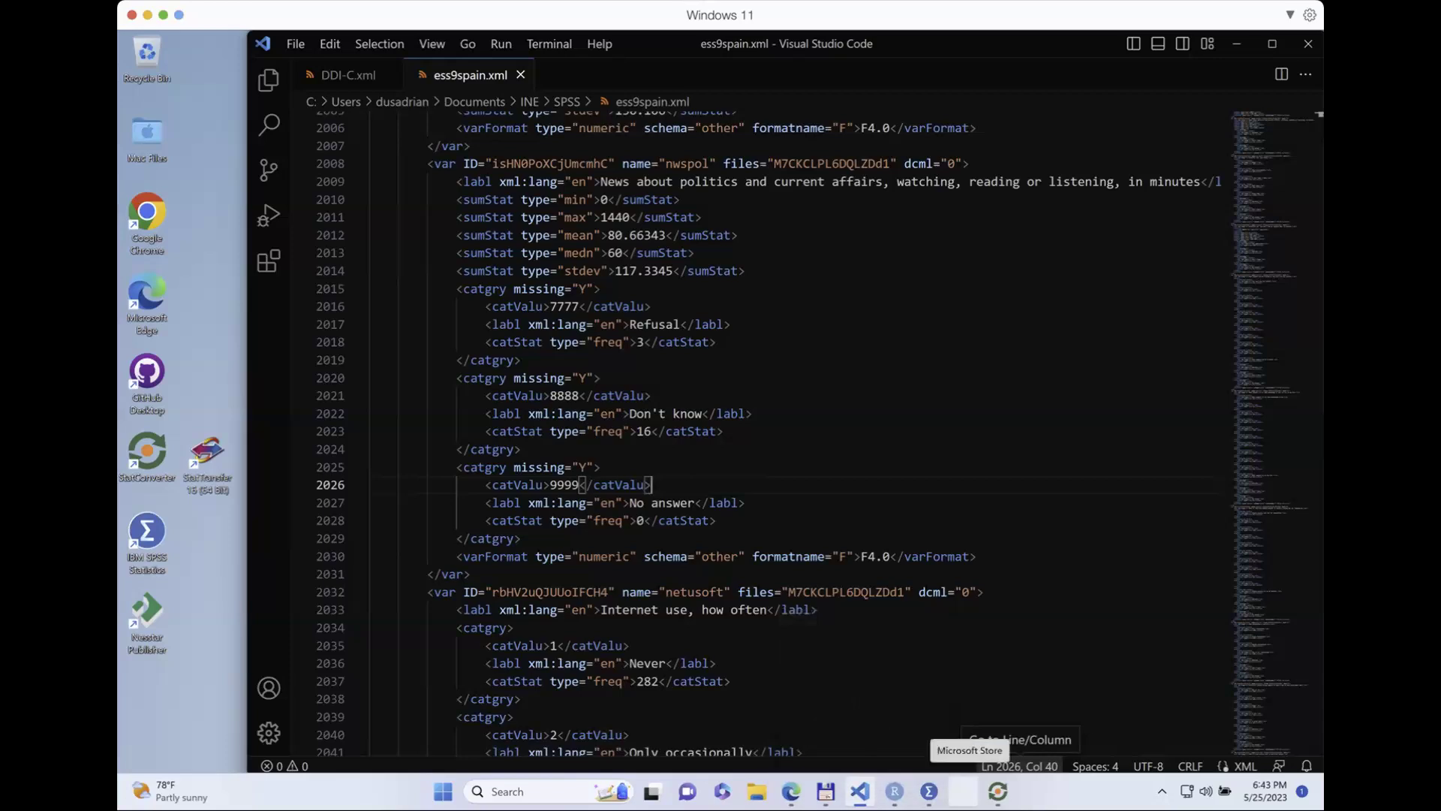
Step: Launch Nesstar Publisher and reposition its window
{"action": "double_click", "coordinate": [152, 606]}
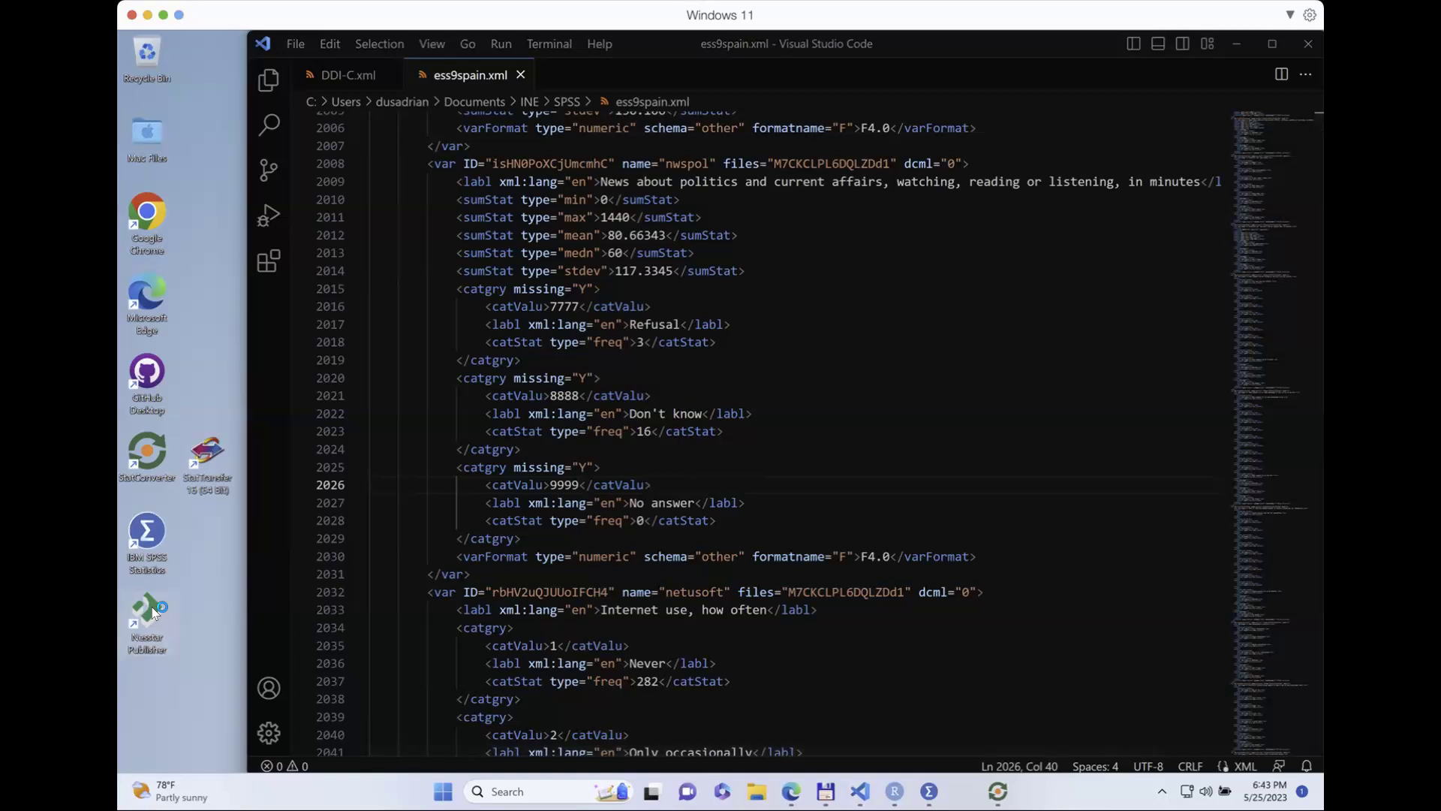
{"action": "right_click", "coordinate": [150, 606]}
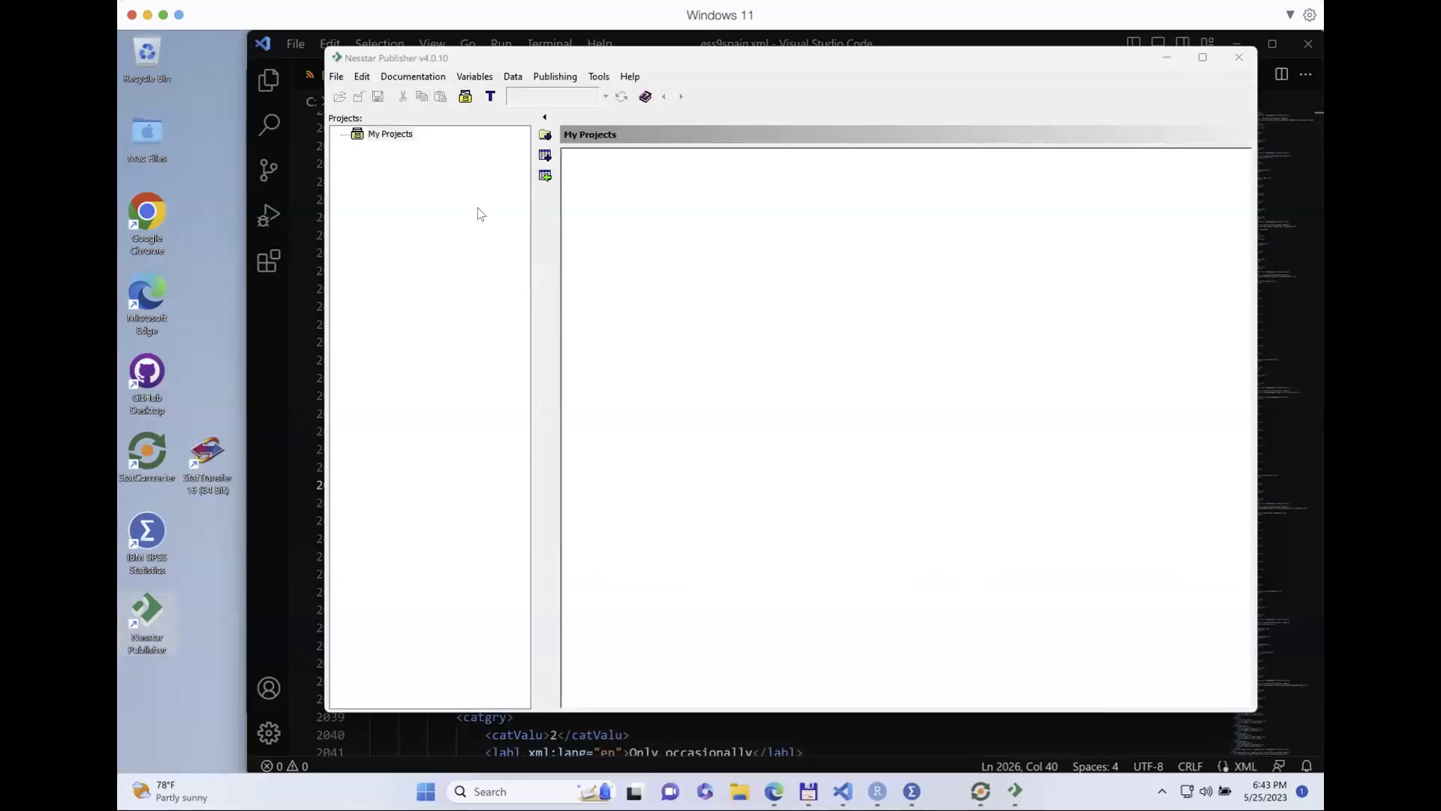
{"action": "left_click_drag", "start_coordinate": [738, 57], "coordinate": [748, 80]}
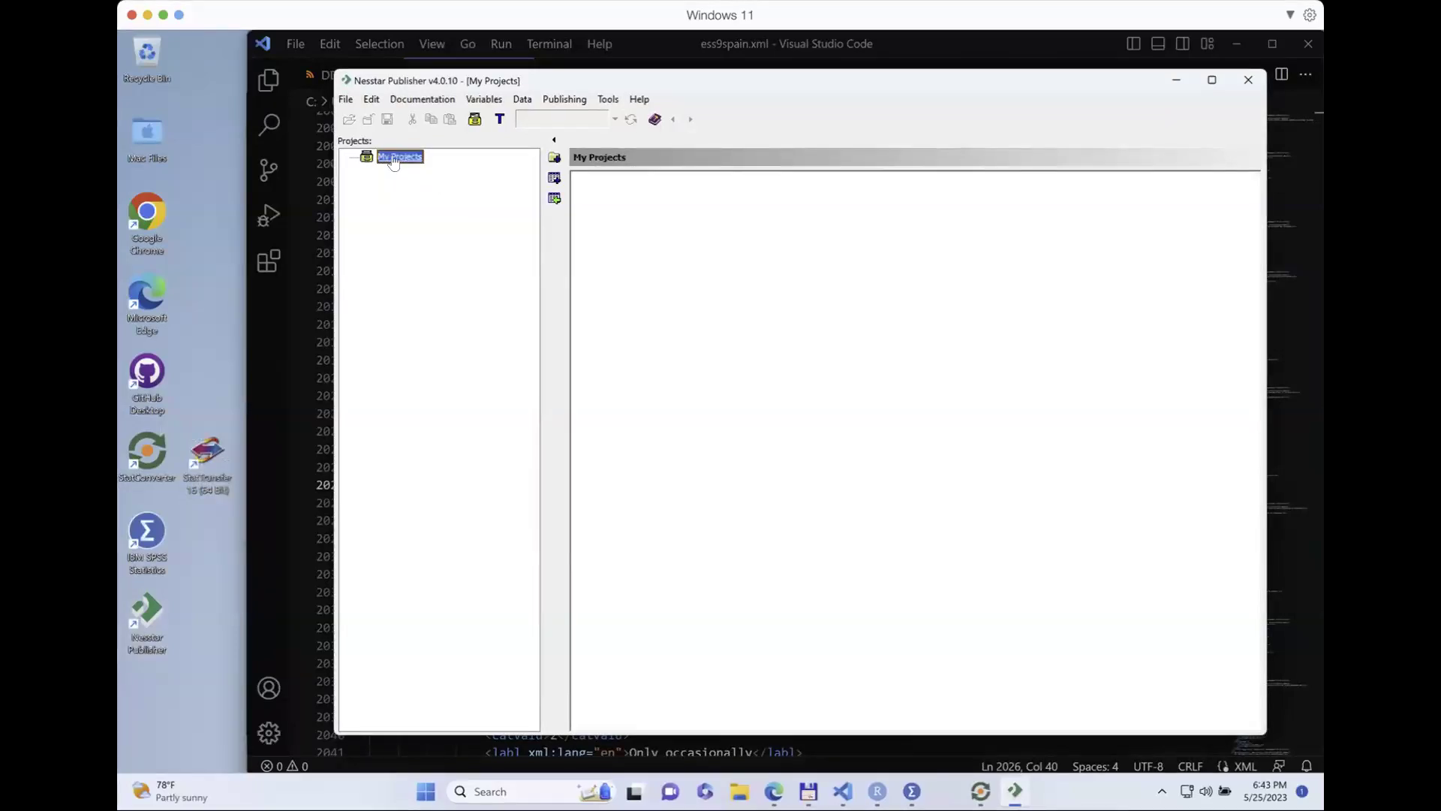
Step: Import the ess9spain SPSS file as a study, accepting the measure-definition corrections
{"action": "left_click", "coordinate": [345, 99]}
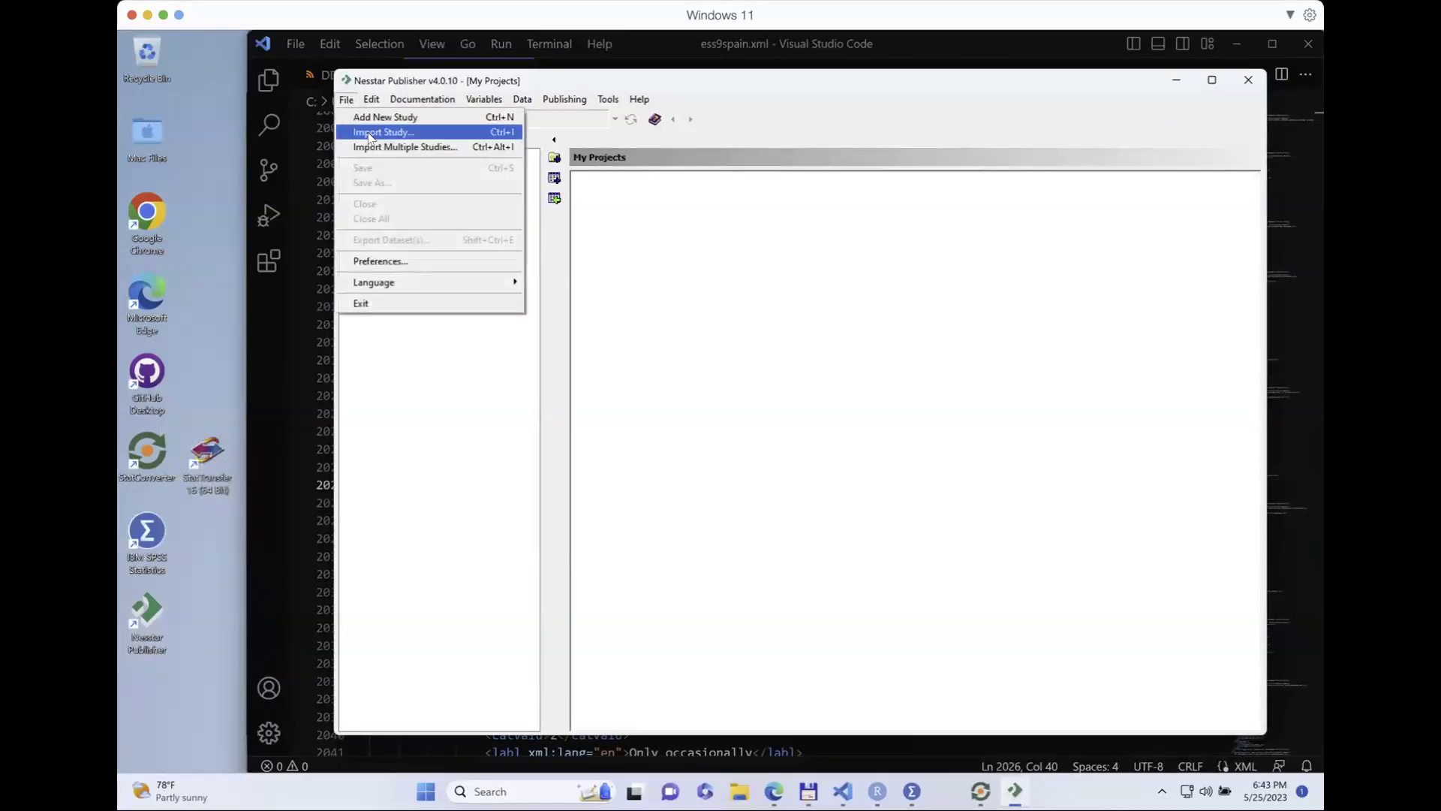
{"action": "left_click", "coordinate": [368, 134]}
{"action": "left_click", "coordinate": [620, 257]}
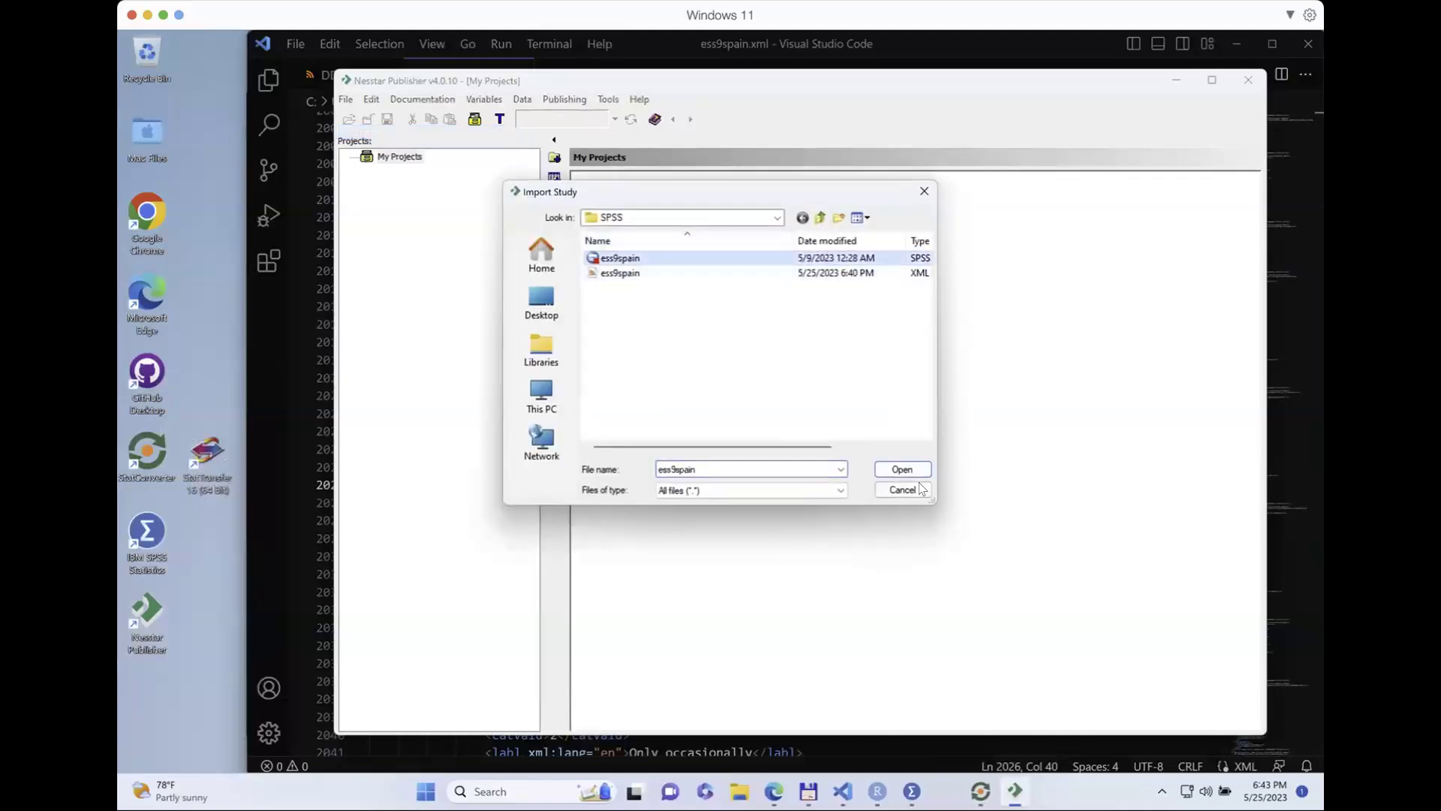
{"action": "left_click", "coordinate": [909, 471]}
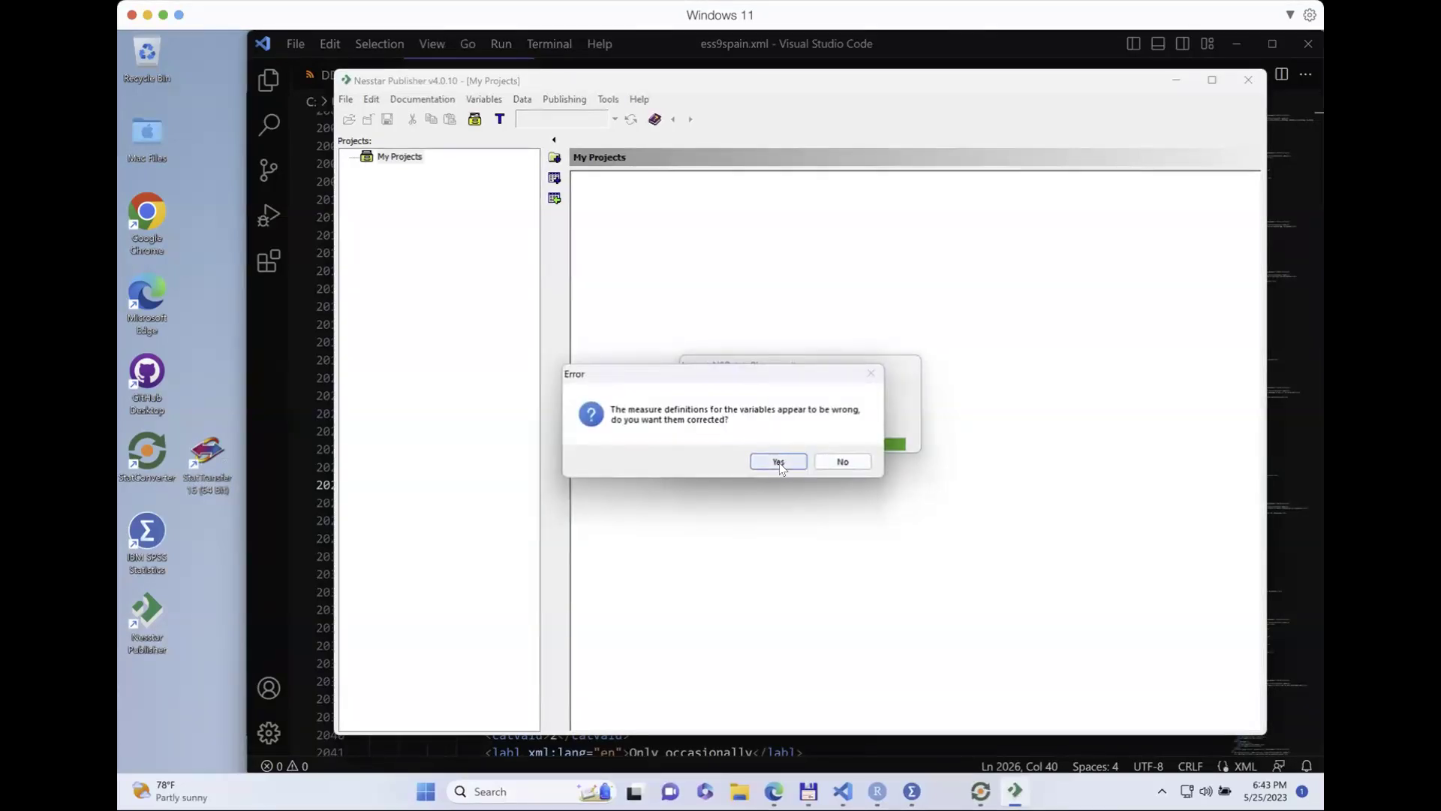
{"action": "left_click", "coordinate": [778, 462]}
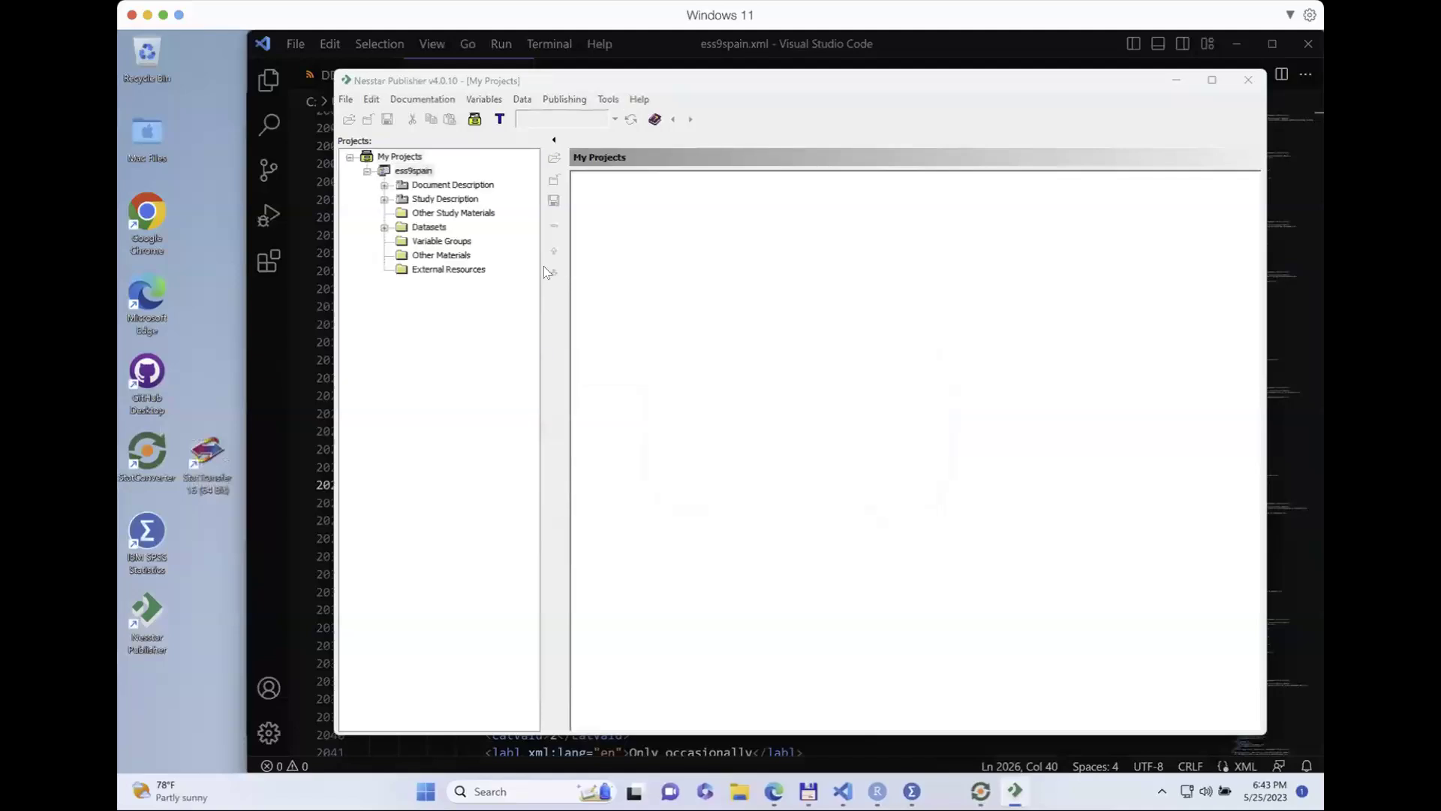
Step: Browse the dataset's variables, confirming prtvtees declares 66 and 99 as missing
{"action": "left_click", "coordinate": [384, 227]}
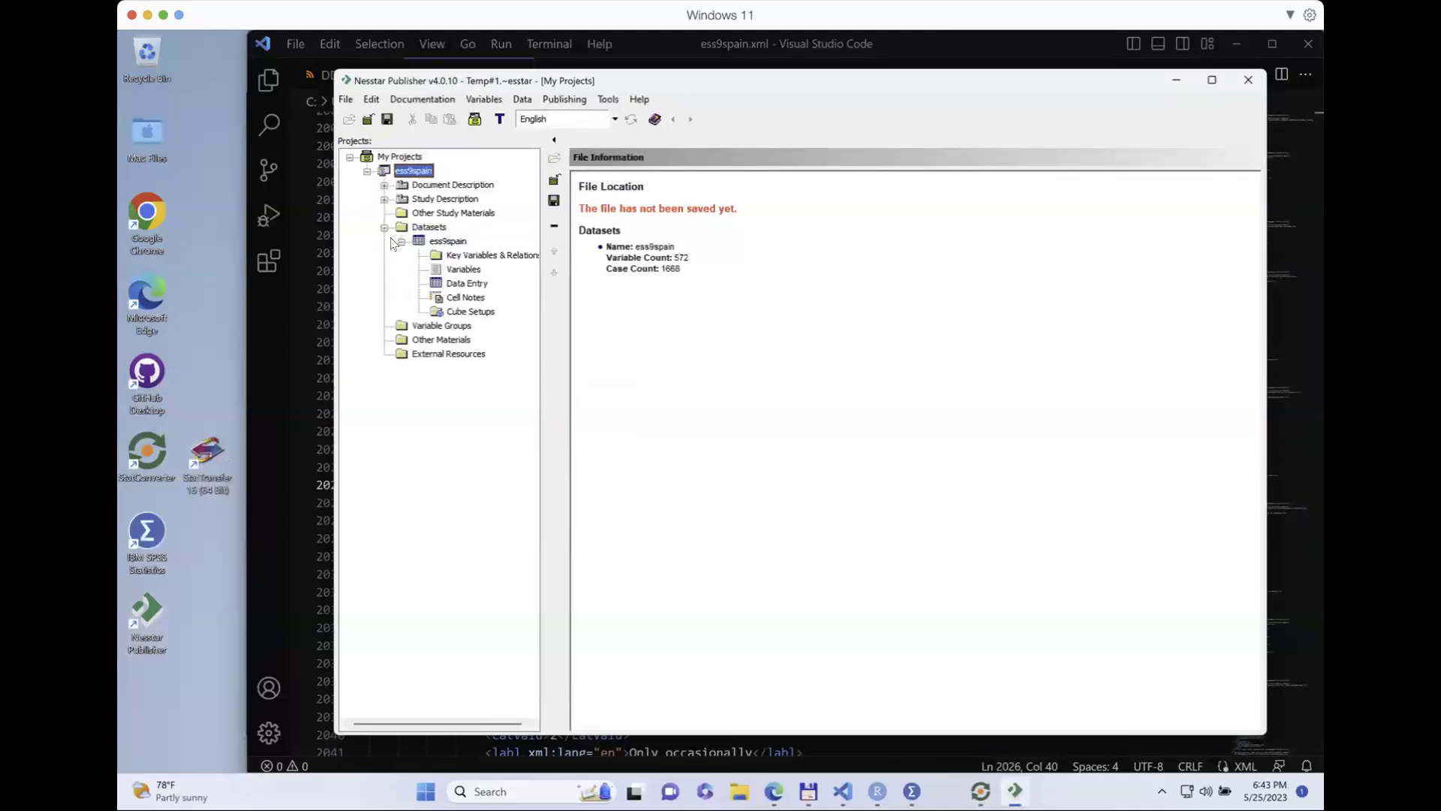
{"action": "left_click", "coordinate": [463, 269]}
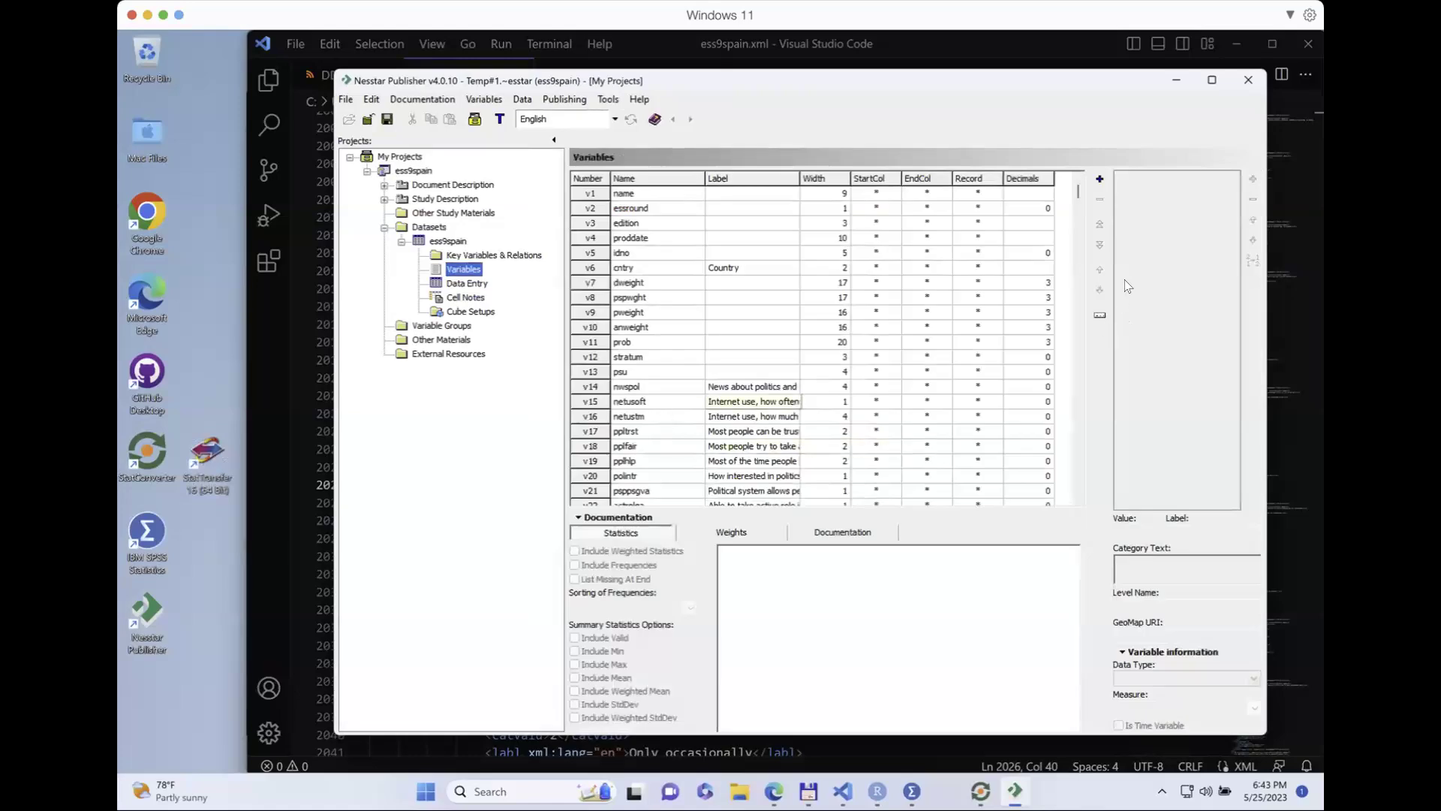
{"action": "left_click", "coordinate": [739, 415]}
{"action": "scroll", "coordinate": [732, 416], "scroll_direction": "down", "scroll_amount": 7}
{"action": "scroll", "coordinate": [731, 417], "scroll_direction": "down", "scroll_amount": 4}
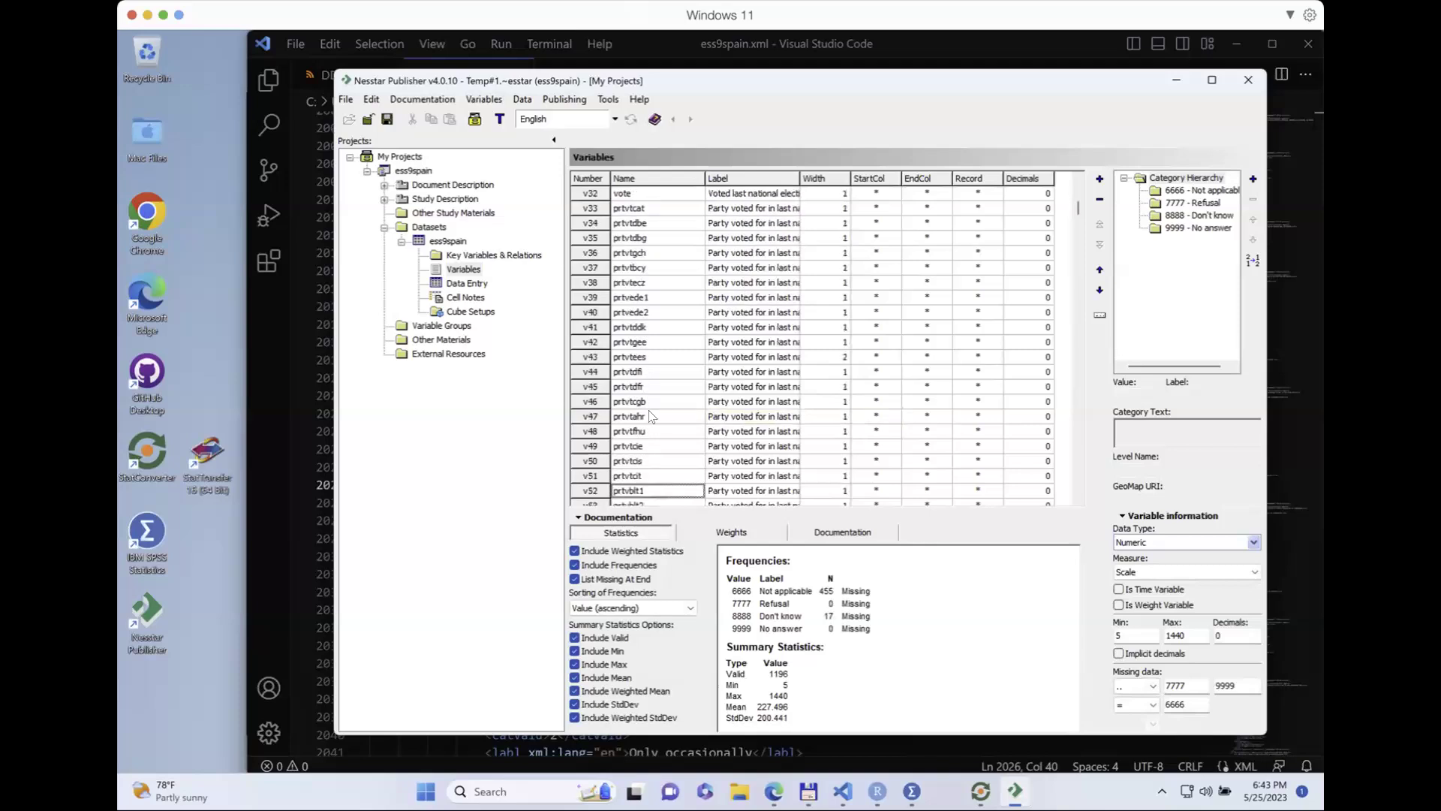
{"action": "left_click", "coordinate": [628, 357]}
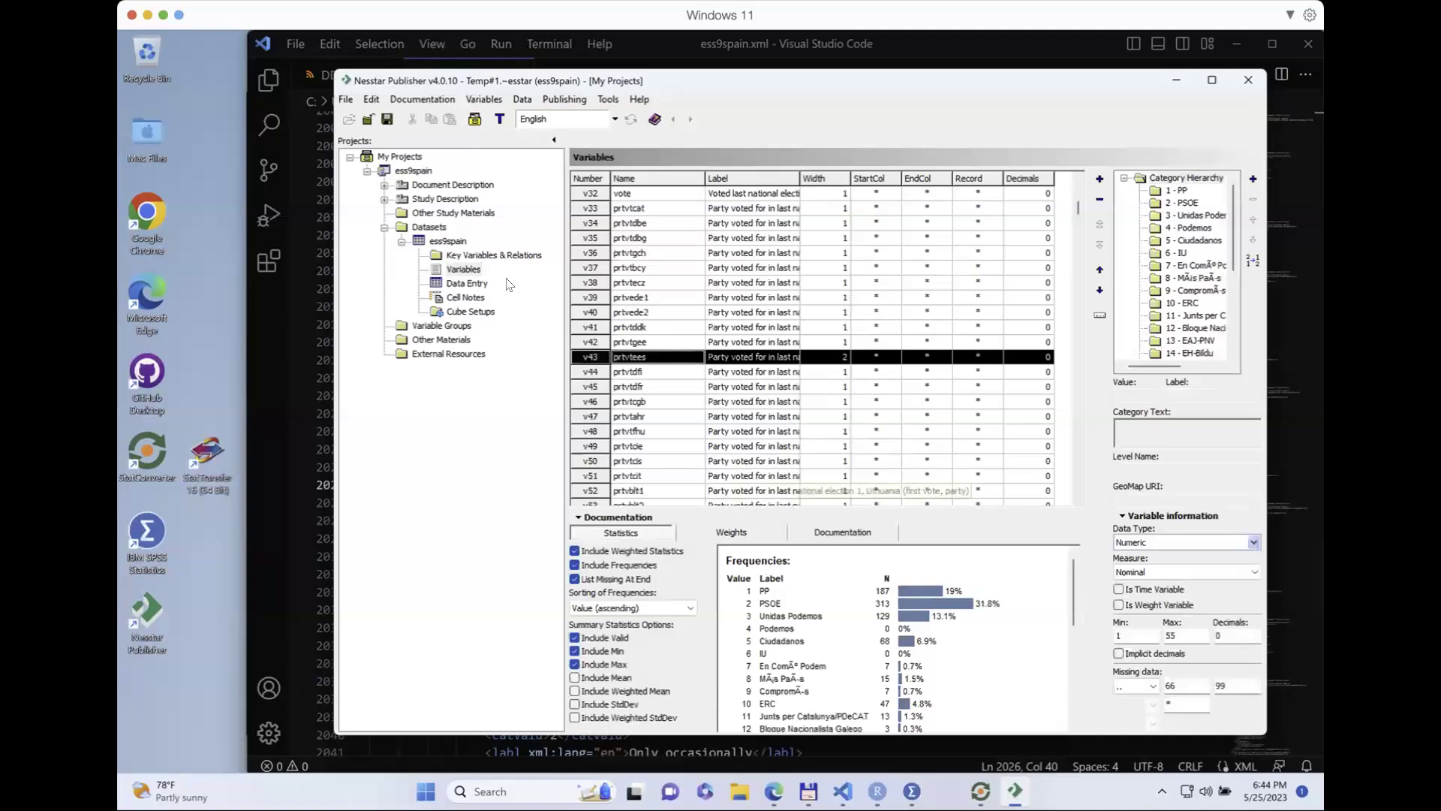
{"action": "left_click", "coordinate": [399, 157]}
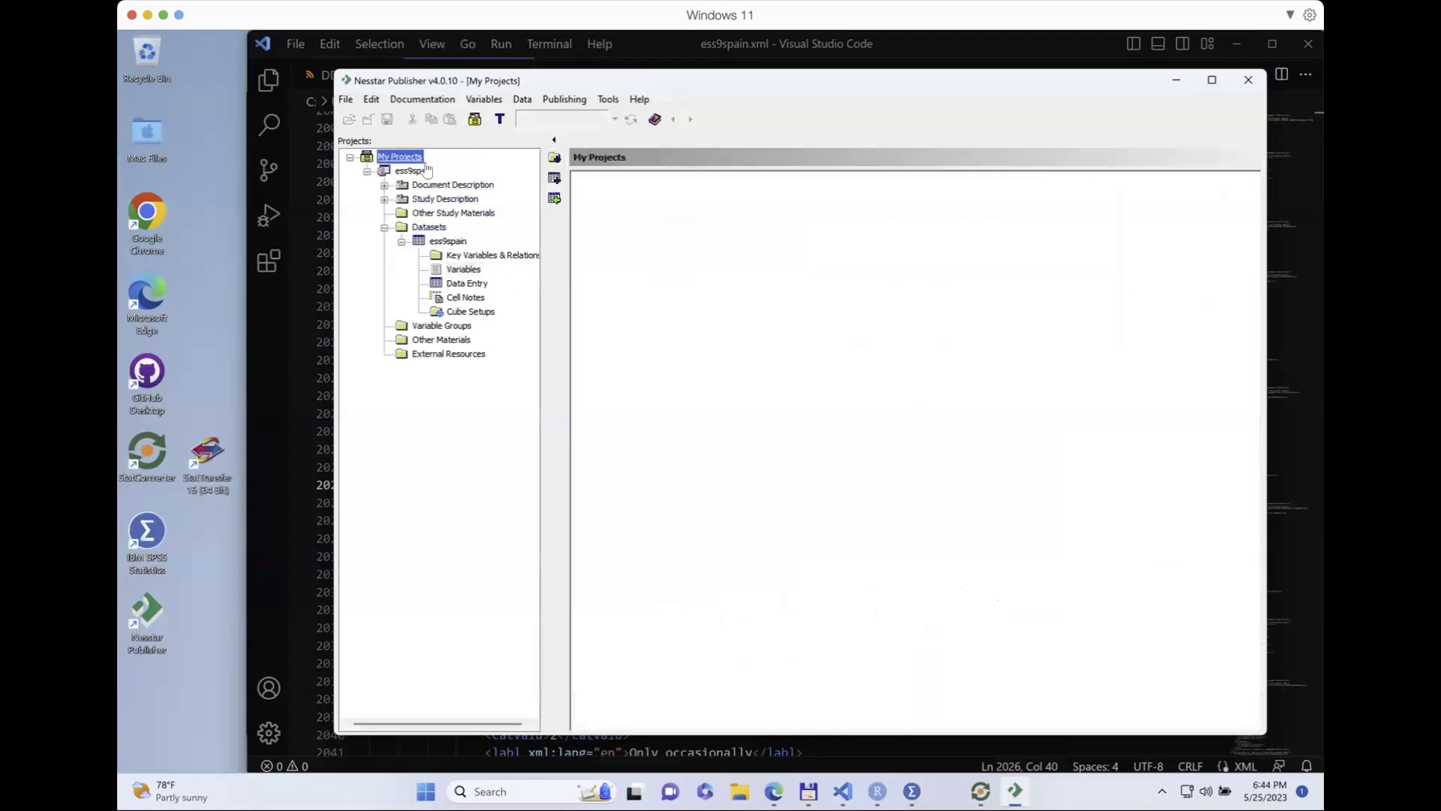
Step: Import the ess9spain XML file as a second study, ess9spain 2
{"action": "left_click", "coordinate": [348, 96]}
{"action": "left_click", "coordinate": [382, 132]}
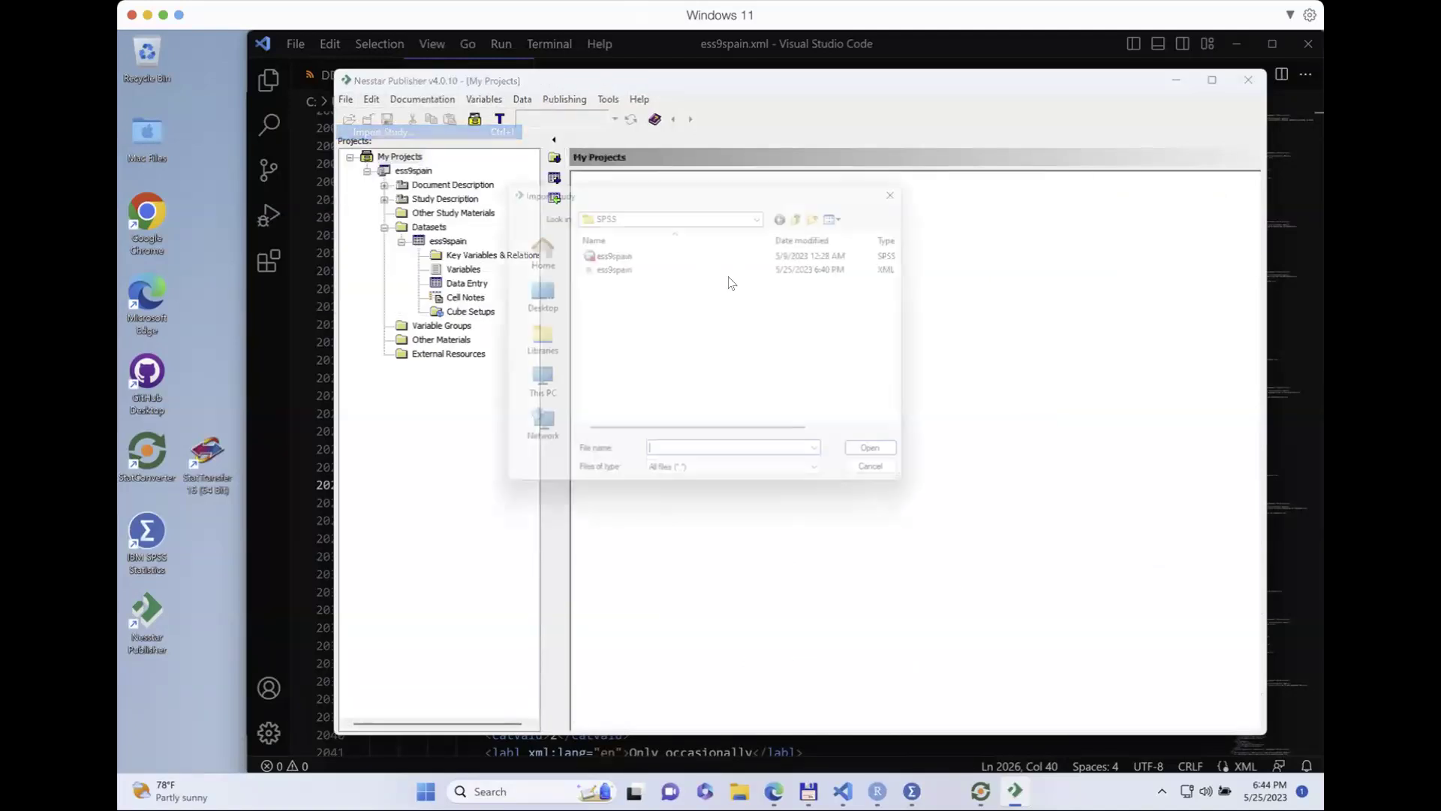
{"action": "left_click", "coordinate": [623, 275]}
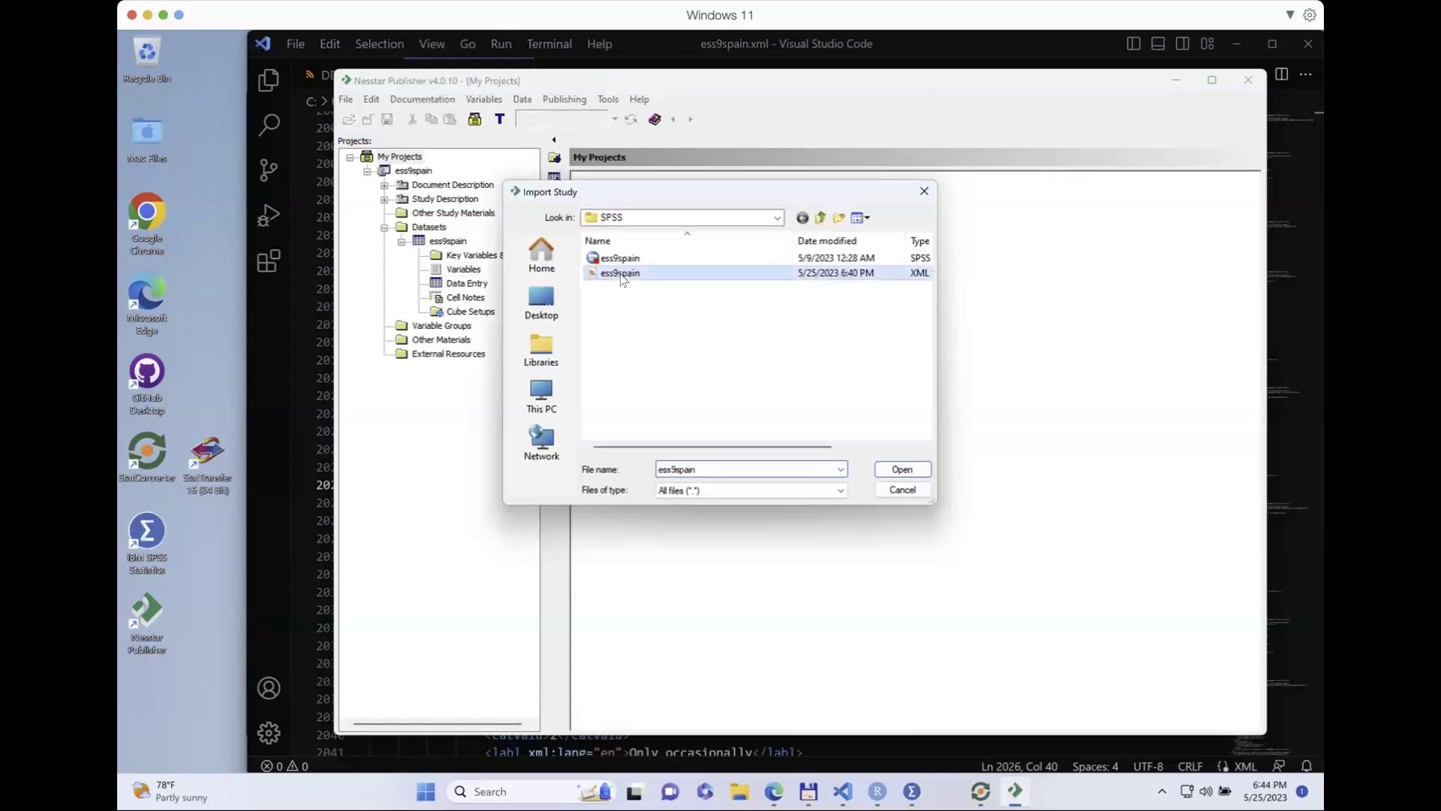
{"action": "left_click", "coordinate": [901, 469]}
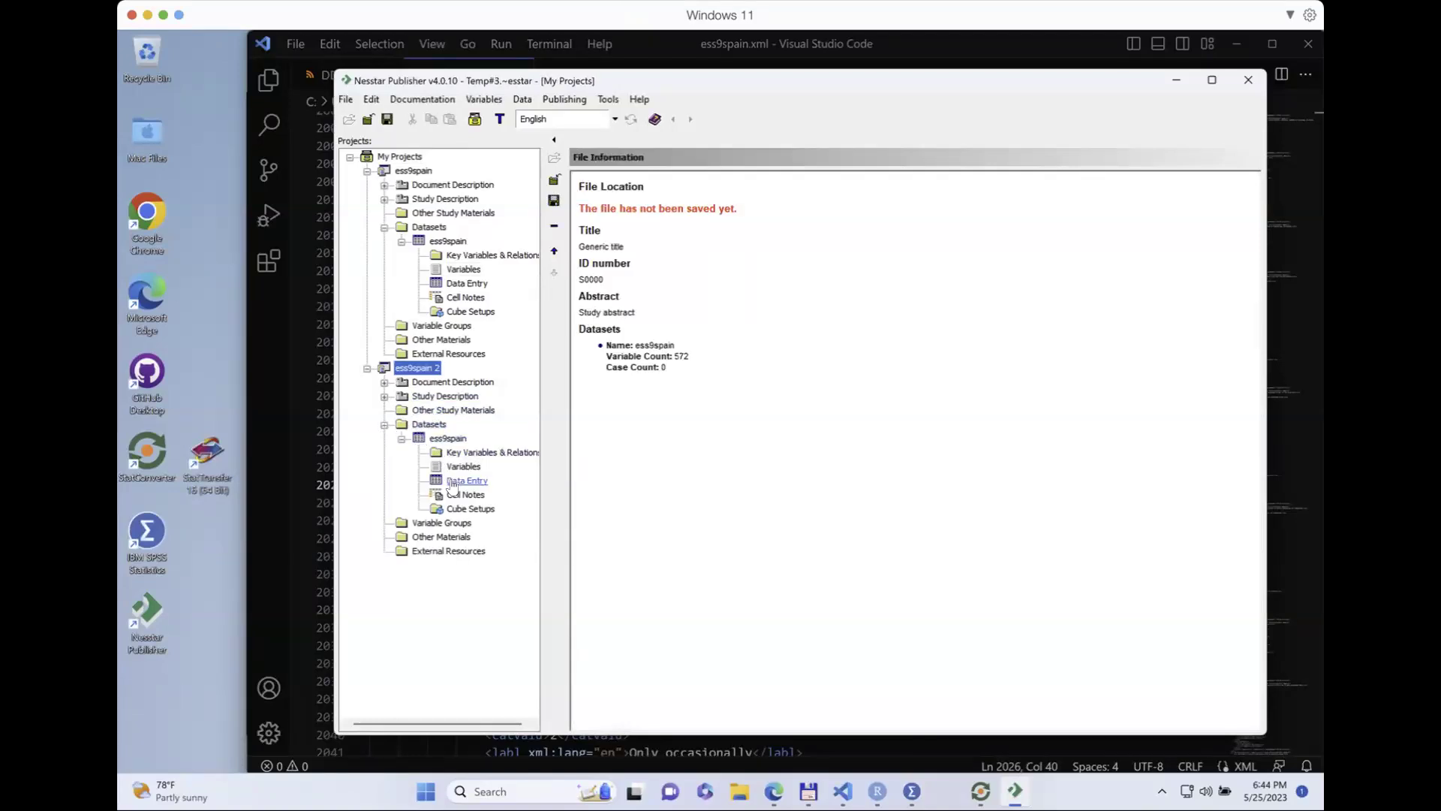
Step: Check ess9spain 2's idno, prob and prtvtees variables, confirming missing values 66 and 99
{"action": "left_click", "coordinate": [456, 467]}
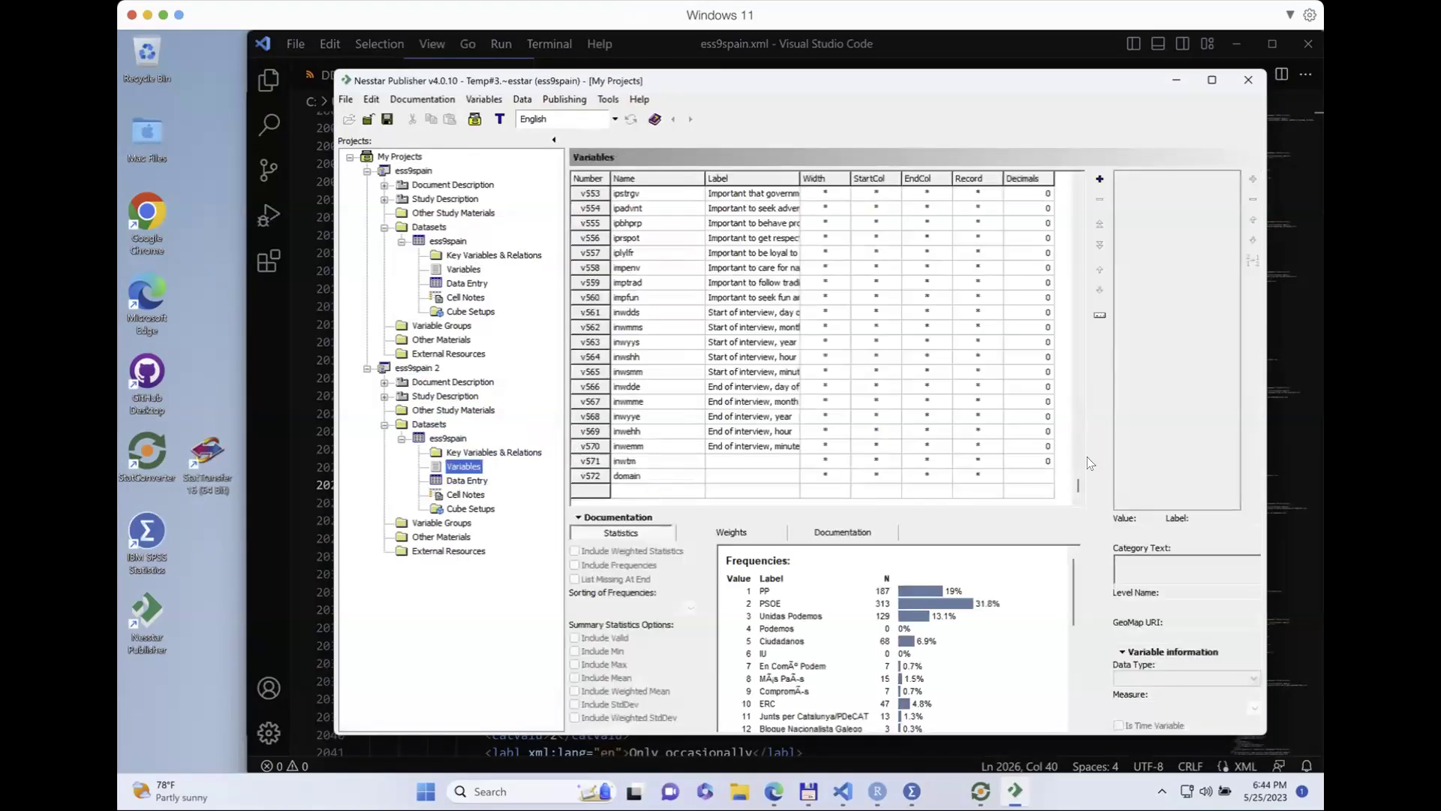
{"action": "scroll", "coordinate": [1076, 458], "scroll_direction": "up", "scroll_amount": 3}
{"action": "left_click_drag", "start_coordinate": [1076, 436], "coordinate": [1076, 187]}
{"action": "left_click", "coordinate": [1008, 252]}
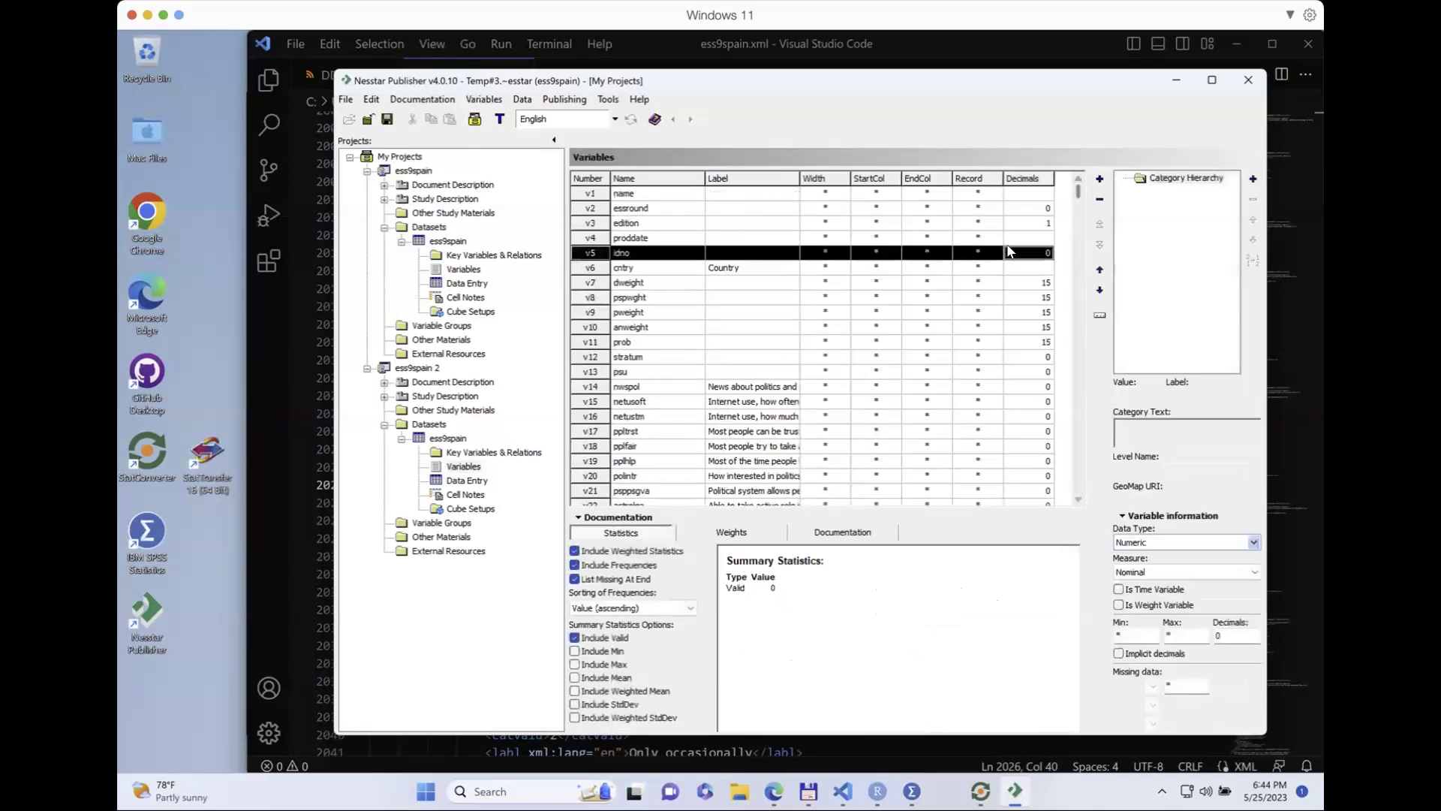
{"action": "left_click", "coordinate": [663, 343]}
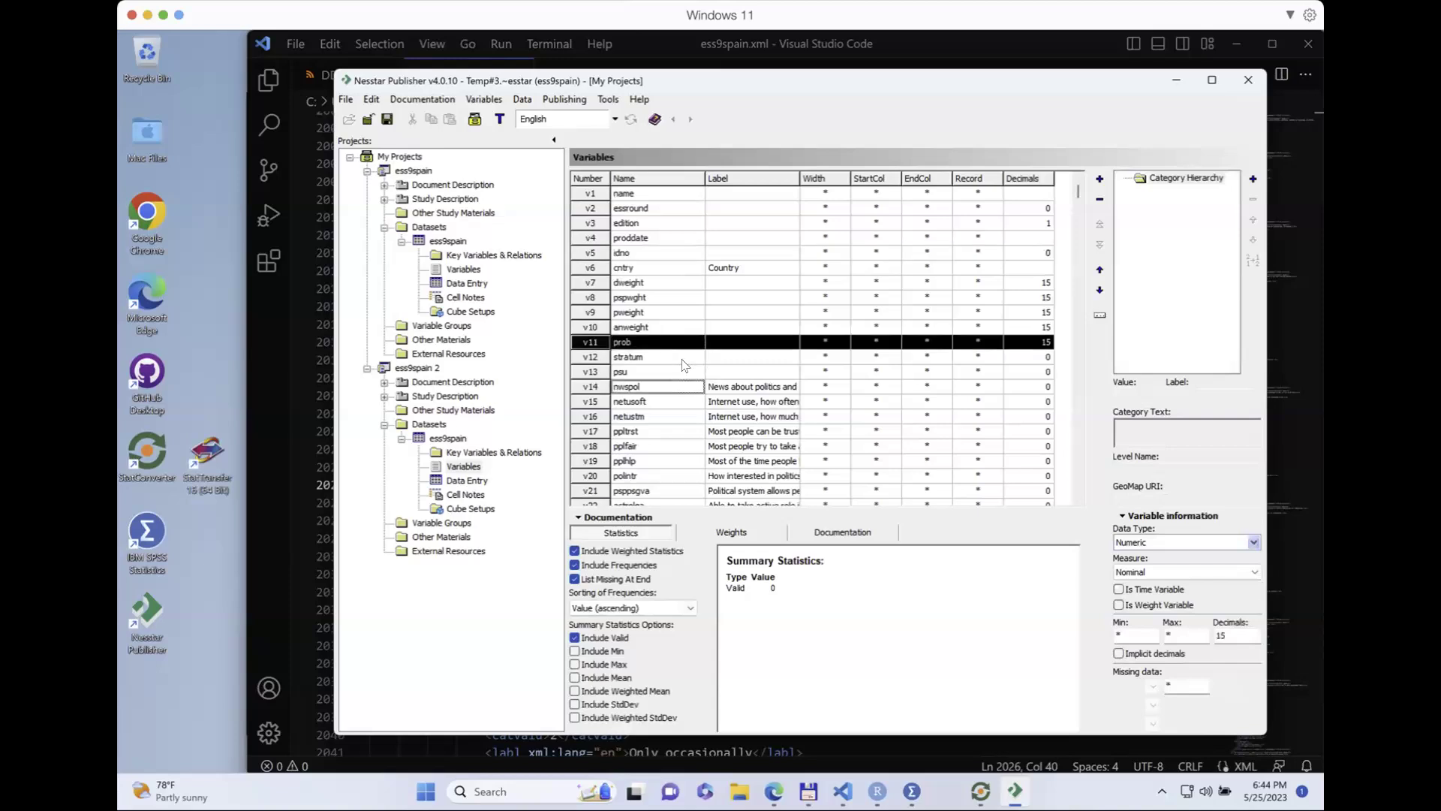
{"action": "scroll", "coordinate": [683, 366], "scroll_direction": "down", "scroll_amount": 8}
{"action": "scroll", "coordinate": [655, 395], "scroll_direction": "down", "scroll_amount": 1}
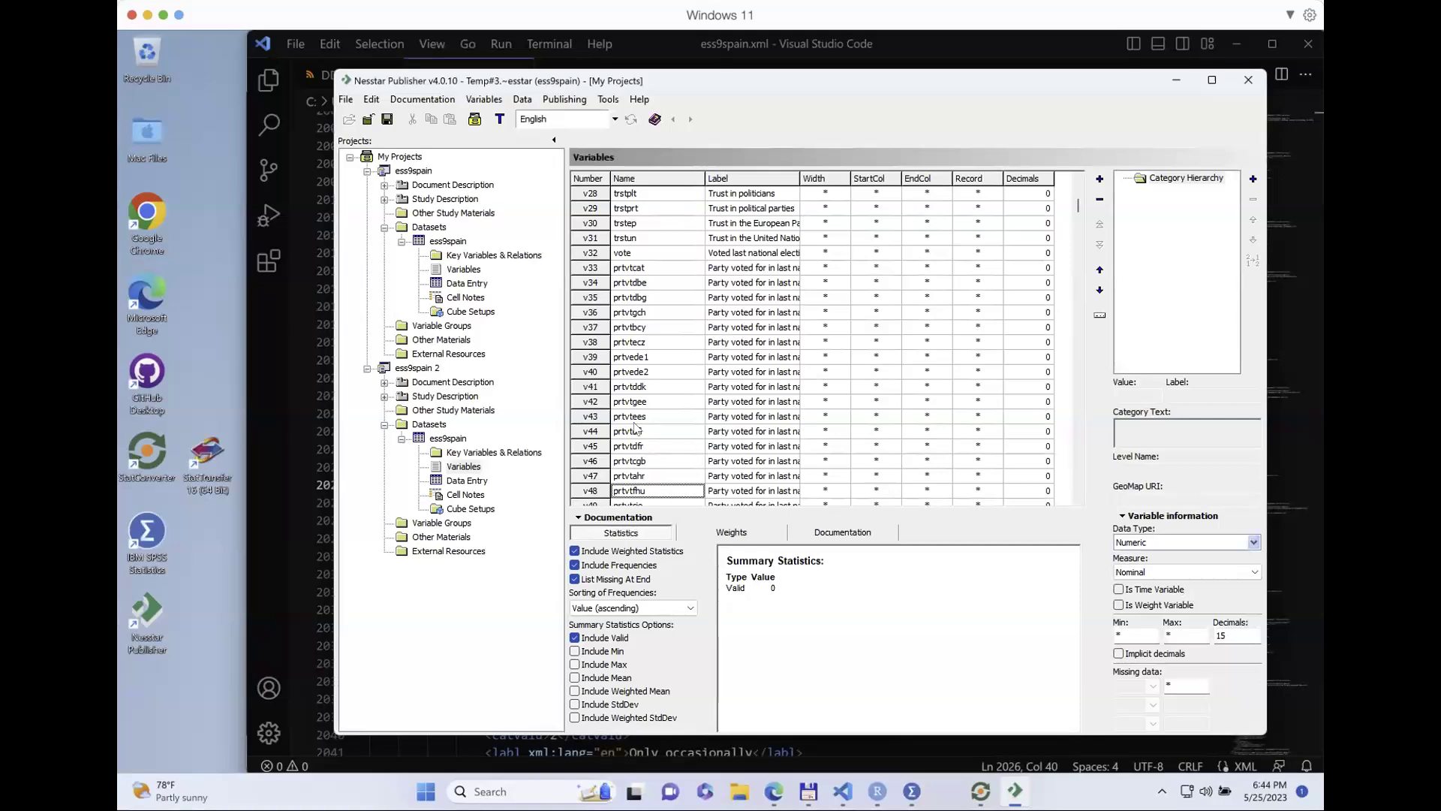
{"action": "left_click", "coordinate": [634, 419]}
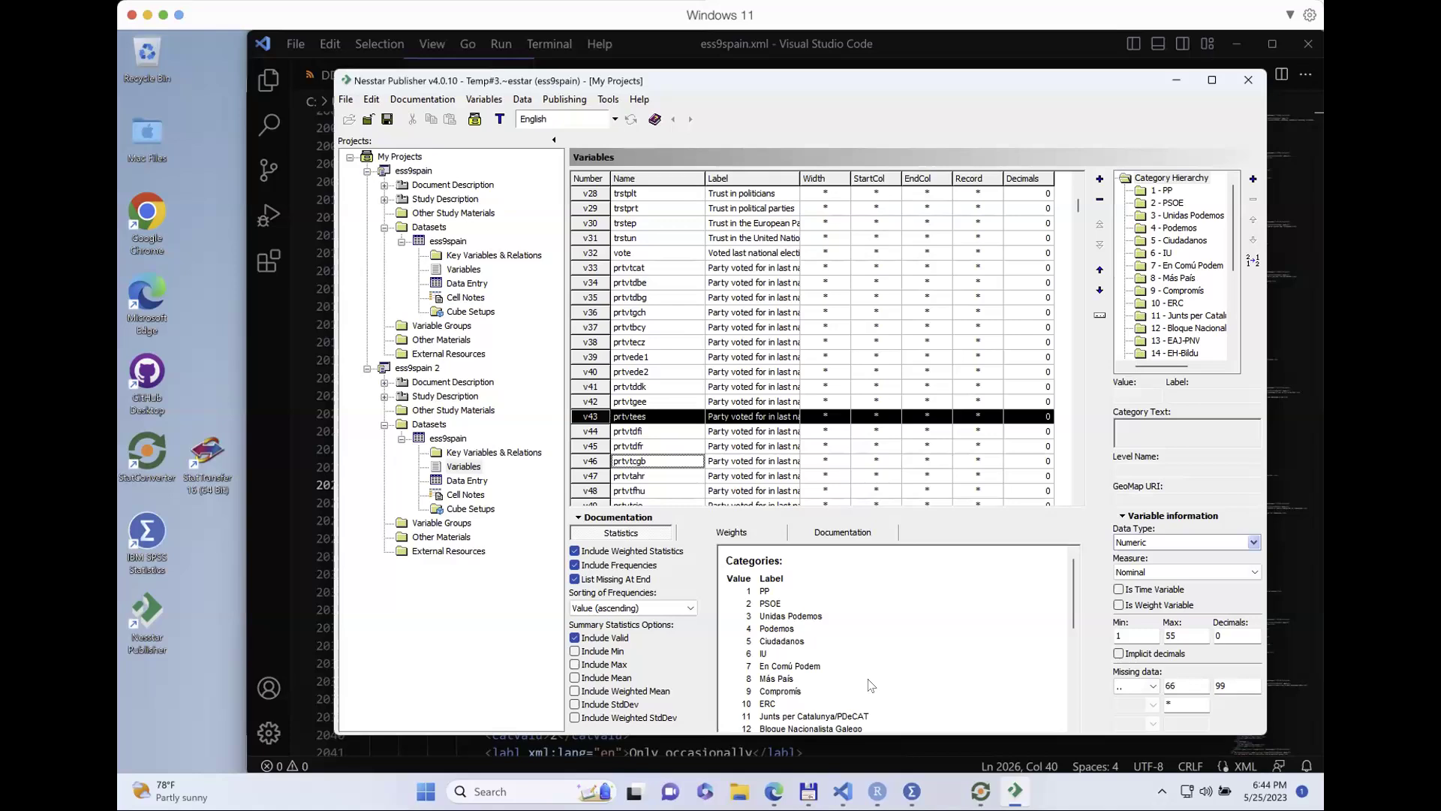
{"action": "left_click", "coordinate": [383, 185]}
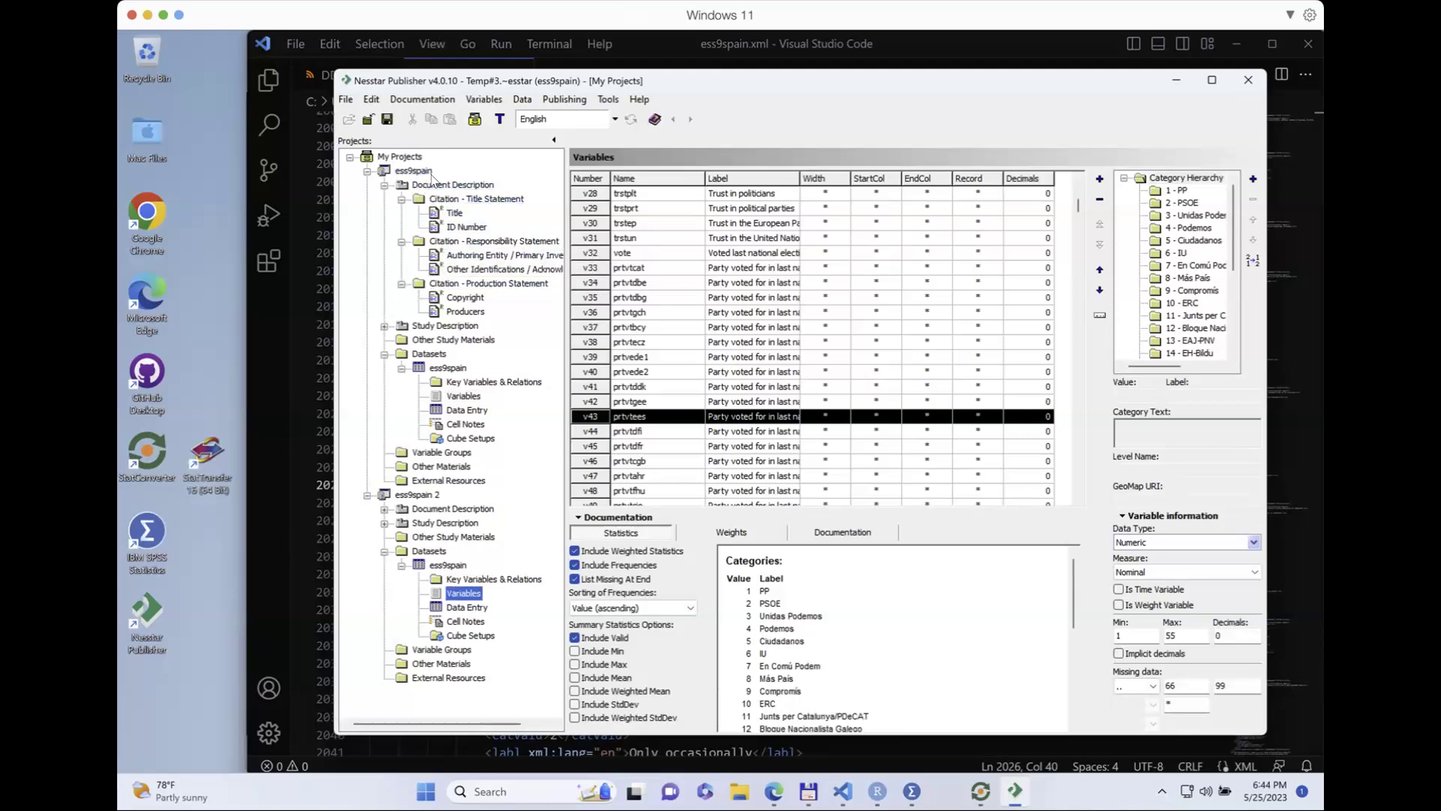
Step: Expand the first study's Study Description and view Producers, Fundings and the empty Version field
{"action": "left_click", "coordinate": [384, 326]}
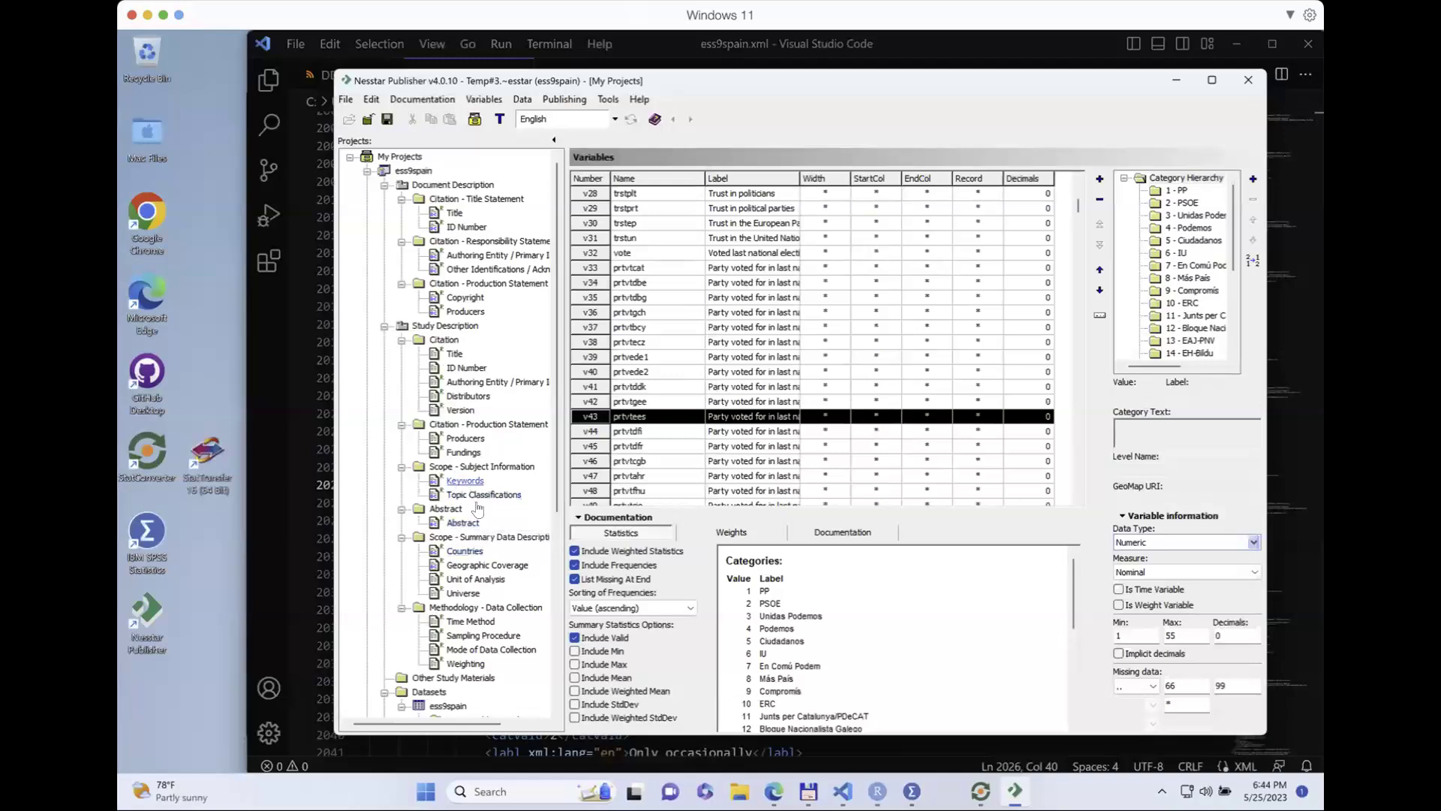
{"action": "left_click", "coordinate": [461, 440]}
{"action": "left_click", "coordinate": [461, 452]}
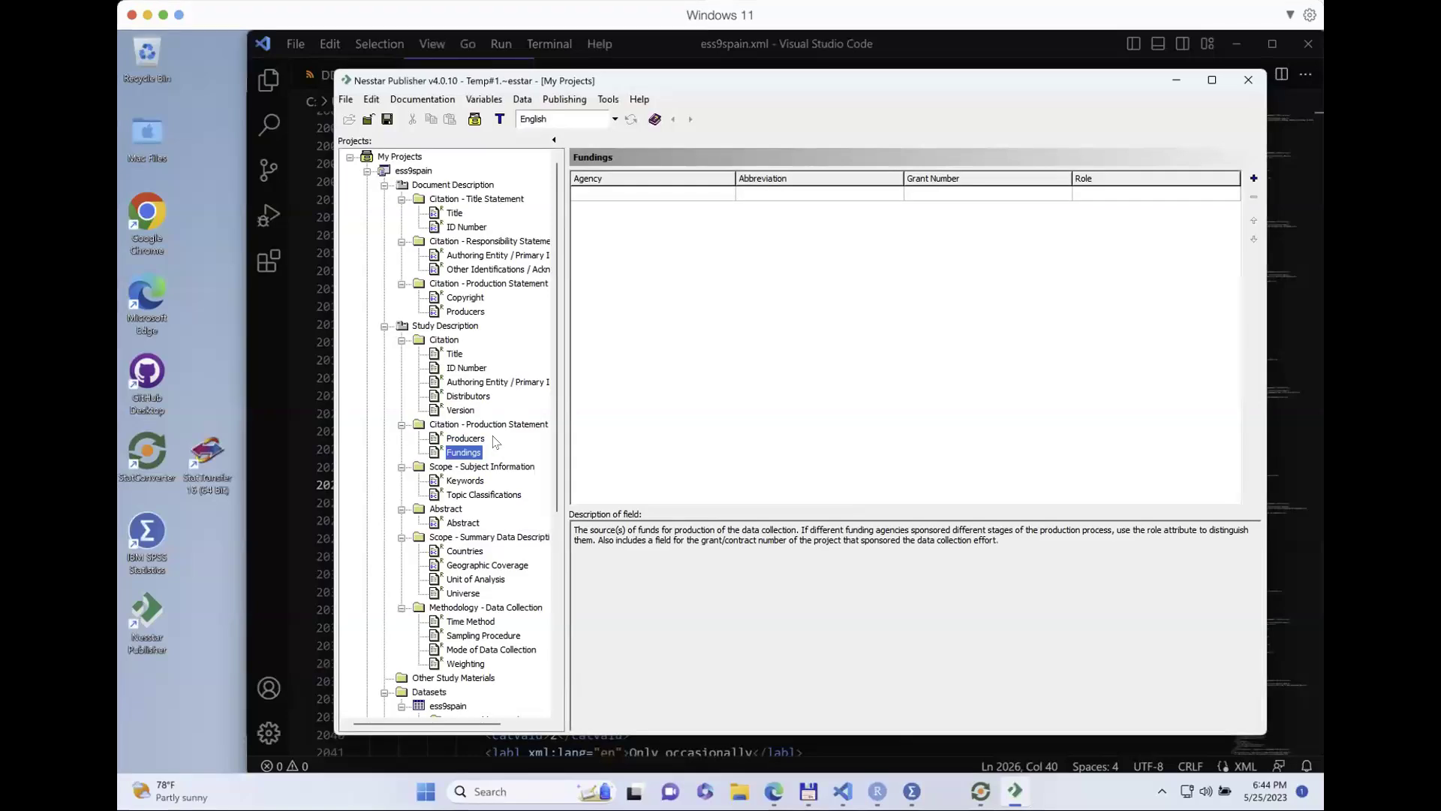
{"action": "left_click", "coordinate": [461, 412]}
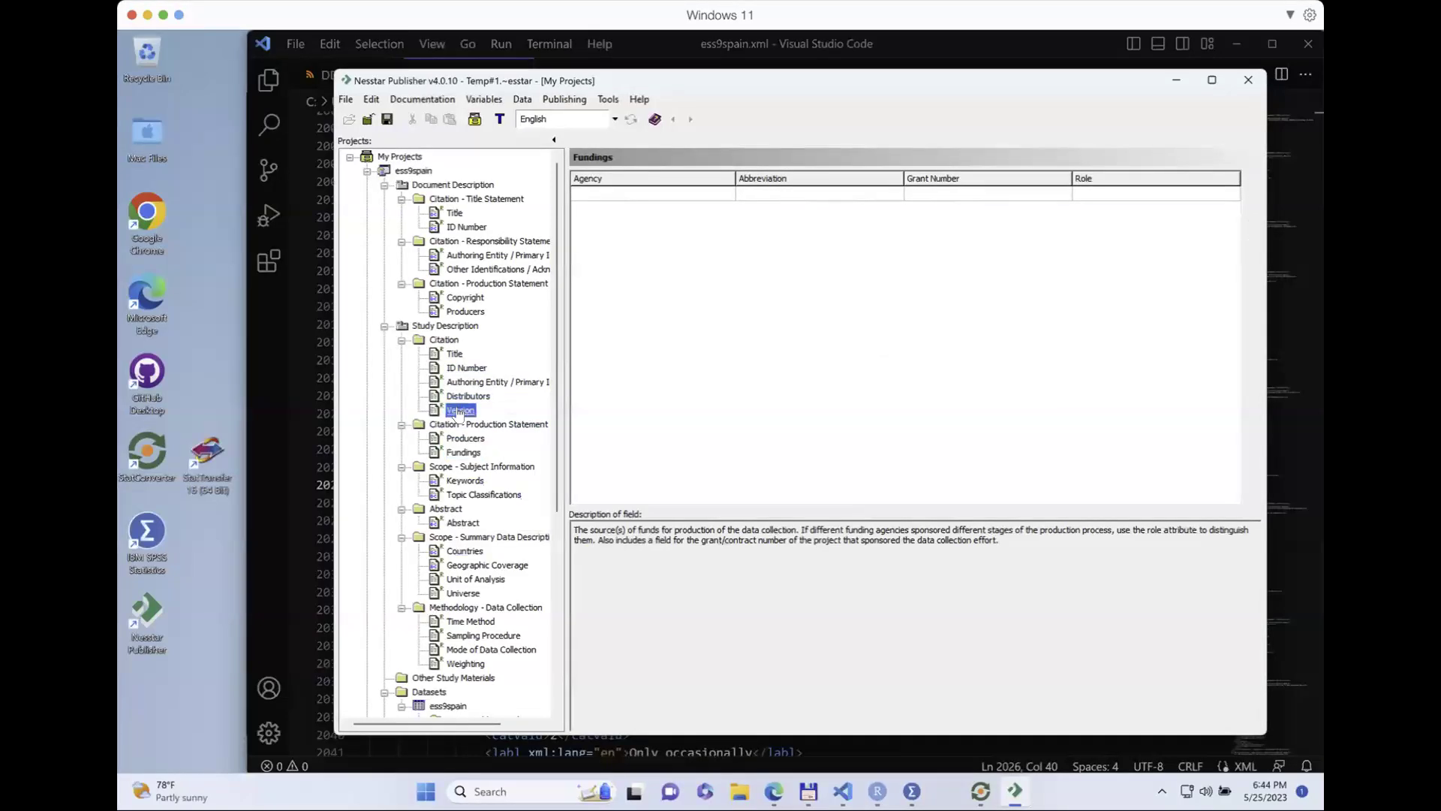
{"action": "left_click", "coordinate": [713, 297]}
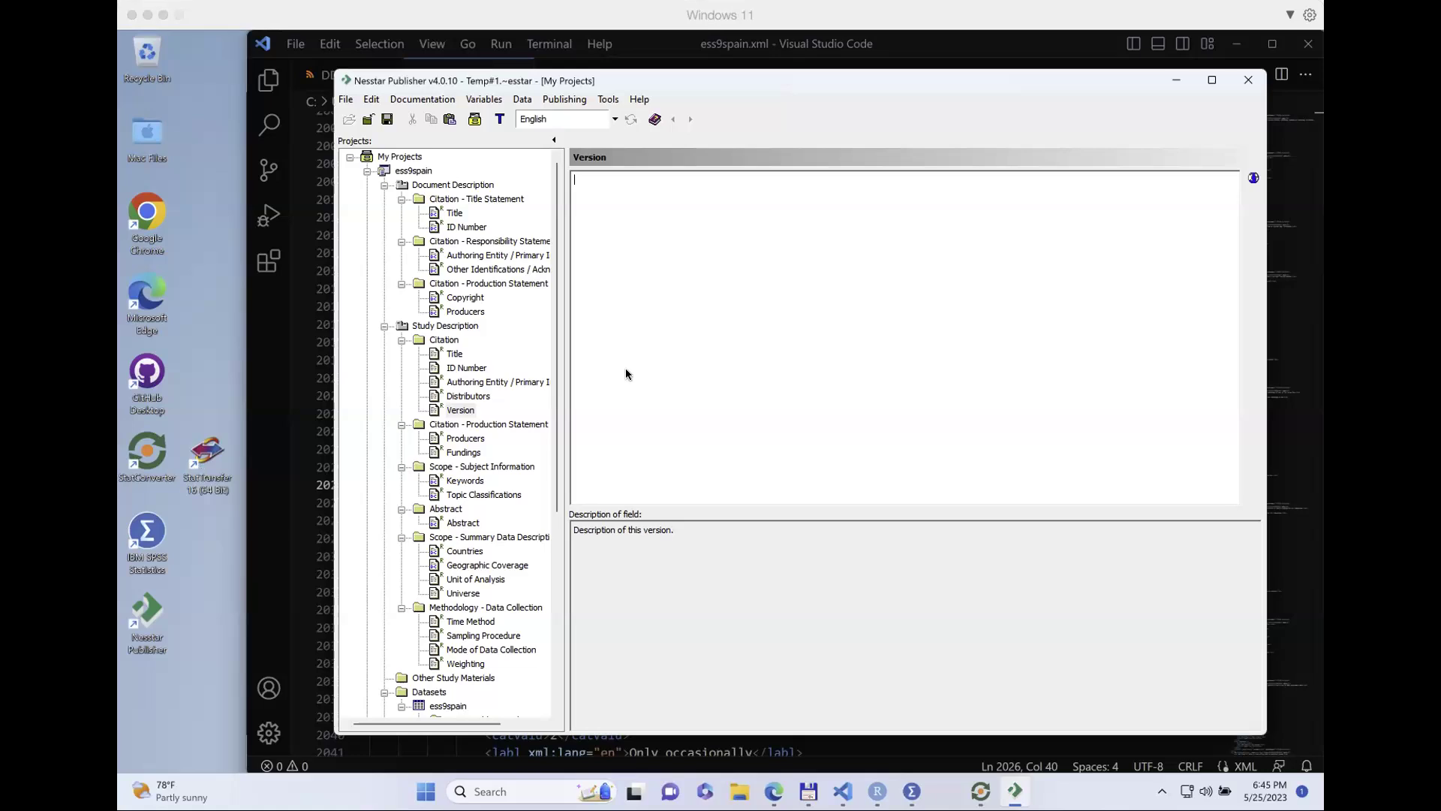
Step: Bring up Edge's 'CRAN - Package DDIwR' tab
{"action": "left_click", "coordinate": [774, 792]}
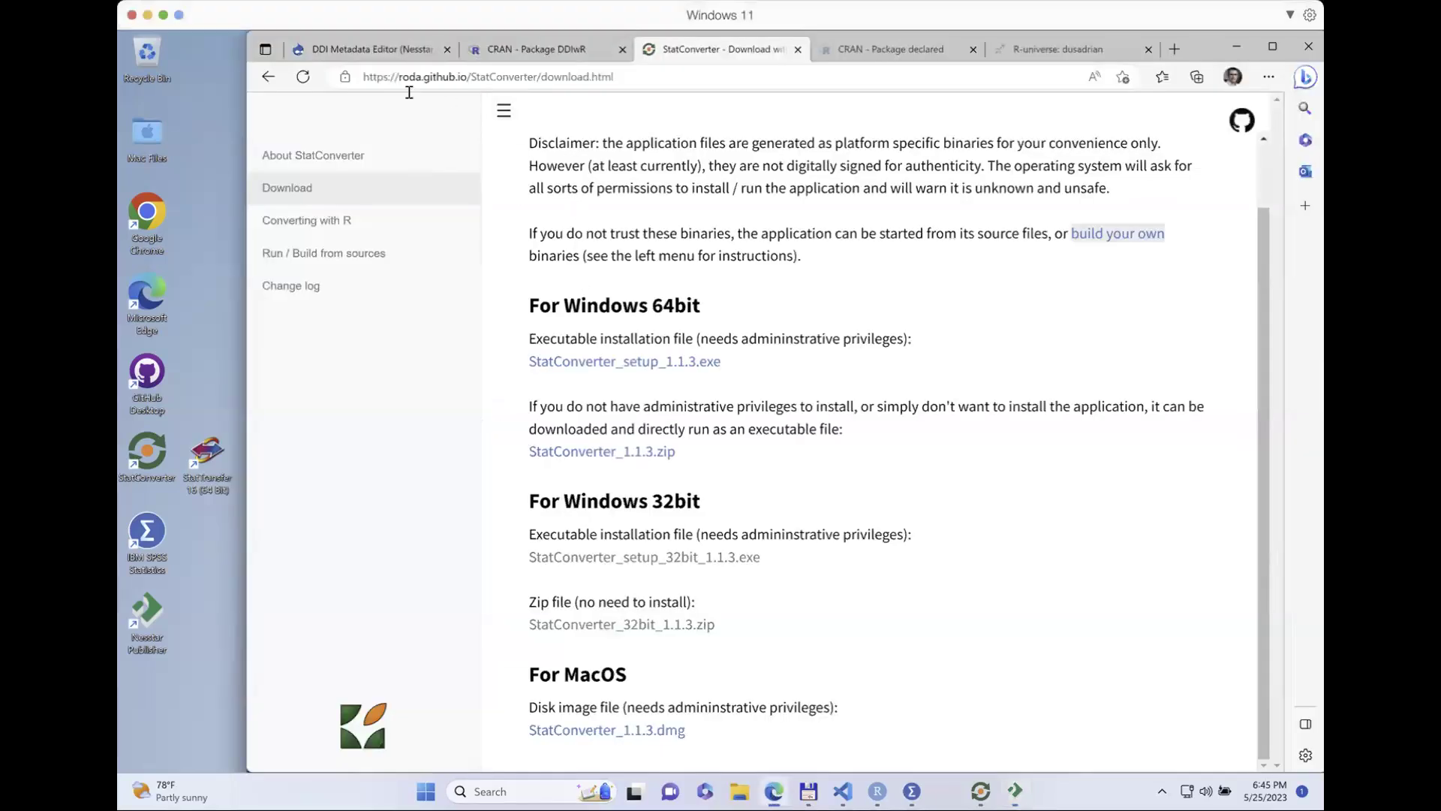
{"action": "left_click", "coordinate": [545, 54]}
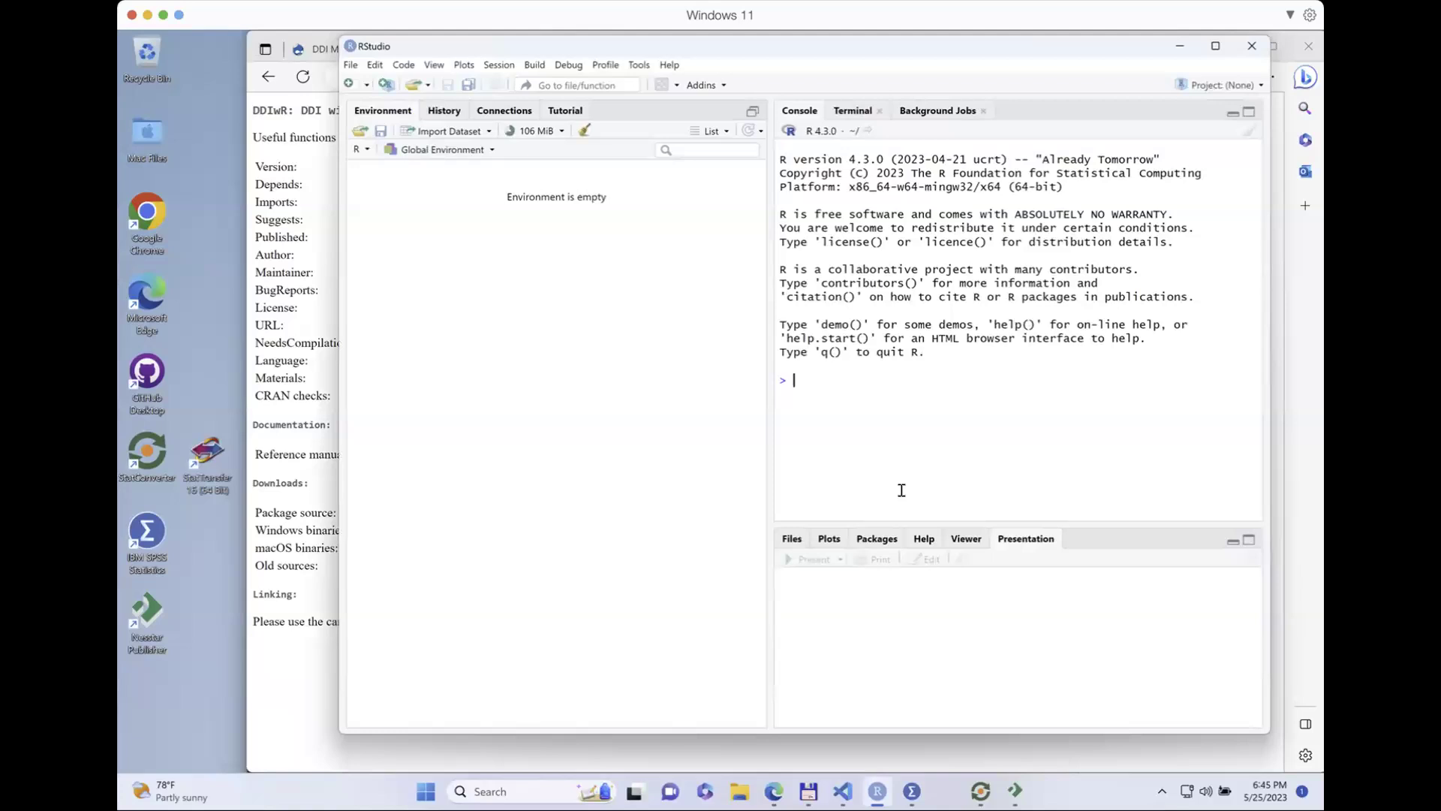
Step: Load library(DDIwR) and open the ?convert help page
{"action": "type", "text": "library(DDIwR"}
{"action": "key", "text": "Return"}
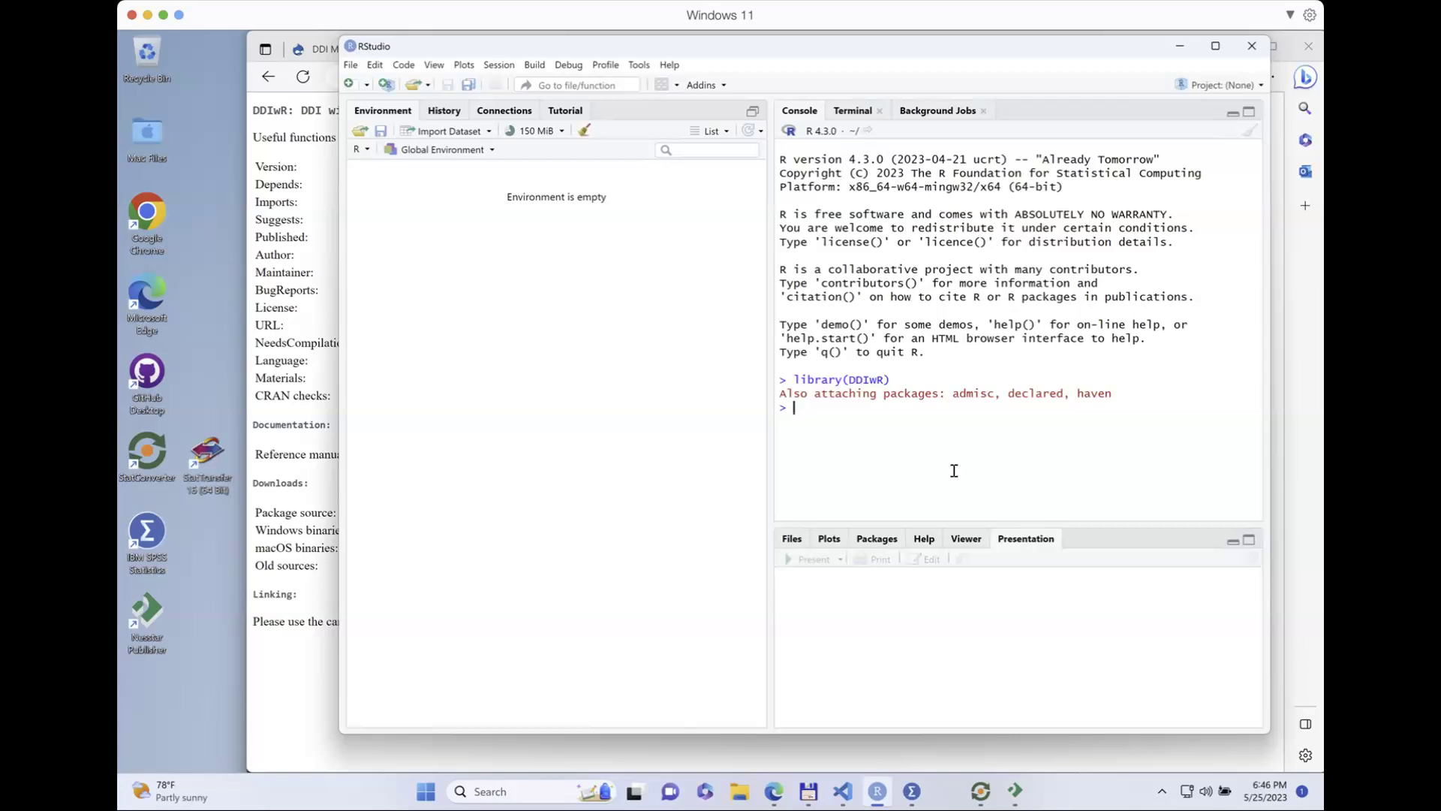
{"action": "type", "text": "?convert"}
{"action": "key", "text": "Escape"}
{"action": "key", "text": "Return"}
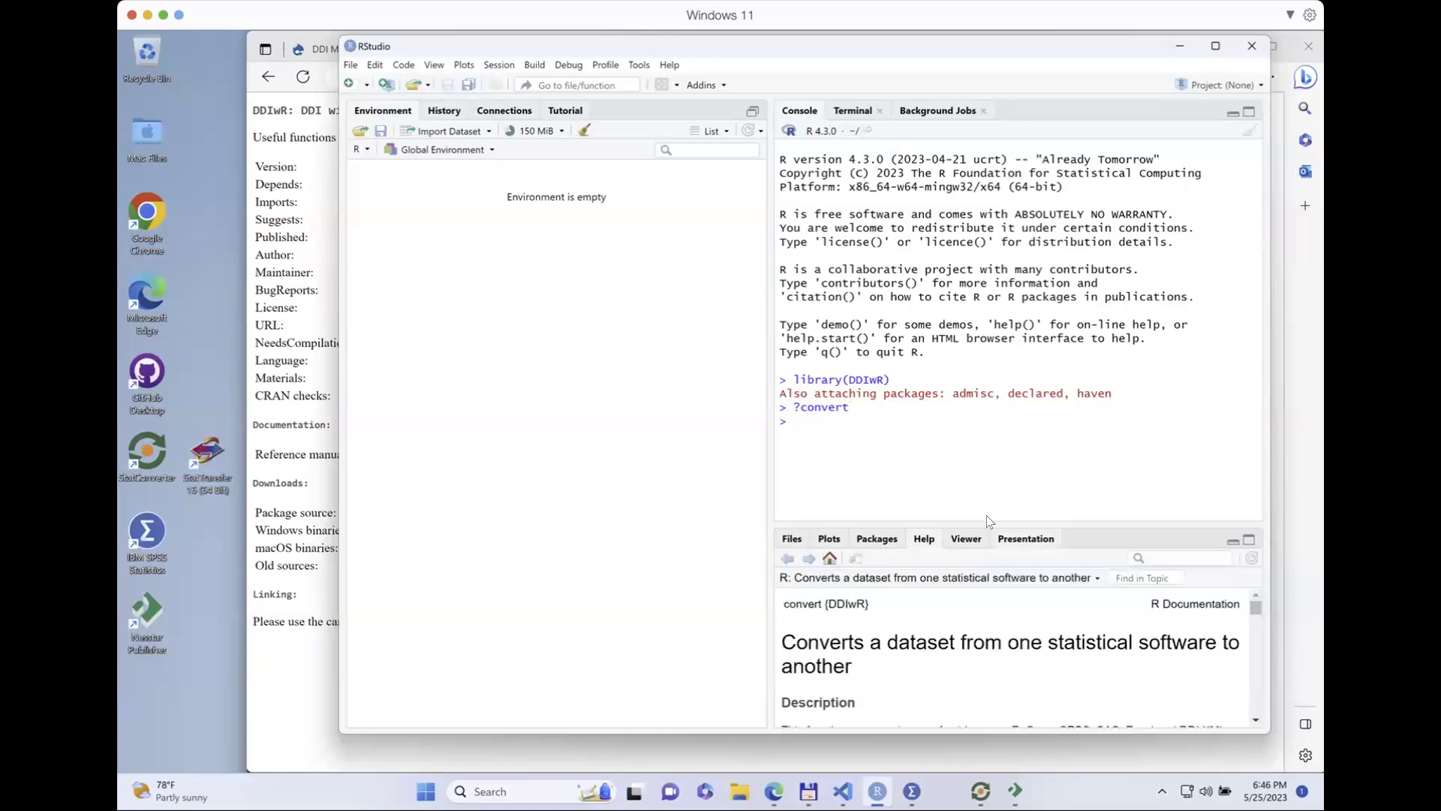
Step: Enlarge the help pane and highlight declared = TRUE and recode = TRUE in Usage
{"action": "left_click_drag", "start_coordinate": [993, 371], "coordinate": [993, 373]}
{"action": "scroll", "coordinate": [975, 582], "scroll_direction": "down", "scroll_amount": 7}
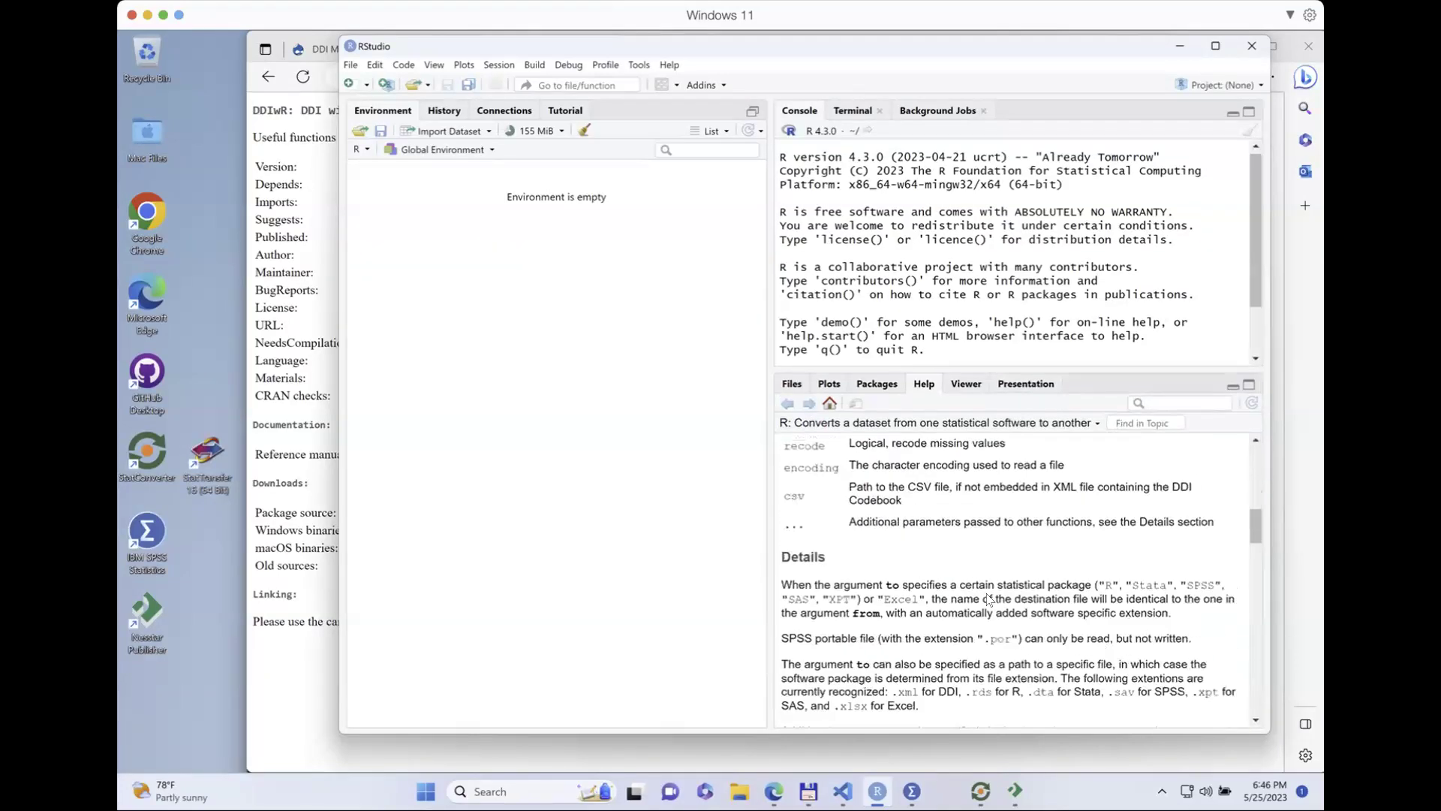
{"action": "scroll", "coordinate": [975, 582], "scroll_direction": "up", "scroll_amount": 1}
{"action": "scroll", "coordinate": [897, 586], "scroll_direction": "up", "scroll_amount": 5}
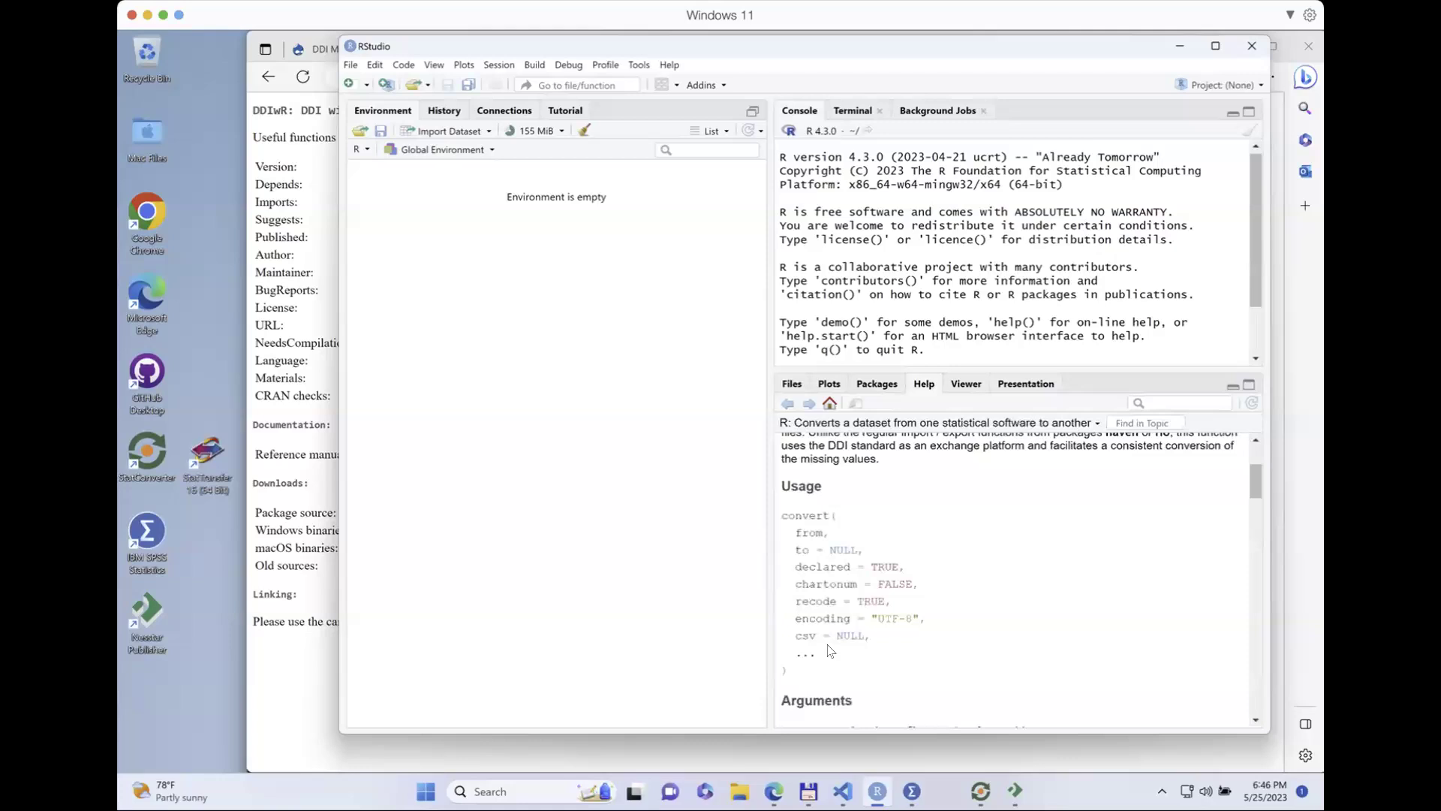
{"action": "double_click", "coordinate": [799, 565]}
{"action": "left_click_drag", "start_coordinate": [885, 564], "coordinate": [908, 566]}
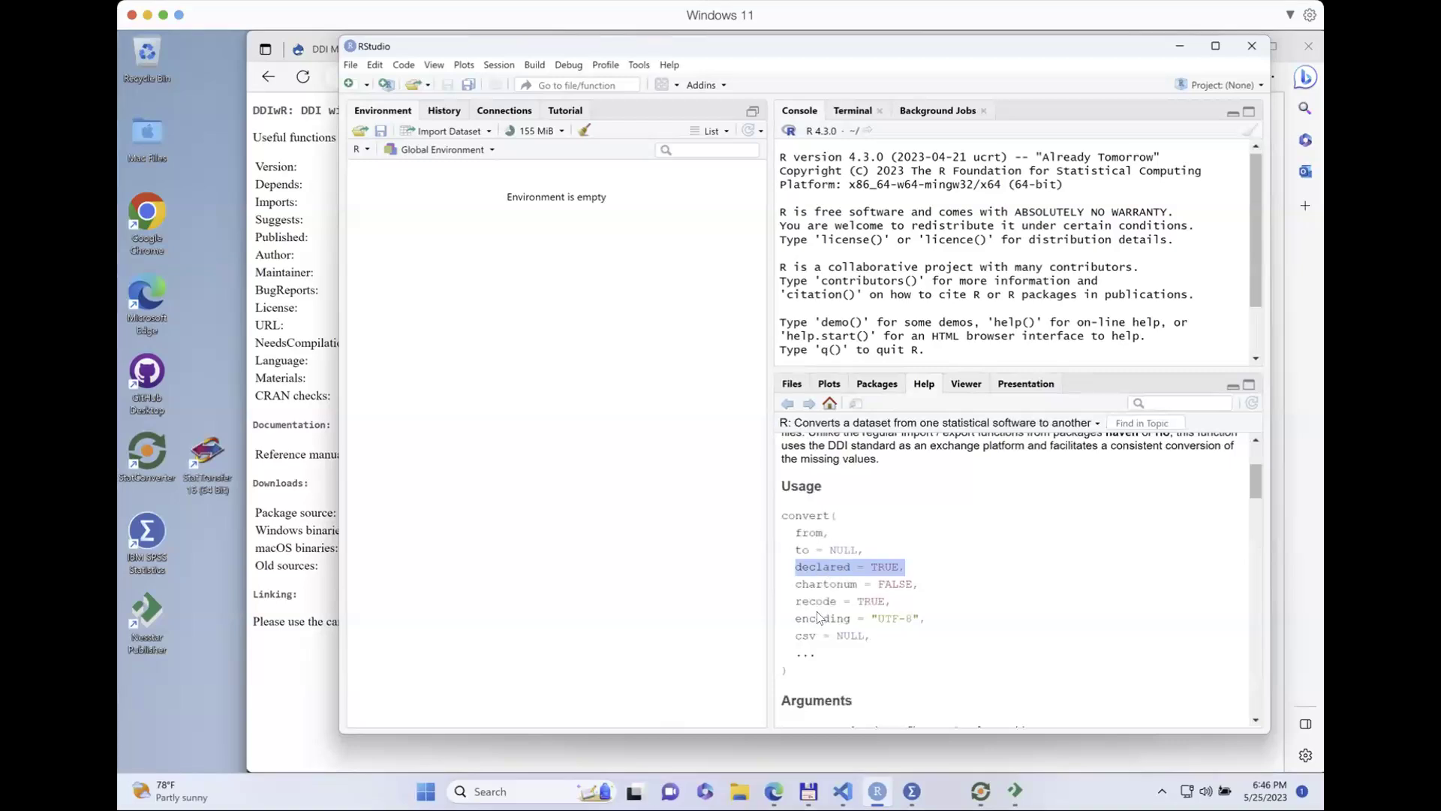
{"action": "left_click_drag", "start_coordinate": [796, 604], "coordinate": [892, 601]}
{"action": "left_click", "coordinate": [980, 790]}
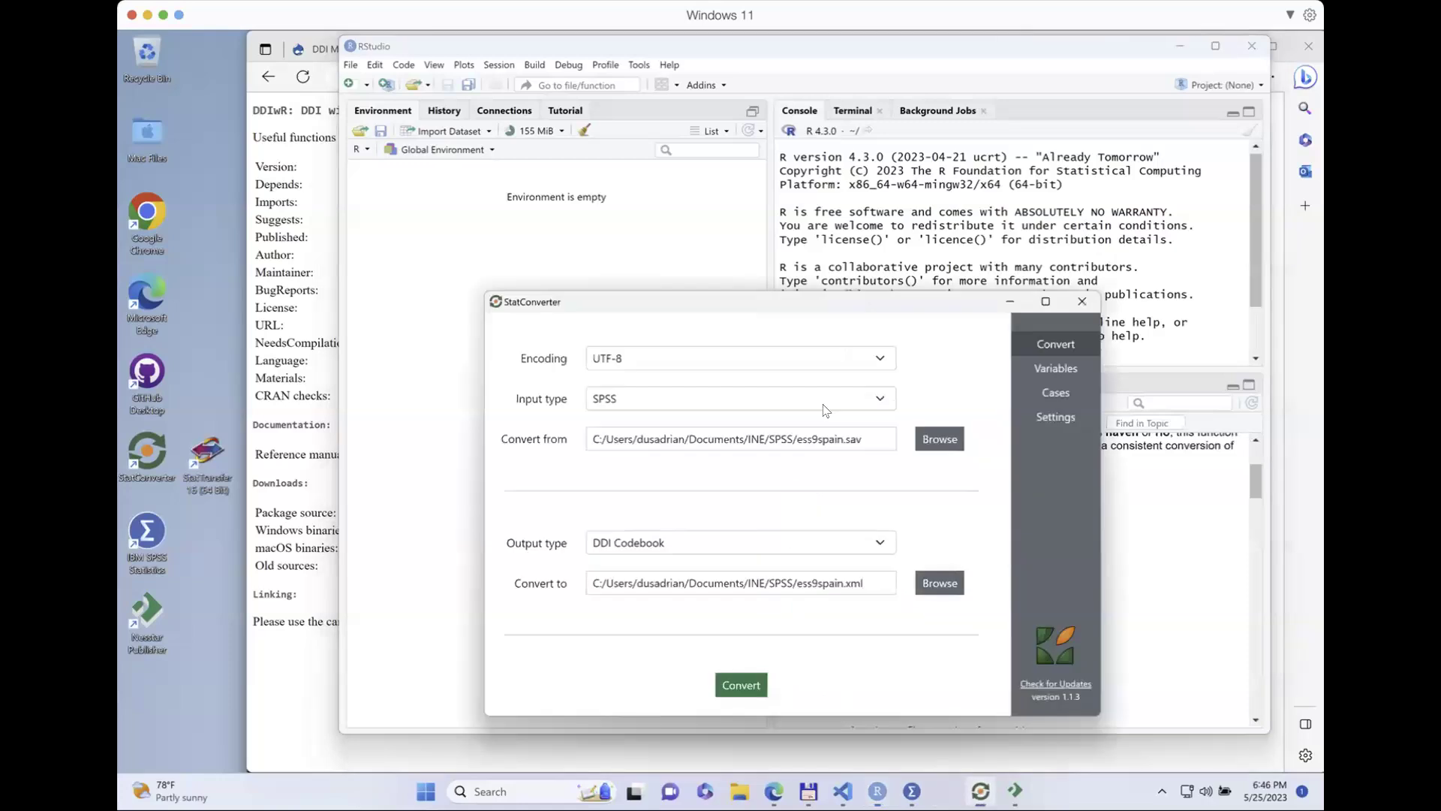
{"action": "left_click", "coordinate": [1047, 417]}
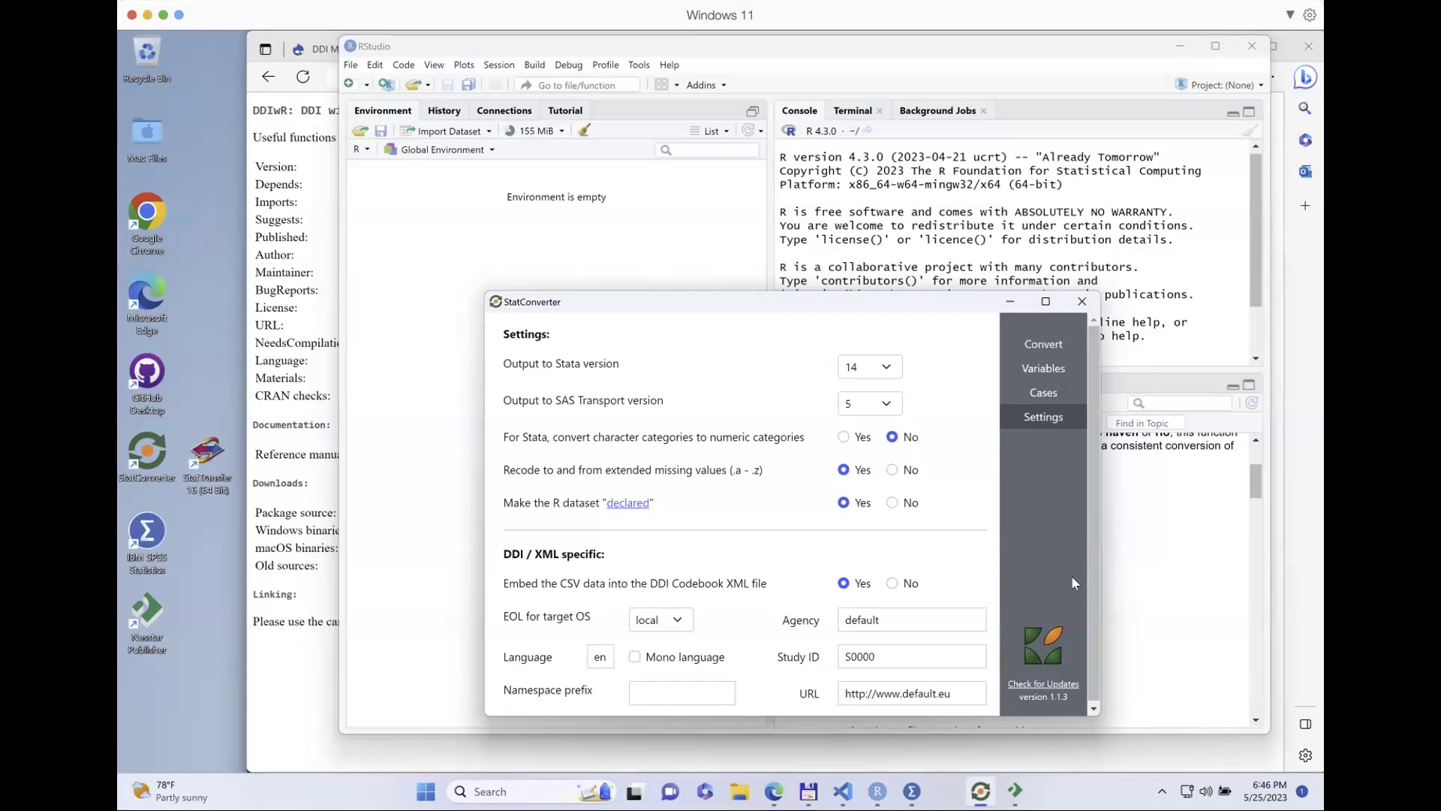
{"action": "left_click", "coordinate": [302, 304]}
{"action": "left_click", "coordinate": [863, 48]}
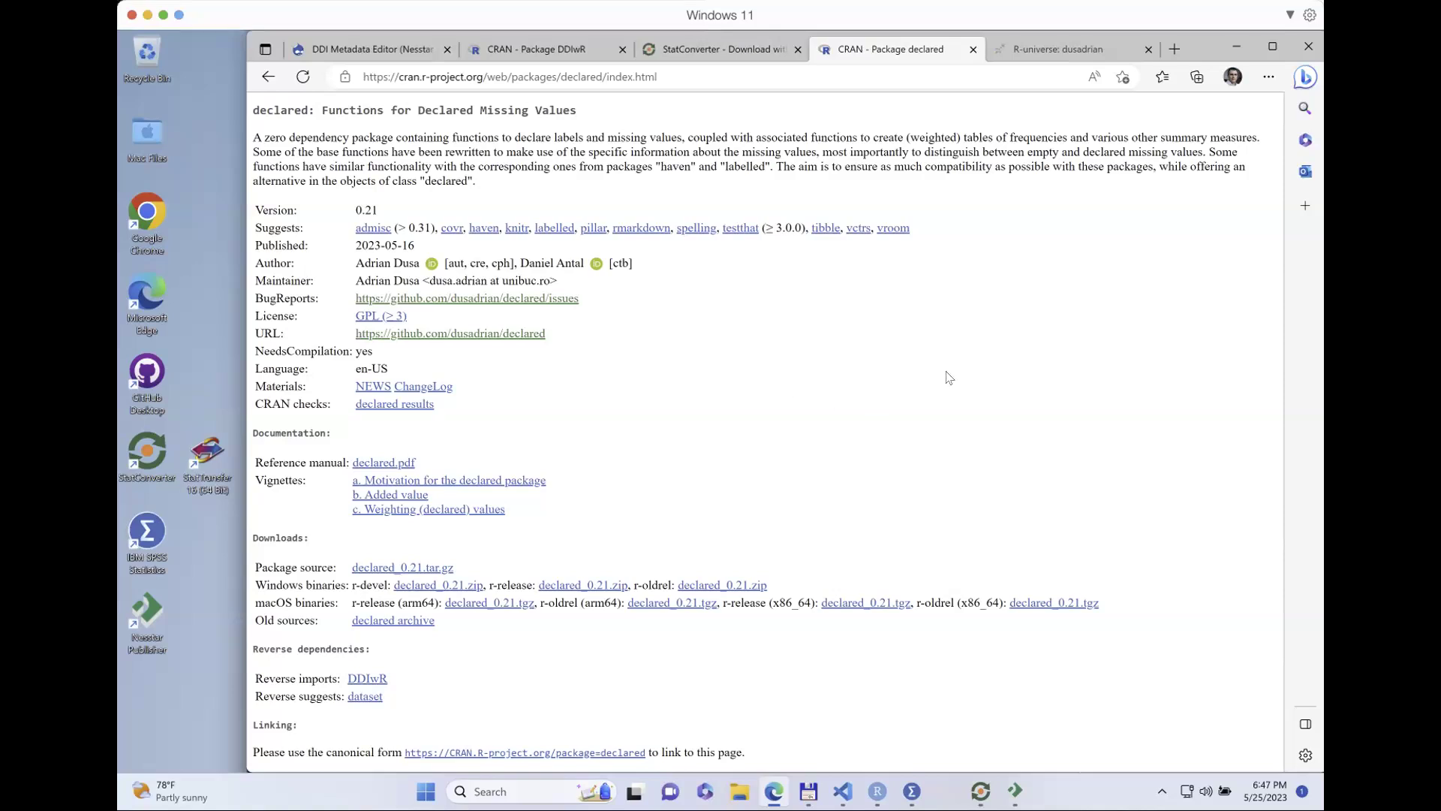
{"action": "left_click", "coordinate": [979, 791]}
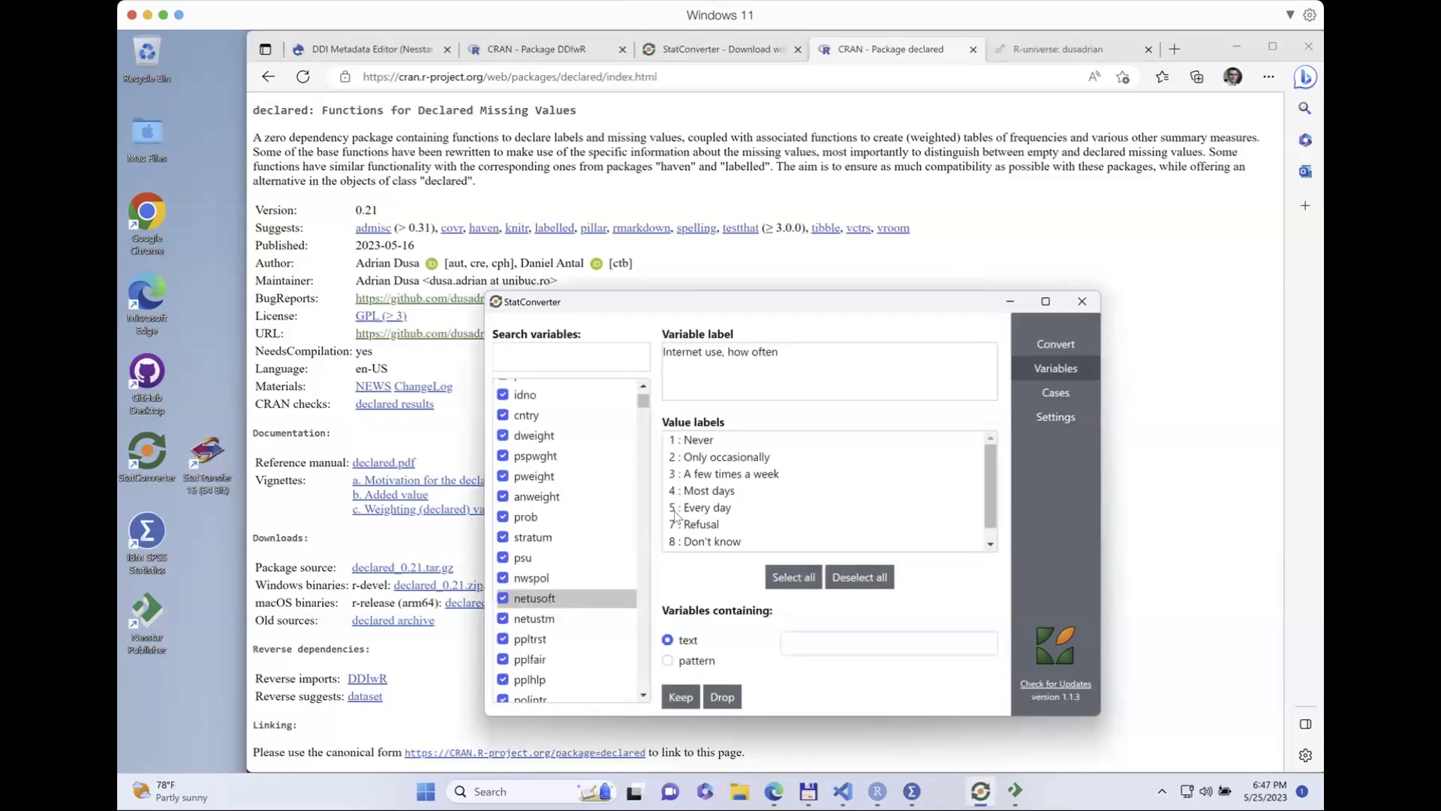
{"action": "scroll", "coordinate": [689, 503], "scroll_direction": "down", "scroll_amount": 1}
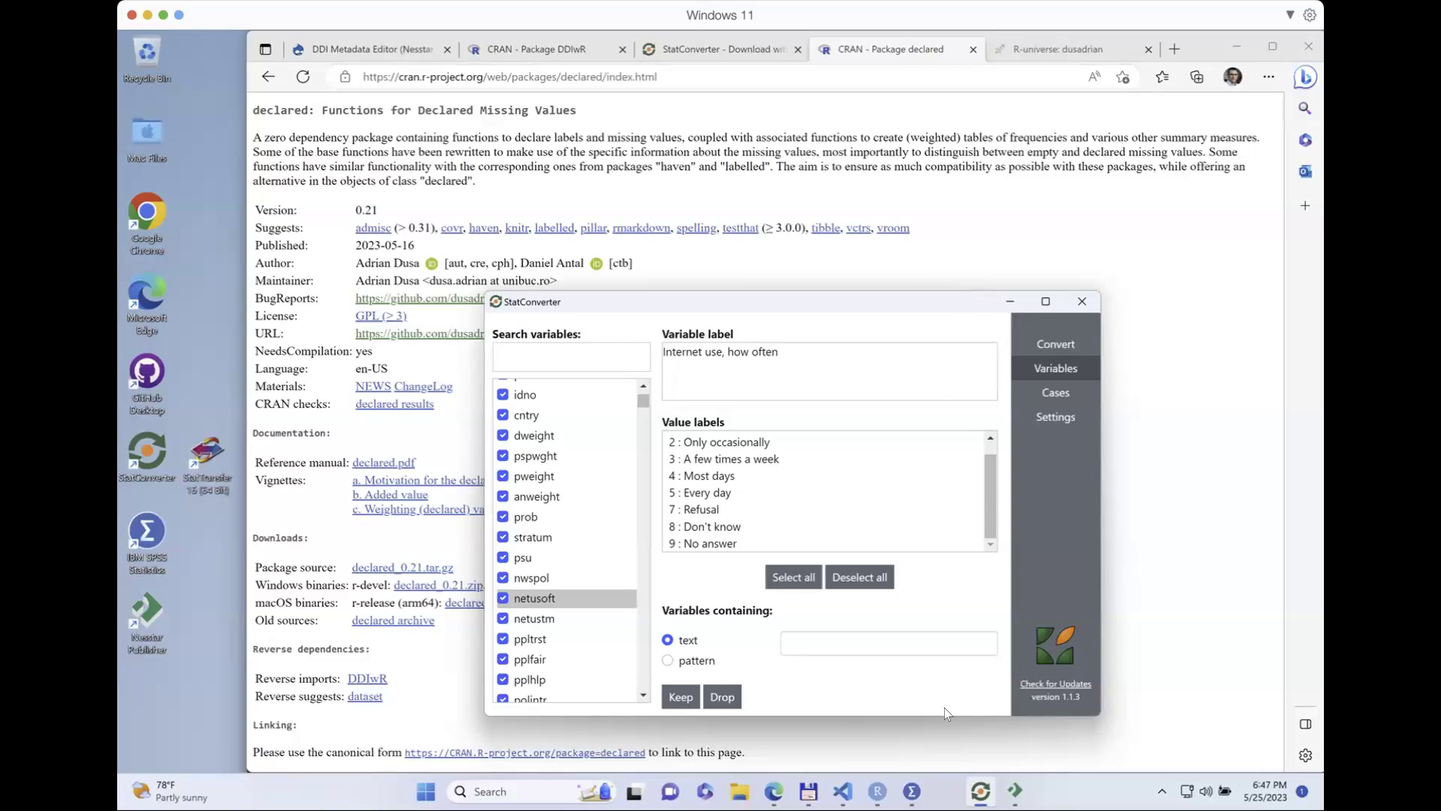
{"action": "left_click", "coordinate": [878, 791]}
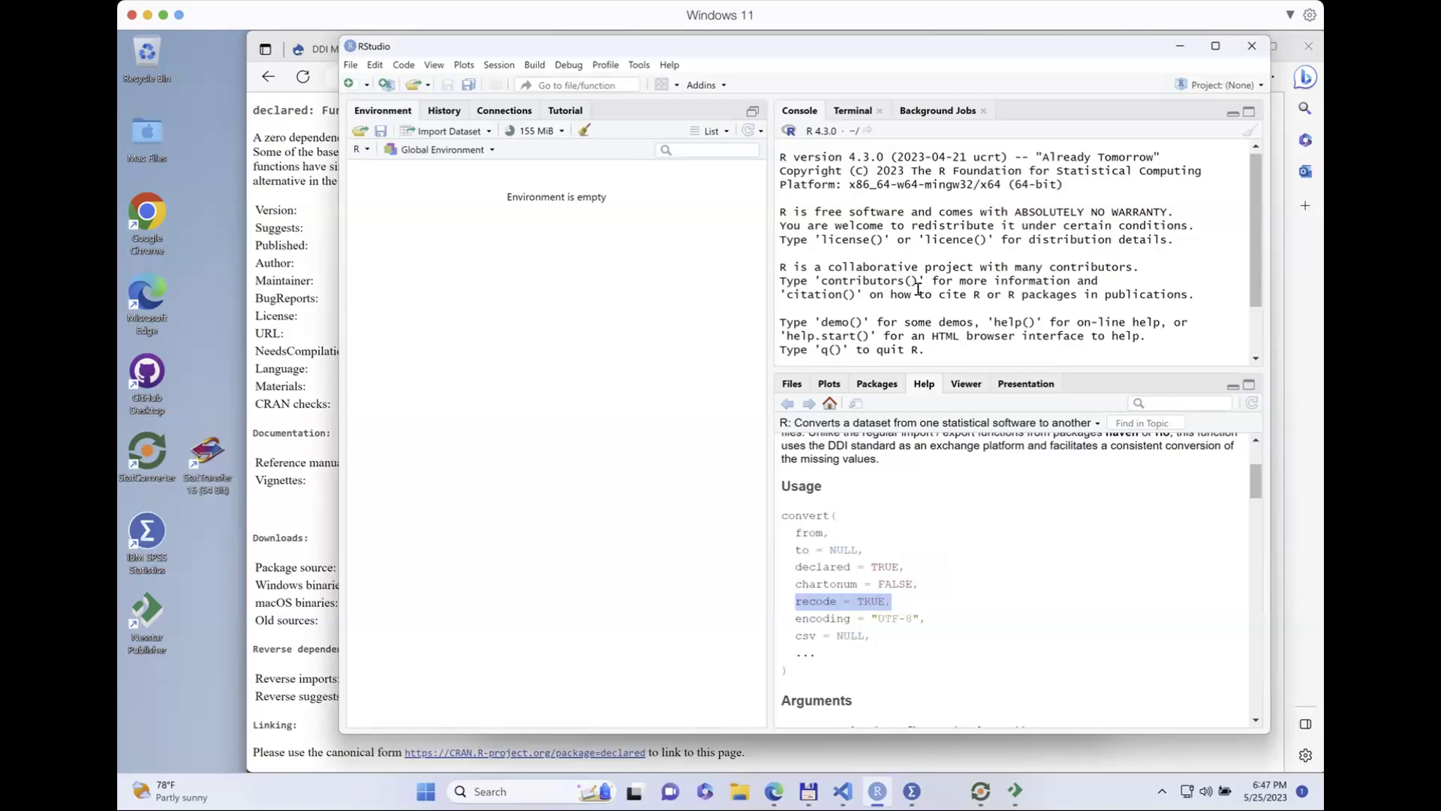
Step: Read INE/SAS/ess9spain.sas7bdat into ess with convert(), yielding 1668 obs. of 572 variables
{"action": "scroll", "coordinate": [917, 289], "scroll_direction": "down", "scroll_amount": 2}
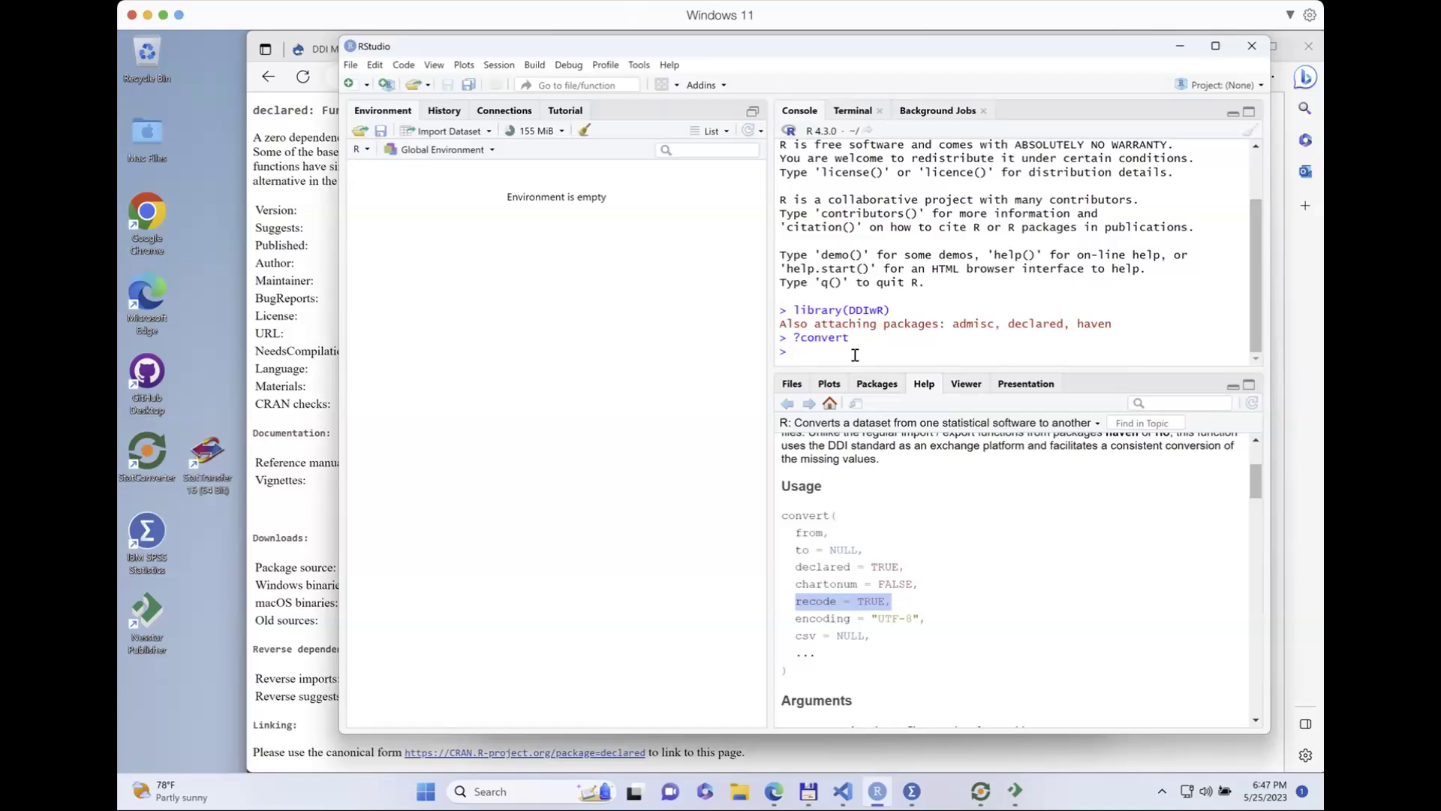
{"action": "type", "text": "ess <- convert("}
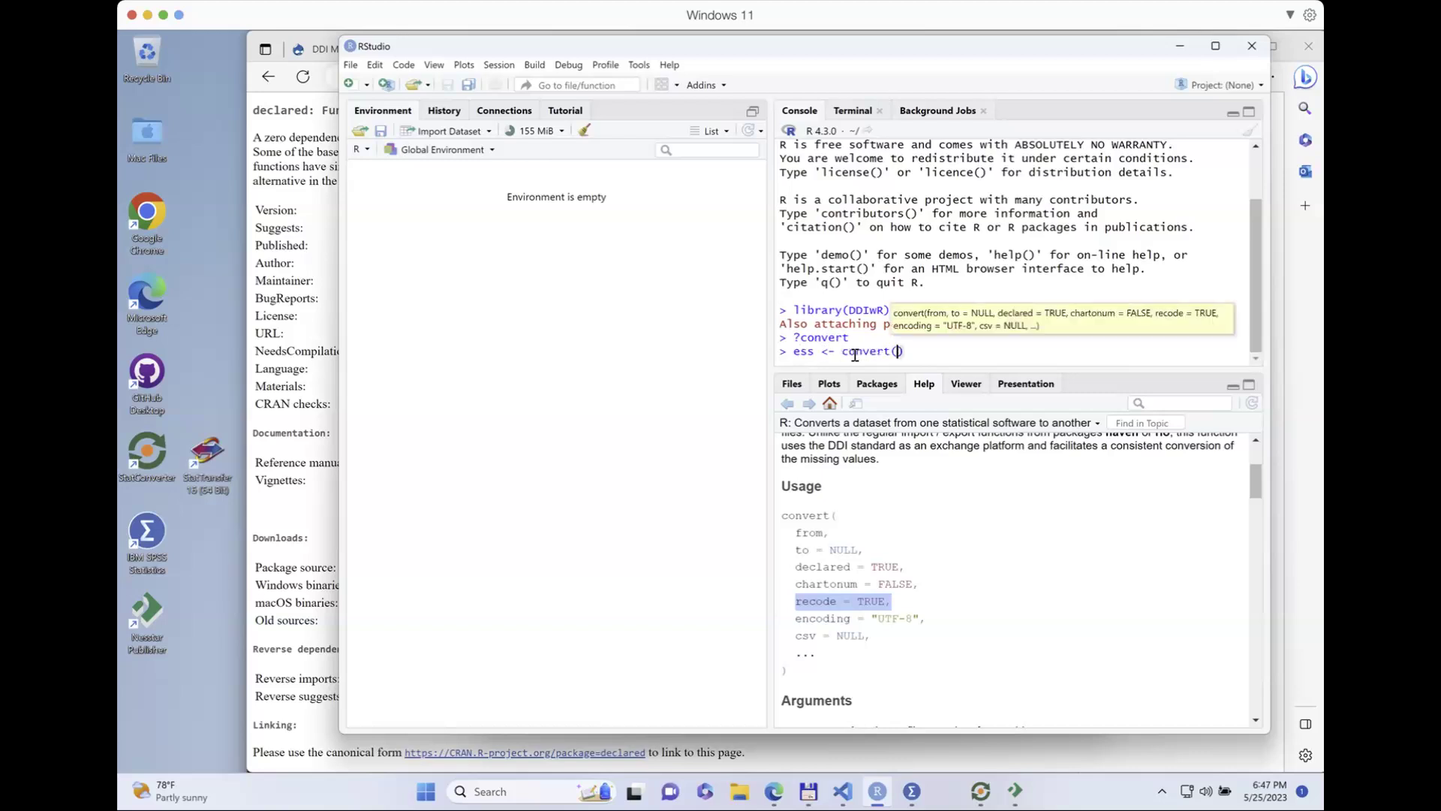
{"action": "key", "text": "shift+Return"}
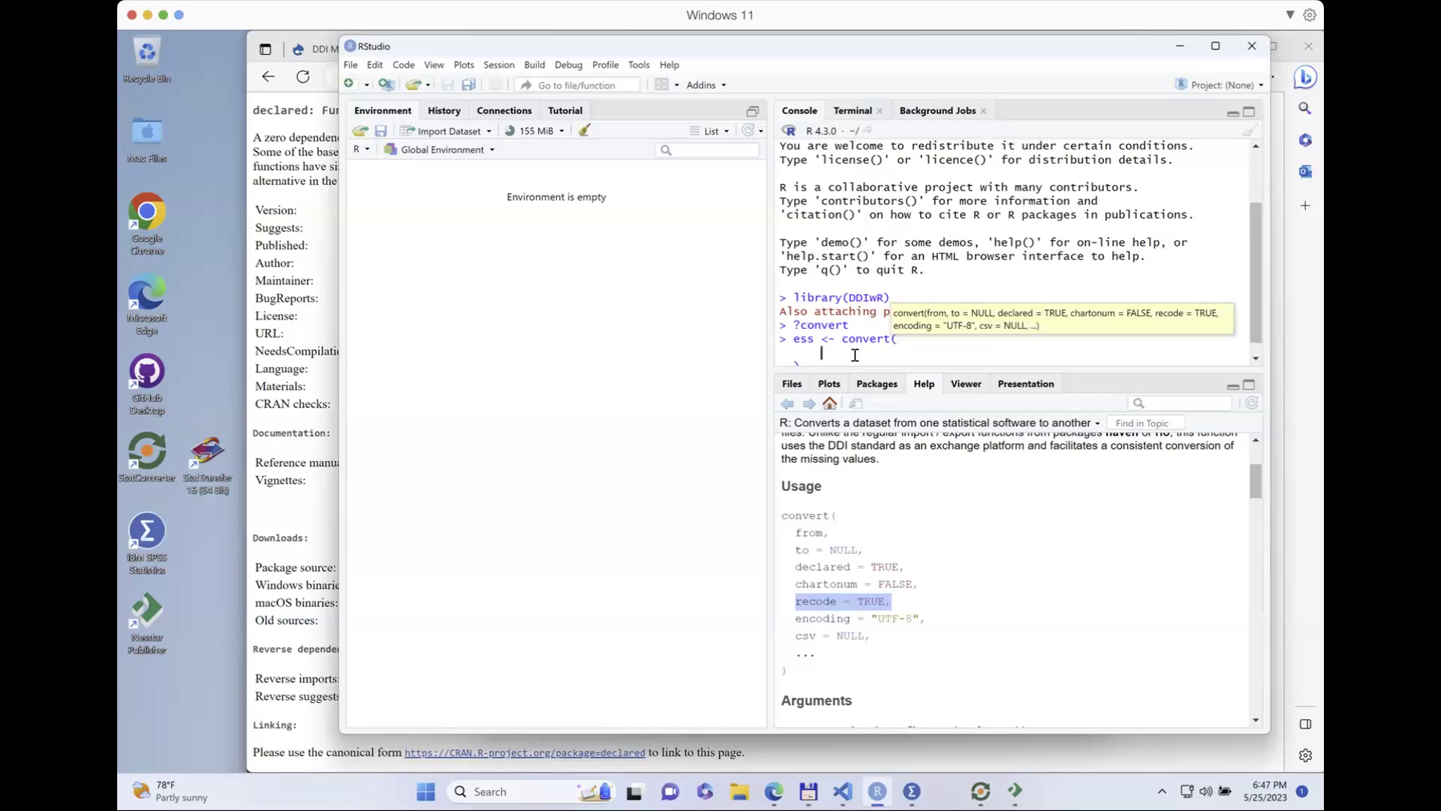
{"action": "key", "text": "BackSpace"}
{"action": "key", "text": "BackSpace"}
{"action": "key", "text": "BackSpace"}
{"action": "type", "text": "\""}
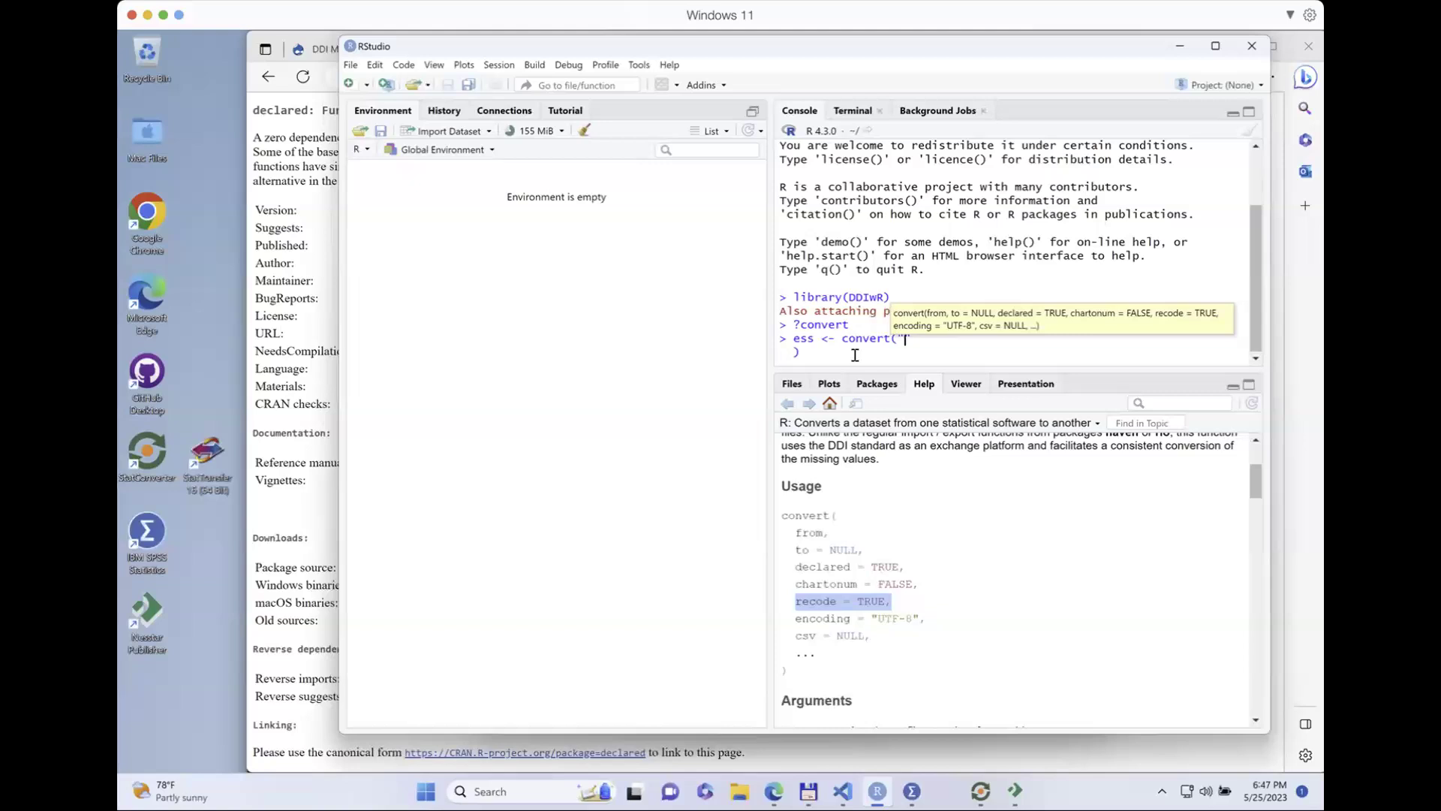
{"action": "type", "text": "INE/SAS/"}
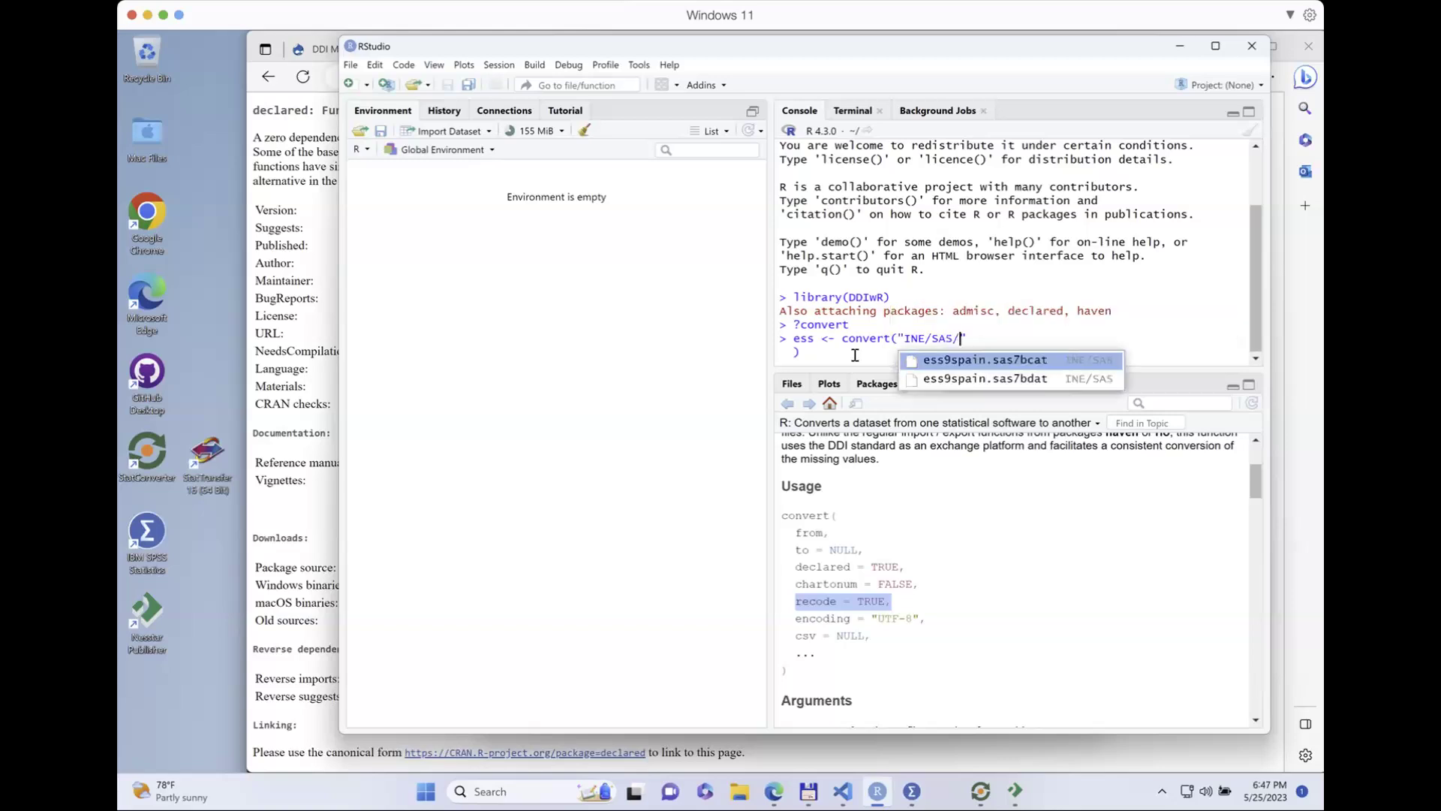
{"action": "key", "text": "Down"}
{"action": "key", "text": "Return"}
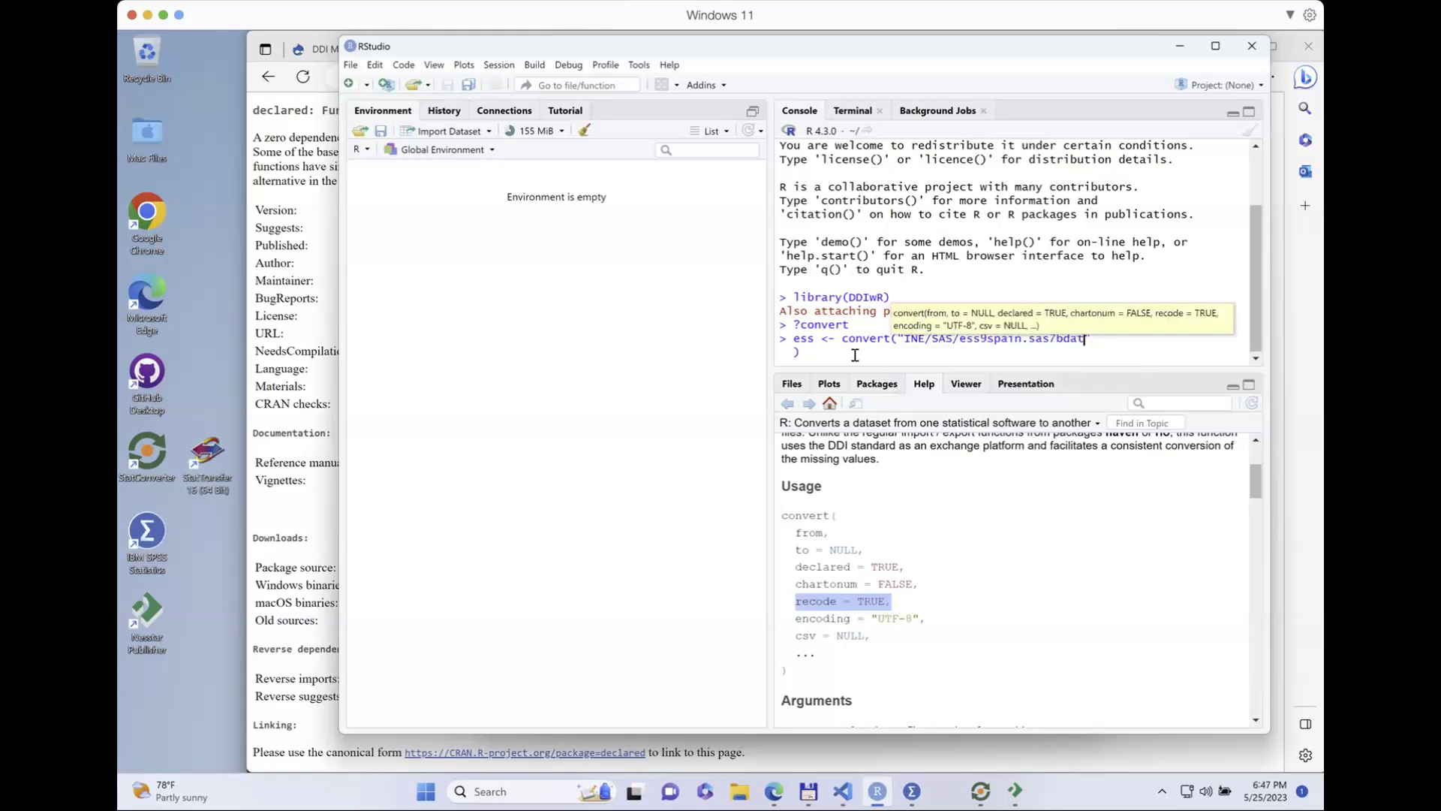
{"action": "key", "text": "BackSpace"}
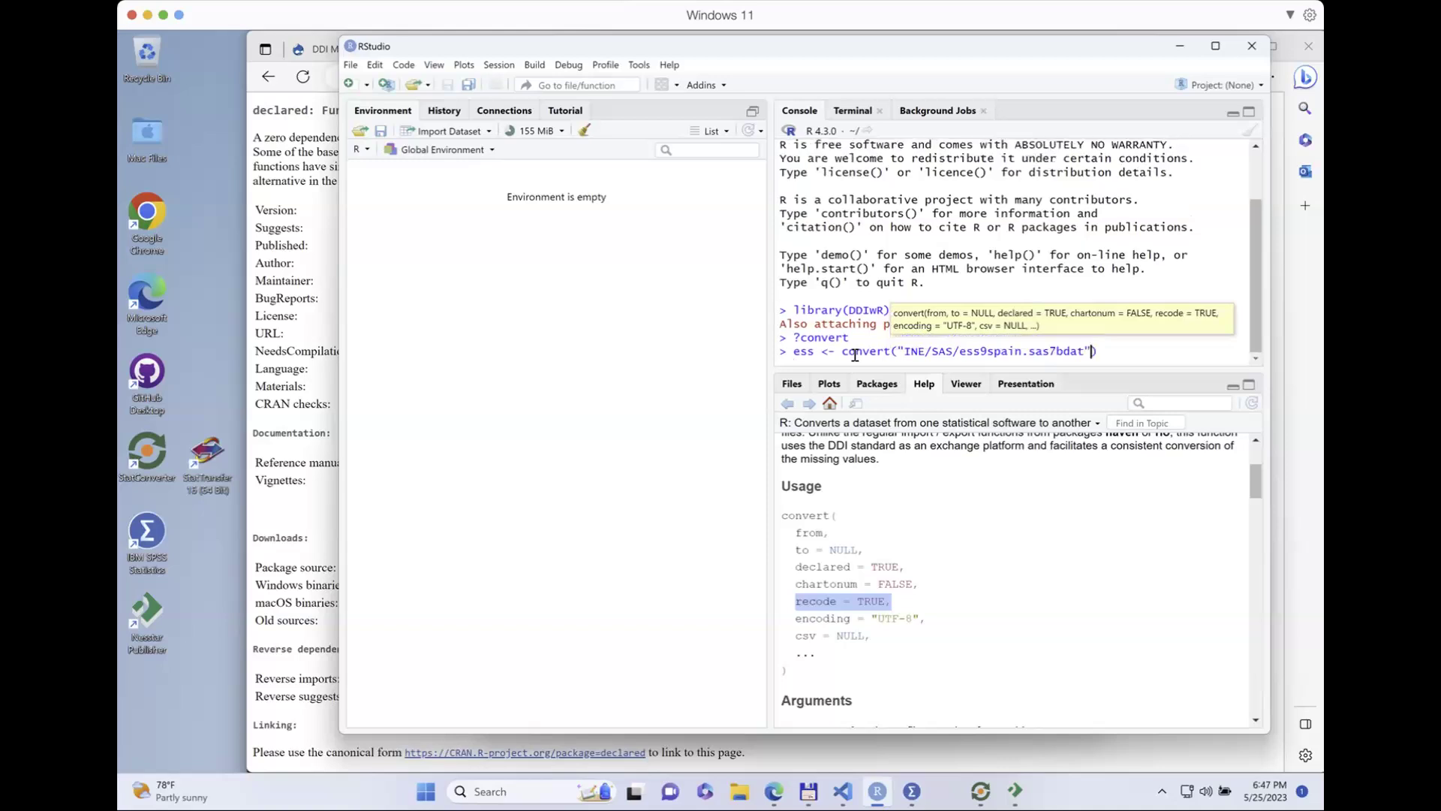
{"action": "key", "text": "Return"}
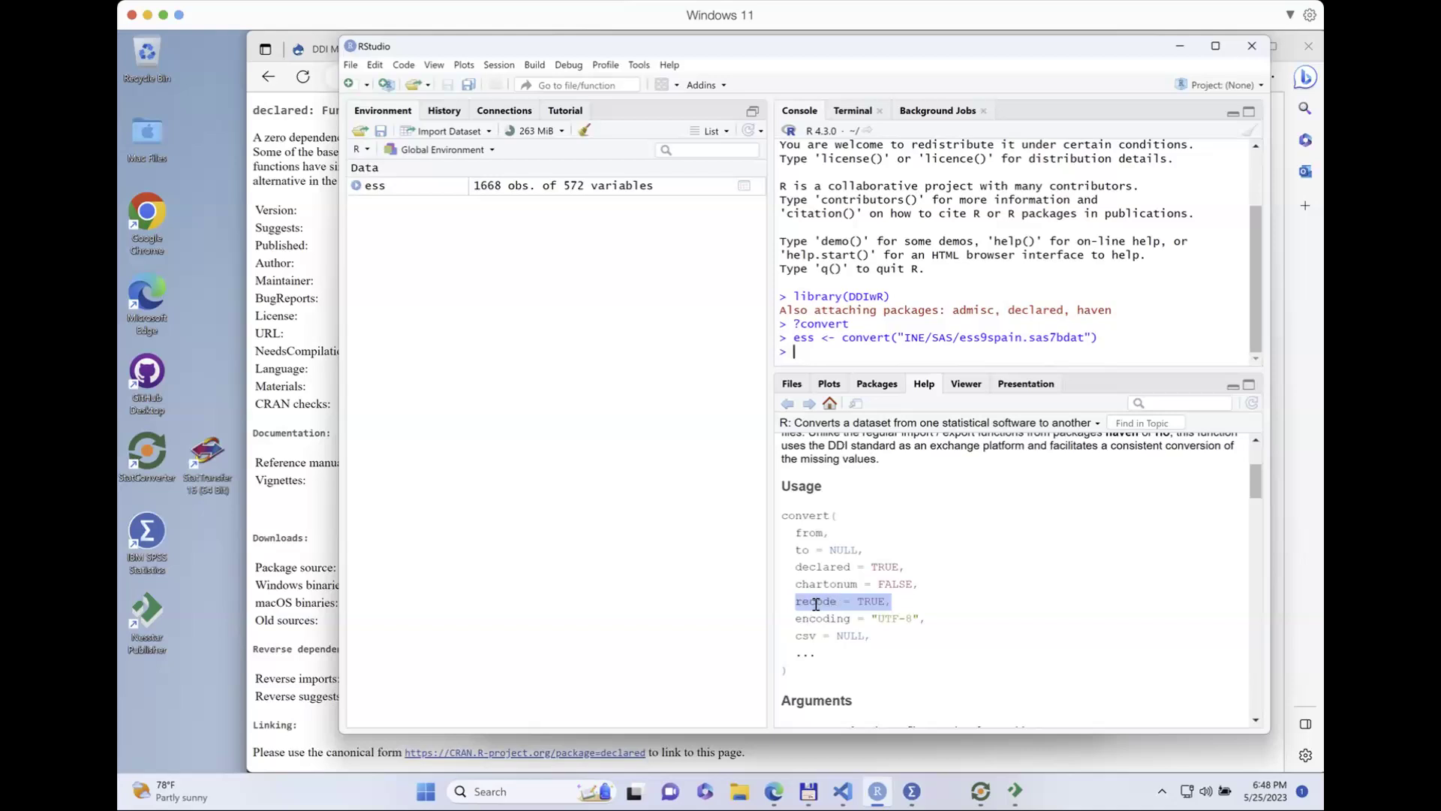
Step: Print labels(ess$NETUSOFT), showing missing codes -92, -93, -94
{"action": "type", "text": "labels(ess$n"}
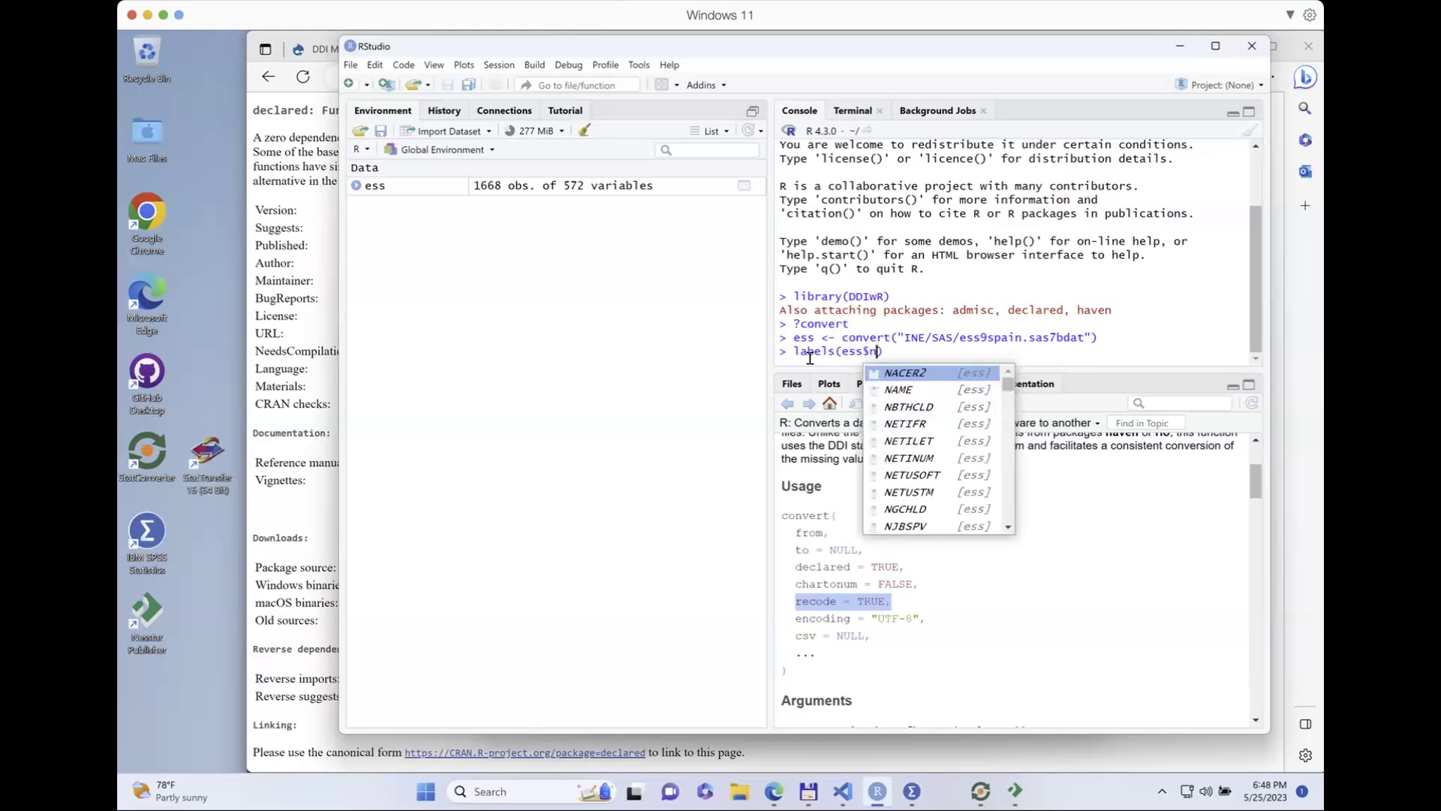
{"action": "key", "text": "BackSpace"}
{"action": "type", "text": "NET"}
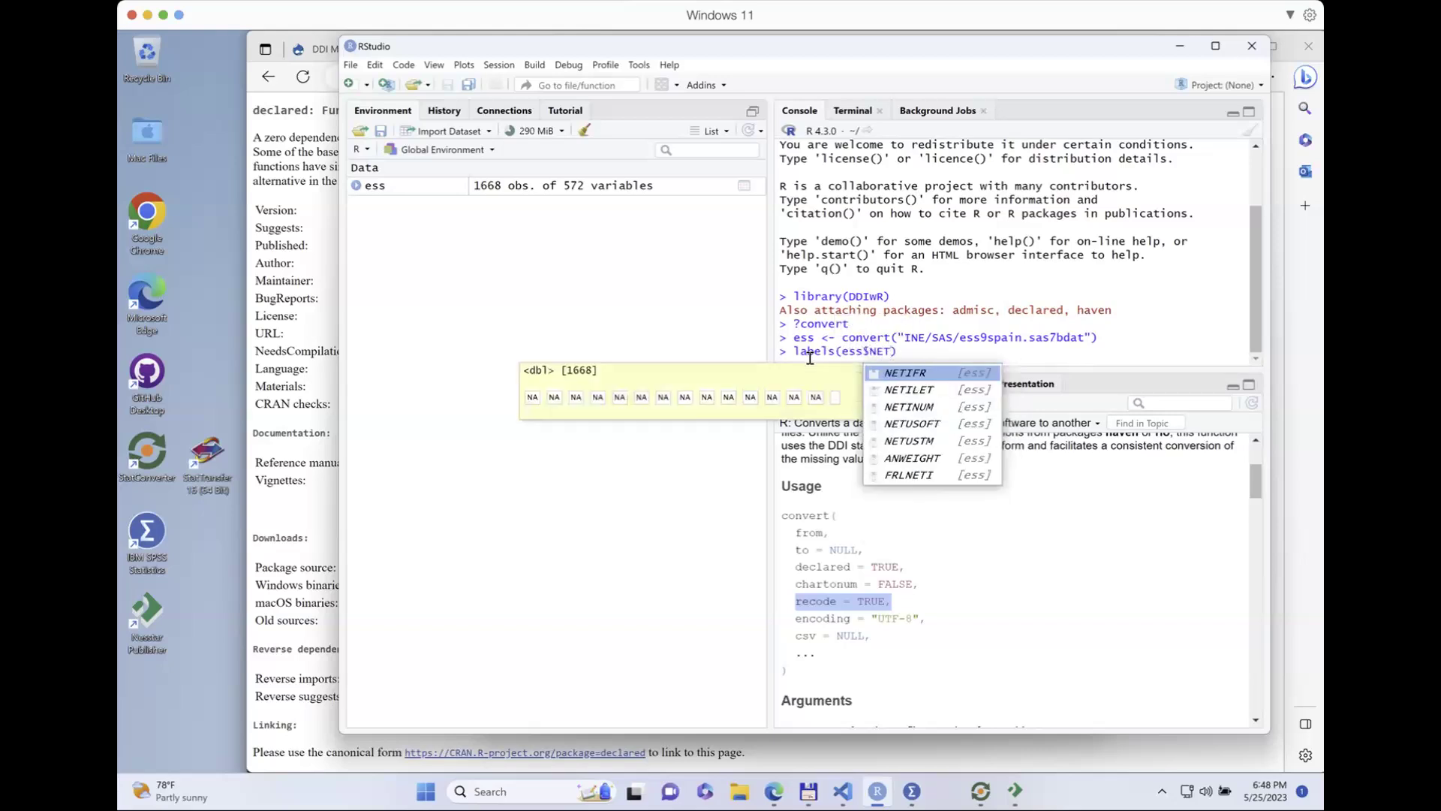
{"action": "key", "text": "Down"}
{"action": "key", "text": "Down"}
{"action": "key", "text": "Down"}
{"action": "key", "text": "Return"}
{"action": "key", "text": "Return"}
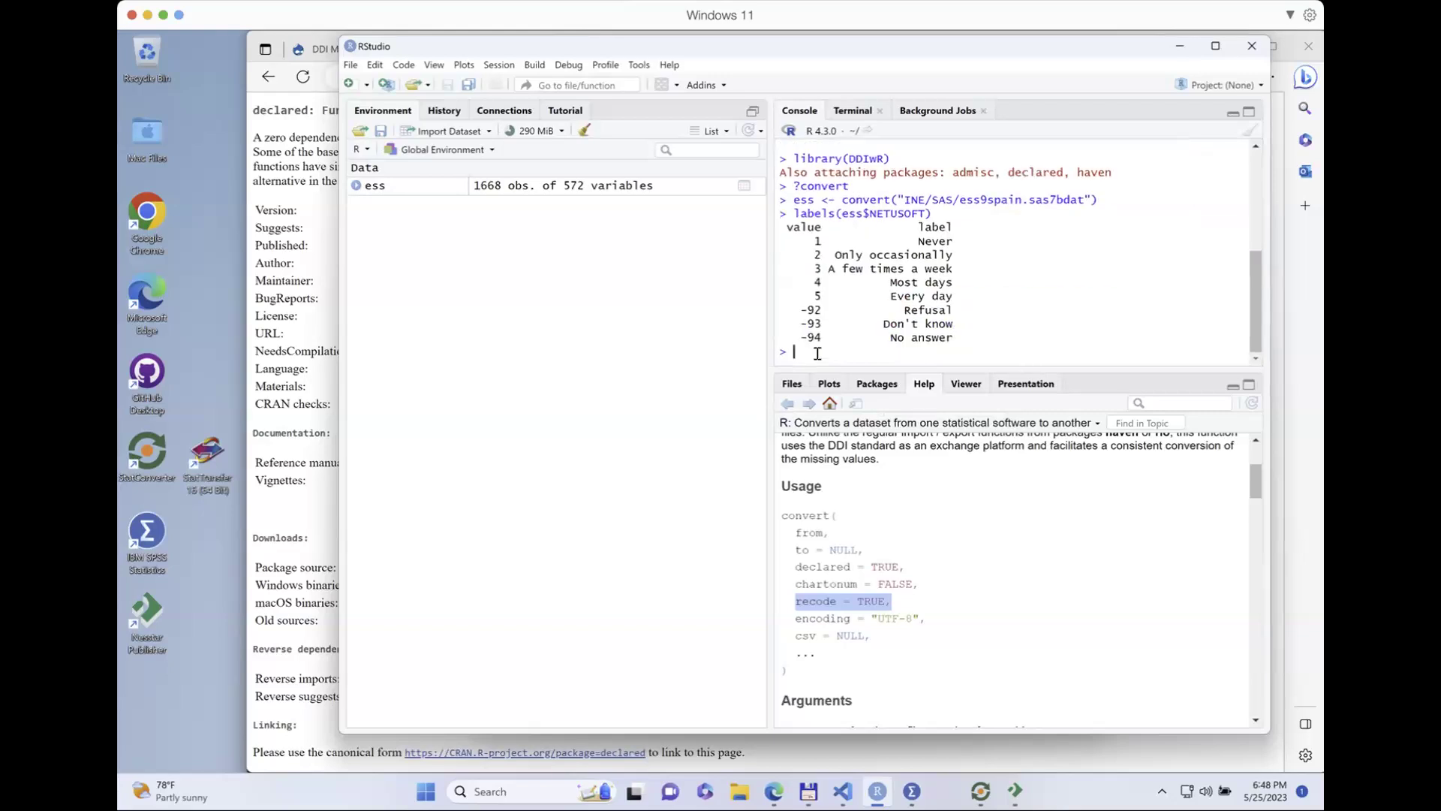
{"action": "left_click_drag", "start_coordinate": [801, 310], "coordinate": [812, 310]}
{"action": "left_click", "coordinate": [814, 324]}
Step: Convert the SAS file again into ess2 with recode = FALSE
{"action": "key", "text": "Up"}
{"action": "key", "text": "Up"}
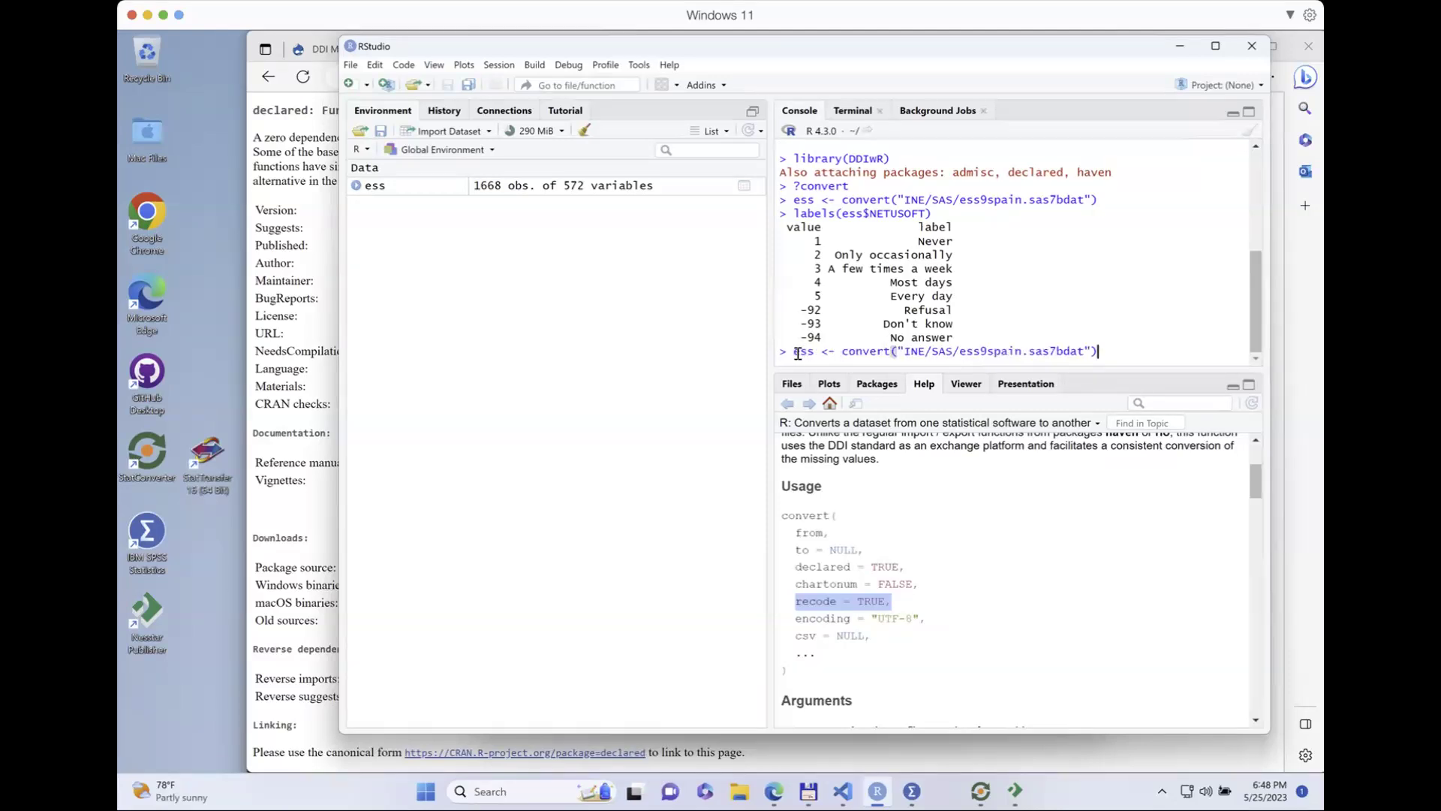
{"action": "type", "text": "2"}
{"action": "key", "text": "End"}
{"action": "key", "text": "Left"}
{"action": "type", "text": ", recode = "}
{"action": "type", "text": "FA"}
{"action": "type", "text": "LSE"}
{"action": "key", "text": "Return"}
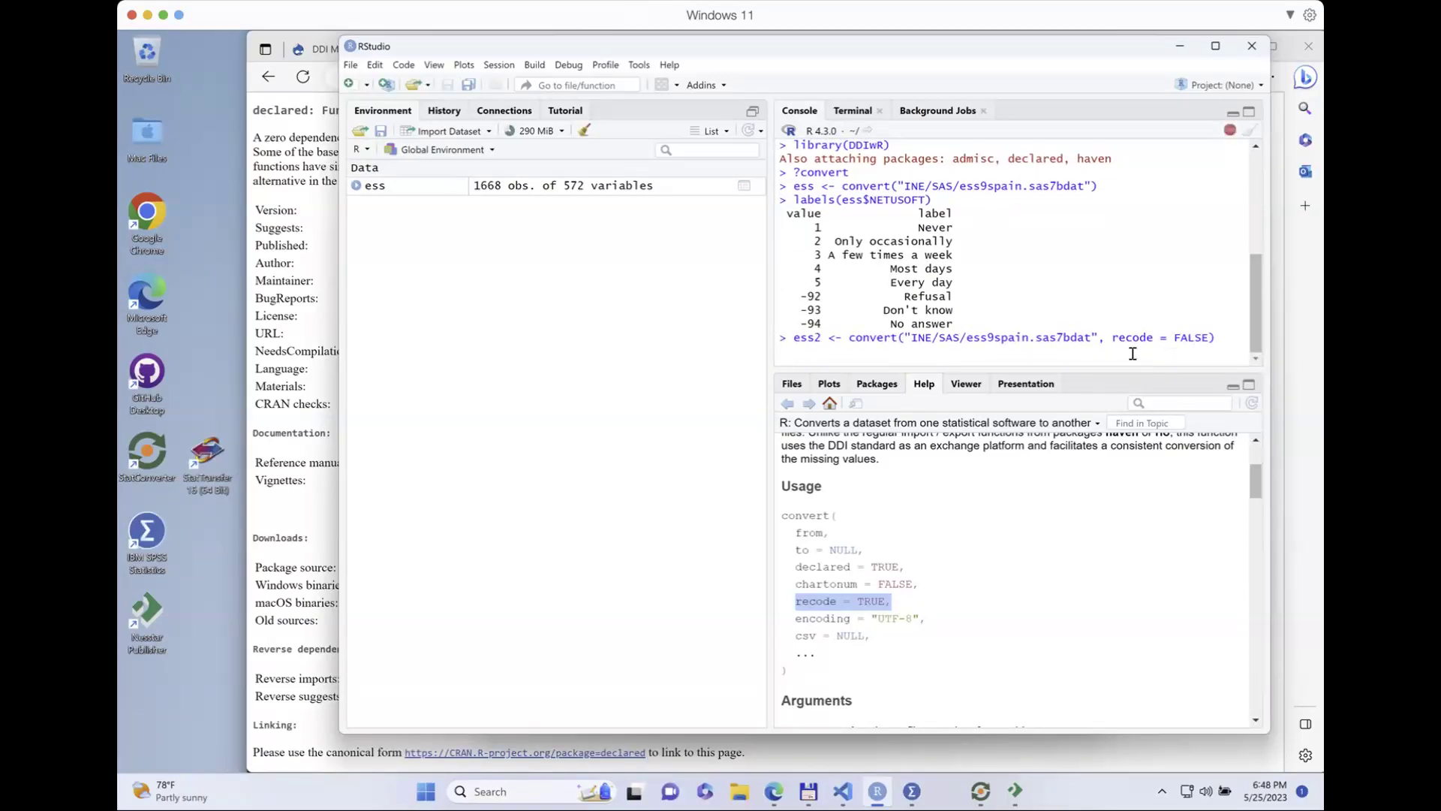
Step: Print labels(ess2$NETUSOFT), showing missing codes d, e, f instead
{"action": "key", "text": "Up"}
{"action": "key", "text": "Up"}
{"action": "key", "text": "Left"}
{"action": "key", "text": "Left"}
{"action": "key", "text": "Left"}
{"action": "key", "text": "Left"}
{"action": "key", "text": "Left"}
{"action": "key", "text": "Left"}
{"action": "key", "text": "Left"}
{"action": "key", "text": "Left"}
{"action": "key", "text": "Left"}
{"action": "key", "text": "Left"}
{"action": "key", "text": "Left"}
{"action": "key", "text": "Left"}
{"action": "key", "text": "Left"}
{"action": "key", "text": "Left"}
{"action": "key", "text": "Right"}
{"action": "key", "text": "Right"}
{"action": "key", "text": "Right"}
{"action": "key", "text": "Right"}
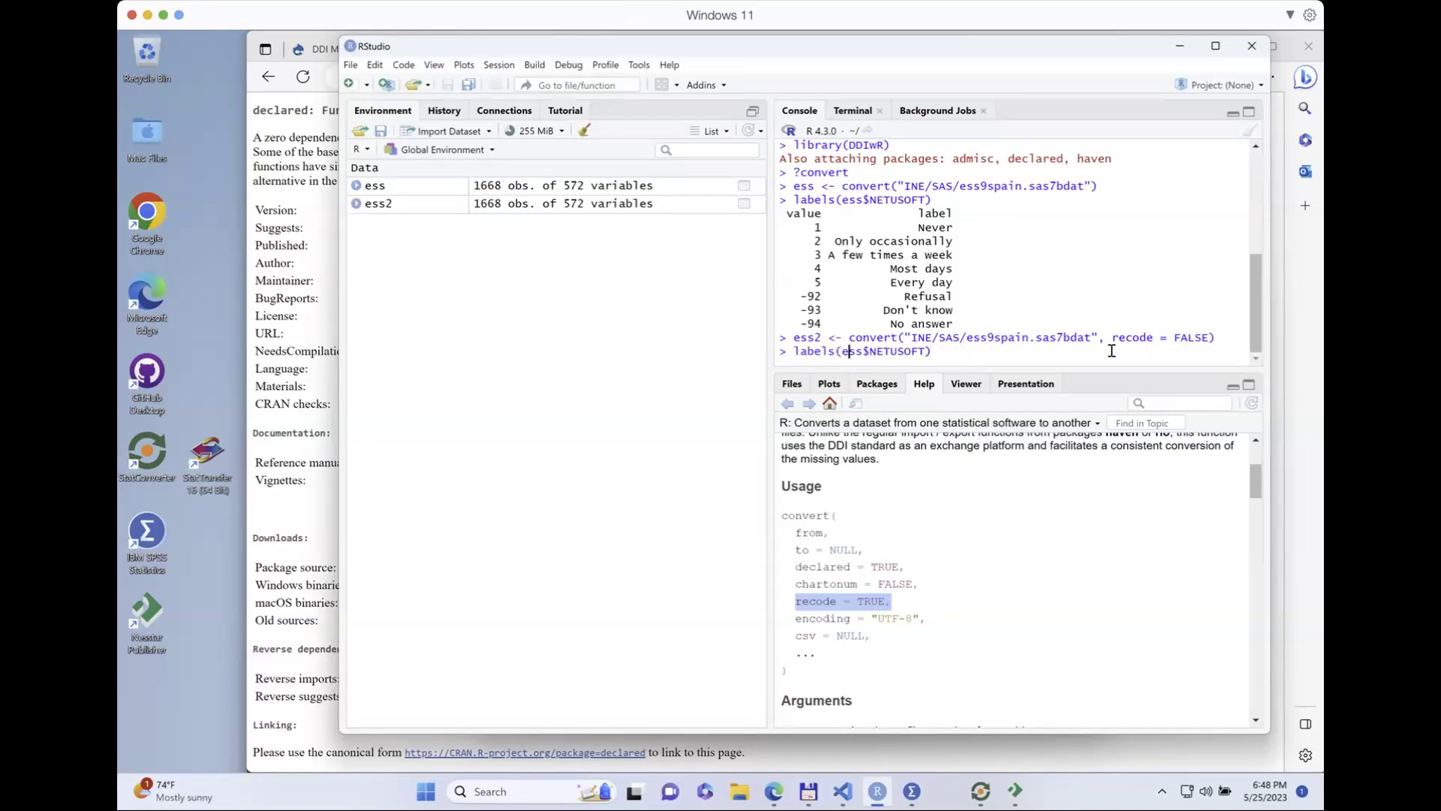
{"action": "type", "text": "2"}
{"action": "key", "text": "Return"}
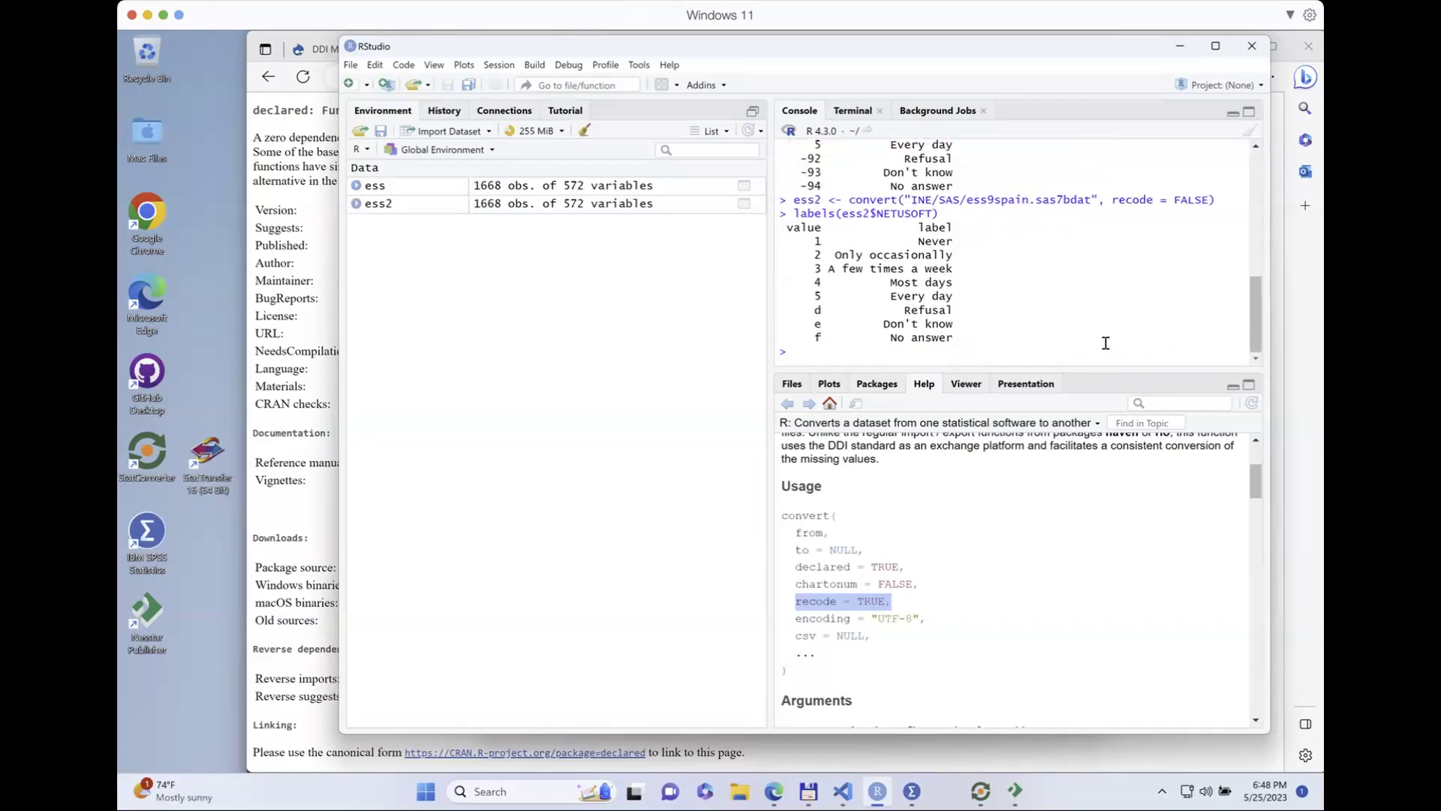
{"action": "left_click_drag", "start_coordinate": [804, 308], "coordinate": [836, 346]}
{"action": "left_click", "coordinate": [820, 319]}
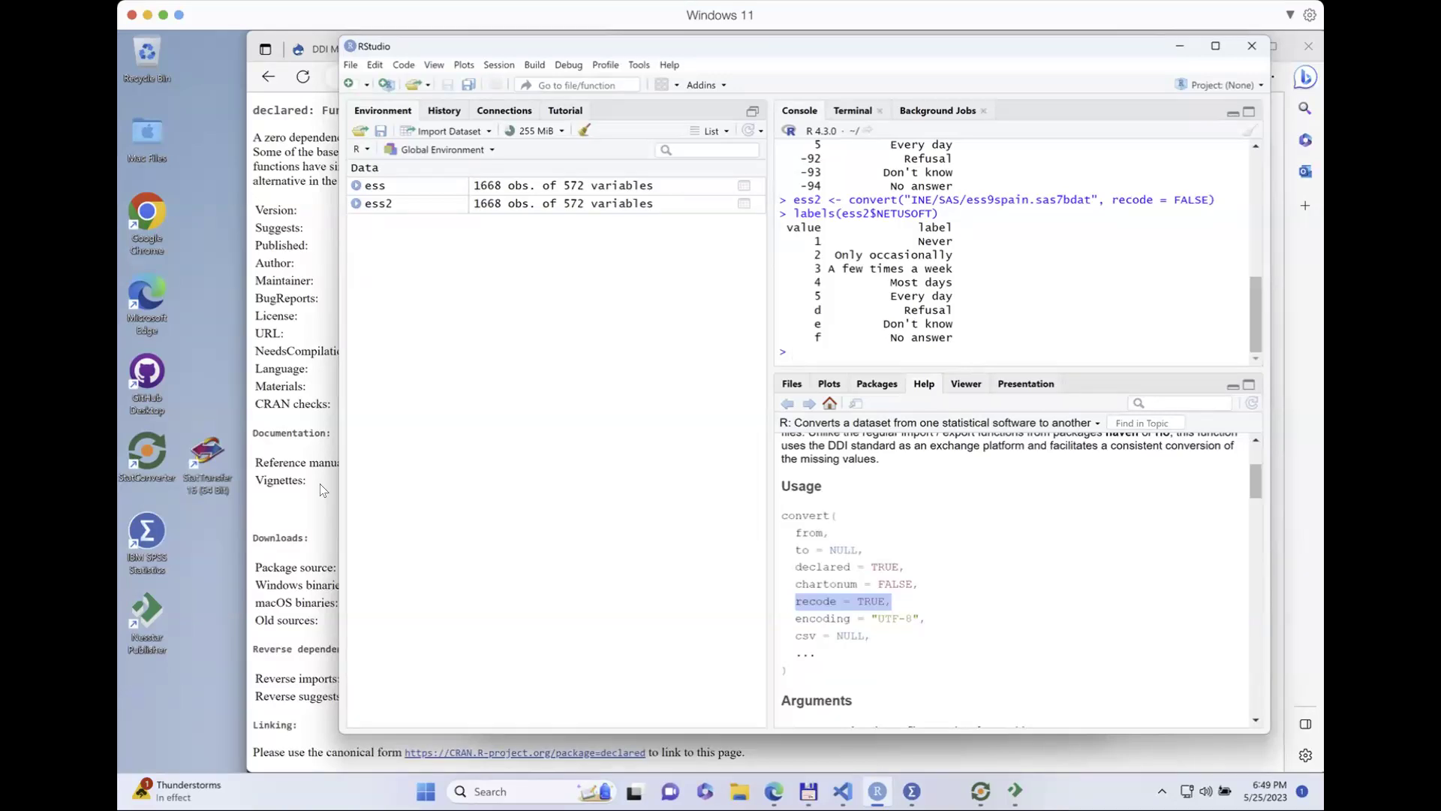
{"action": "left_click_drag", "start_coordinate": [1126, 200], "coordinate": [1172, 197]}
{"action": "left_click", "coordinate": [1172, 199]}
{"action": "mouse_move", "coordinate": [877, 791]}
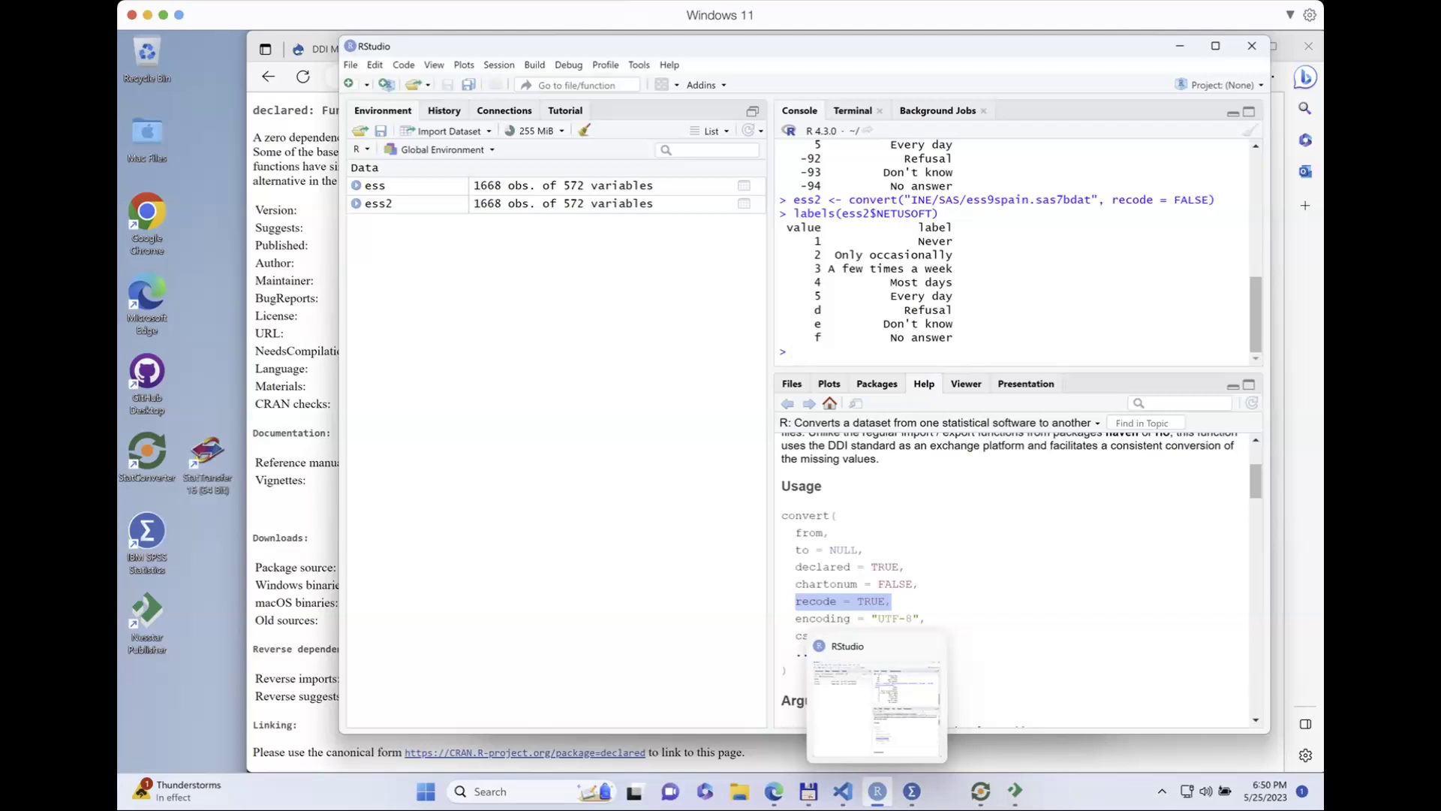
{"action": "left_click", "coordinate": [912, 791]}
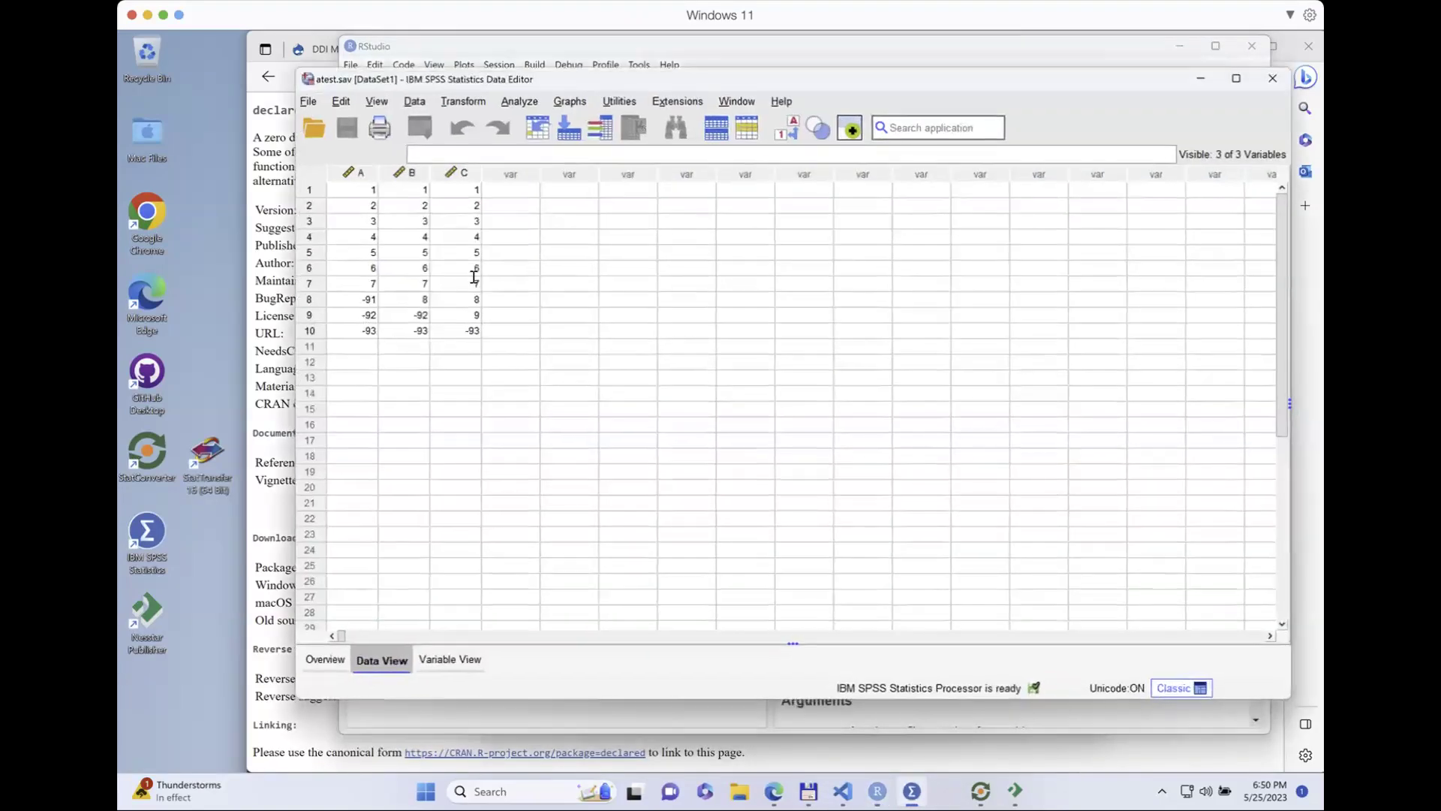
{"action": "left_click", "coordinate": [373, 312]}
{"action": "left_click", "coordinate": [366, 330]}
{"action": "left_click", "coordinate": [424, 331]}
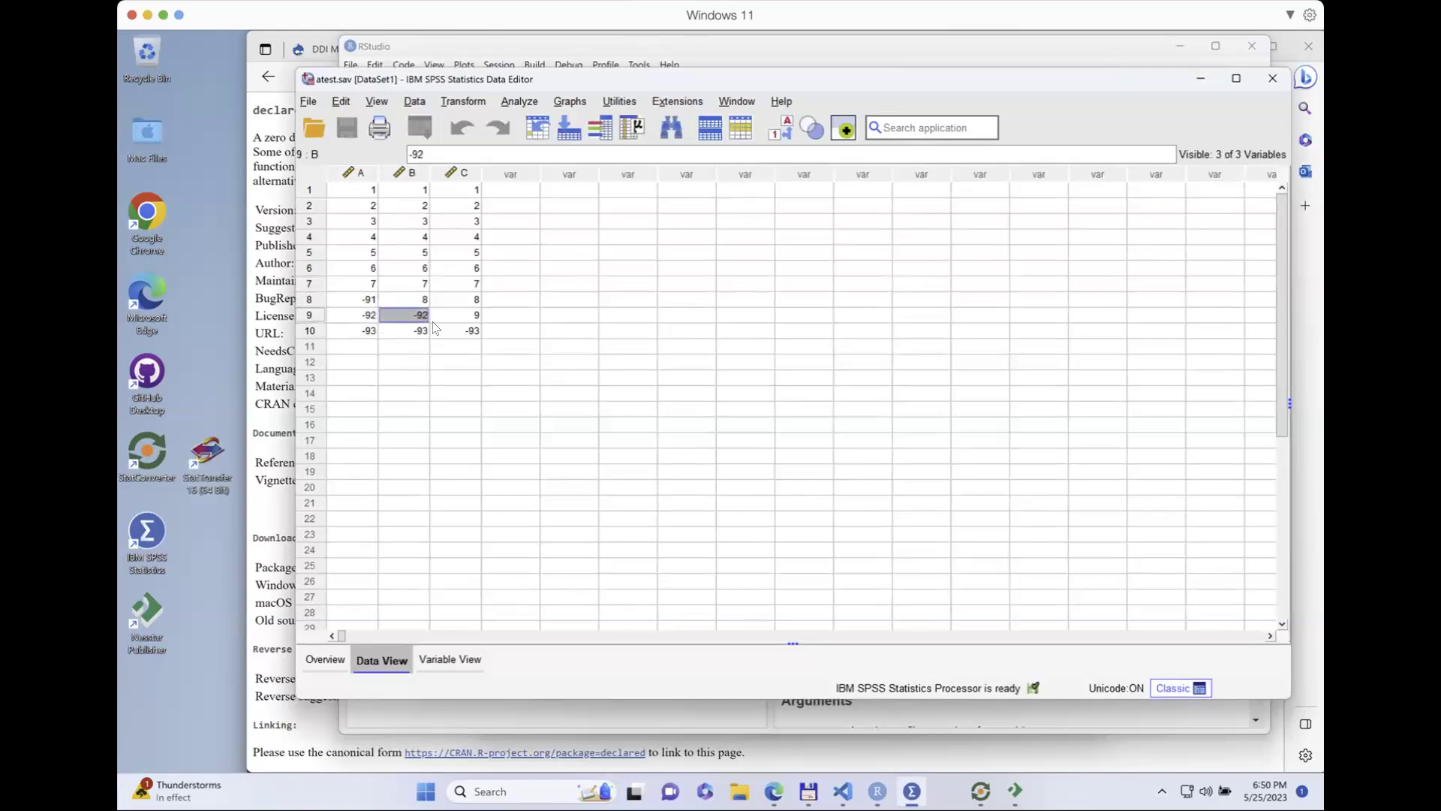
{"action": "left_click", "coordinate": [473, 330]}
{"action": "left_click", "coordinate": [450, 659]}
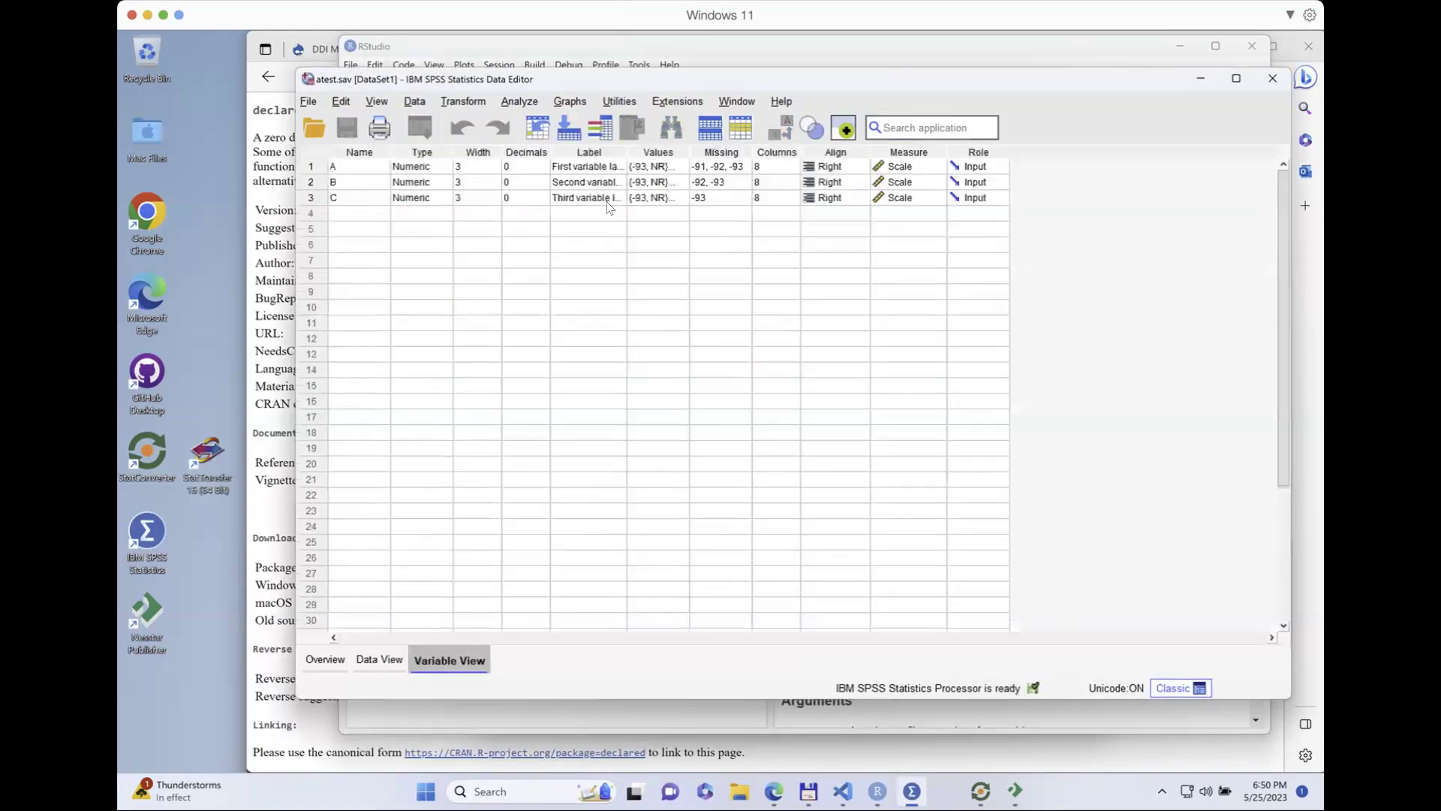
{"action": "left_click", "coordinate": [743, 166]}
{"action": "left_click", "coordinate": [745, 167]}
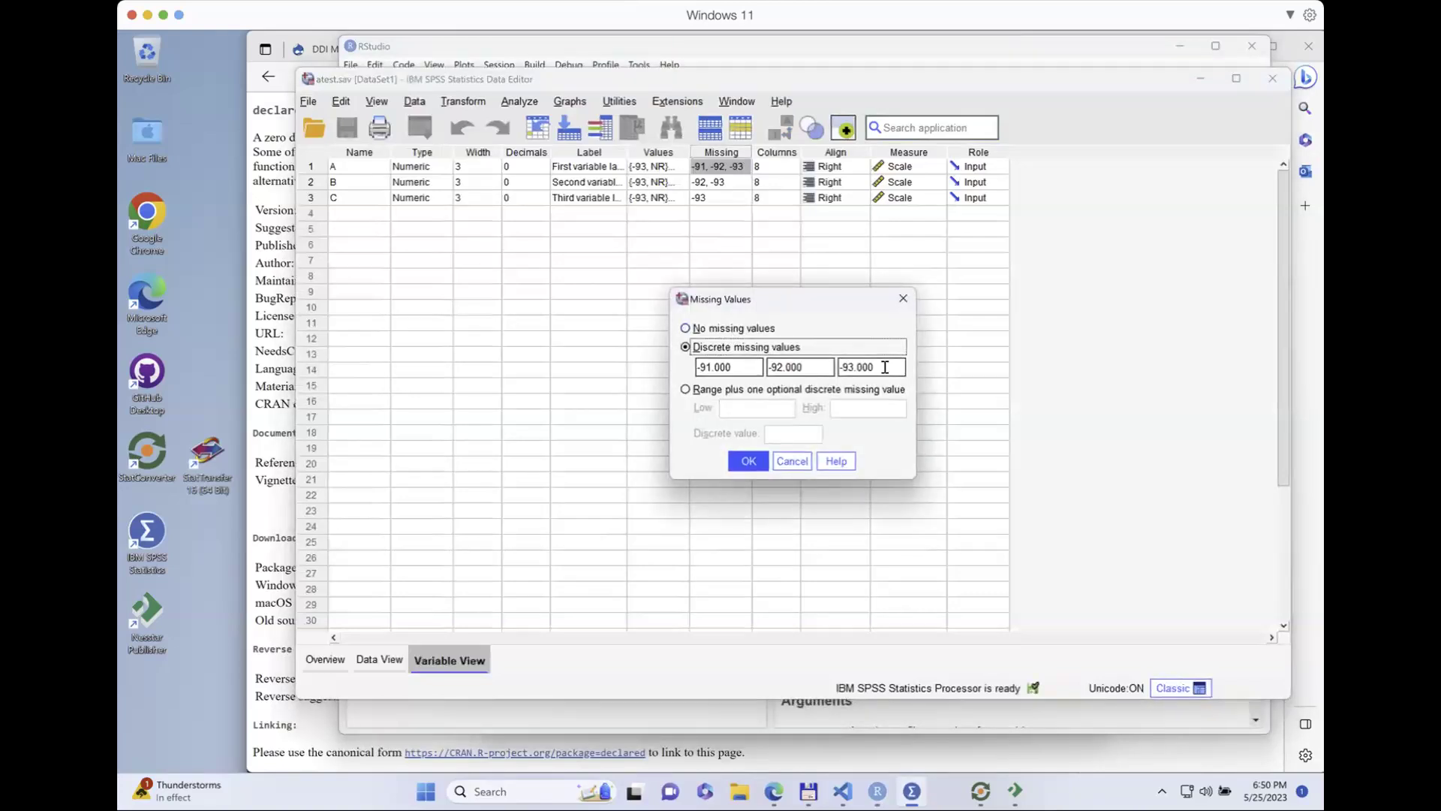
{"action": "left_click", "coordinate": [782, 451]}
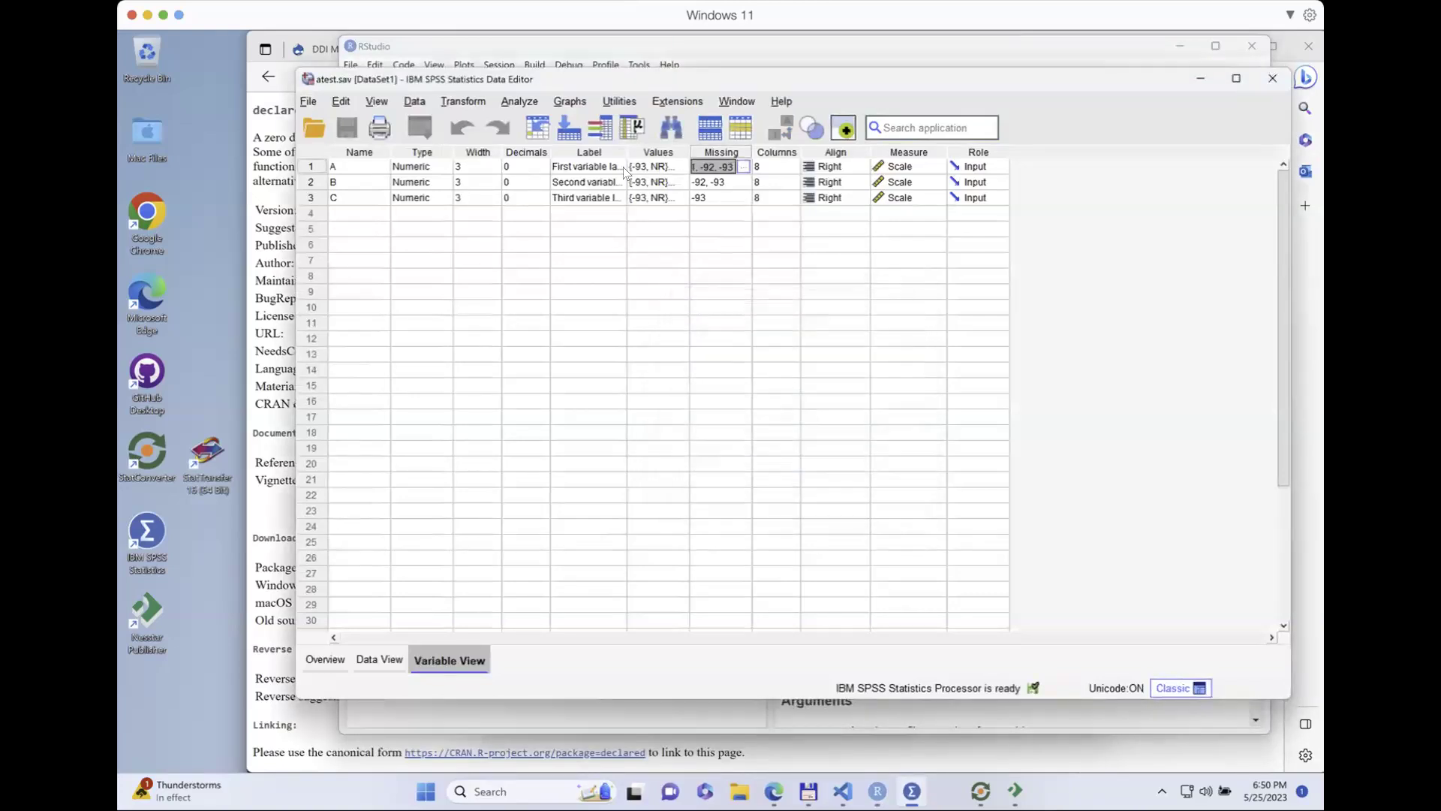
{"action": "left_click", "coordinate": [679, 166]}
{"action": "left_click", "coordinate": [683, 167]}
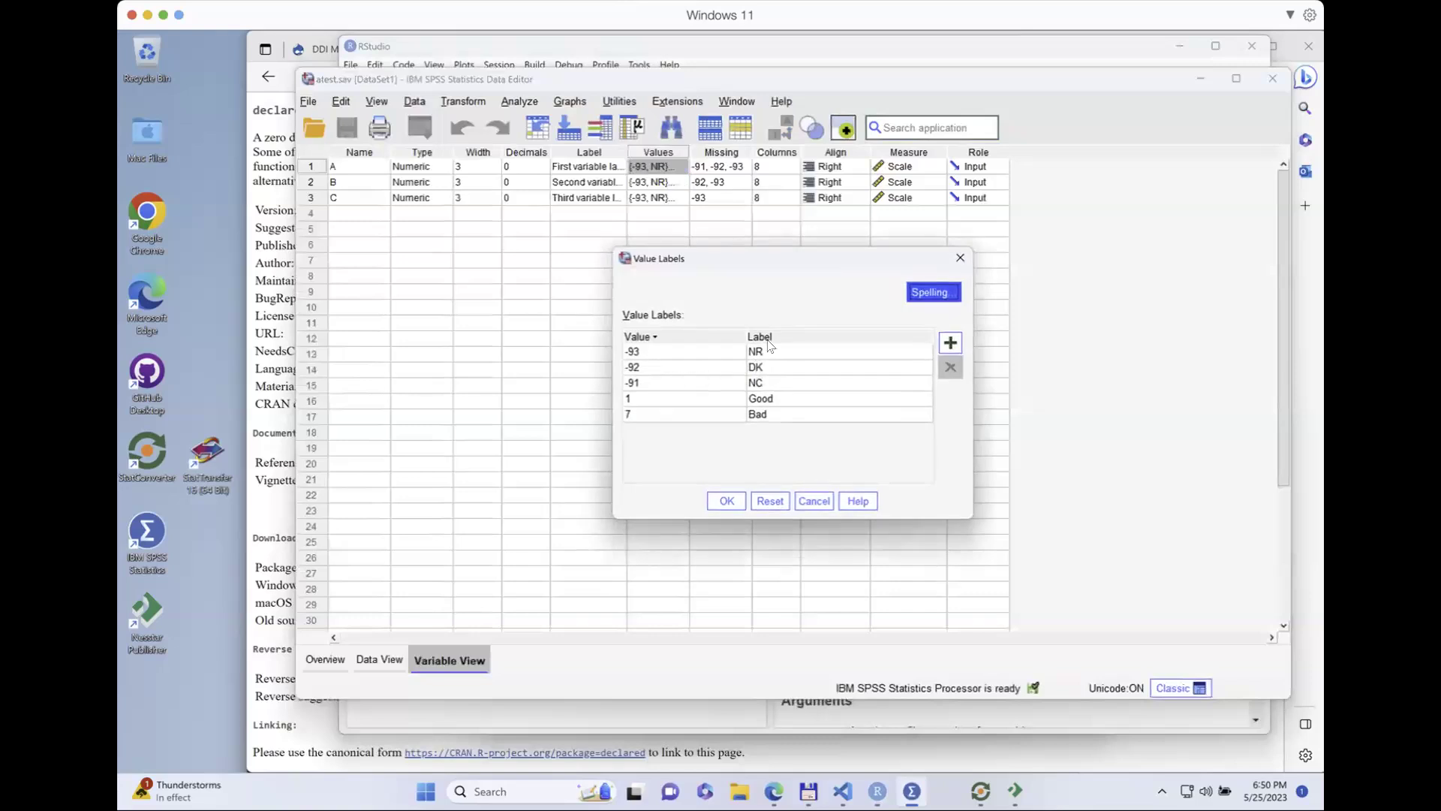
{"action": "left_click", "coordinate": [813, 501]}
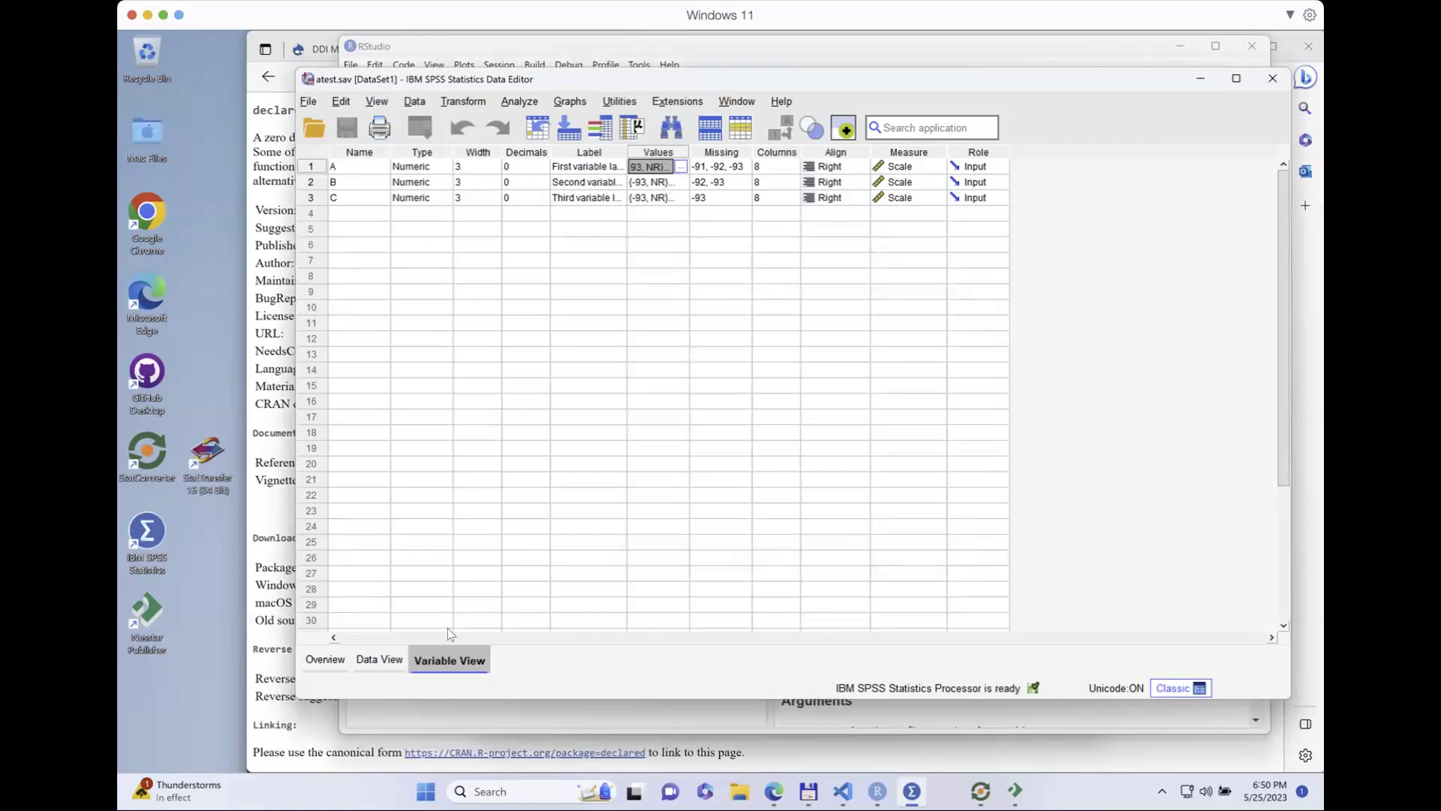
{"action": "left_click", "coordinate": [380, 659]}
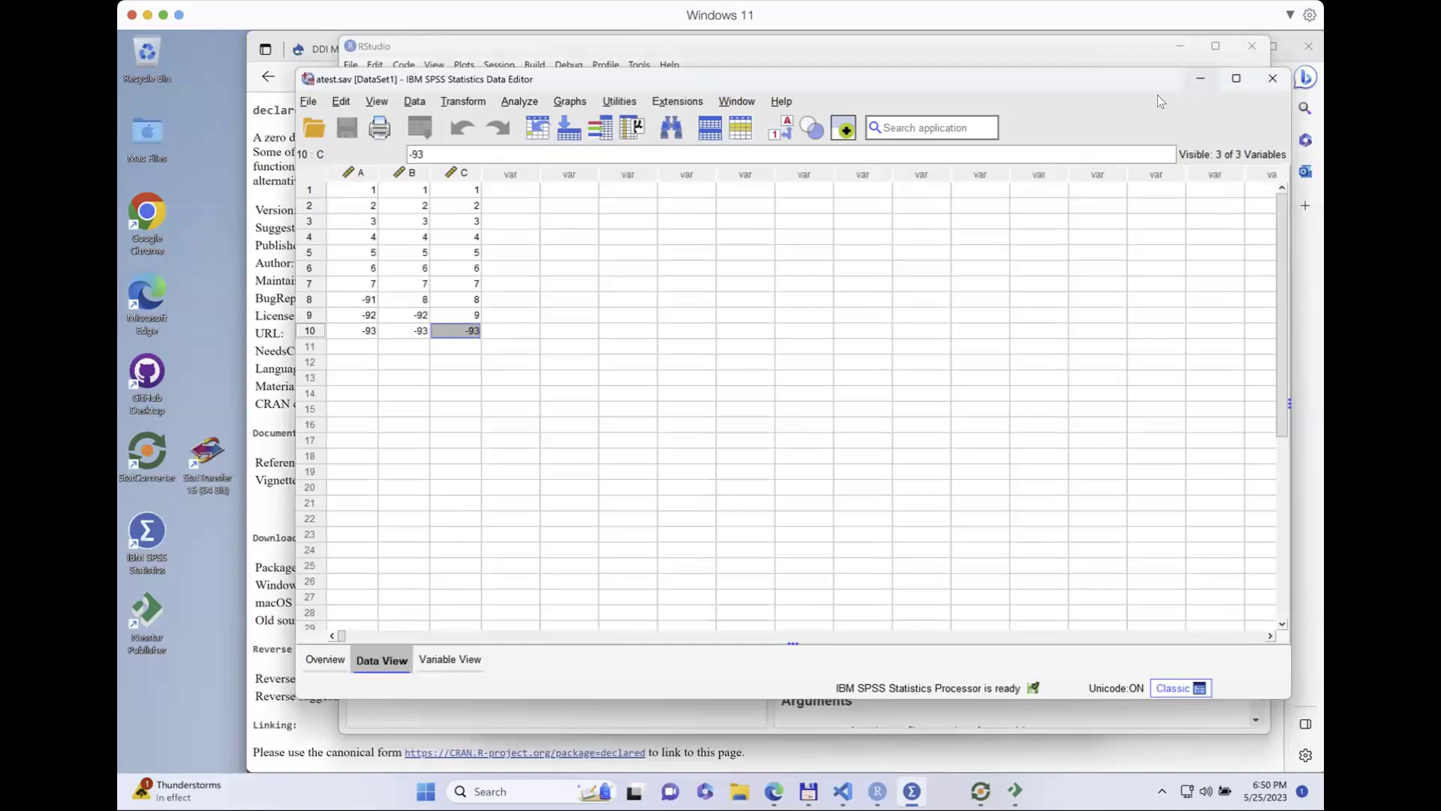
{"action": "left_click", "coordinate": [1199, 79]}
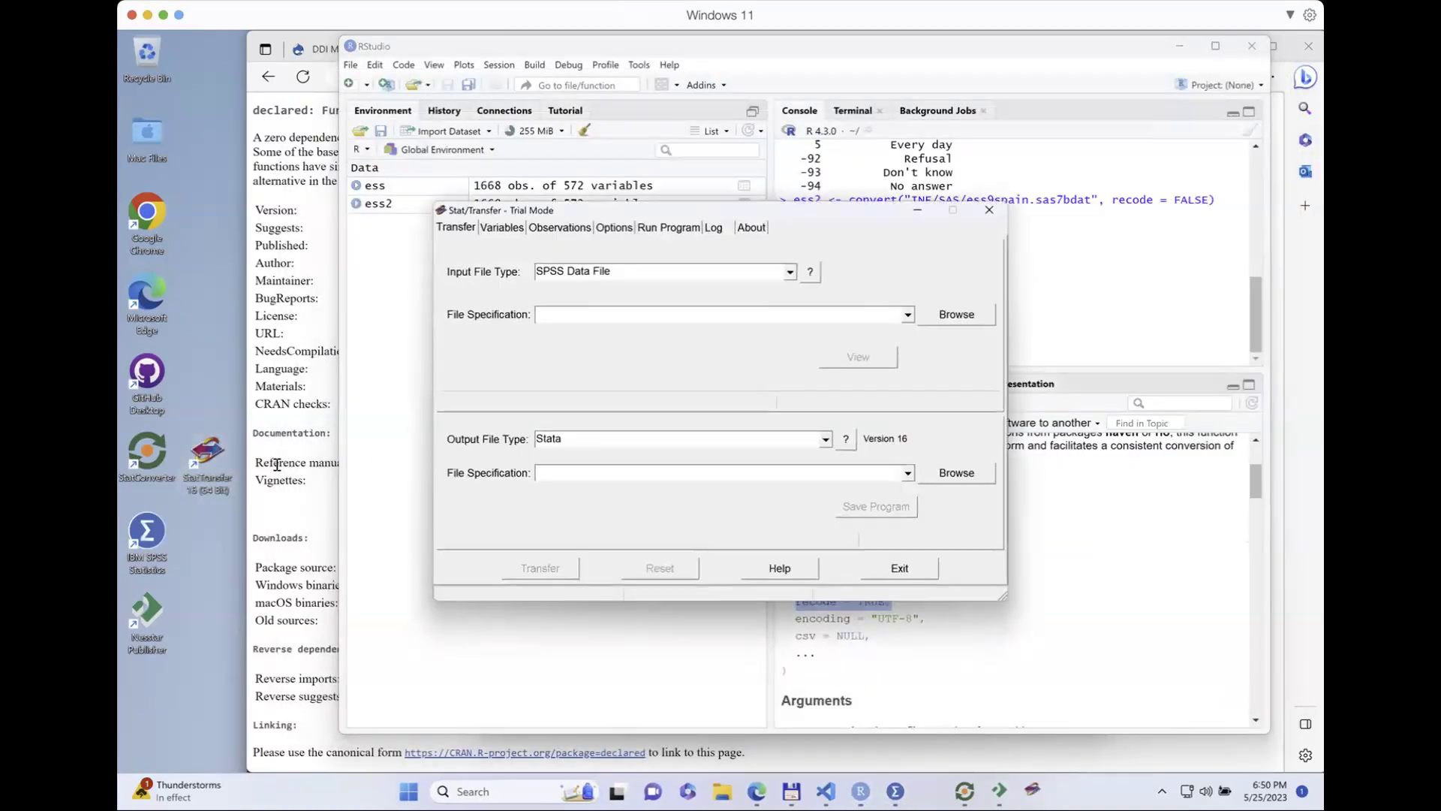
Step: Convert INE\atest.sav to Stata atest.dta, overwriting the old file, then close Stat/Transfer
{"action": "left_click", "coordinate": [956, 315]}
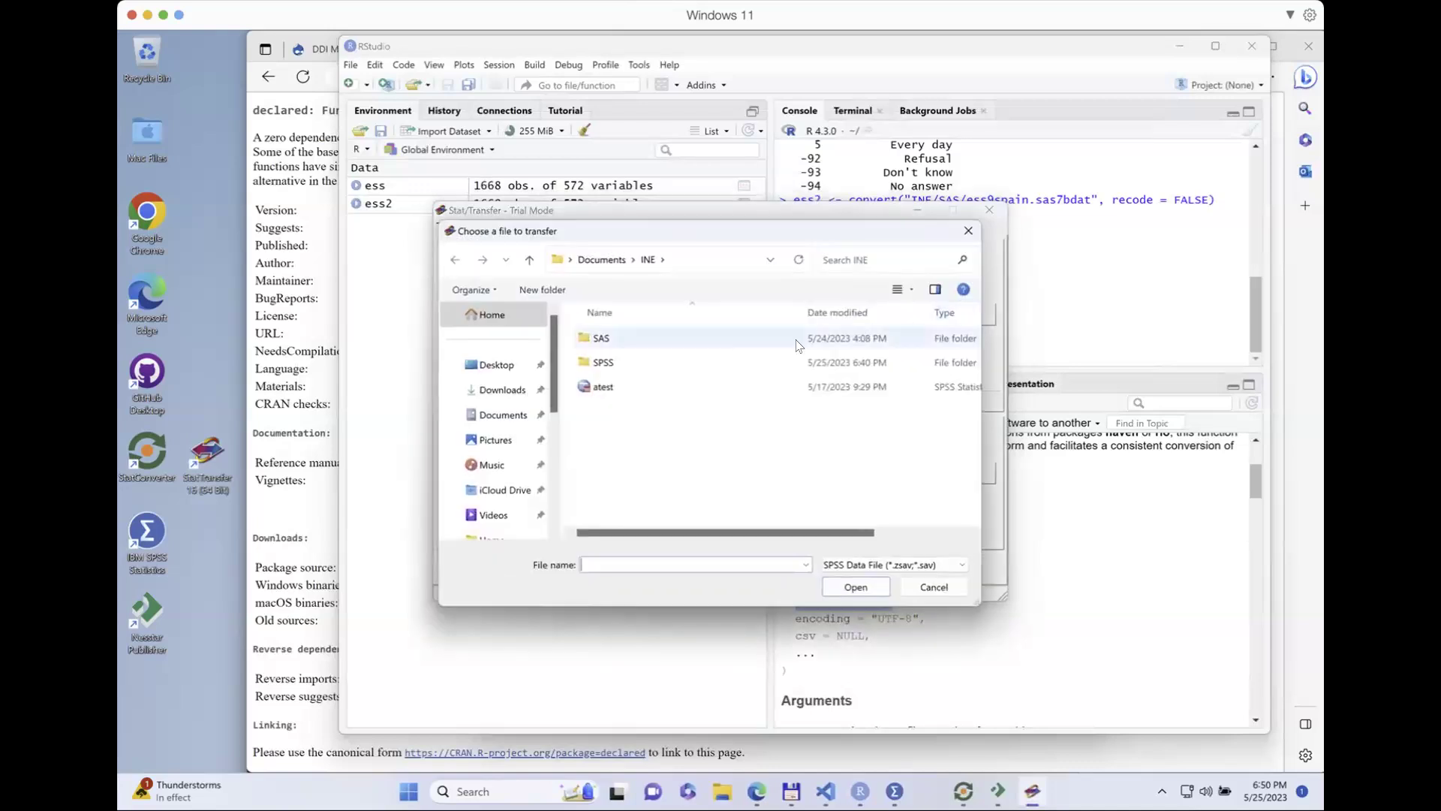
{"action": "double_click", "coordinate": [604, 363]}
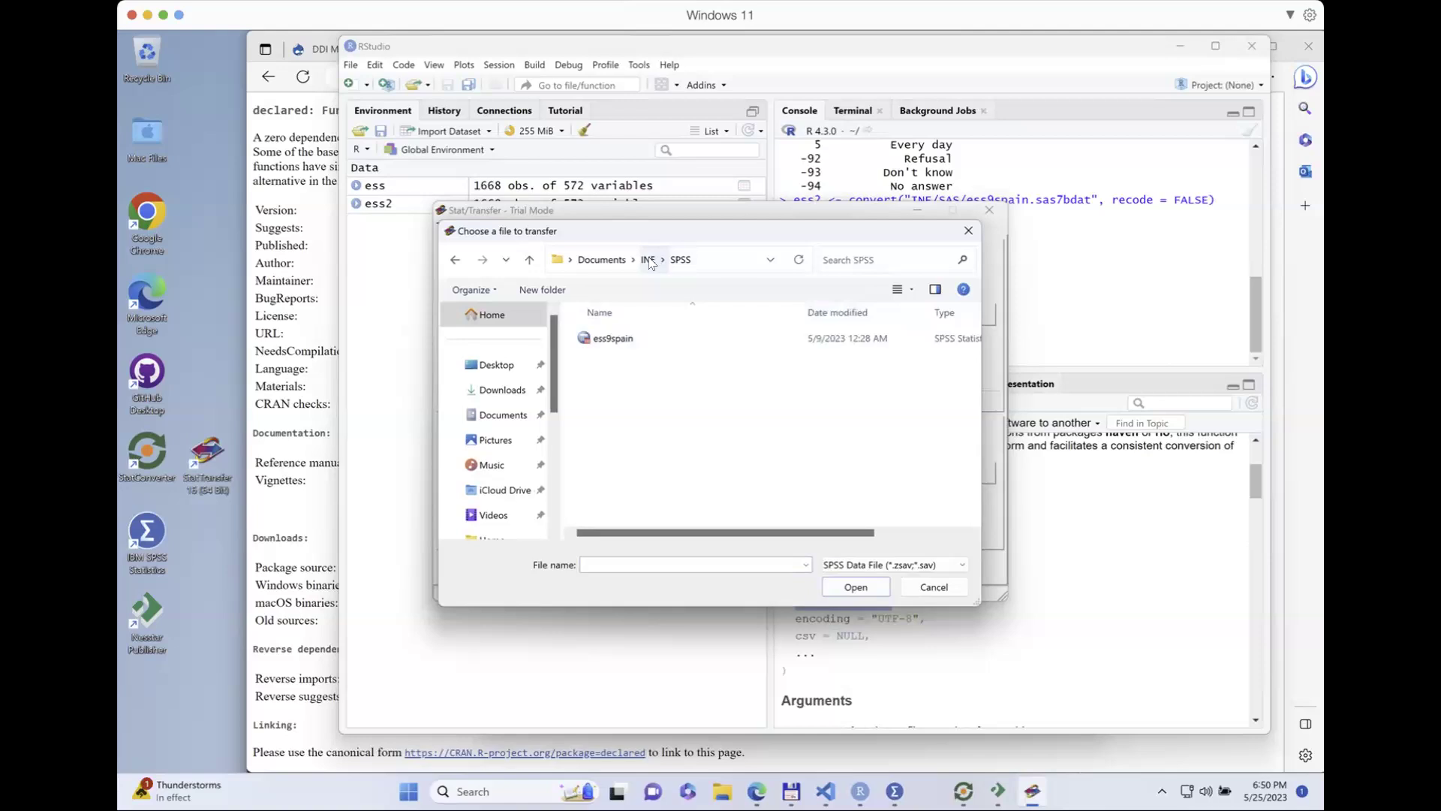
{"action": "left_click", "coordinate": [647, 260]}
{"action": "double_click", "coordinate": [592, 381]}
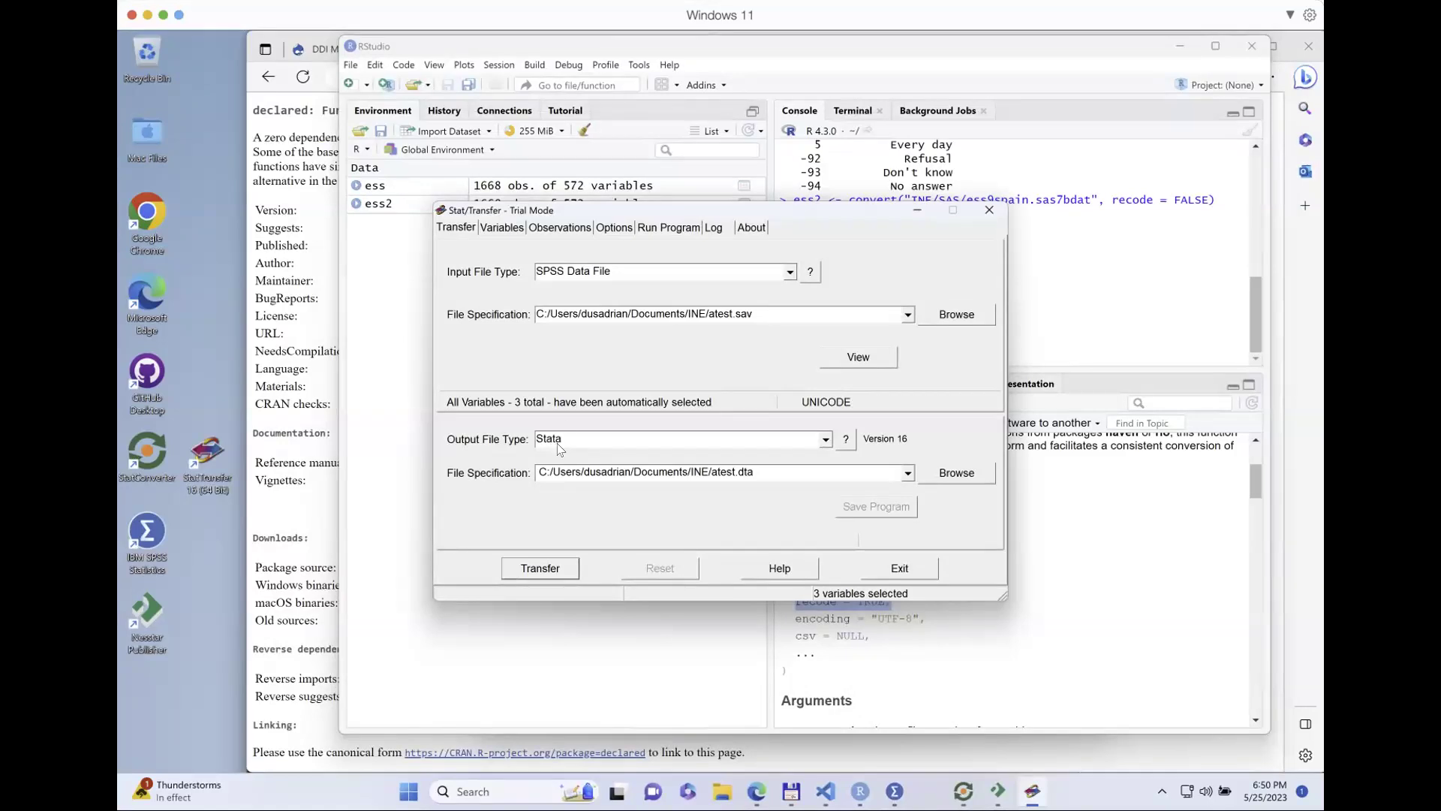
{"action": "left_click", "coordinate": [524, 566]}
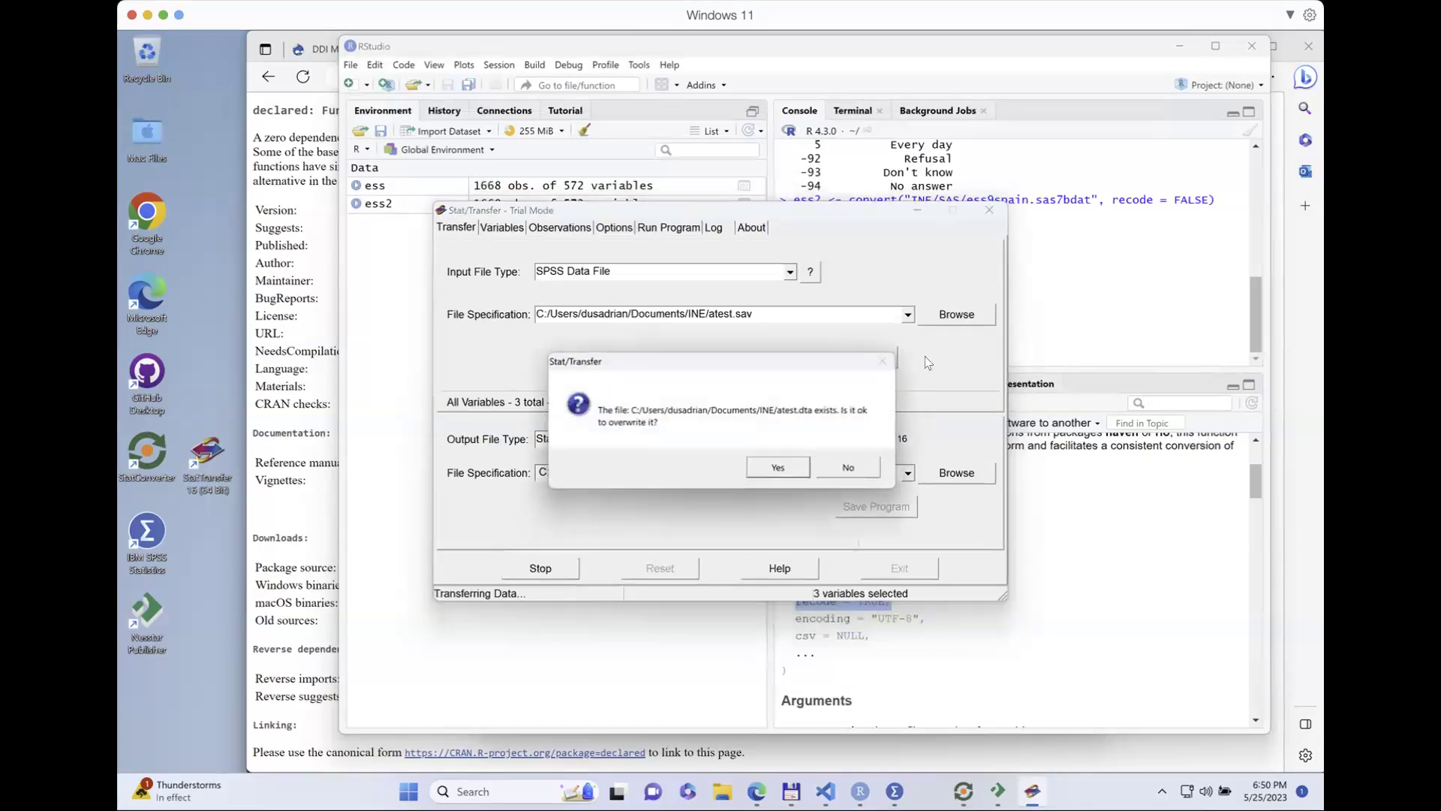
{"action": "left_click", "coordinate": [786, 467]}
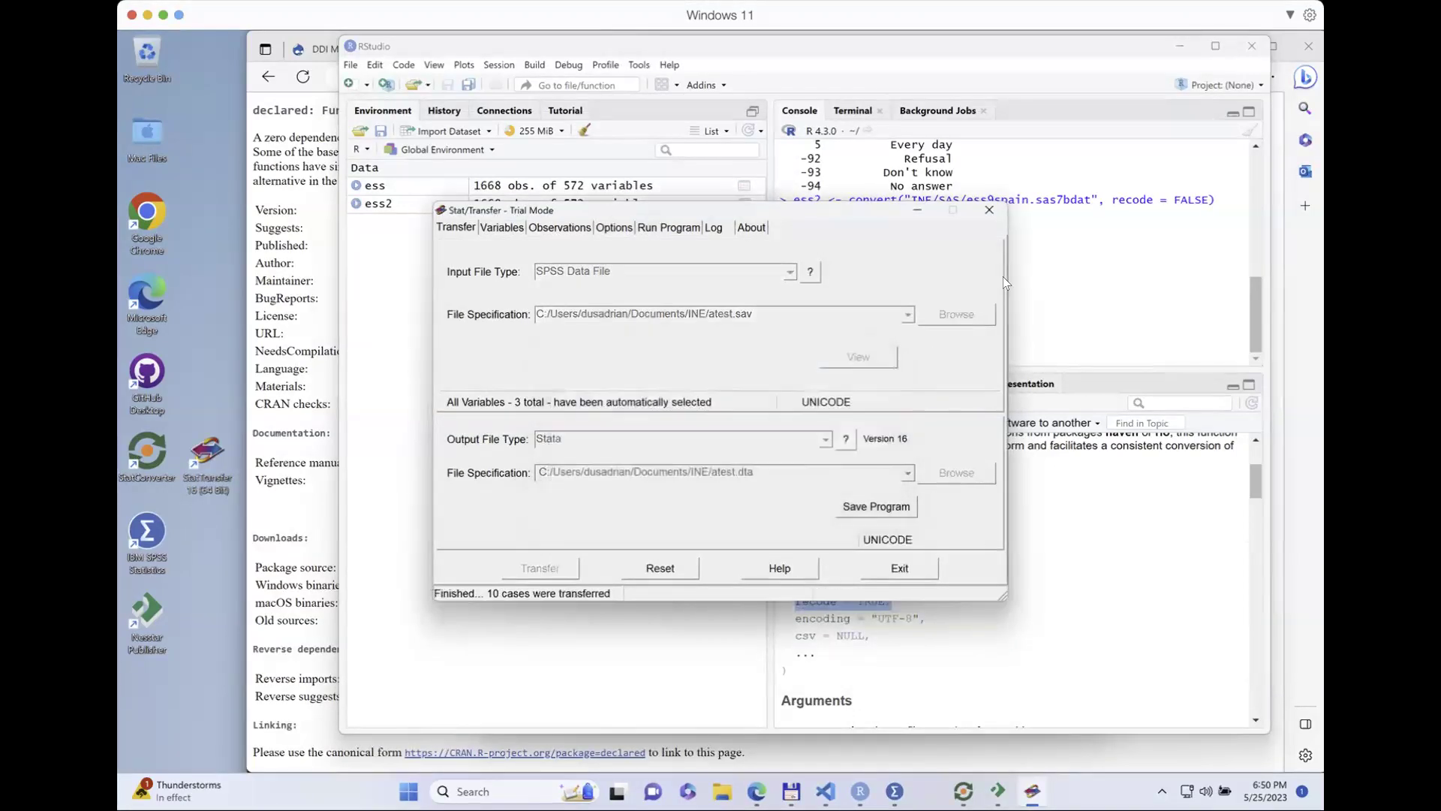
{"action": "left_click", "coordinate": [992, 213]}
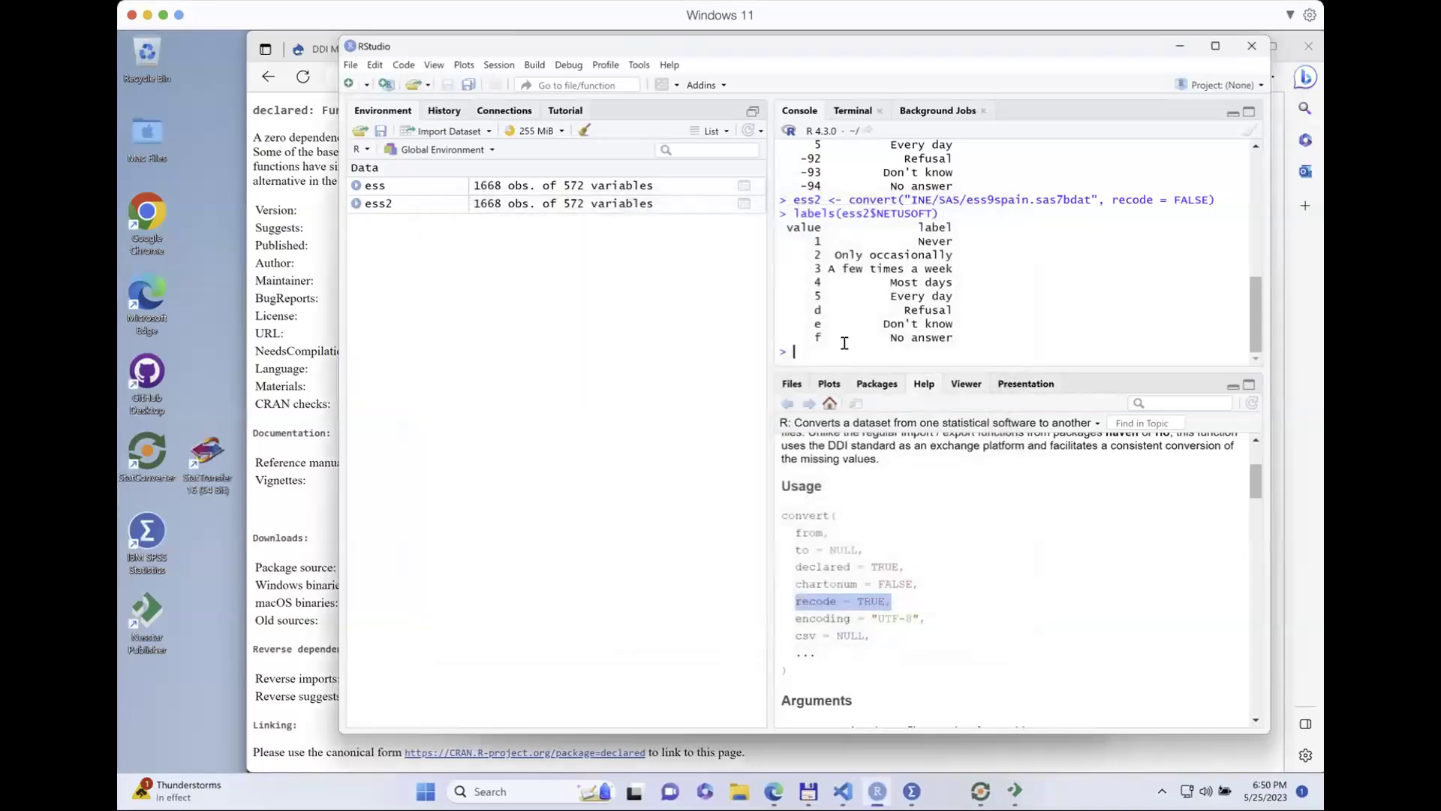
Step: After checking the atest files in INE, convert INE/atest.dta into st and print it
{"action": "type", "text": "st"}
{"action": "left_click", "coordinate": [808, 791]}
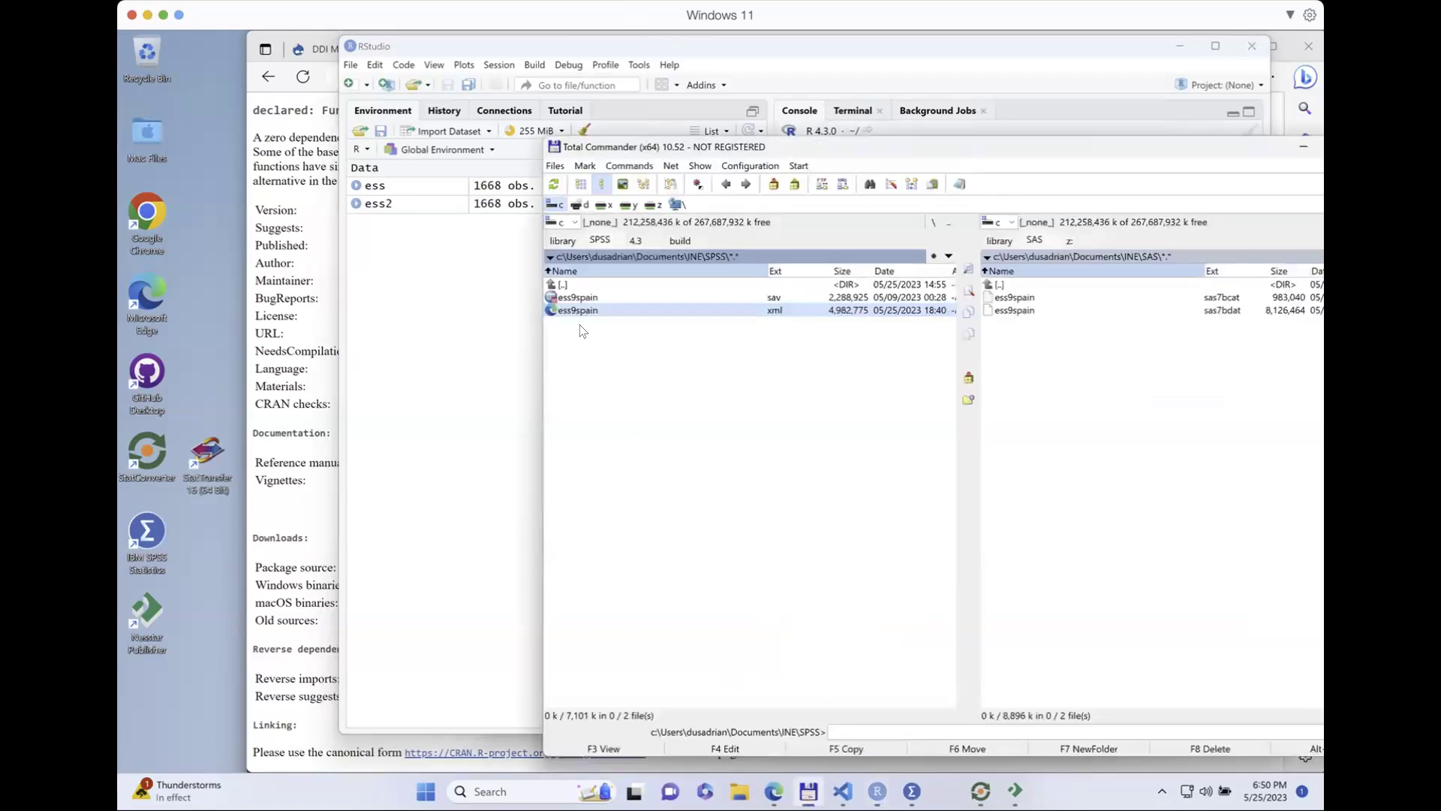
{"action": "double_click", "coordinate": [611, 285]}
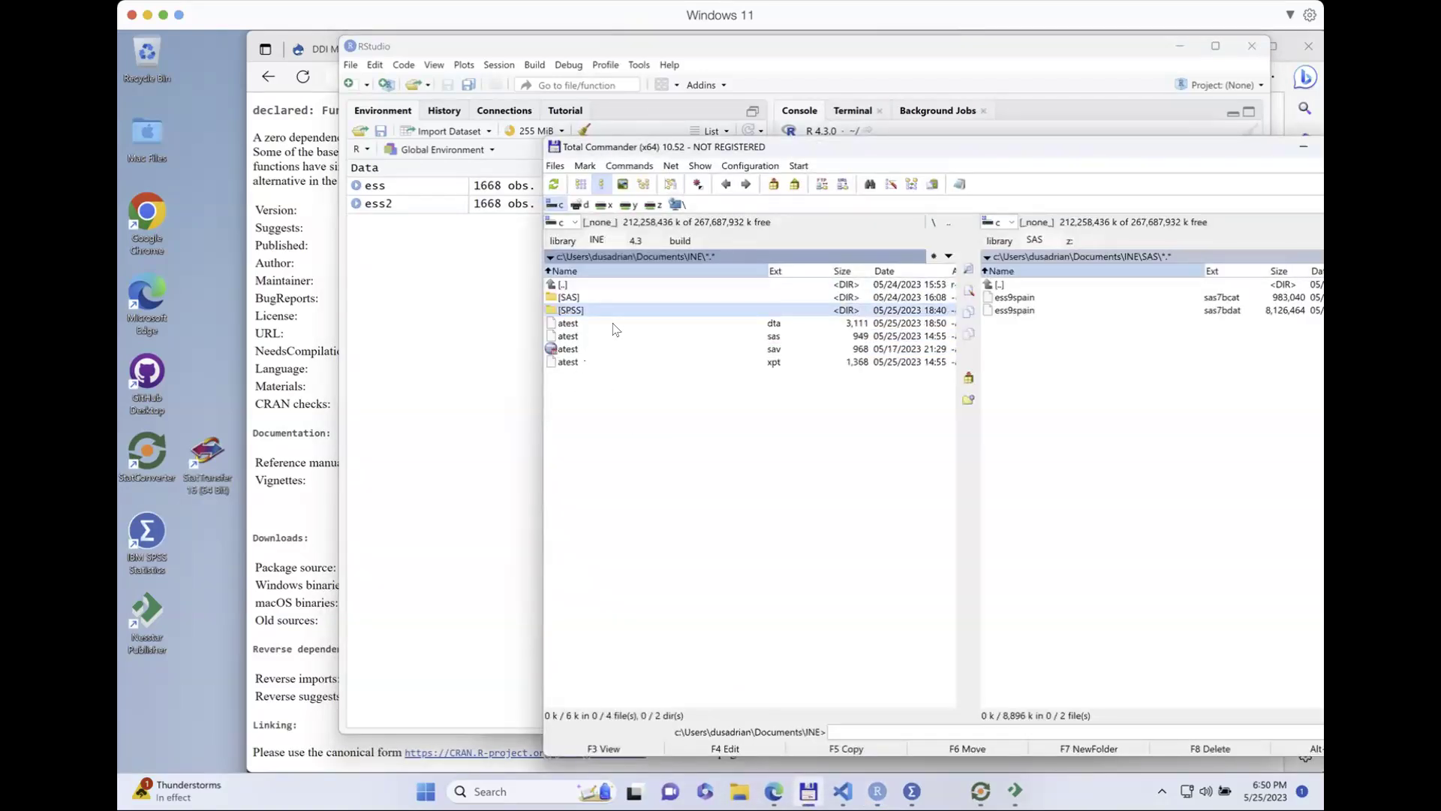
{"action": "left_click", "coordinate": [781, 336]}
{"action": "left_click", "coordinate": [449, 457]}
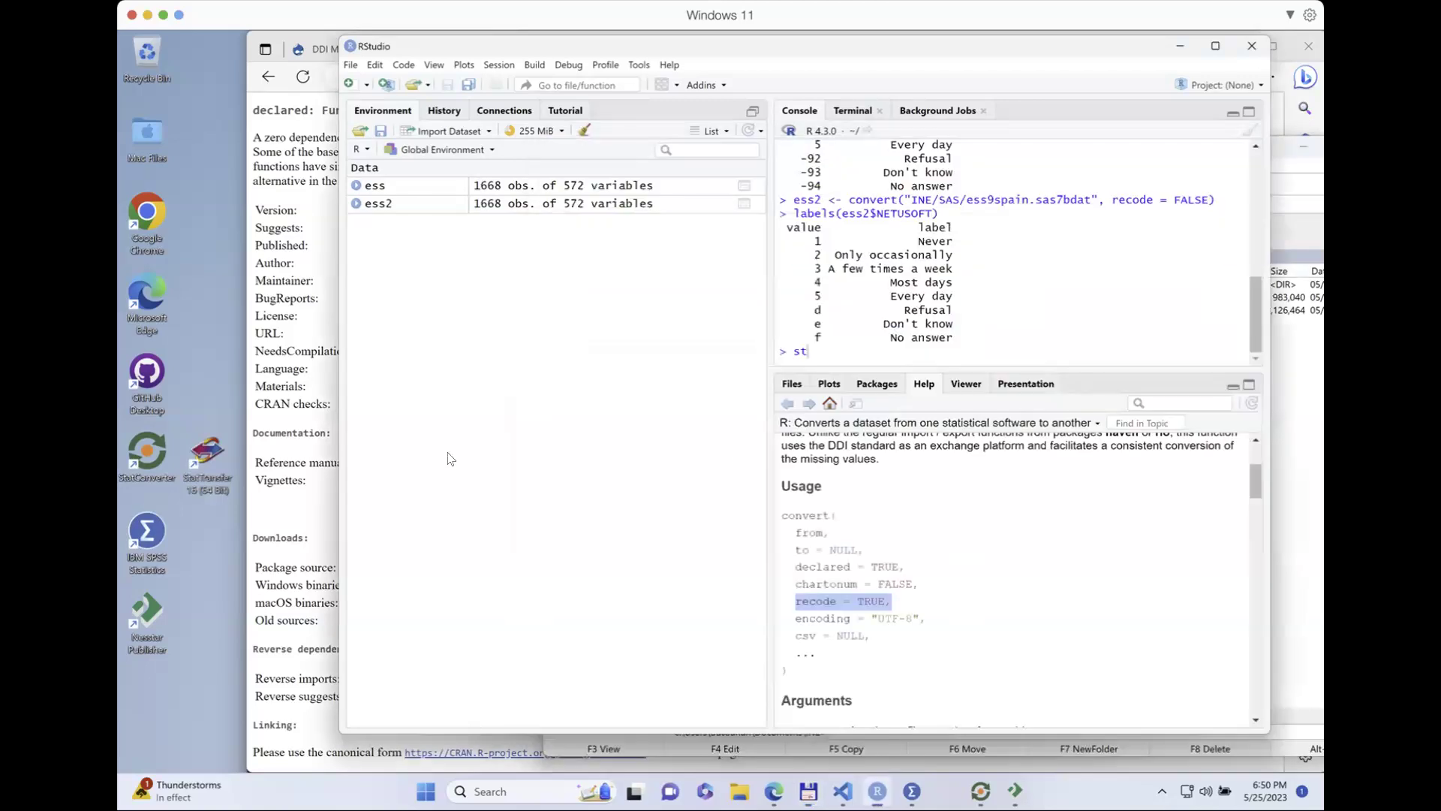
{"action": "left_click", "coordinate": [860, 349]}
{"action": "type", "text": "<- convert(\""}
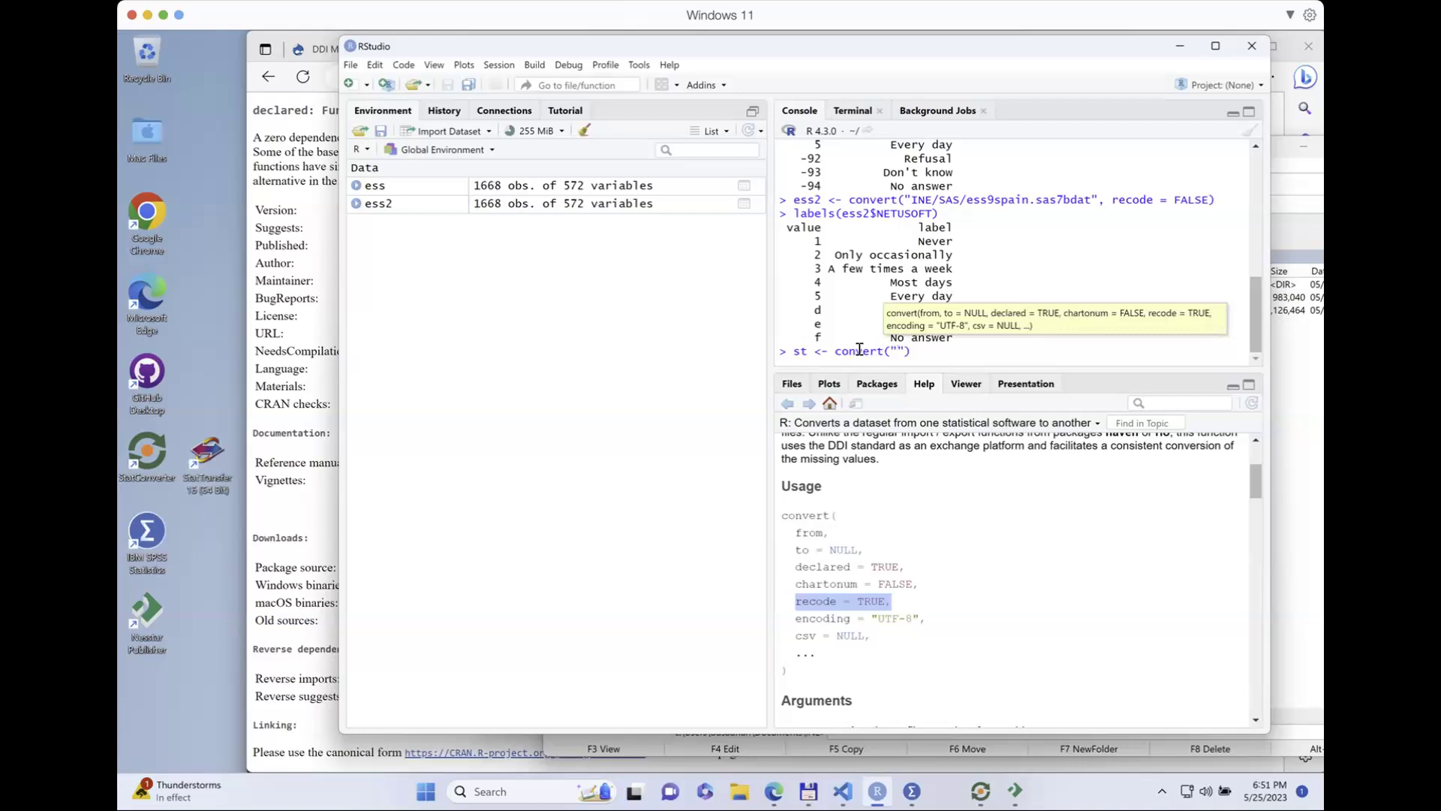
{"action": "type", "text": "INE"}
{"action": "type", "text": "/atest."}
{"action": "type", "text": "dta"}
{"action": "key", "text": "Return"}
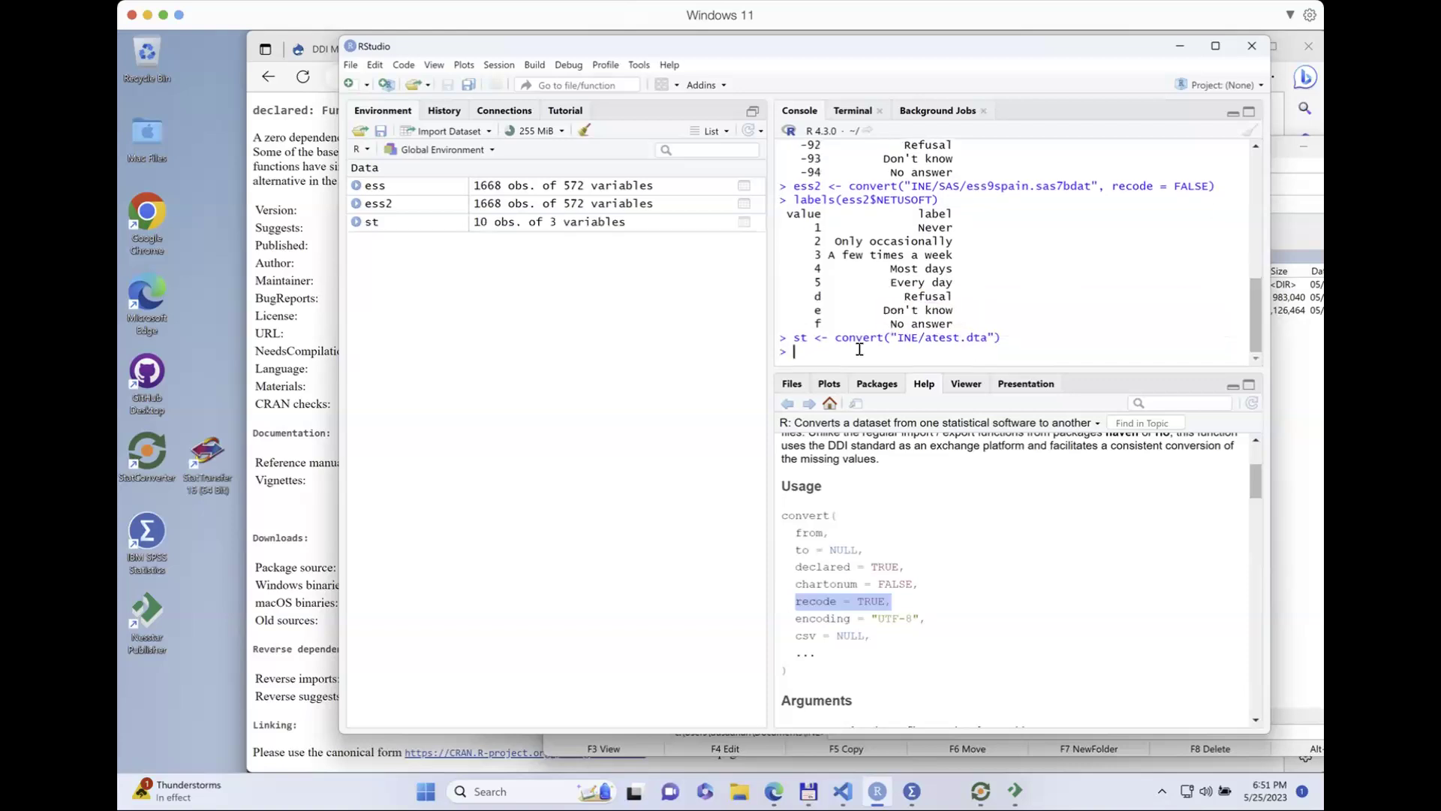
{"action": "type", "text": "st"}
{"action": "key", "text": "Return"}
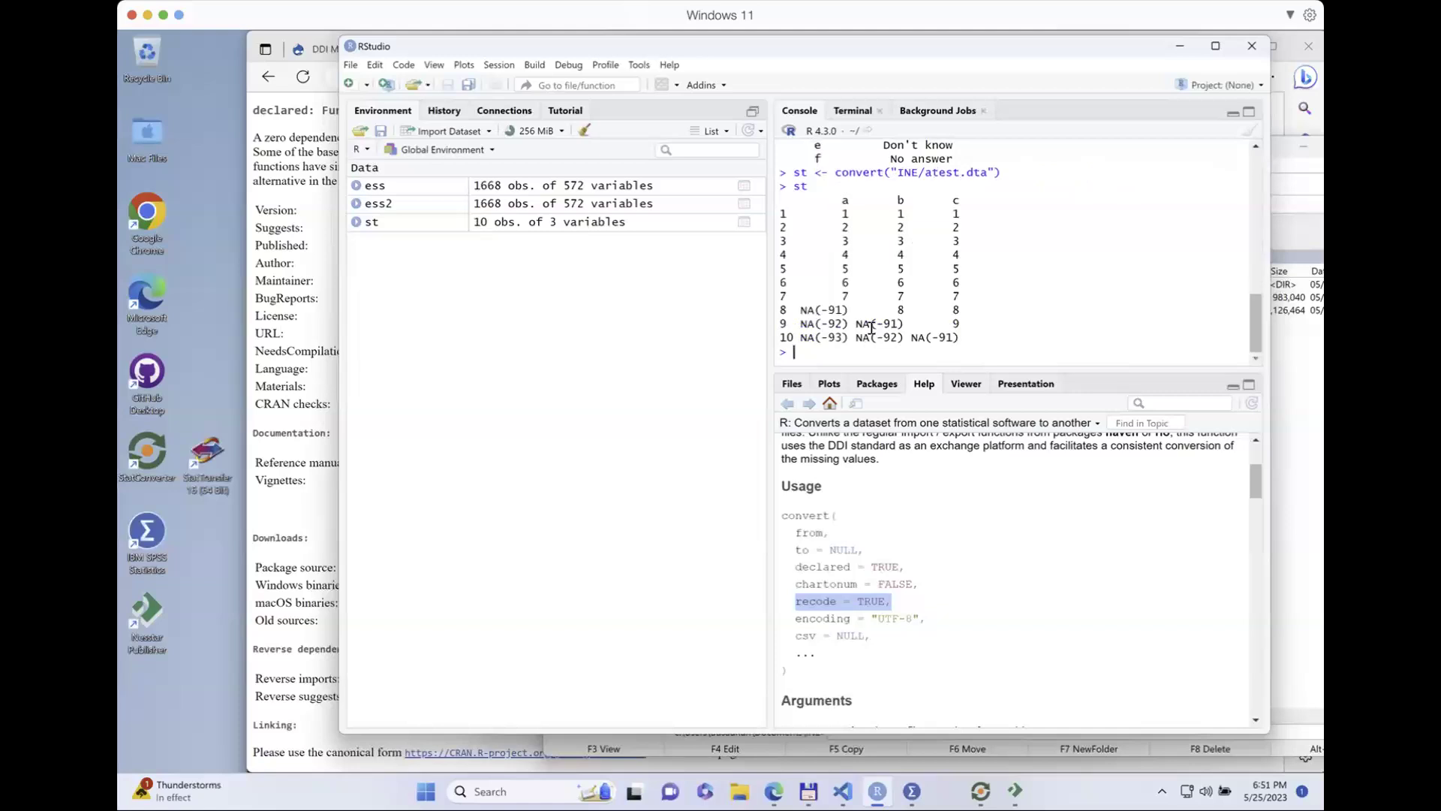
Step: Rerun the atest.dta conversion with recode = FALSE and print st, showing NA(a) in row 8
{"action": "key", "text": "Up"}
{"action": "key", "text": "Up"}
{"action": "key", "text": "Left"}
{"action": "type", "text": ", recode = FASE"}
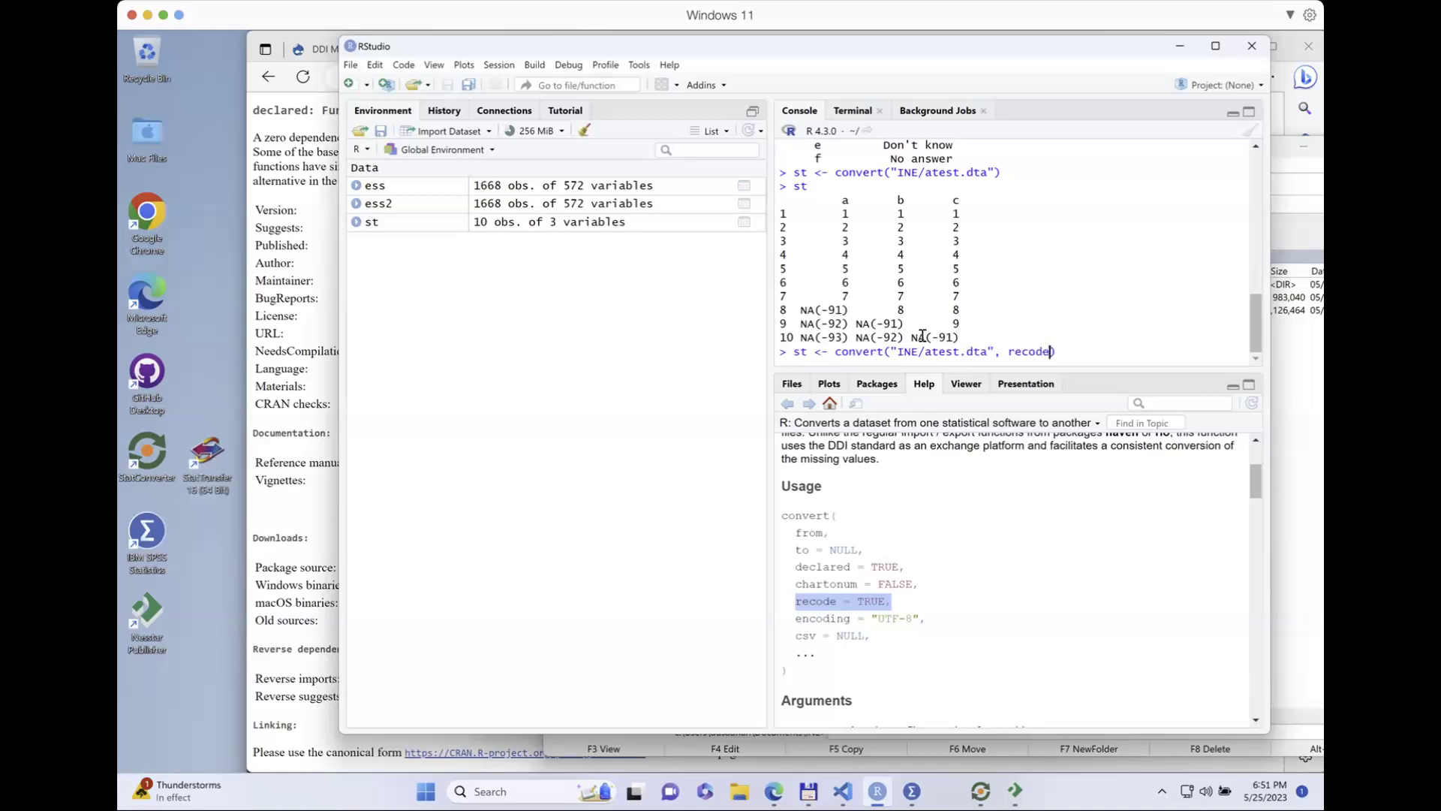
{"action": "key", "text": "BackSpace"}
{"action": "key", "text": "BackSpace"}
{"action": "type", "text": "LSE"}
{"action": "key", "text": "Return"}
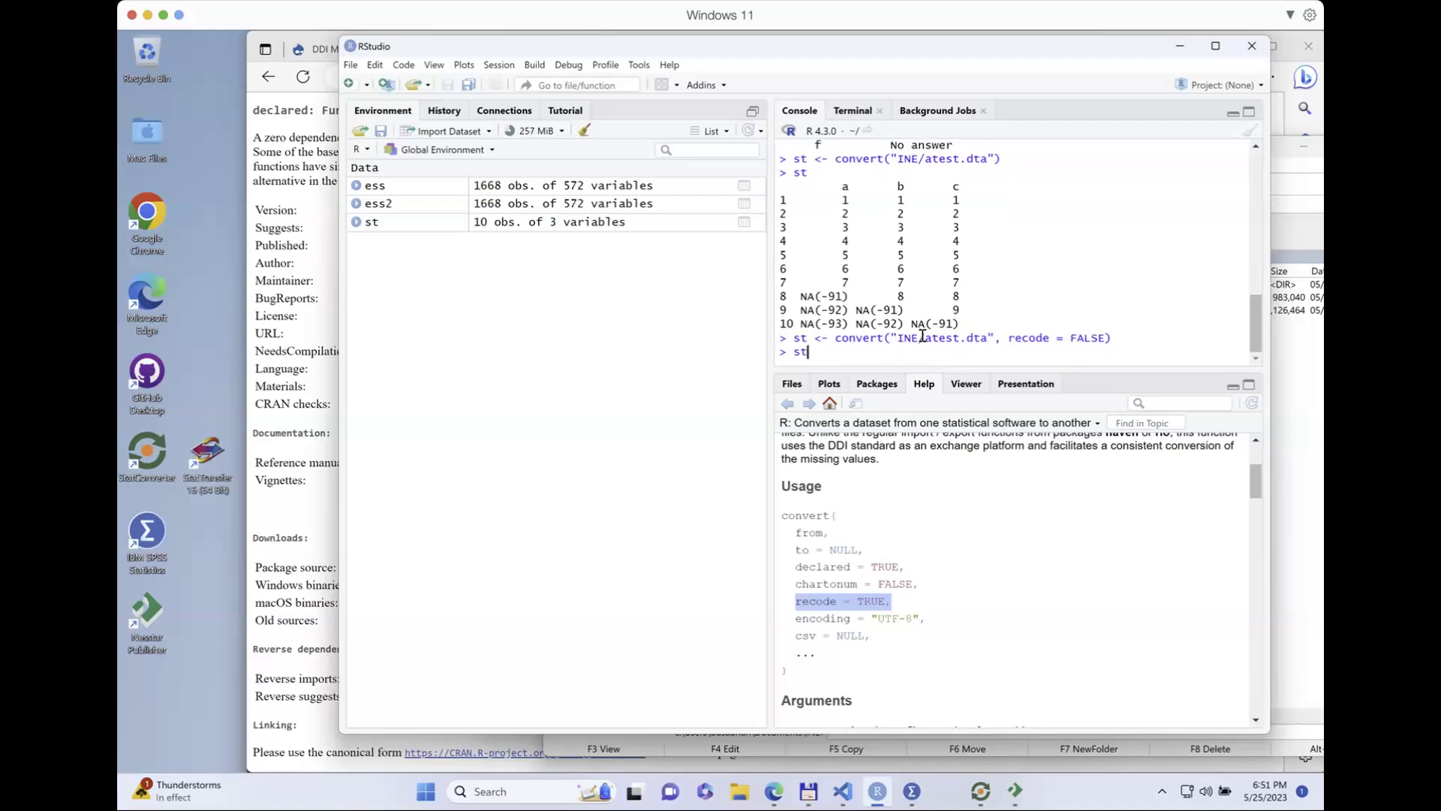
{"action": "type", "text": "st"}
{"action": "key", "text": "Return"}
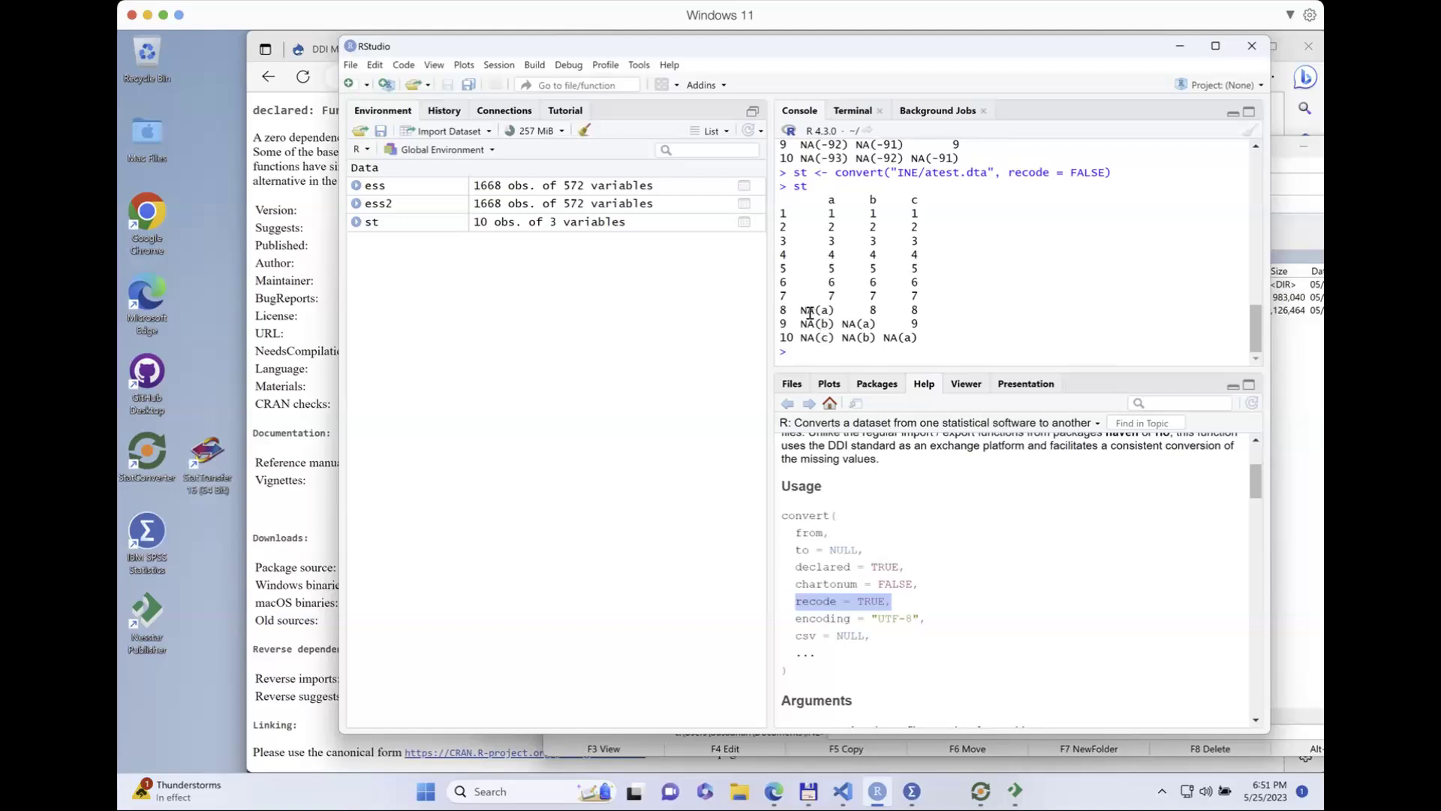
{"action": "mouse_move", "coordinate": [800, 310]}
{"action": "left_mouse_down"}
{"action": "mouse_move", "coordinate": [833, 311]}
{"action": "mouse_move", "coordinate": [802, 334]}
{"action": "left_mouse_up"}
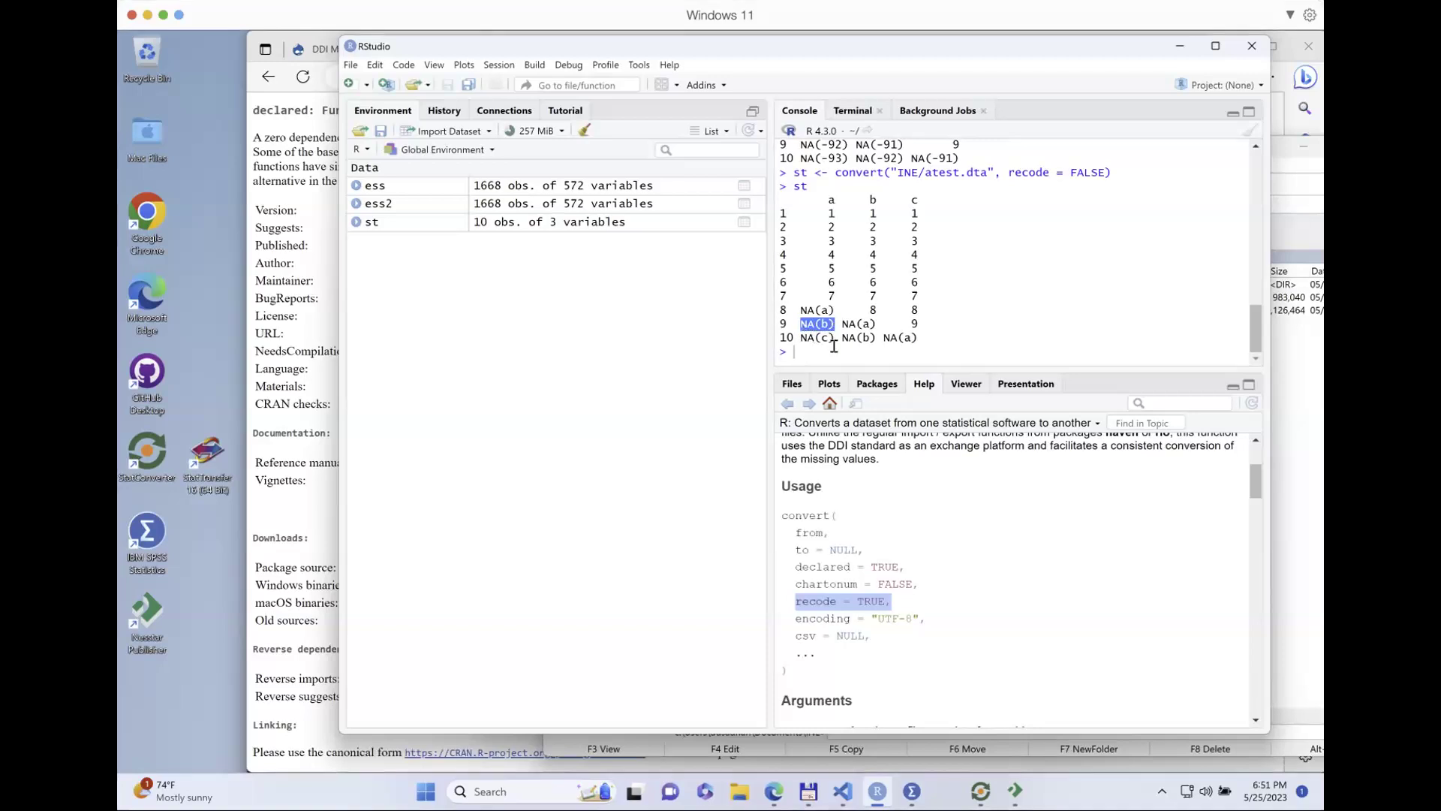
Step: Compare row 10 of atest.sav in SPSS with st's NA(b) and NA(a) values in RStudio
{"action": "left_click", "coordinate": [911, 789]}
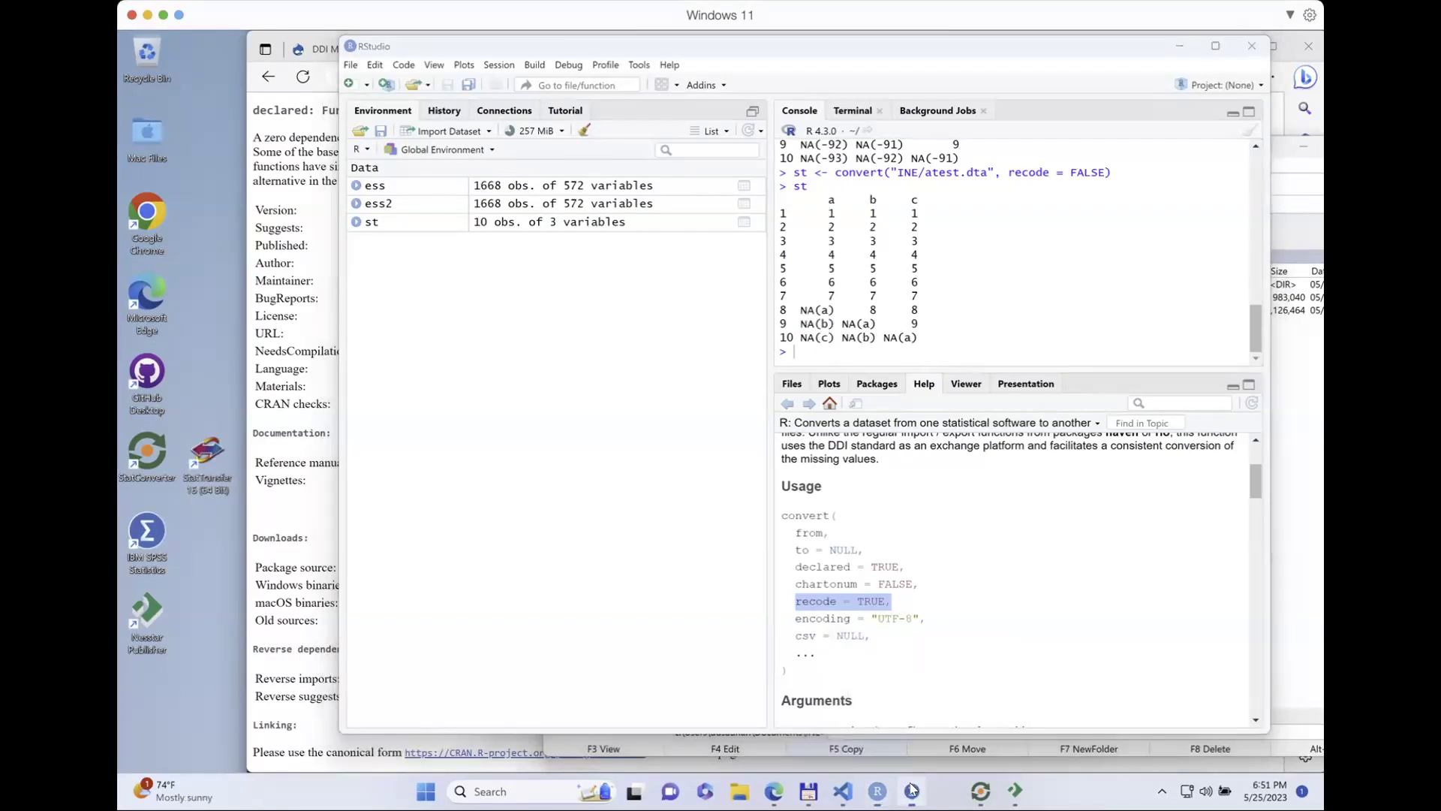
{"action": "left_click", "coordinate": [364, 331]}
{"action": "left_click", "coordinate": [415, 331]}
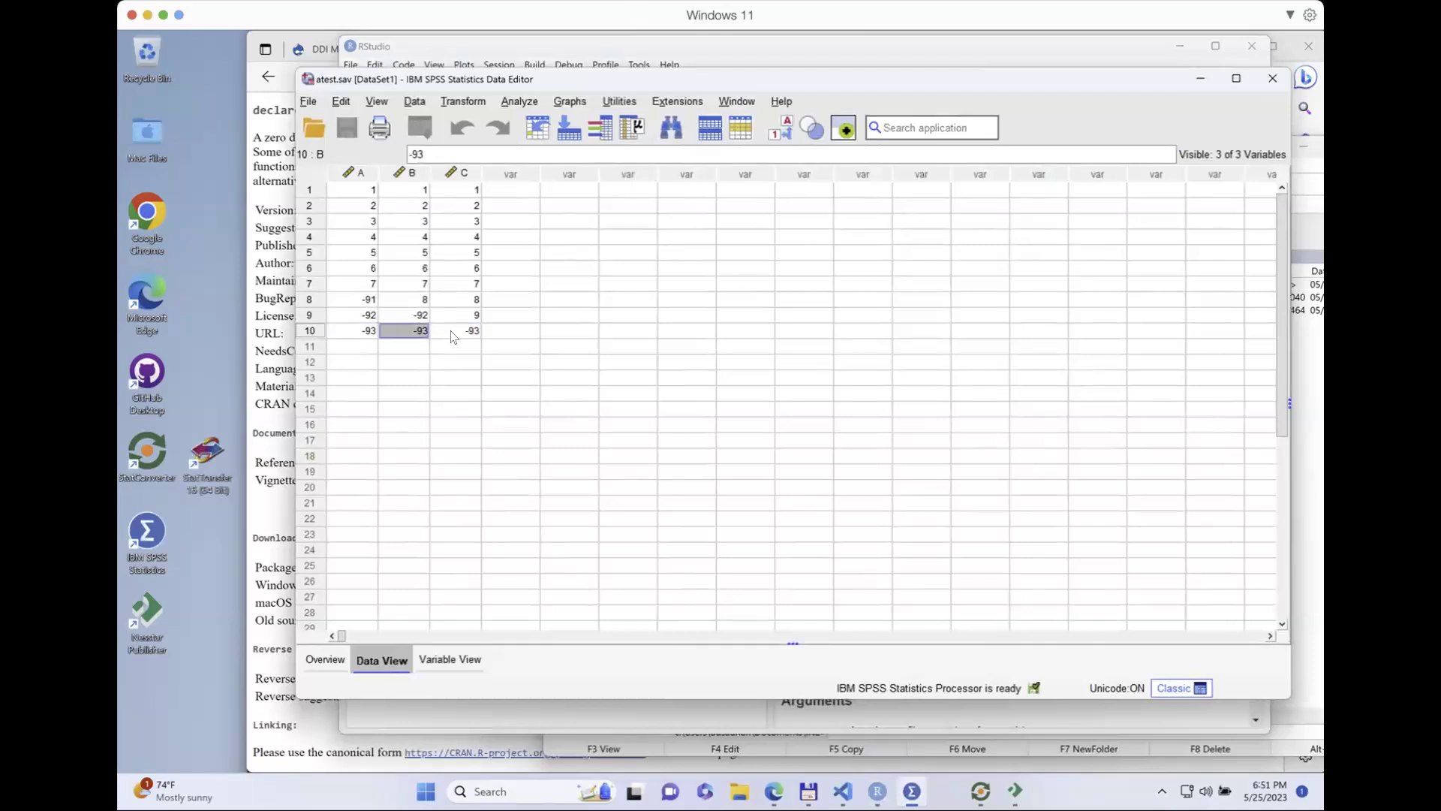
{"action": "left_click", "coordinate": [452, 337]}
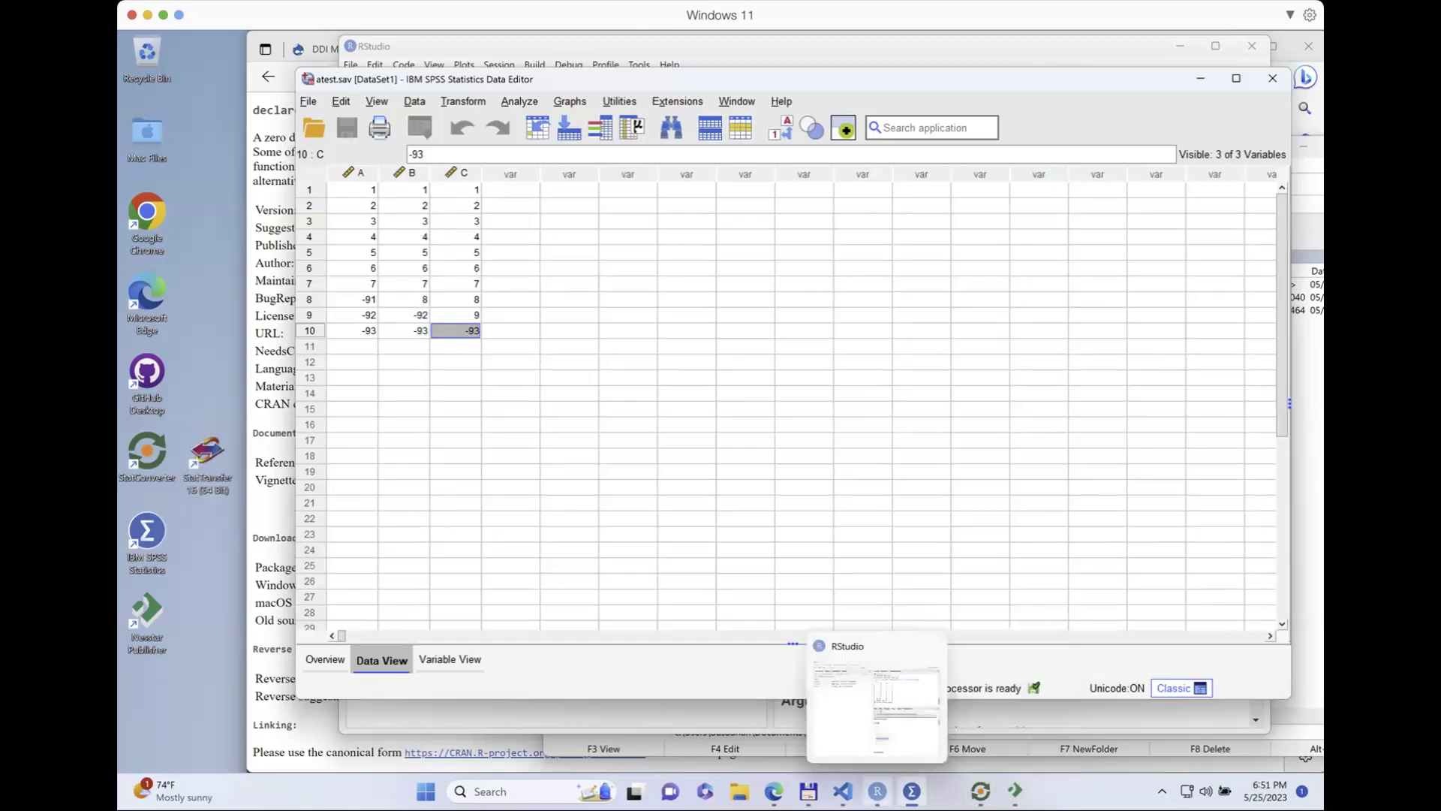
{"action": "left_click", "coordinate": [877, 791]}
{"action": "left_click_drag", "start_coordinate": [841, 336], "coordinate": [877, 337]}
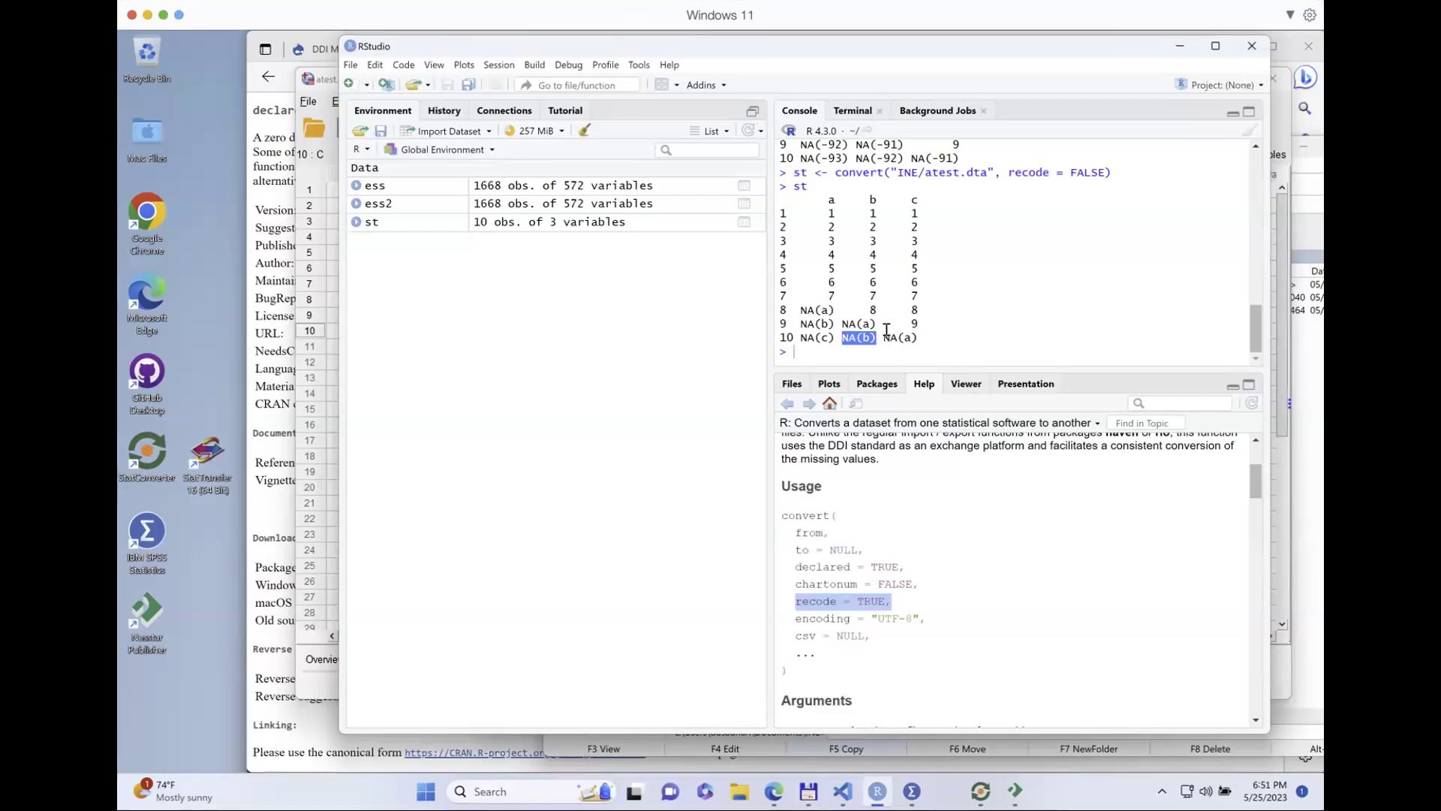
{"action": "left_click_drag", "start_coordinate": [884, 337], "coordinate": [922, 336]}
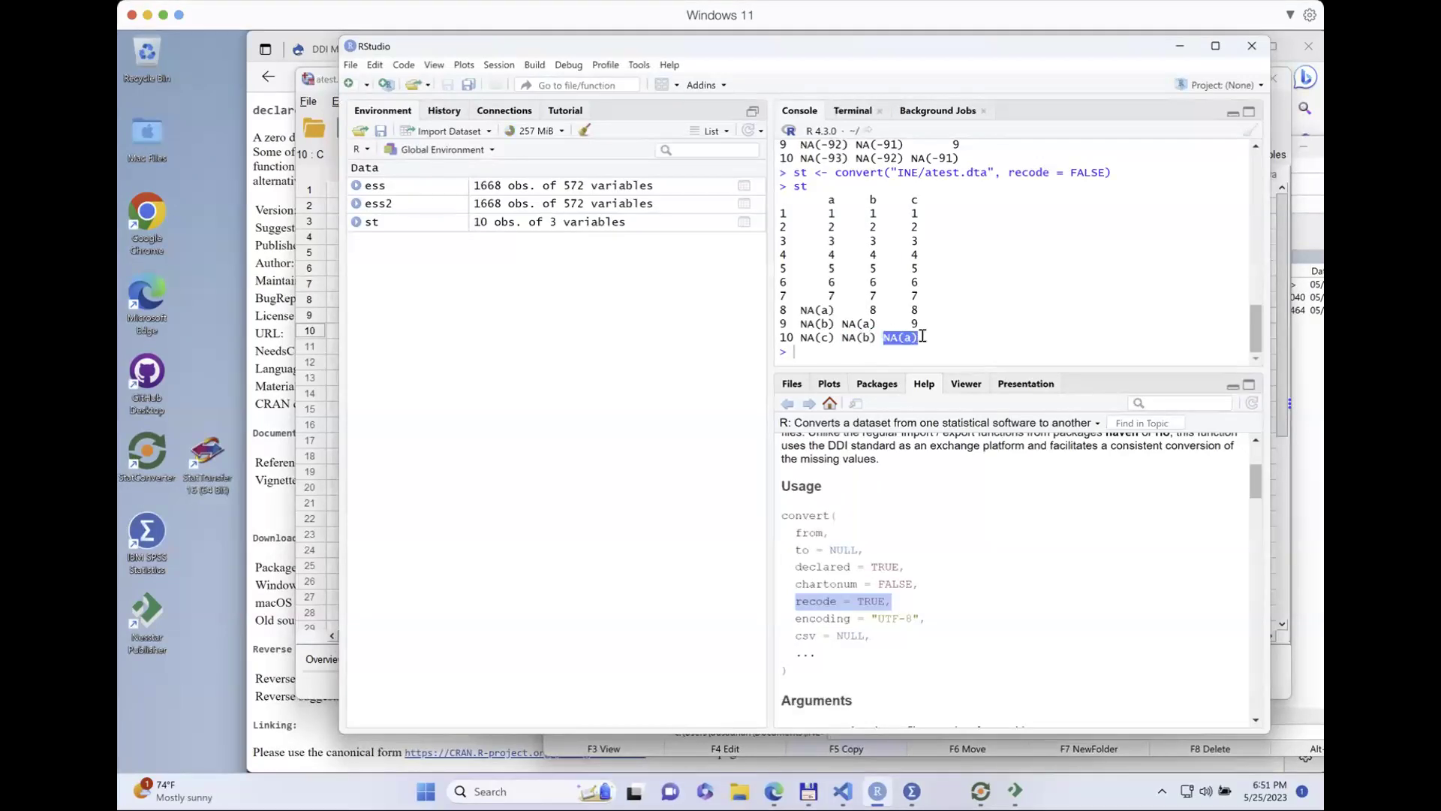
{"action": "left_click", "coordinate": [1000, 339]}
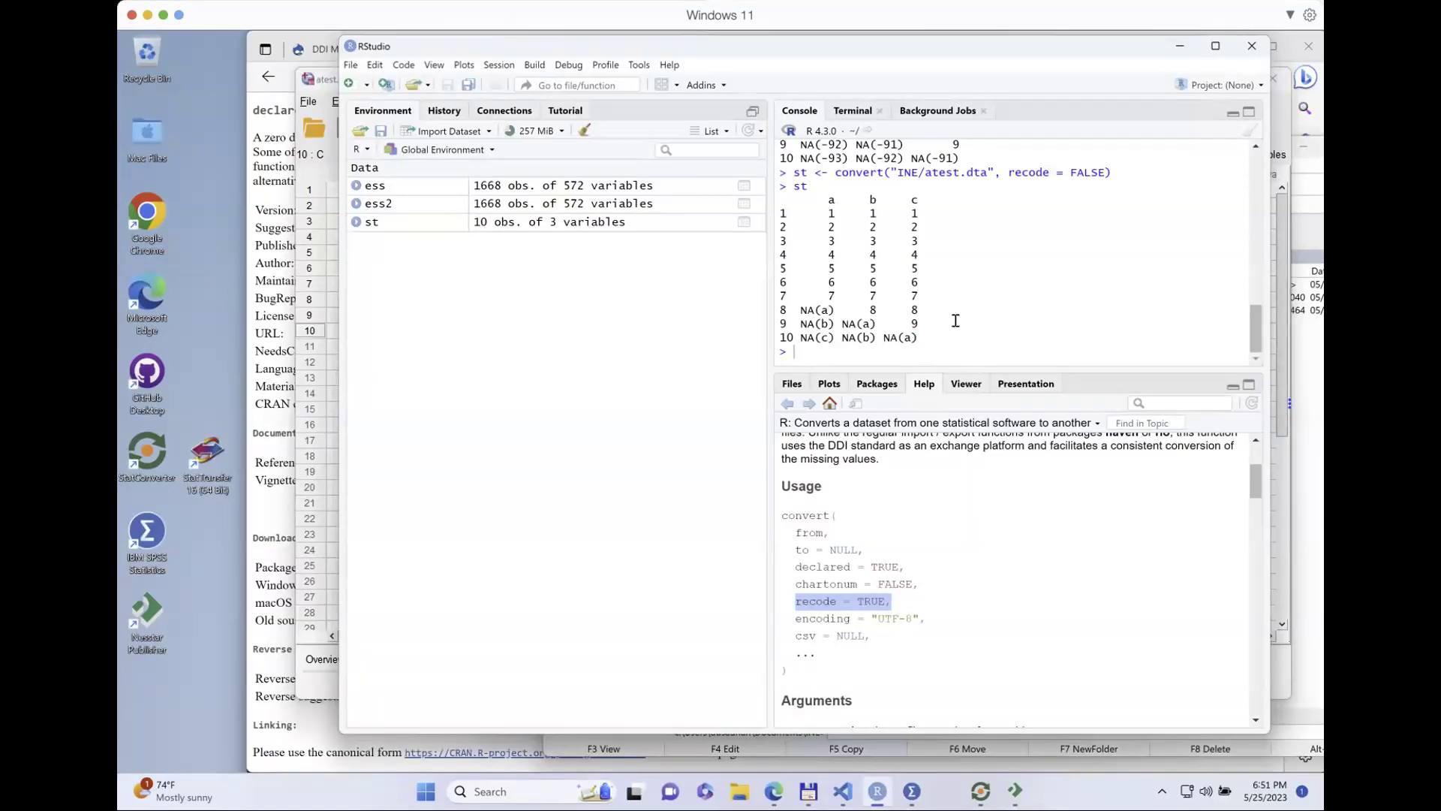
Step: Export INE/atest.sav to Stata with convert("INE/atest.sav", to = "Stata")
{"action": "left_click_drag", "start_coordinate": [885, 367], "coordinate": [884, 379]}
{"action": "type", "text": "convert(\""}
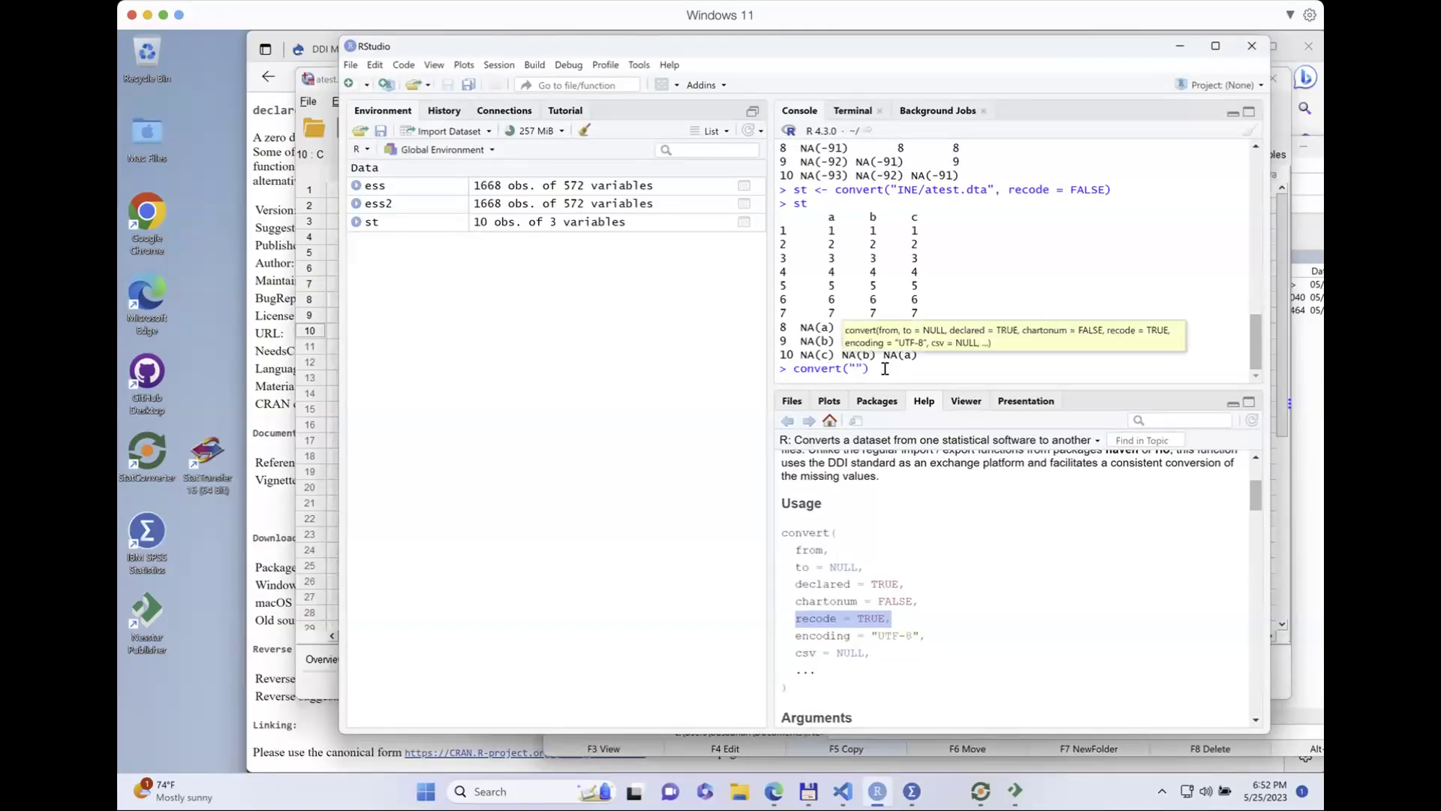
{"action": "type", "text": "INE/at"}
{"action": "type", "text": "est/"}
{"action": "type", "text": "sav\""}
{"action": "type", "text": " t"}
{"action": "key", "text": "BackSpace"}
{"action": "key", "text": "BackSpace"}
{"action": "type", "text": ", to = \"Stata"}
{"action": "key", "text": "Return"}
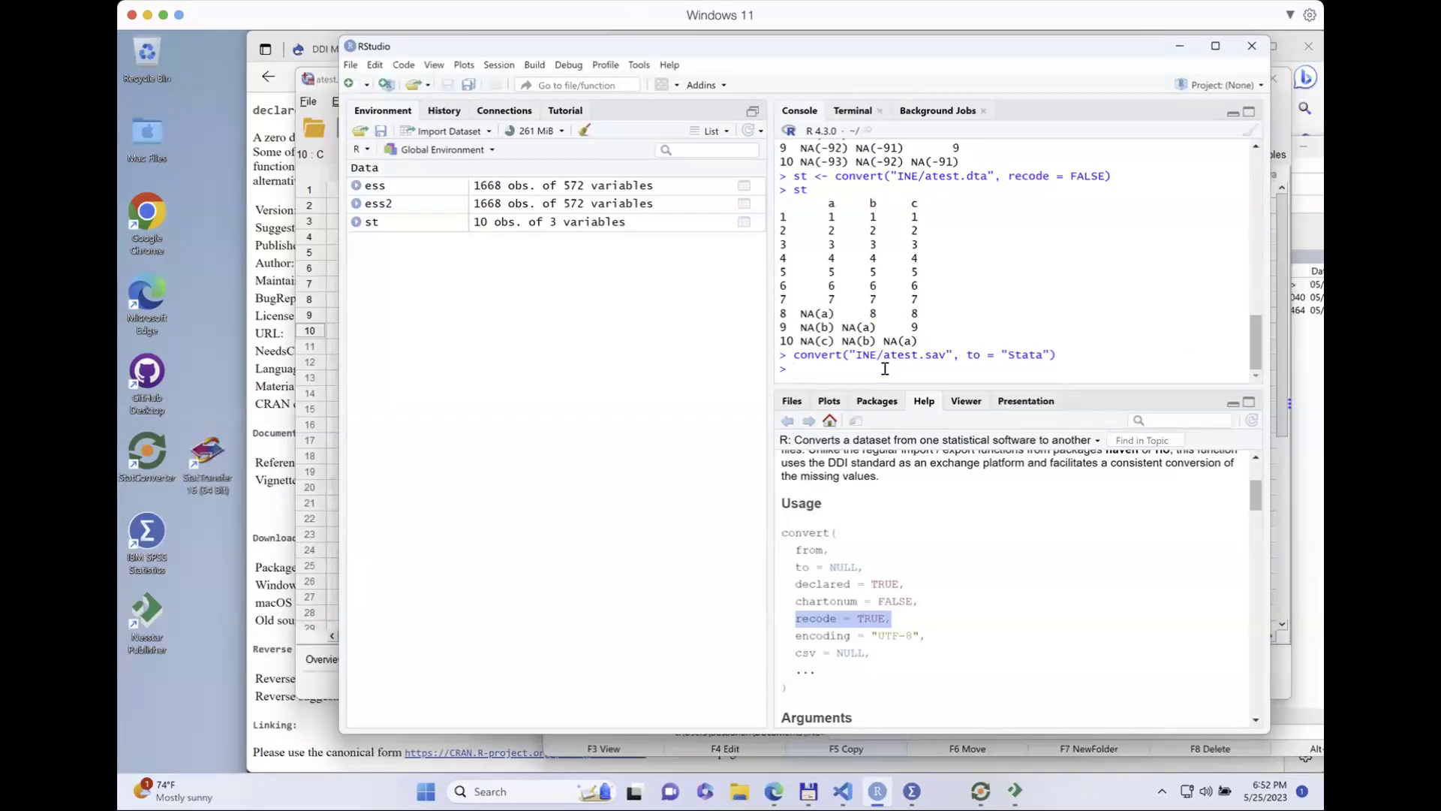
Step: Read atest.dta into stata with recode = FALSE and print it, checking NA(c) in row 10
{"action": "key", "text": "Up"}
{"action": "key", "text": "Up"}
{"action": "key", "text": "Up"}
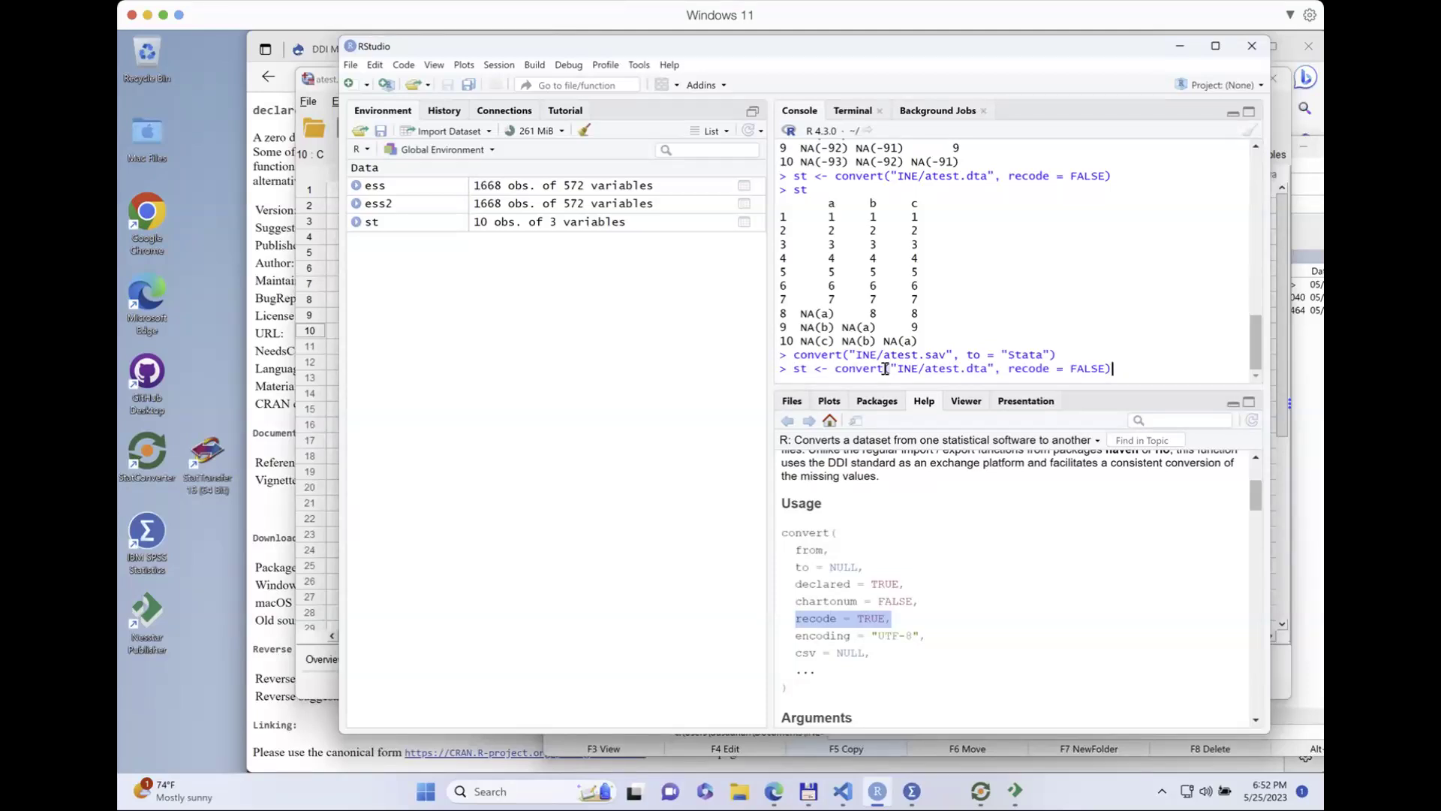
{"action": "left_click", "coordinate": [807, 368]}
{"action": "type", "text": "ata"}
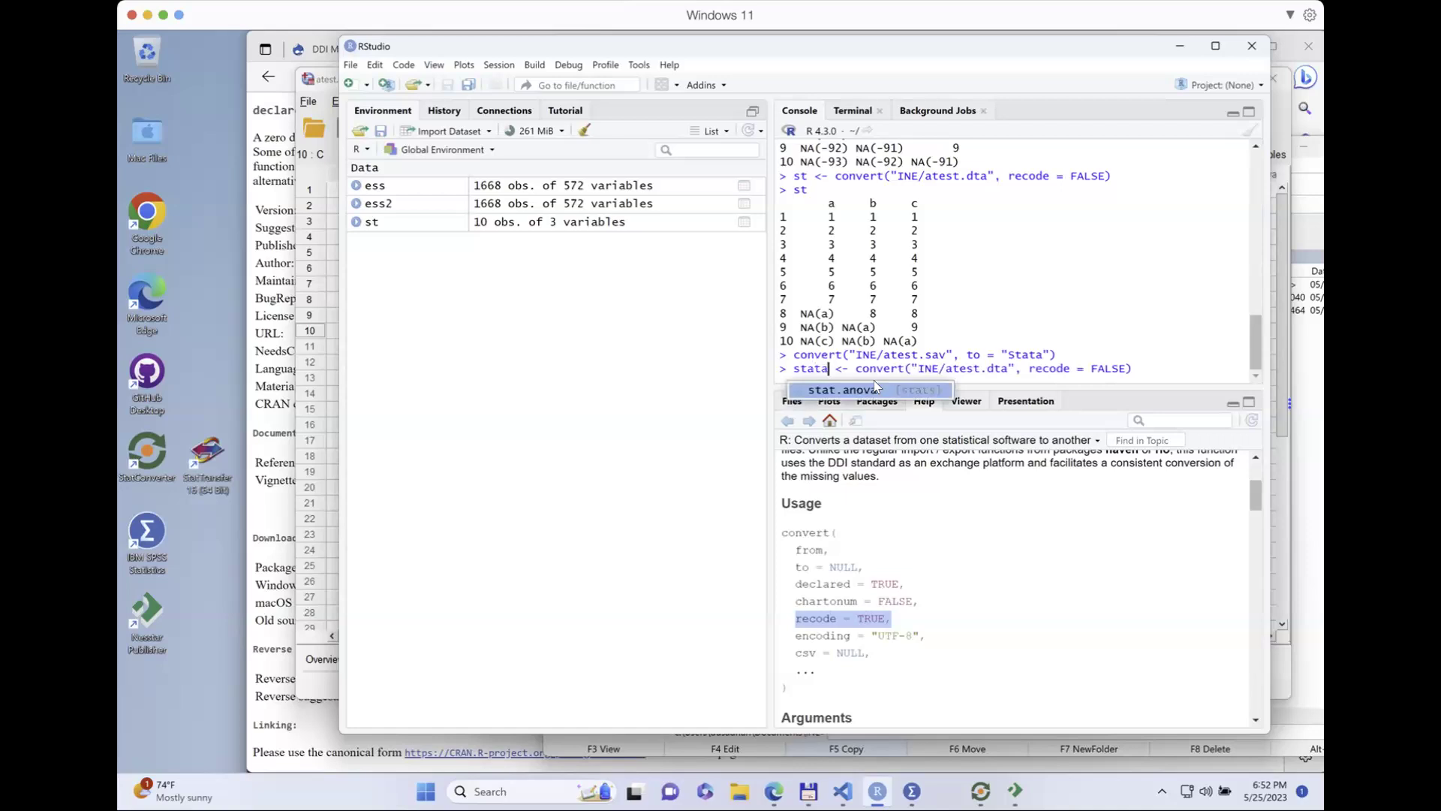
{"action": "key", "text": "Escape"}
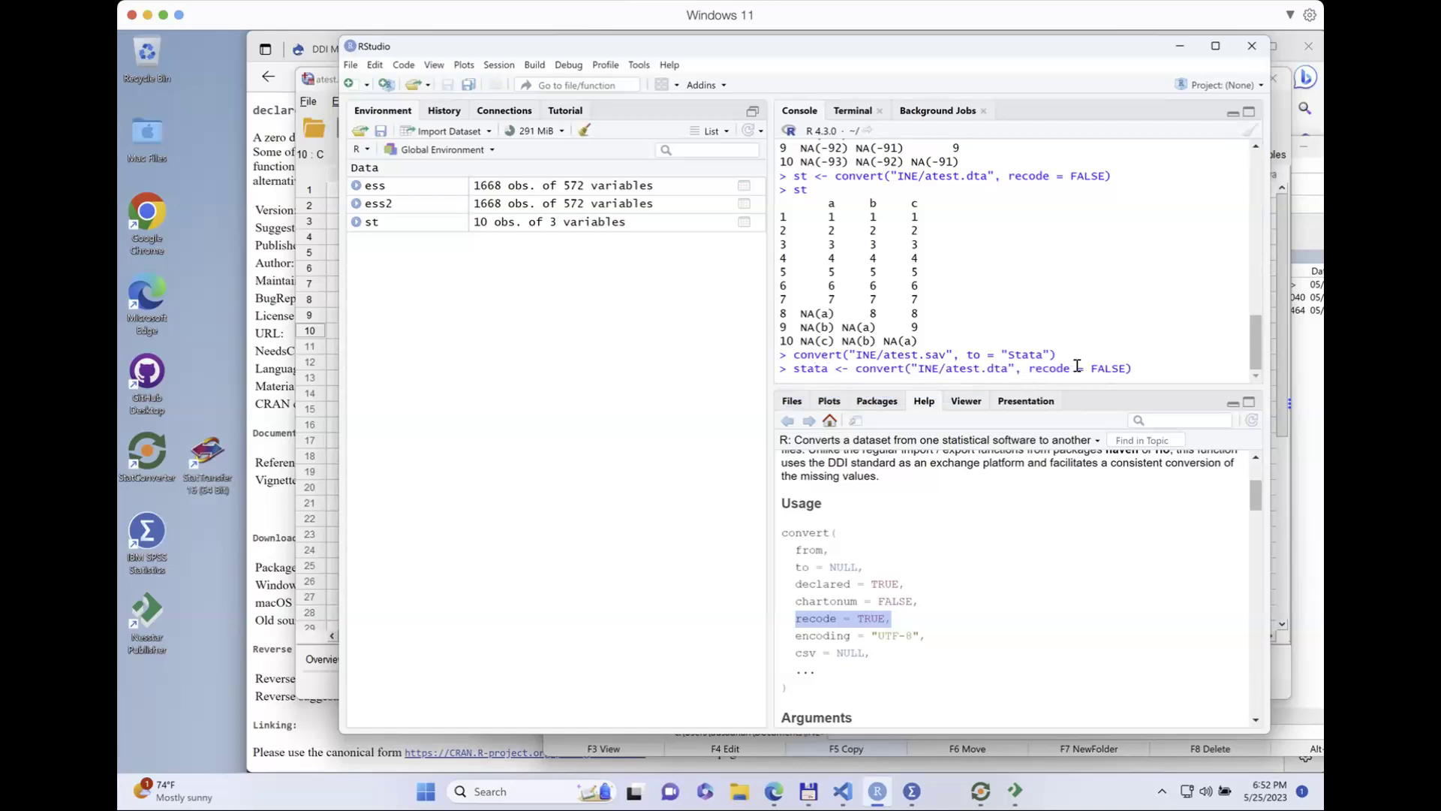
{"action": "key", "text": "Return"}
{"action": "type", "text": "stata"}
{"action": "key", "text": "Return"}
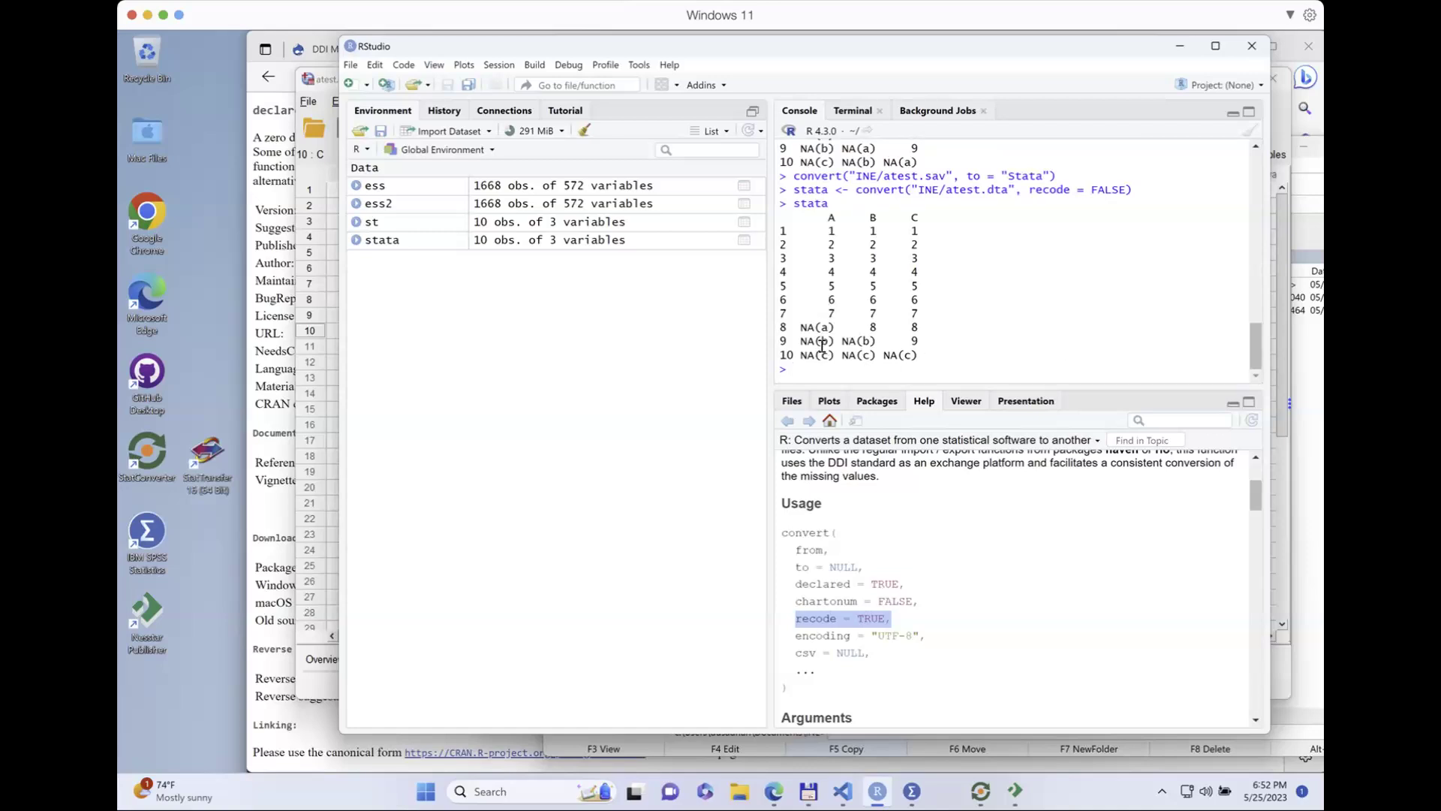
{"action": "left_click_drag", "start_coordinate": [801, 353], "coordinate": [918, 355]}
Step: Bring up StatConverter's Convert page for ess9spain.sav to DDI Codebook ess9spain.xml, minimising Nesstar Publisher
{"action": "left_click", "coordinate": [967, 358]}
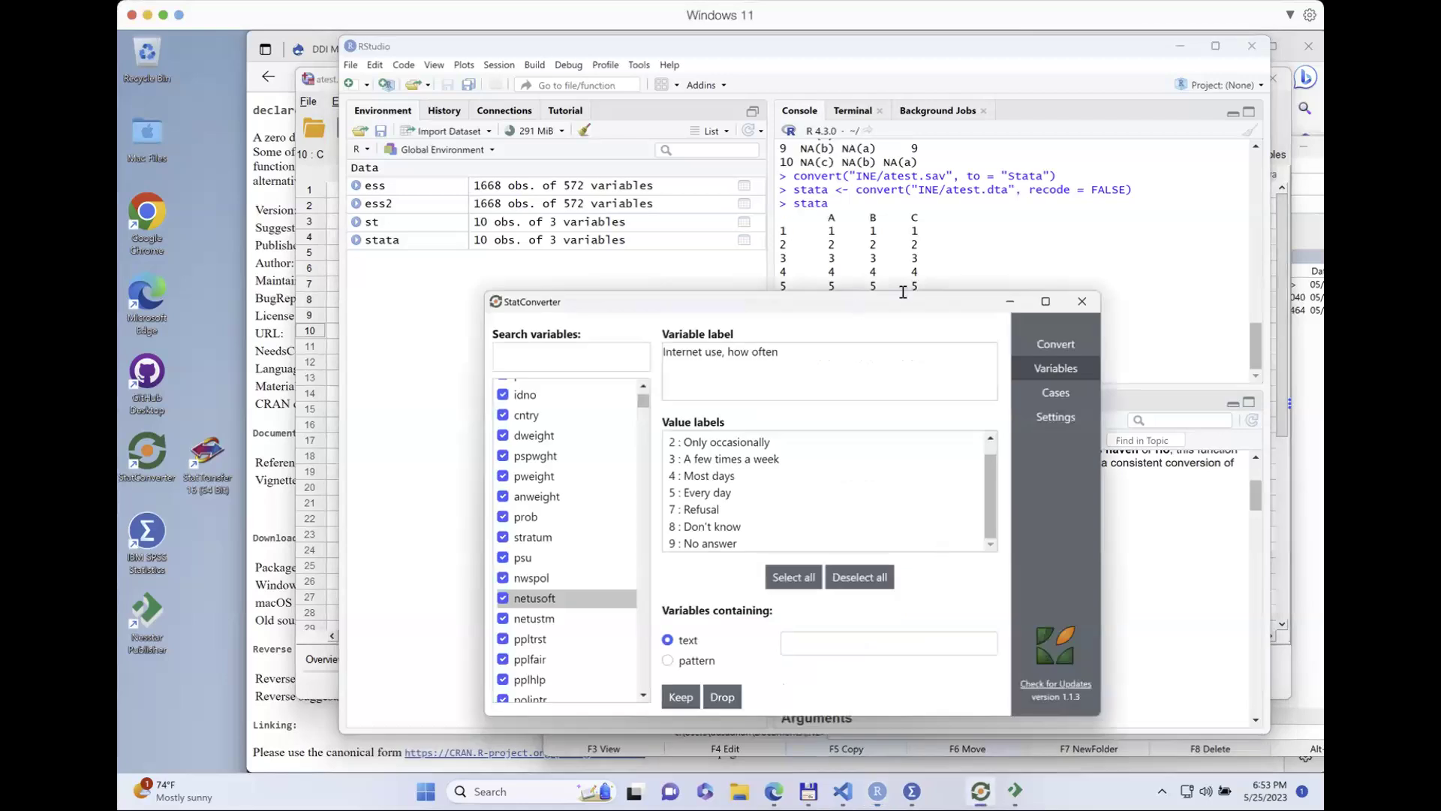
{"action": "left_click", "coordinate": [1056, 344]}
{"action": "left_click_drag", "start_coordinate": [961, 302], "coordinate": [791, 167]}
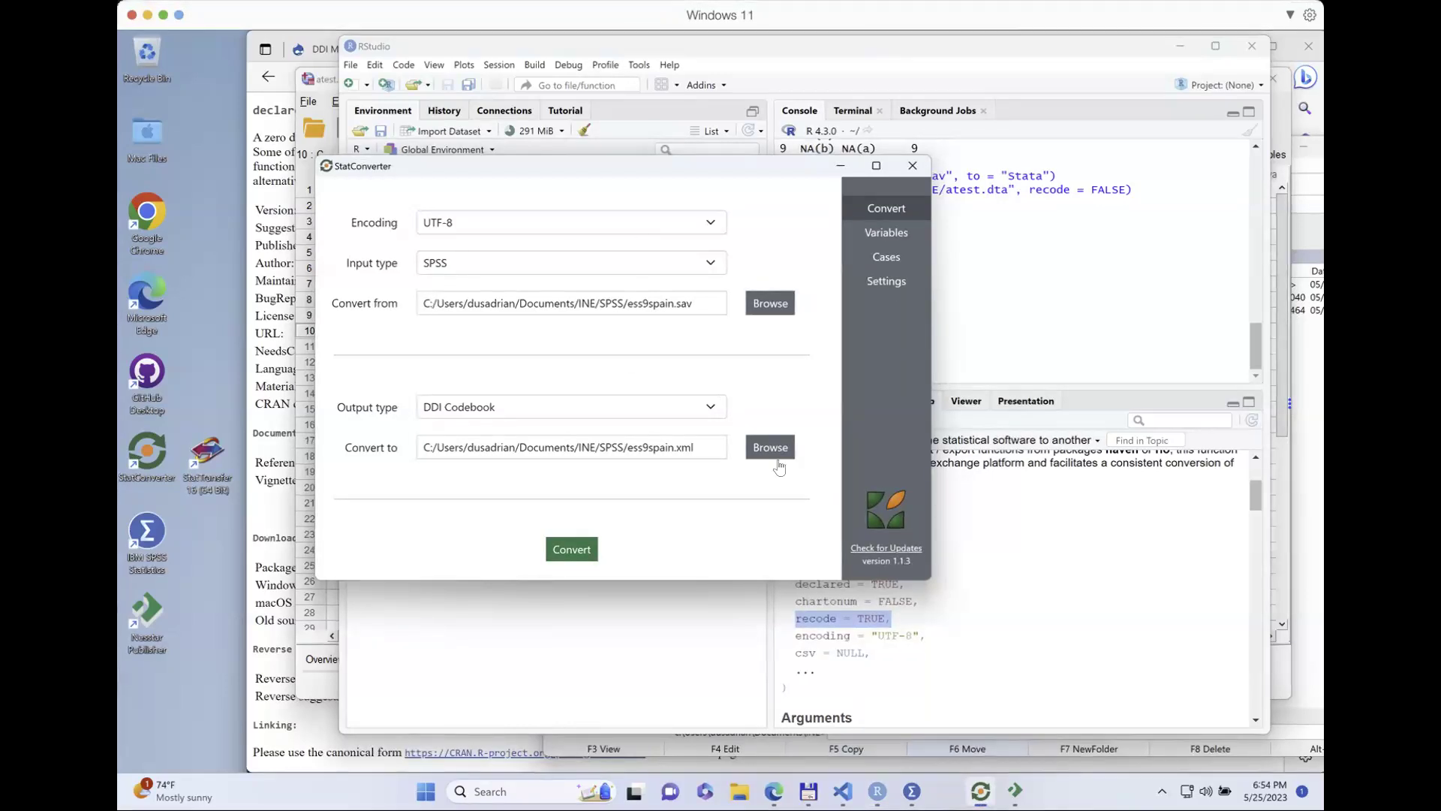
{"action": "left_click", "coordinate": [1011, 785]}
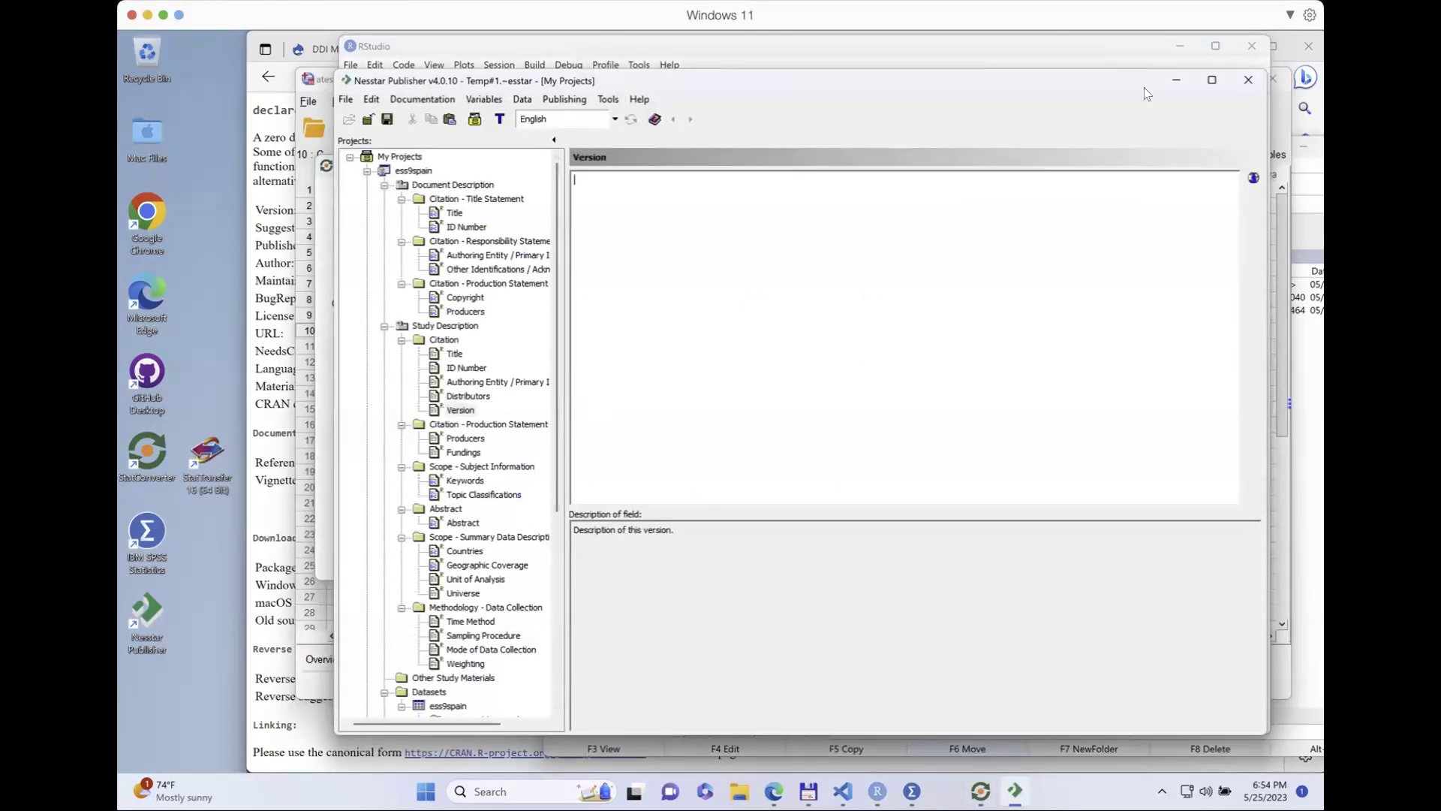
{"action": "left_click", "coordinate": [1173, 82]}
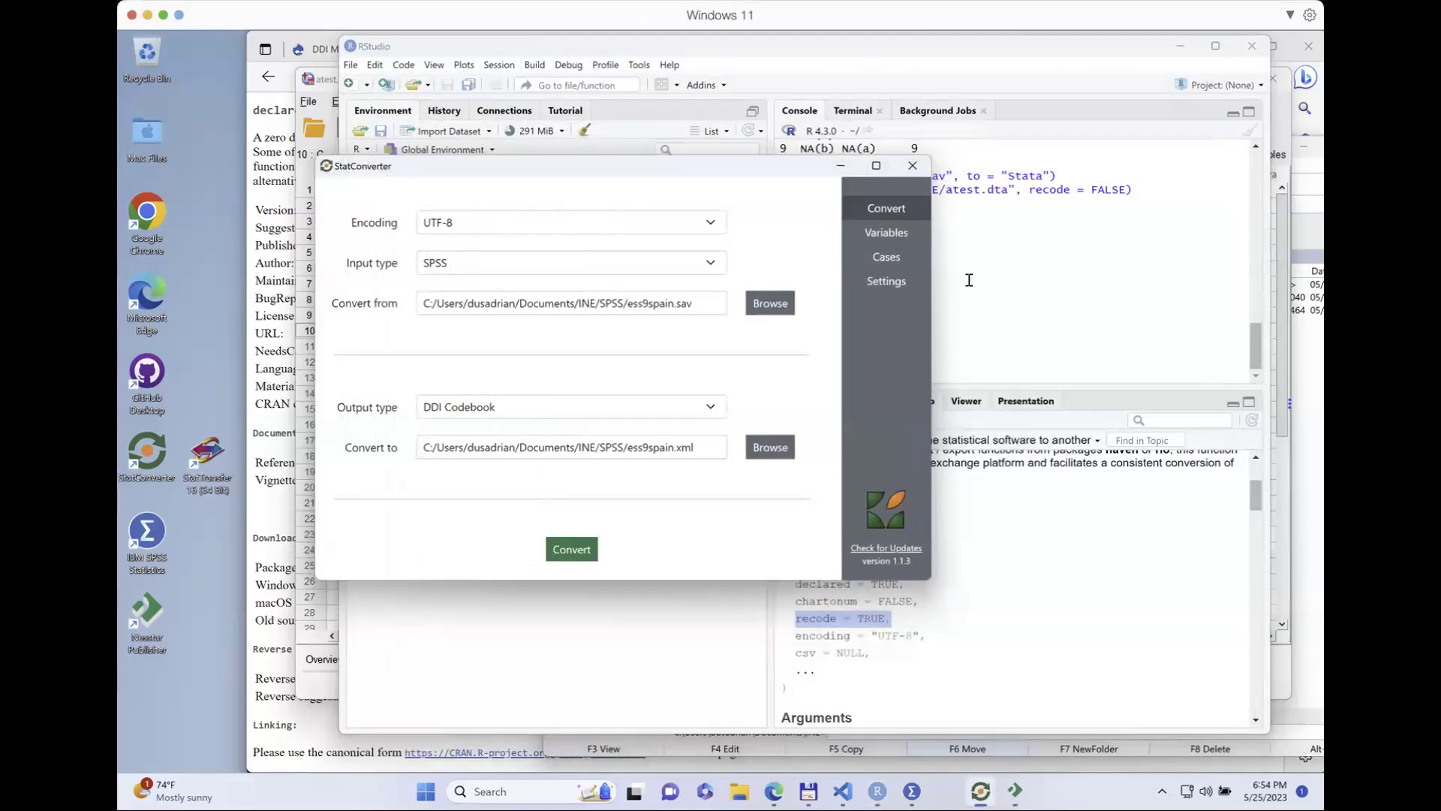